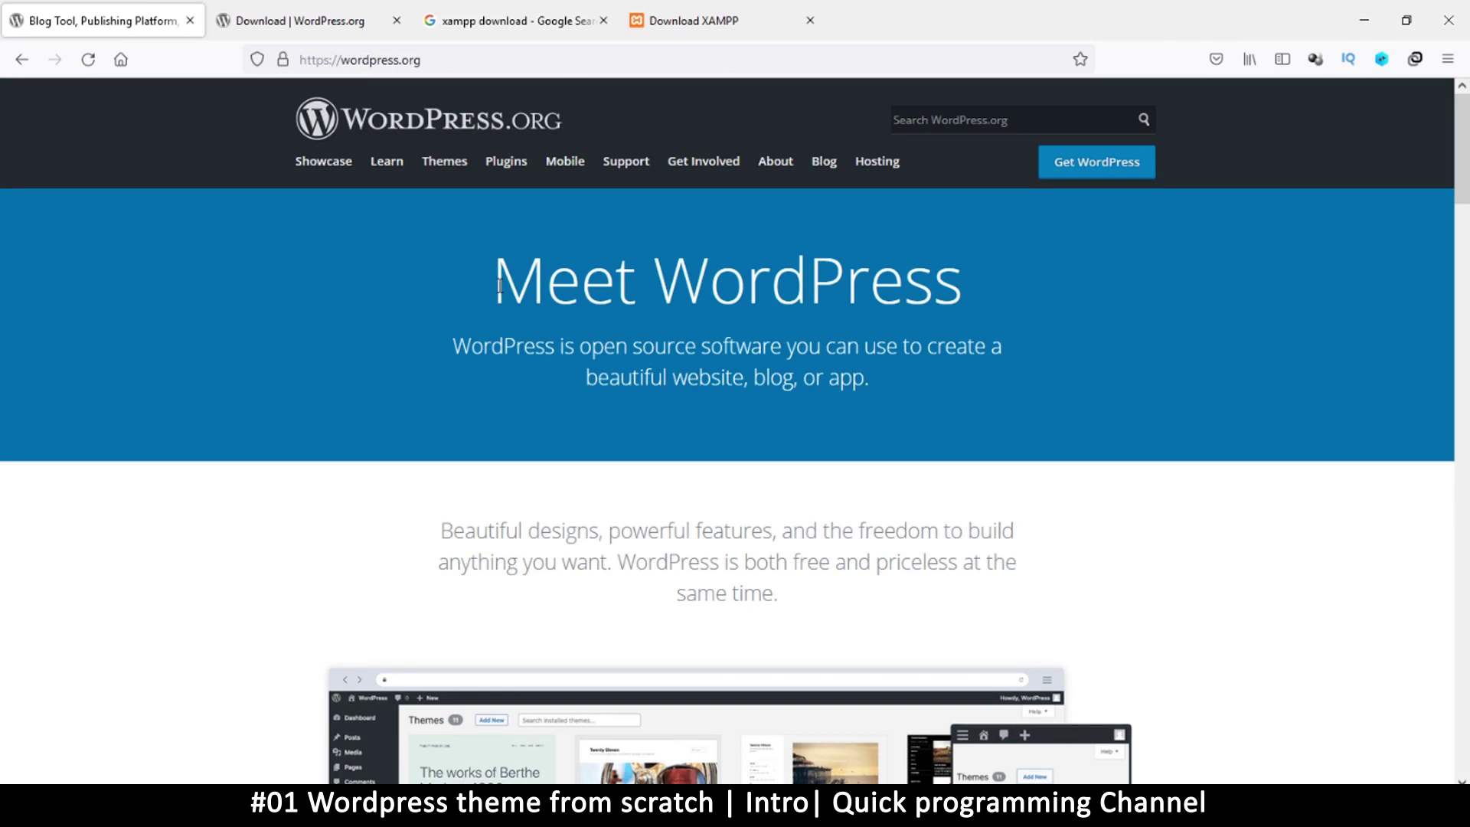
- Read through the wordpress.org homepage, starting from the Meet WordPress heading
left_click_drag(500, 286, 987, 293)
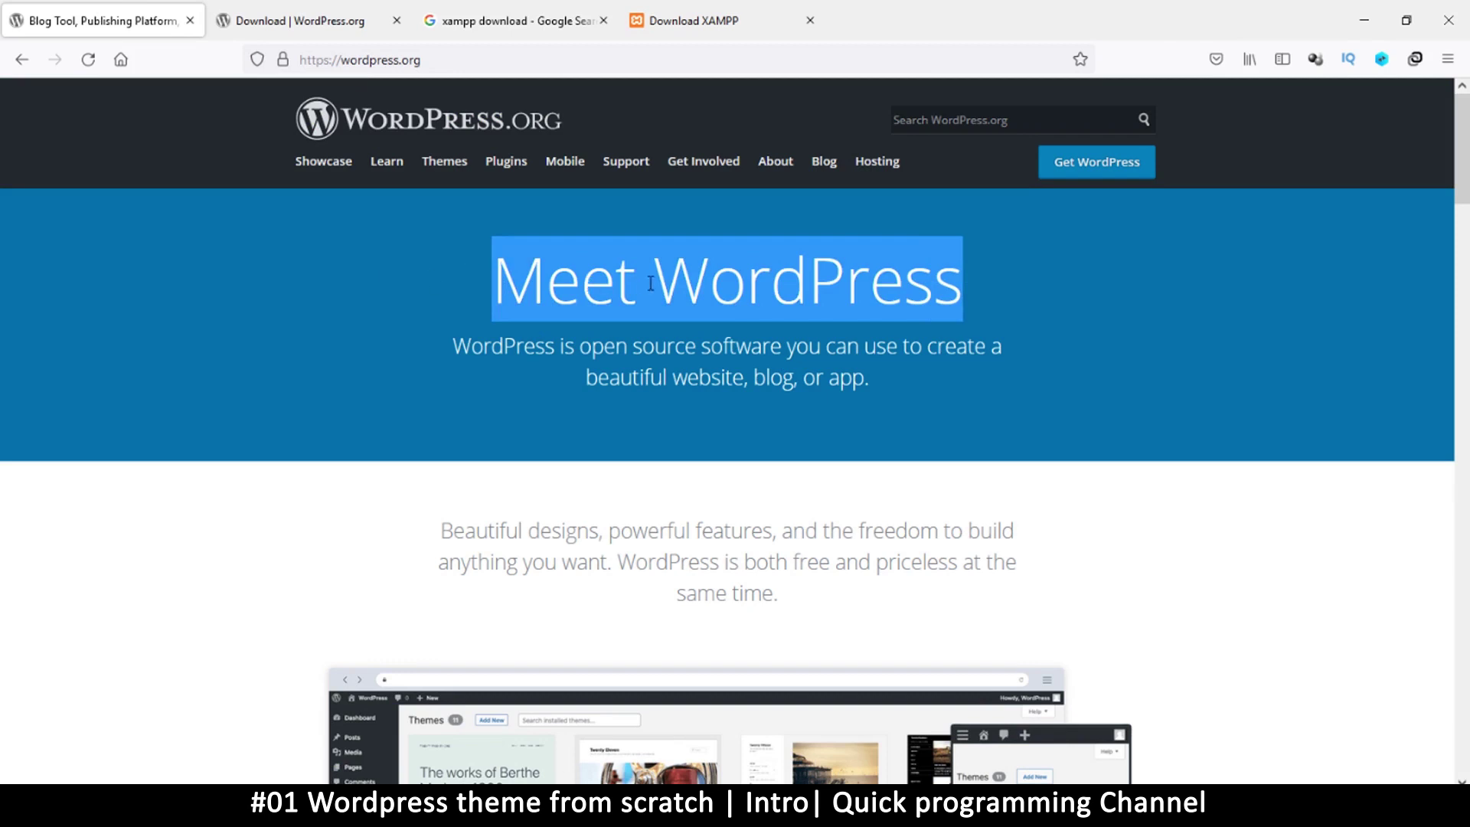
left_click(672, 417)
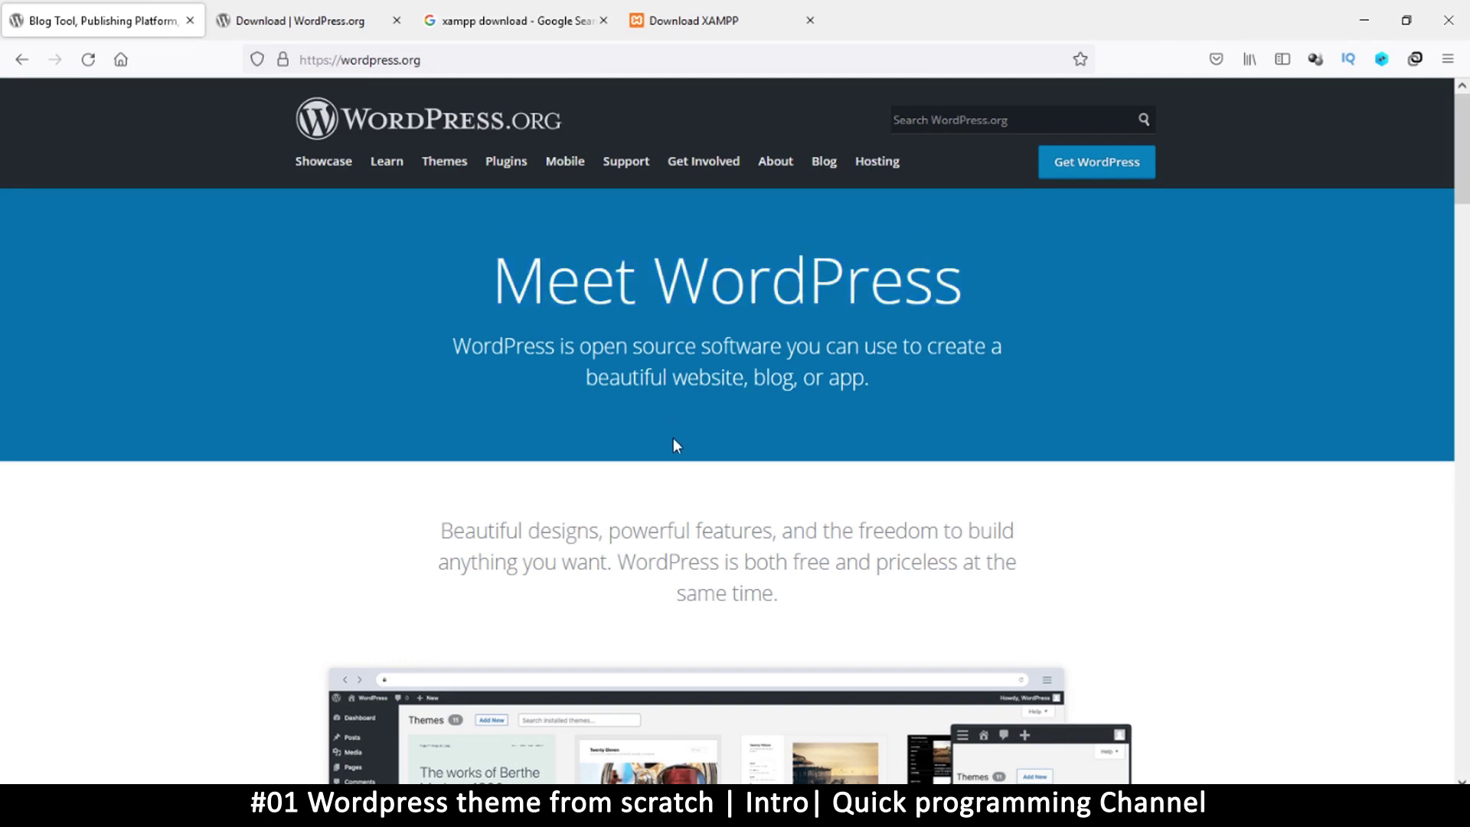
scroll(682, 447, "down", 5)
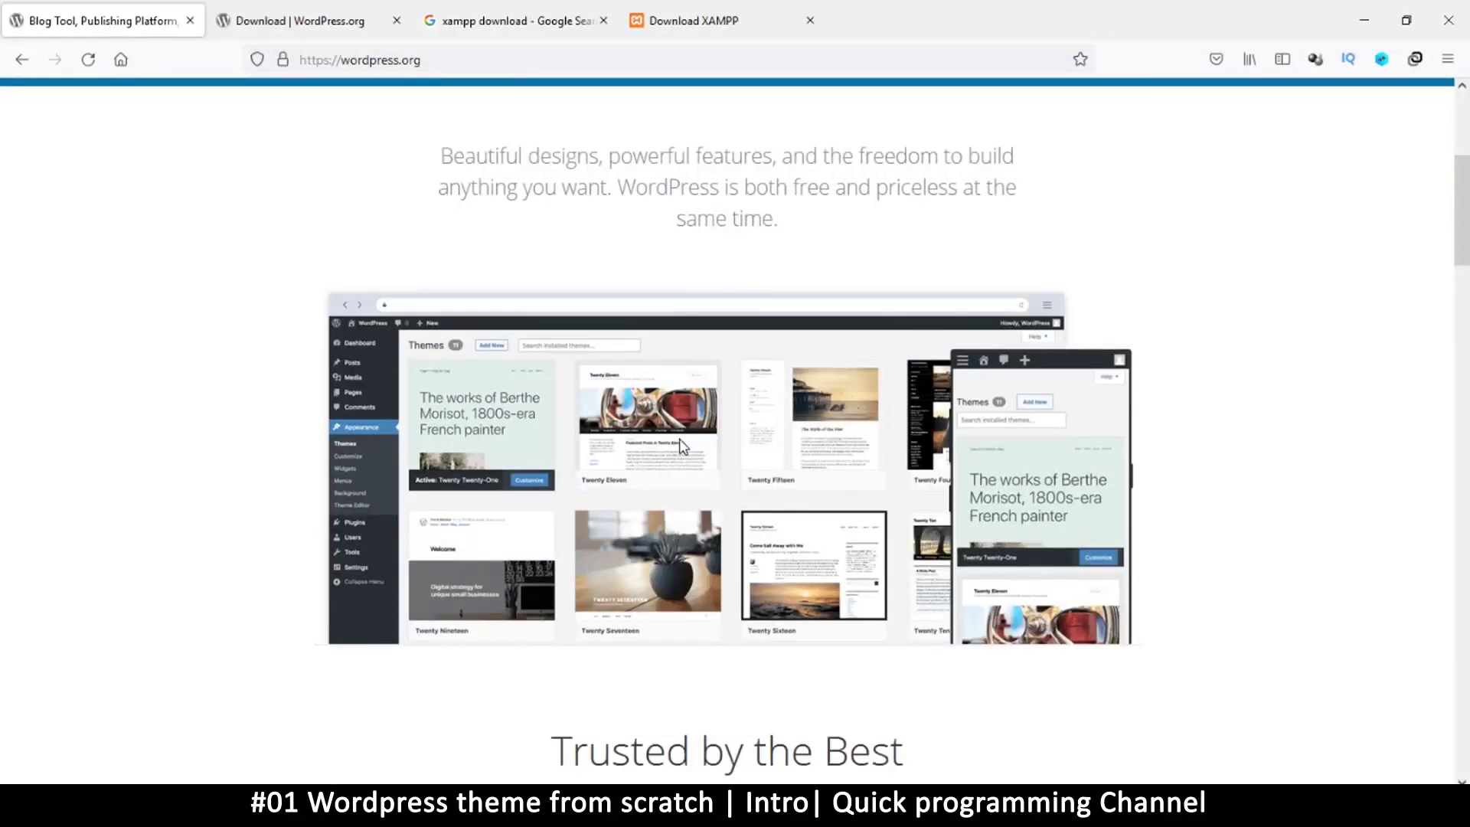
scroll(683, 447, "down", 1)
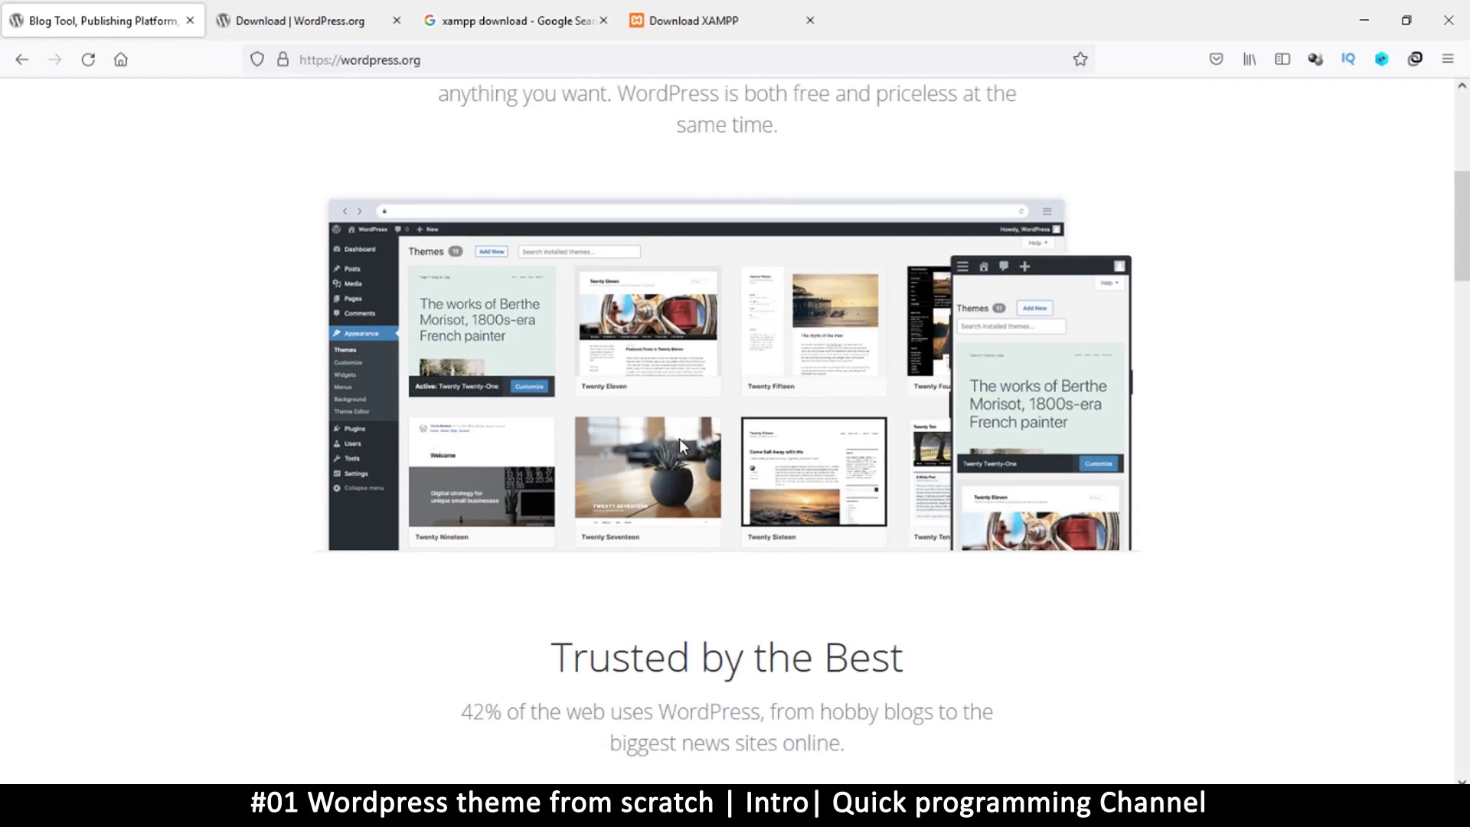
scroll(683, 440, "down", 7)
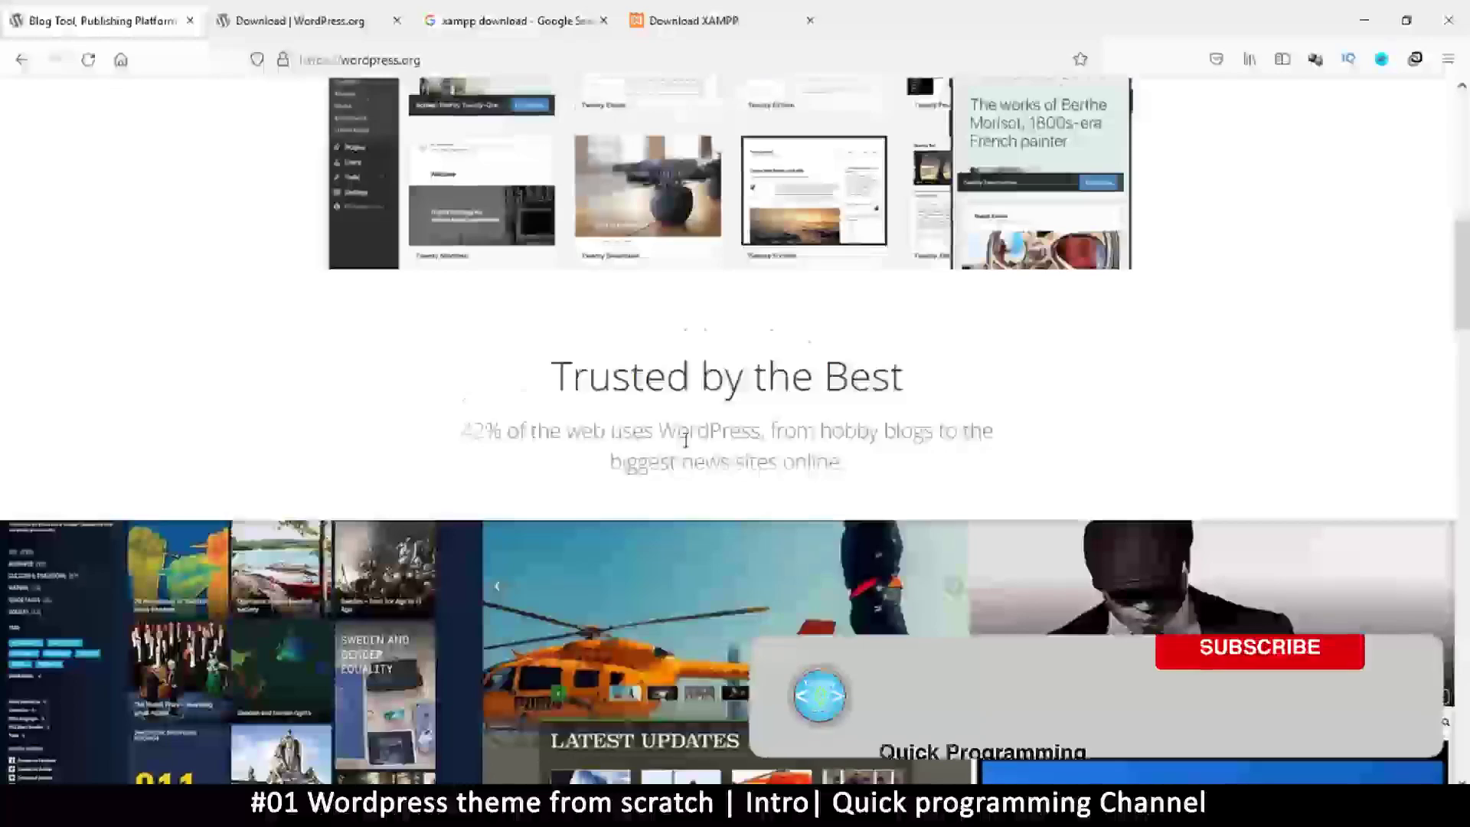
scroll(683, 440, "down", 1)
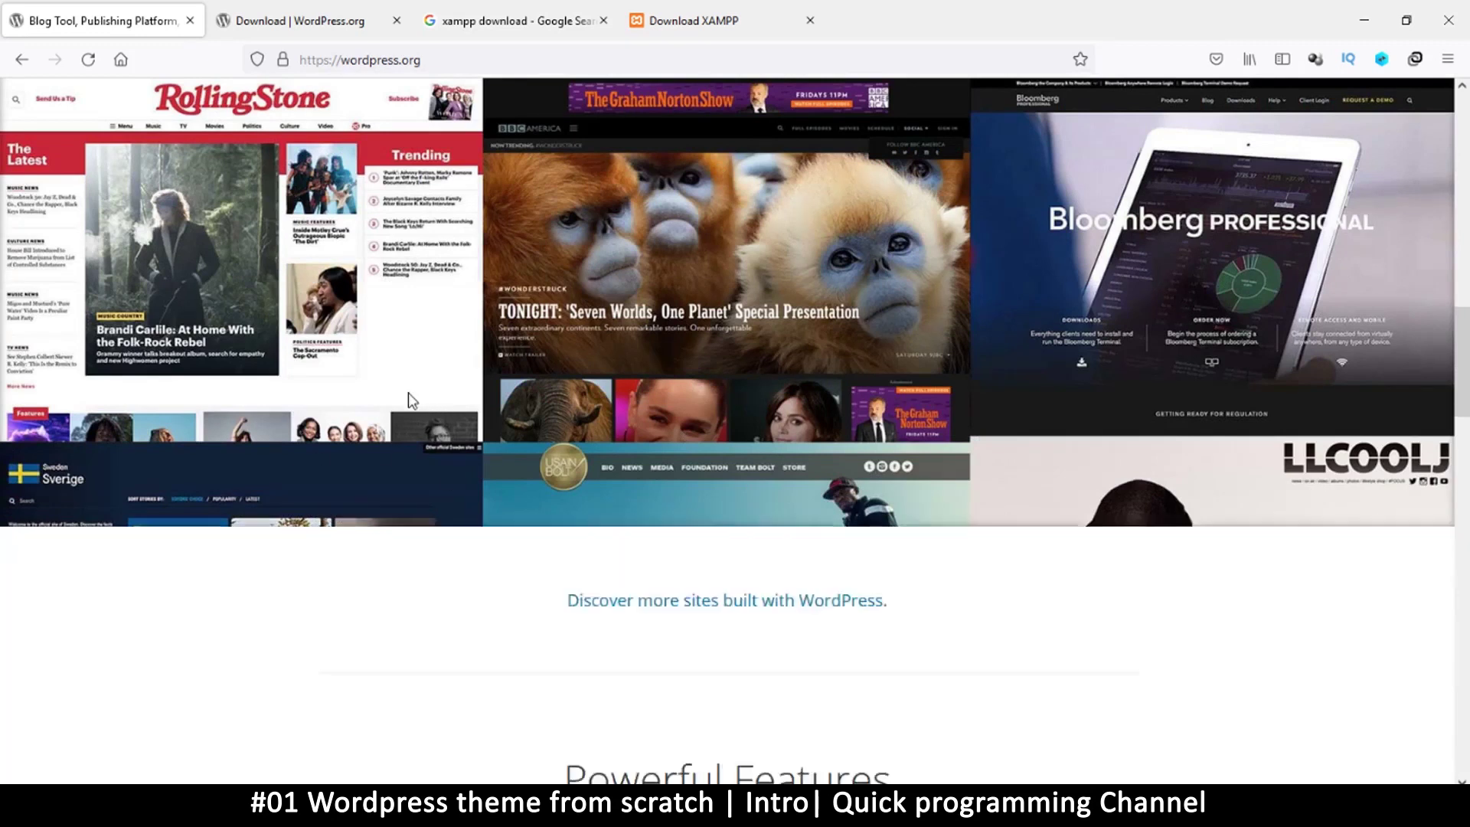
scroll(407, 392, "up", 3)
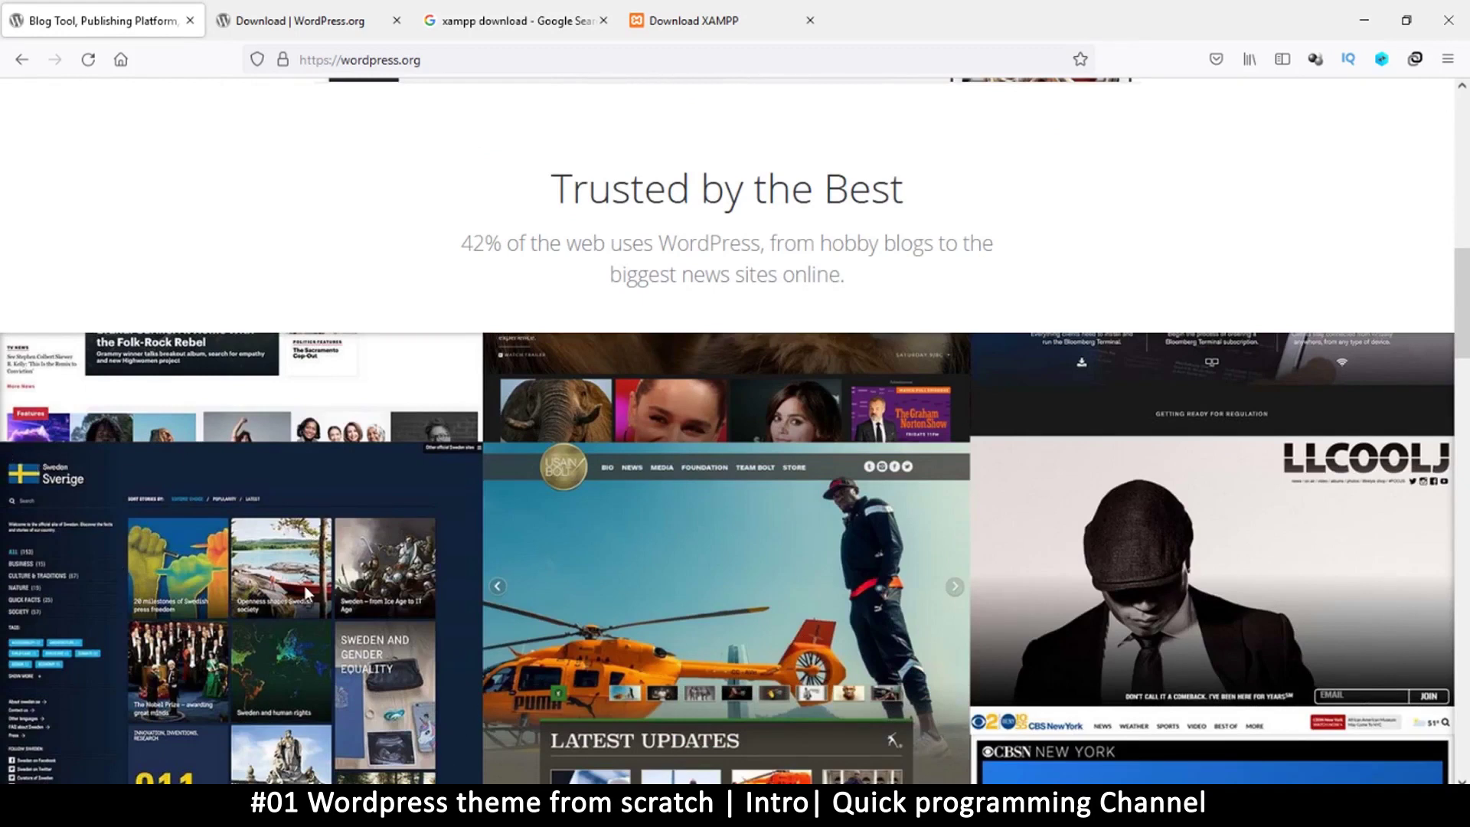
scroll(307, 593, "up", 1)
scroll(306, 594, "down", 4)
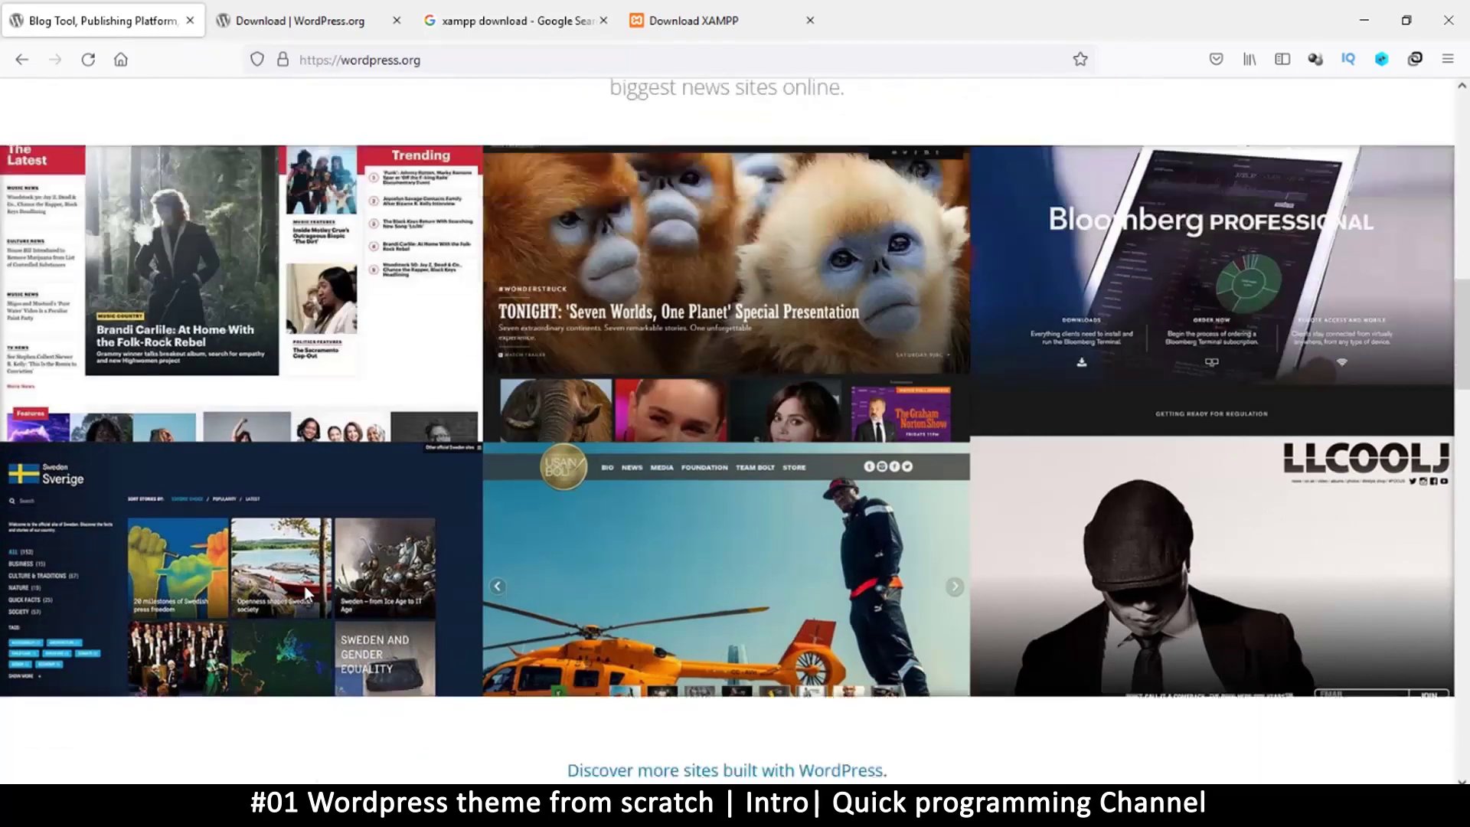
scroll(565, 474, "up", 1)
scroll(245, 260, "up", 1)
scroll(245, 270, "down", 3)
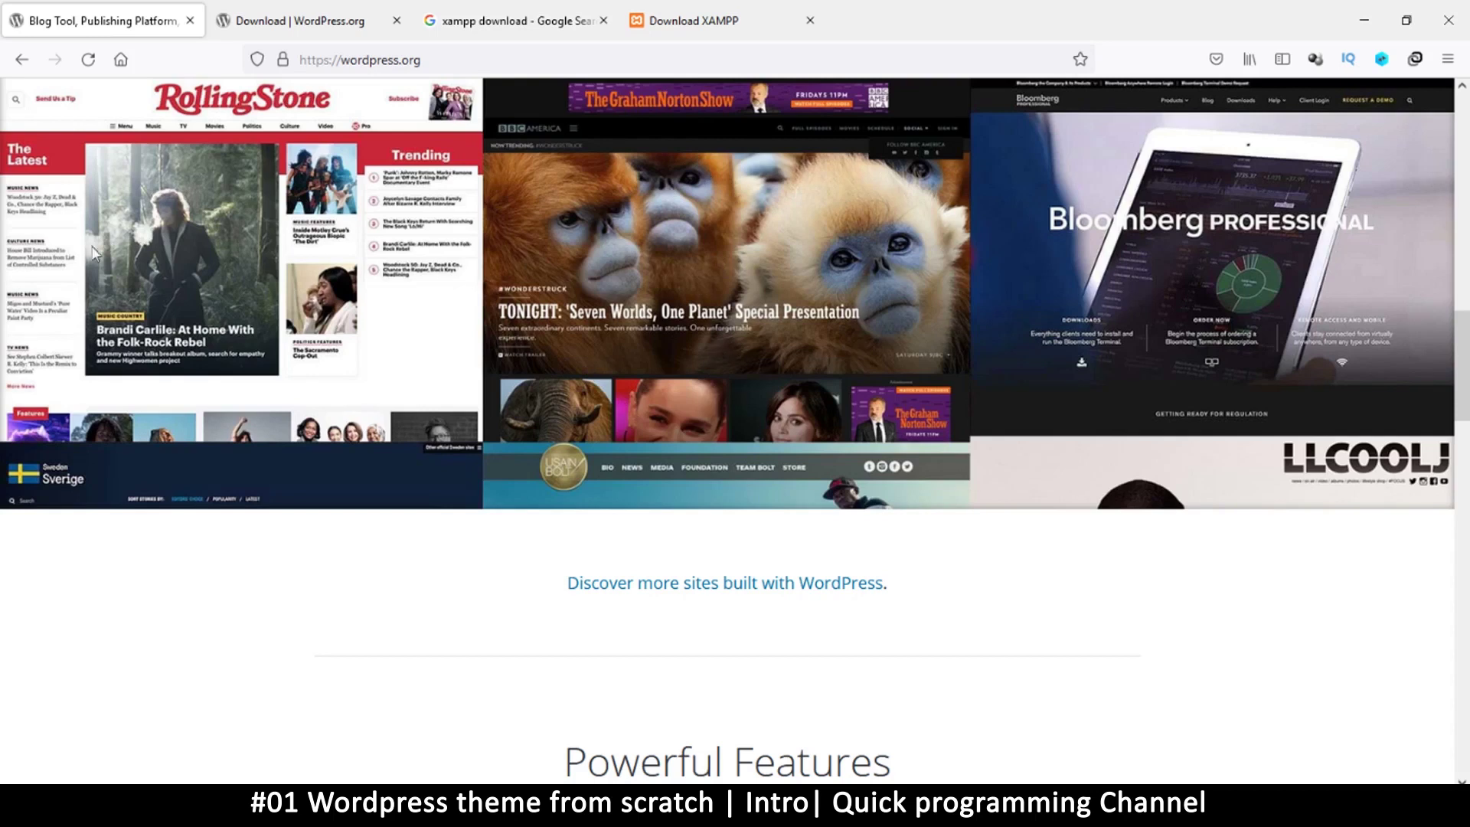
scroll(590, 307, "down", 2)
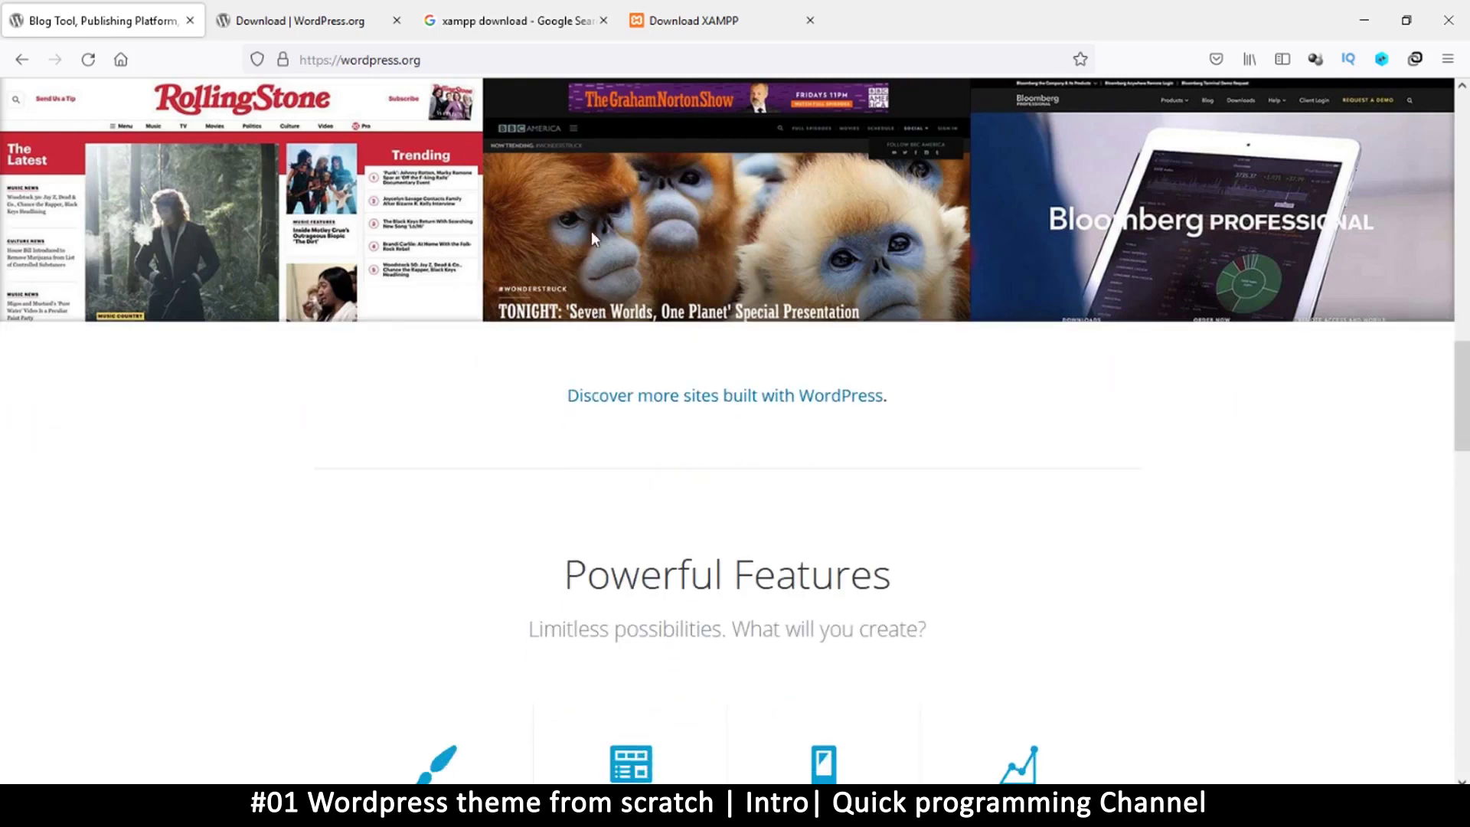
scroll(590, 226, "down", 3)
scroll(654, 390, "down", 2)
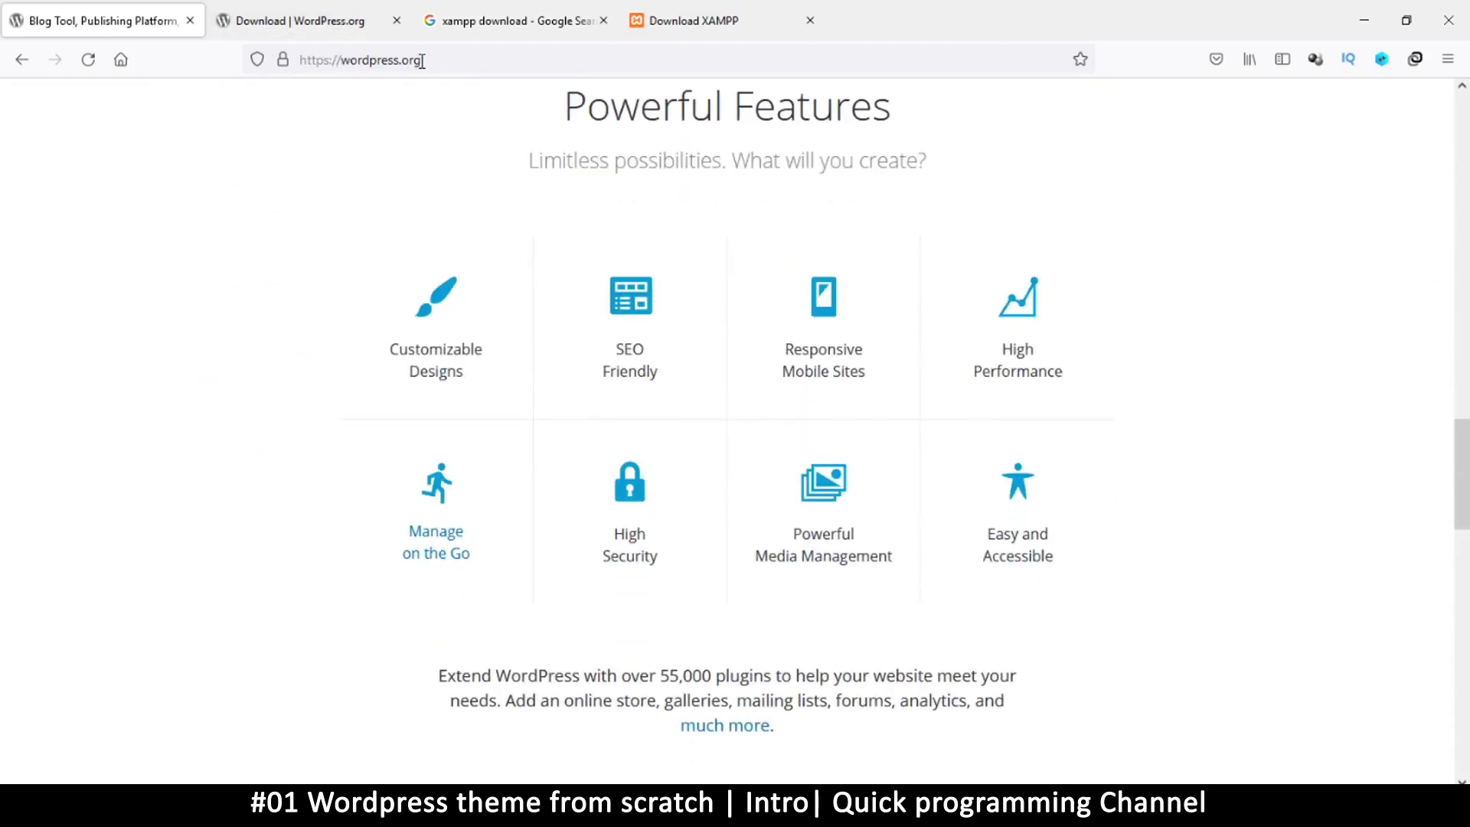
scroll(652, 353, "down", 3)
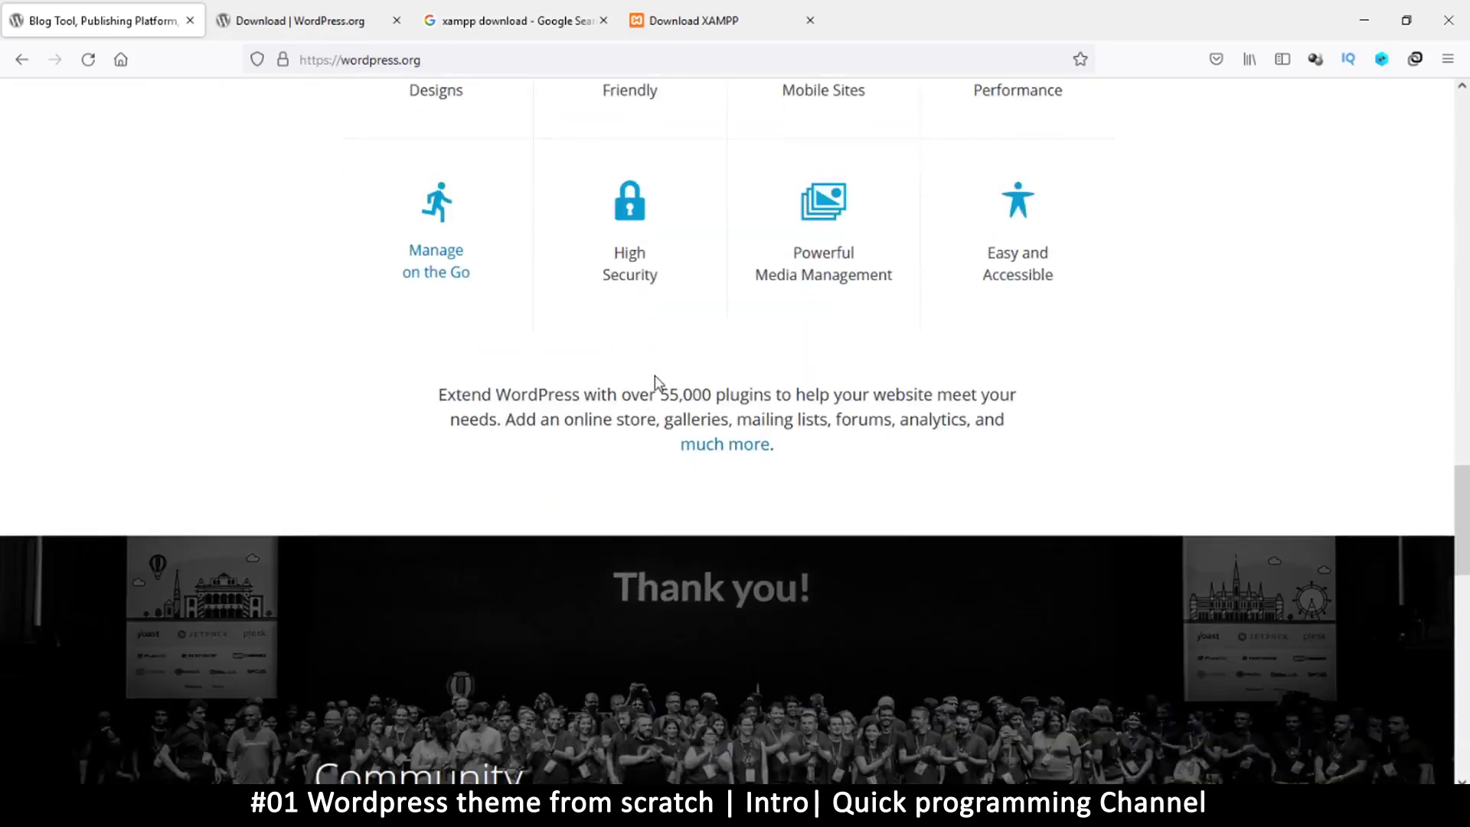
scroll(664, 394, "down", 5)
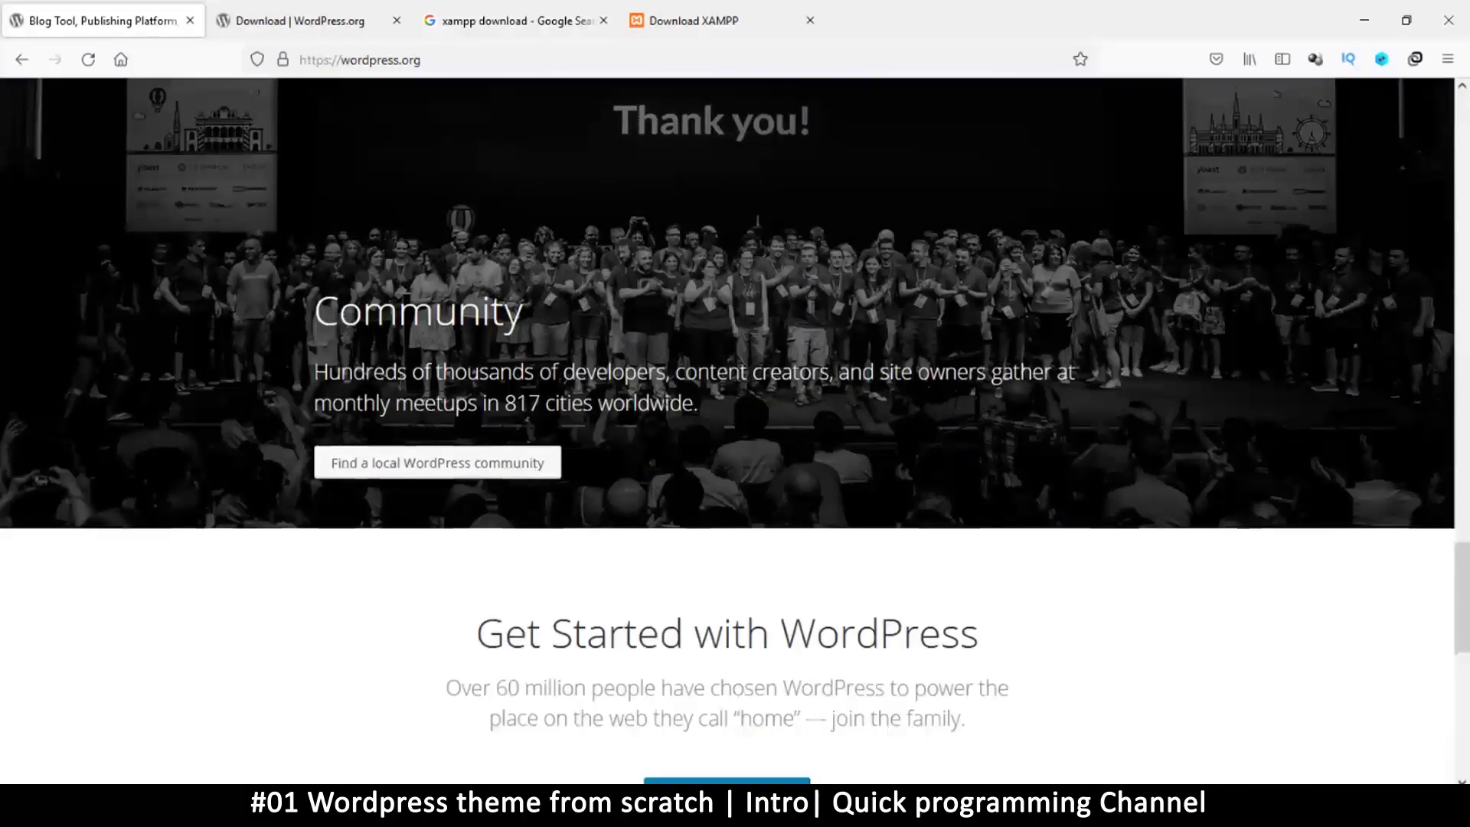
scroll(665, 399, "up", 4)
scroll(665, 403, "up", 6)
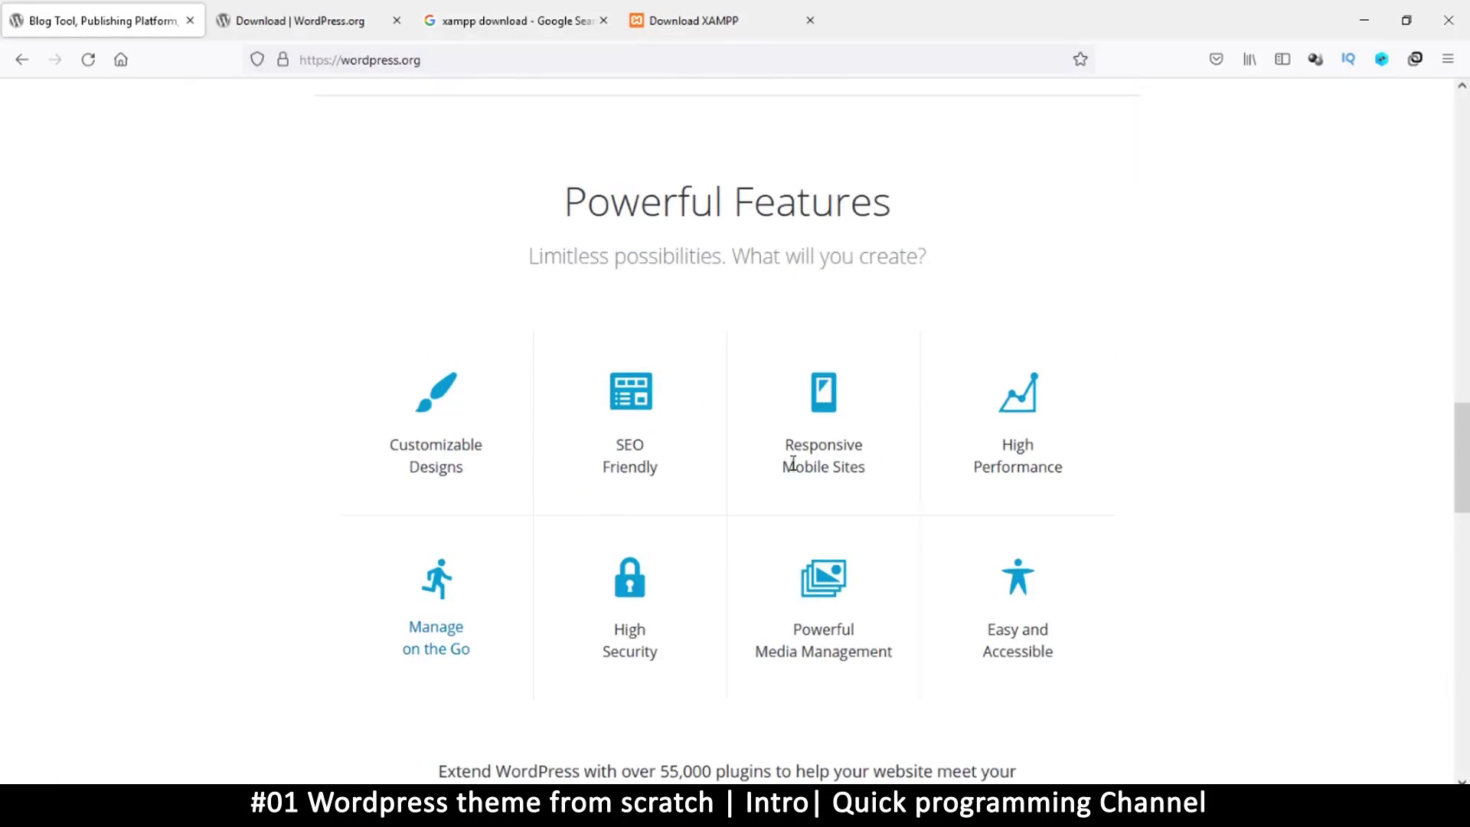
scroll(796, 463, "up", 10)
scroll(791, 467, "up", 10)
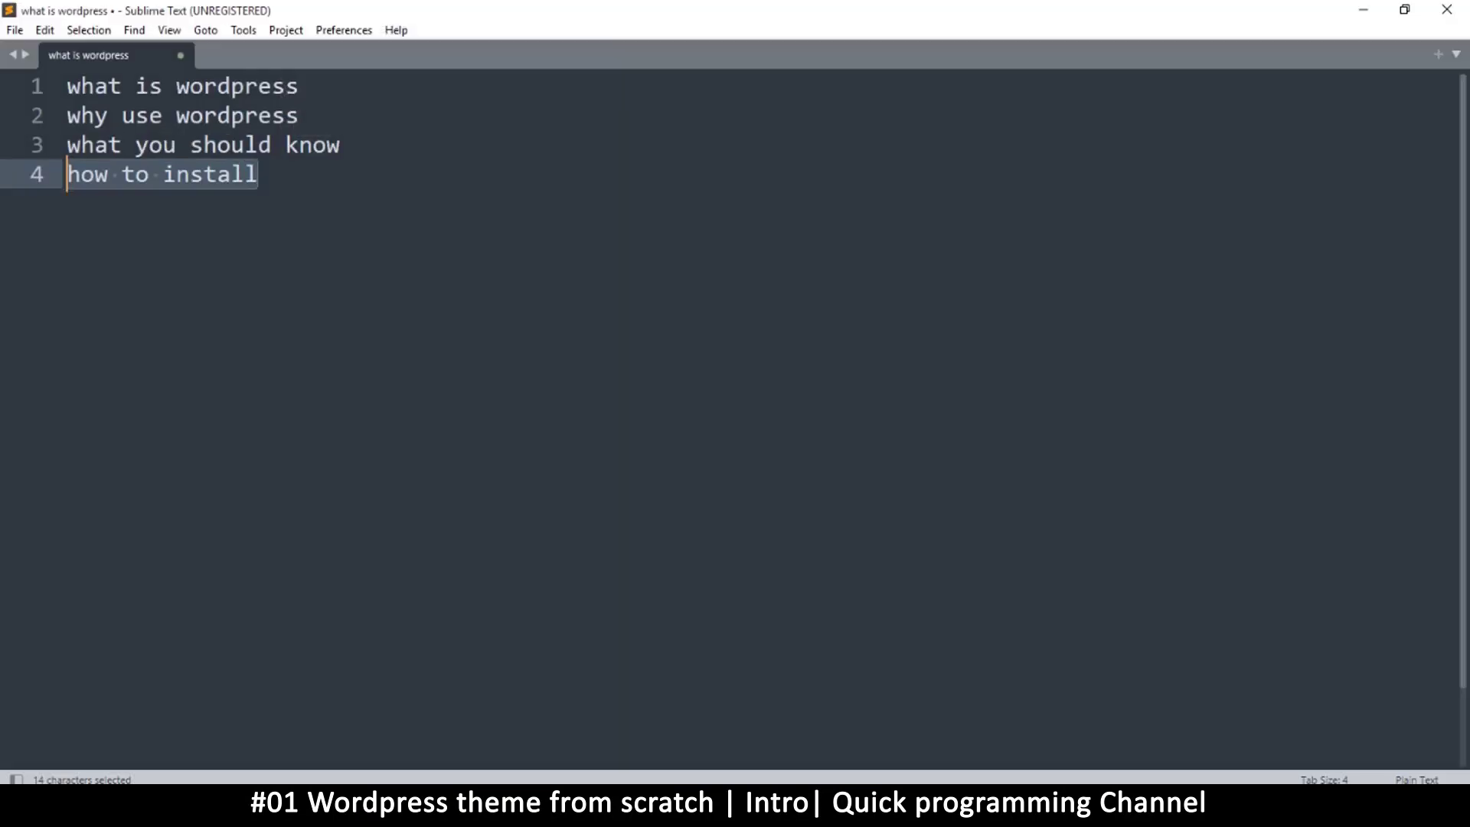
- Enlarge the Sublime Text outline font with Ctrl+= and place the cursor at line 2's end
left_click_drag(308, 86, 43, 67)
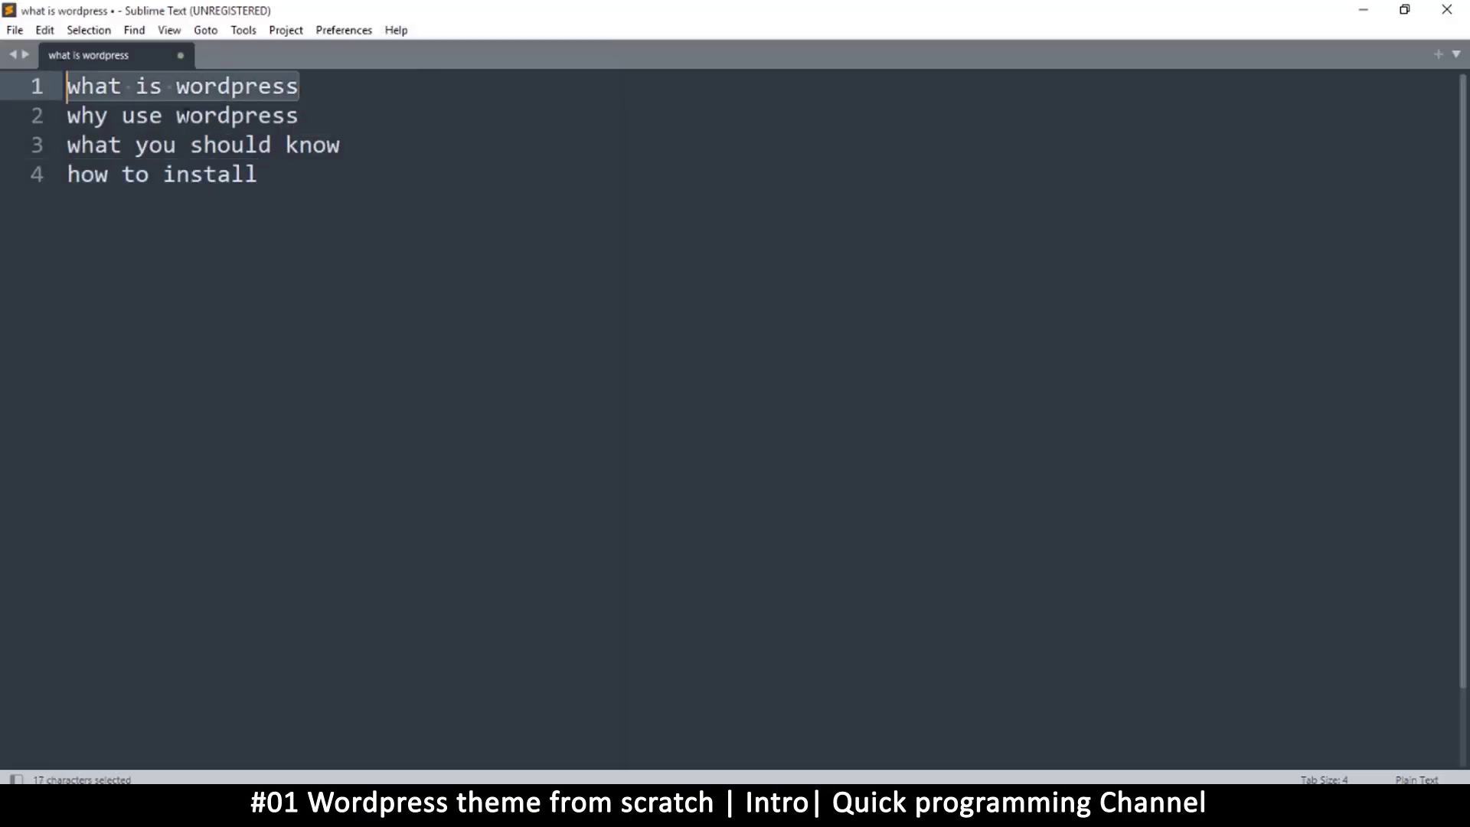
key("ctrl+equal")
key("ctrl+equal")
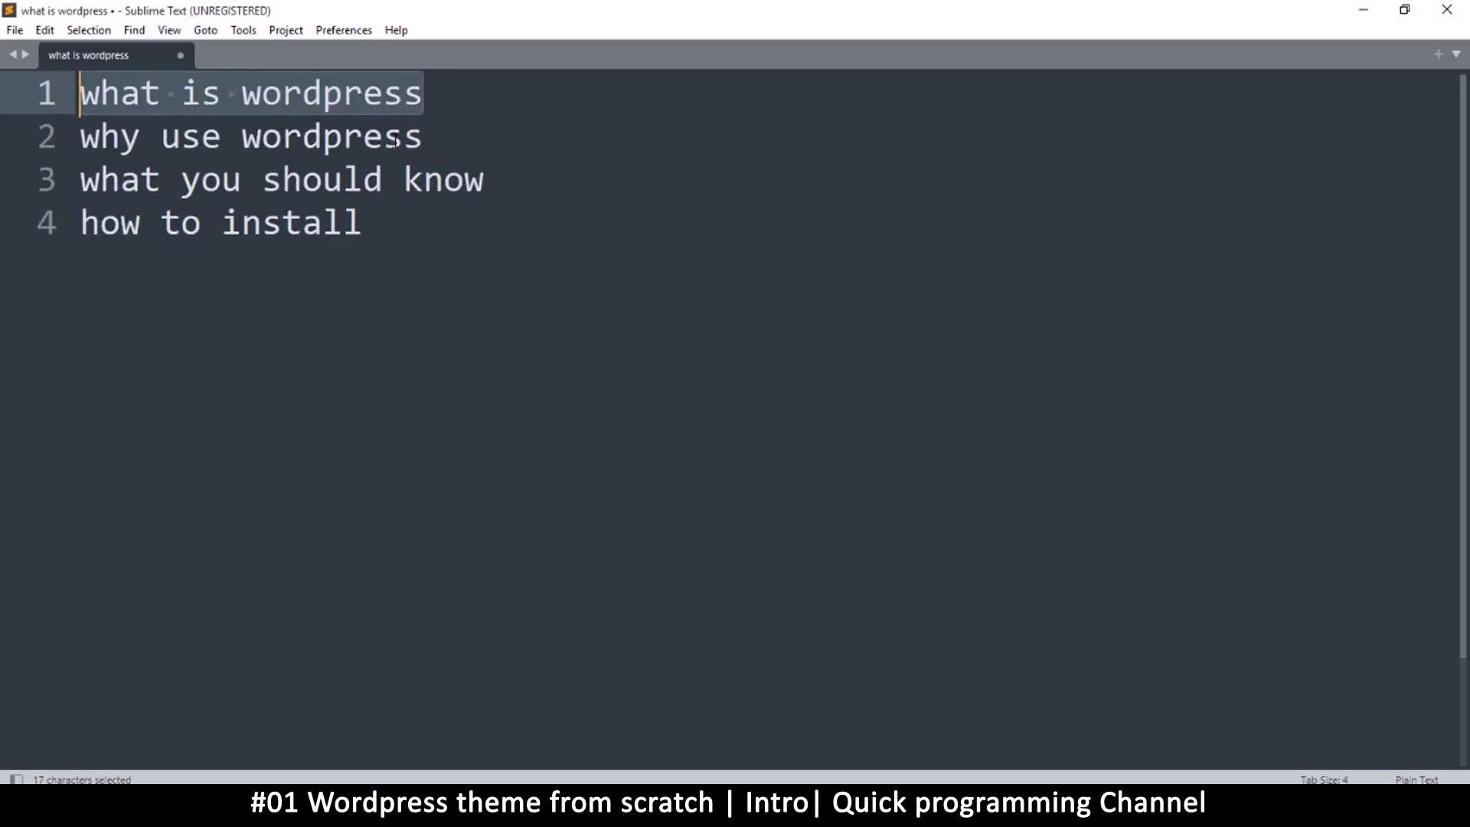
left_click(416, 138)
left_click_drag(416, 138, 49, 118)
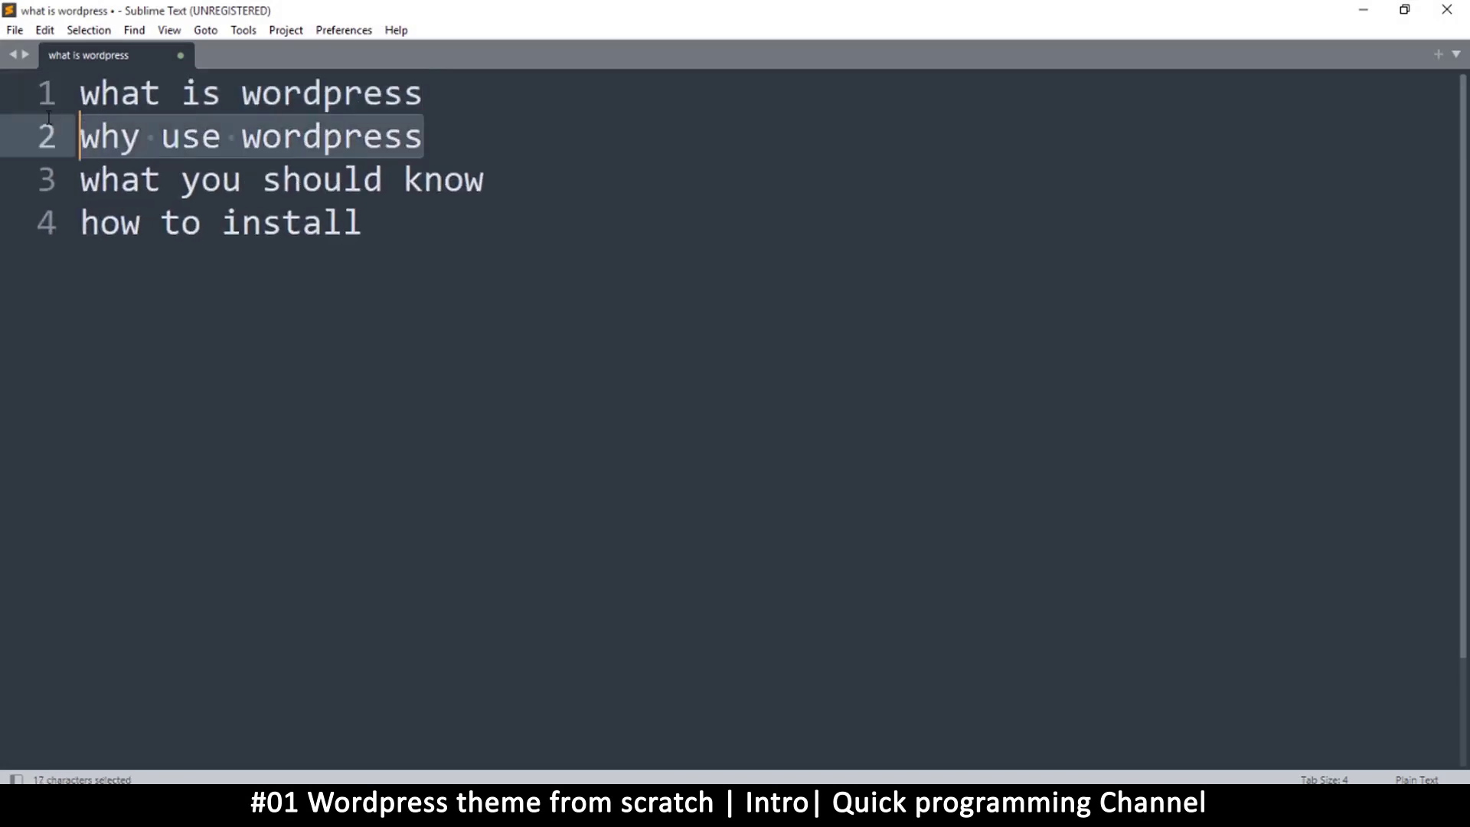
left_click(472, 138)
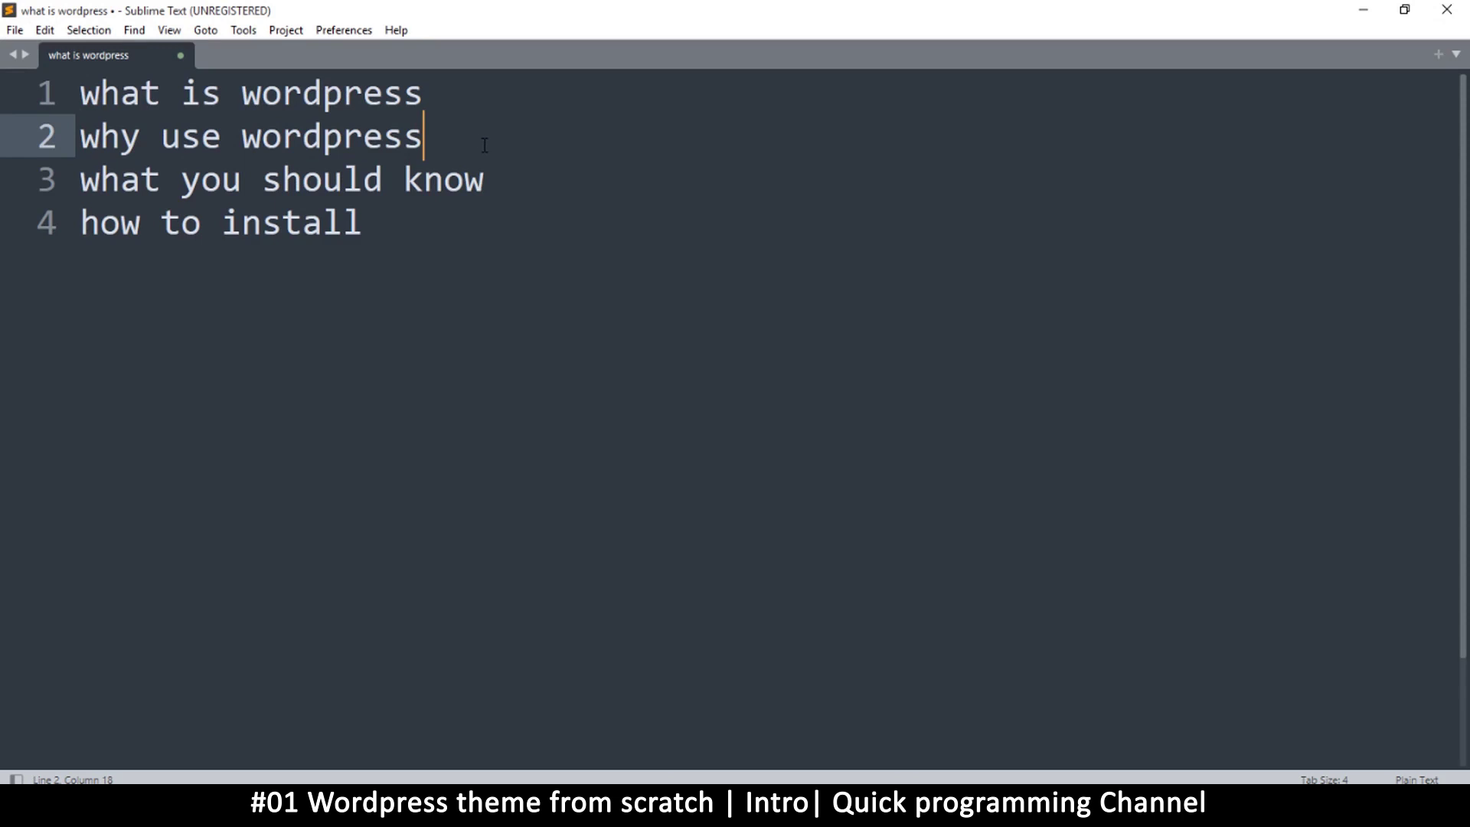
left_click_drag(242, 142, 450, 144)
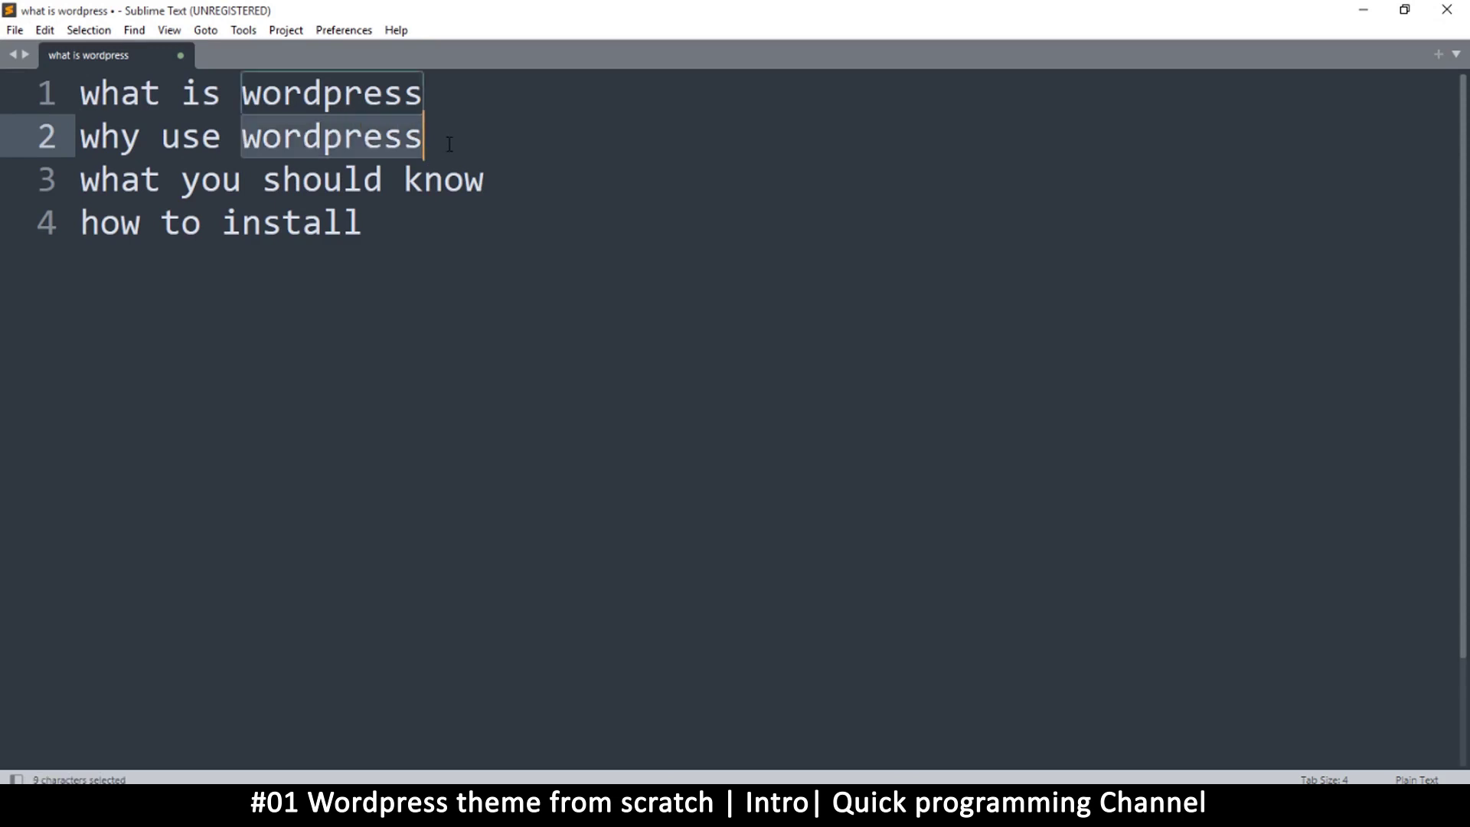
left_click(457, 137)
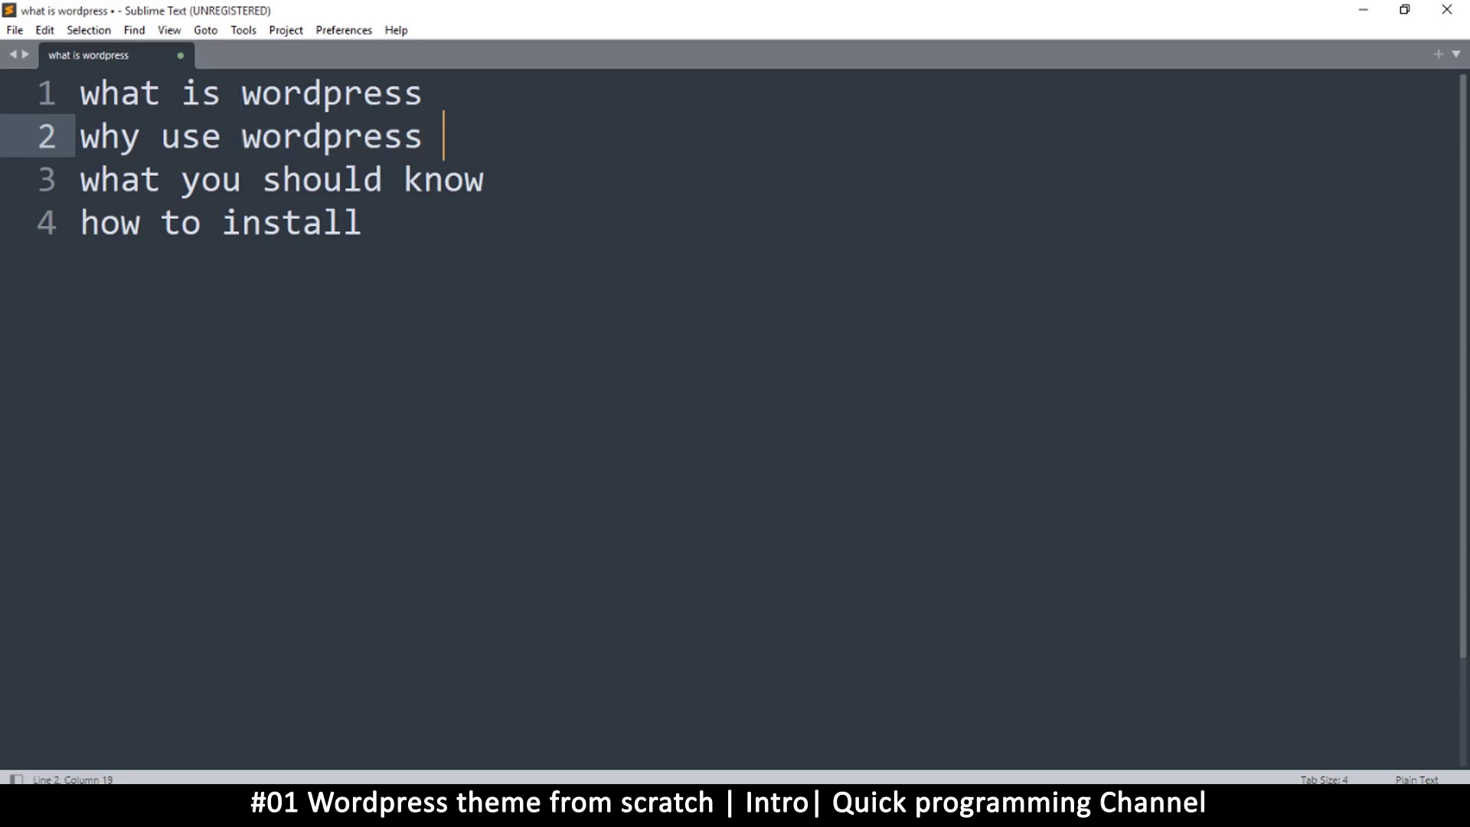
- Append 'CMS' to line 2 so it reads 'why use wordpress CMS', removing the stray slash
type("CMS")
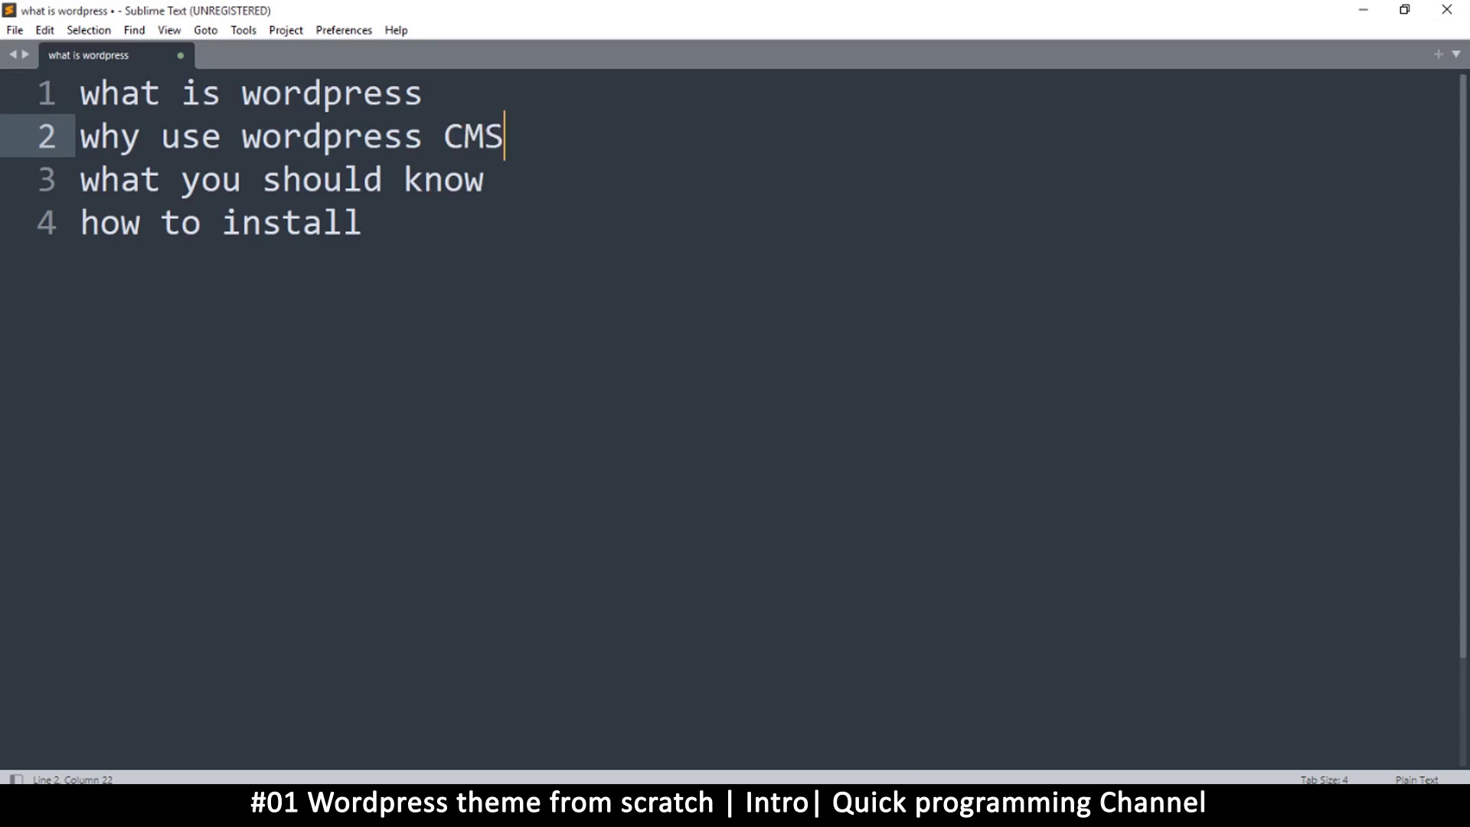
type("/")
key("BackSpace")
left_click_drag(430, 137, 80, 136)
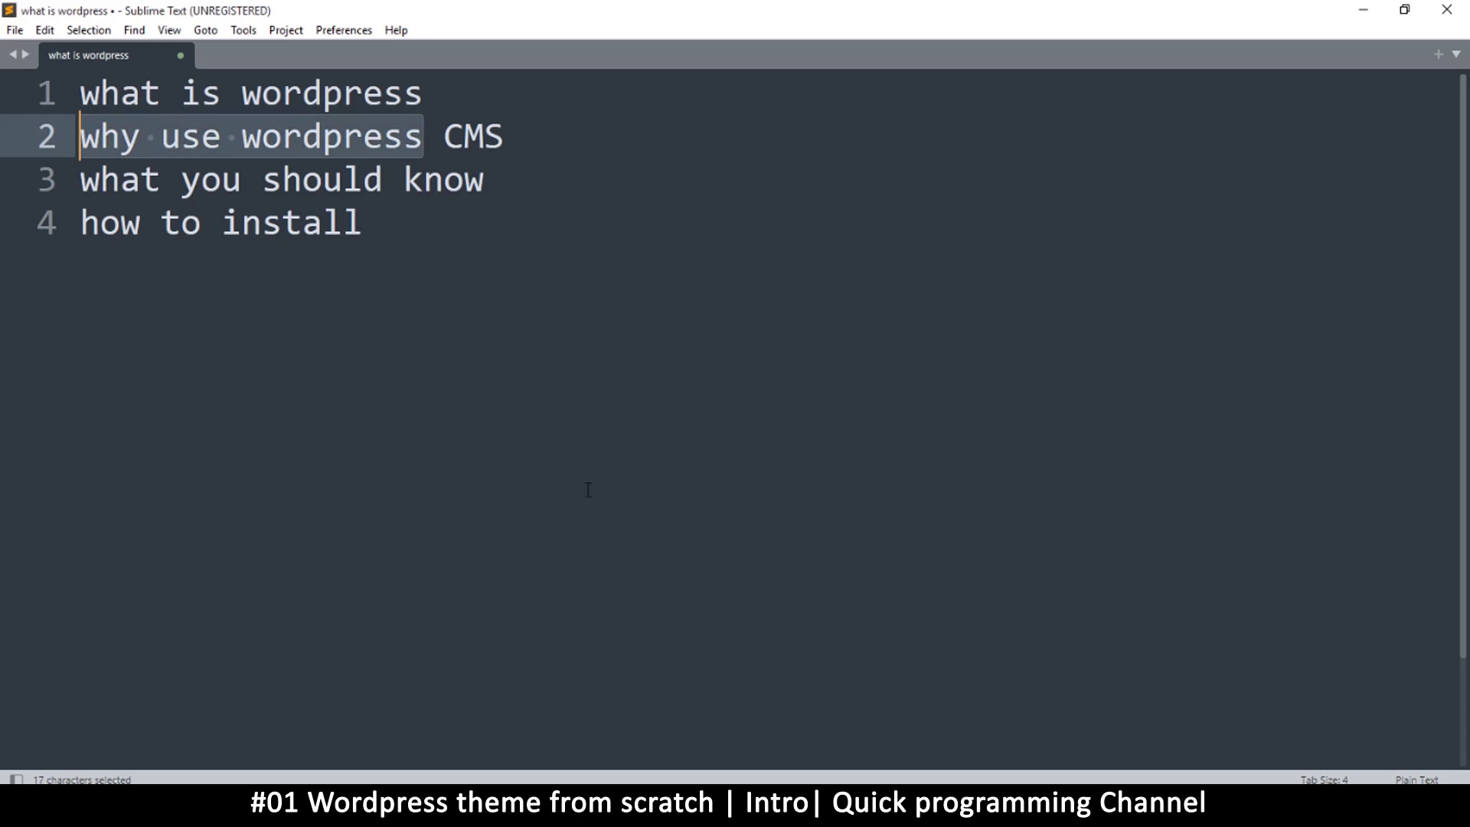
left_click(375, 150)
left_click_drag(425, 138, 65, 146)
left_click(532, 150)
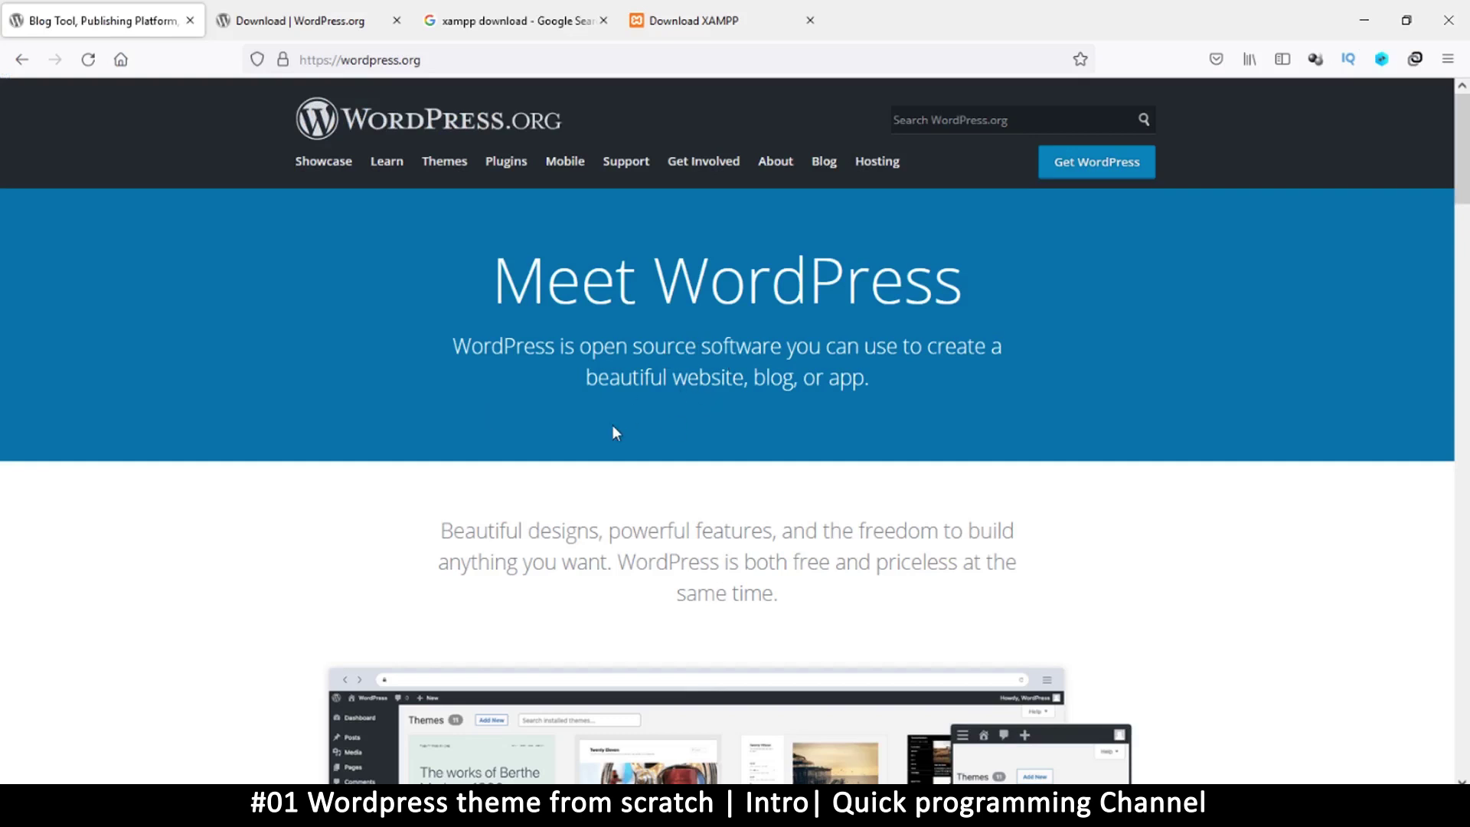
- Scroll down through the wordpress.org homepage, then bring the Sublime Text notes back to the front
scroll(617, 434, "down", 3)
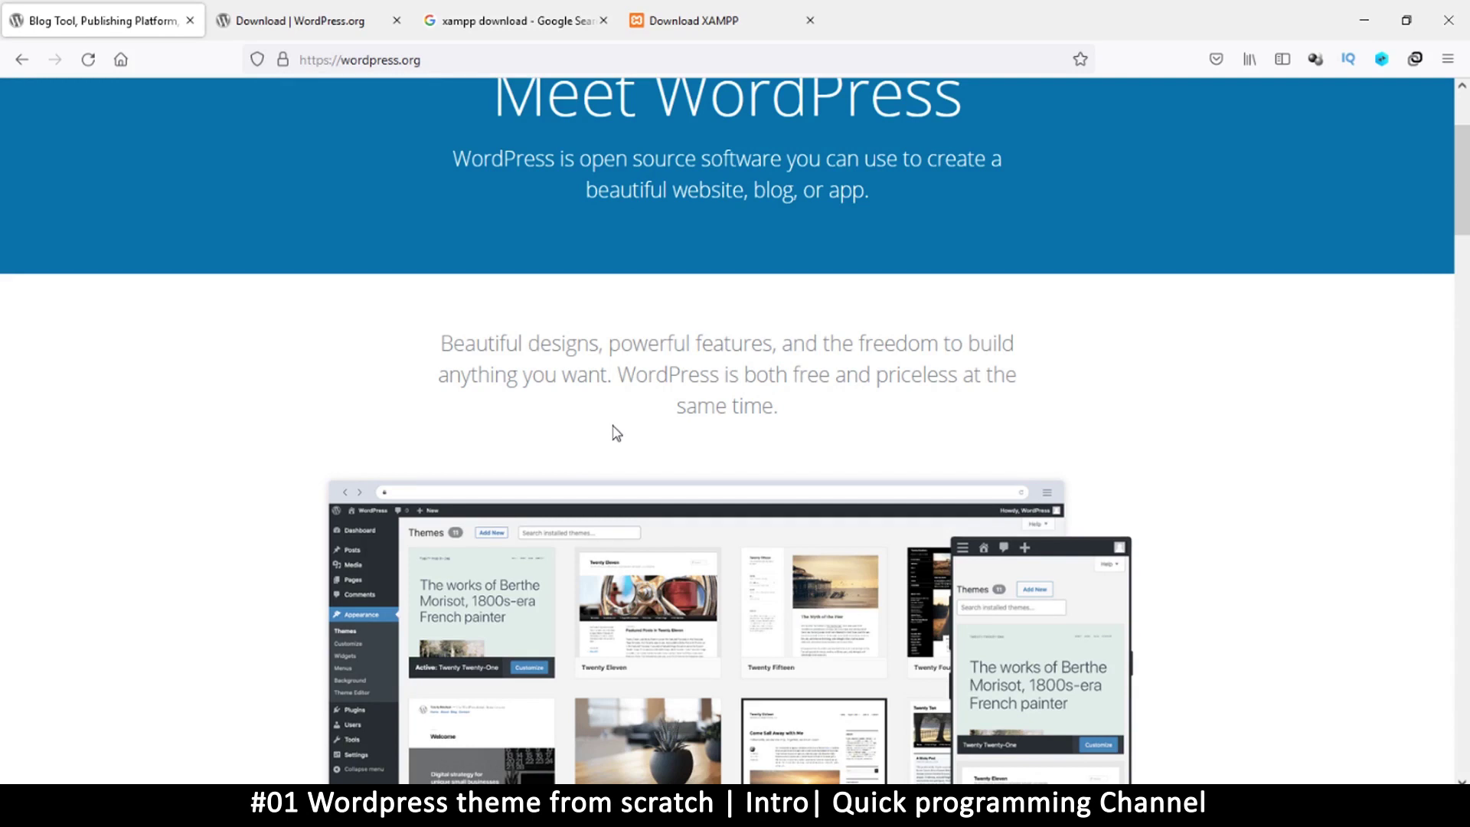
scroll(595, 427, "down", 4)
scroll(590, 417, "up", 2)
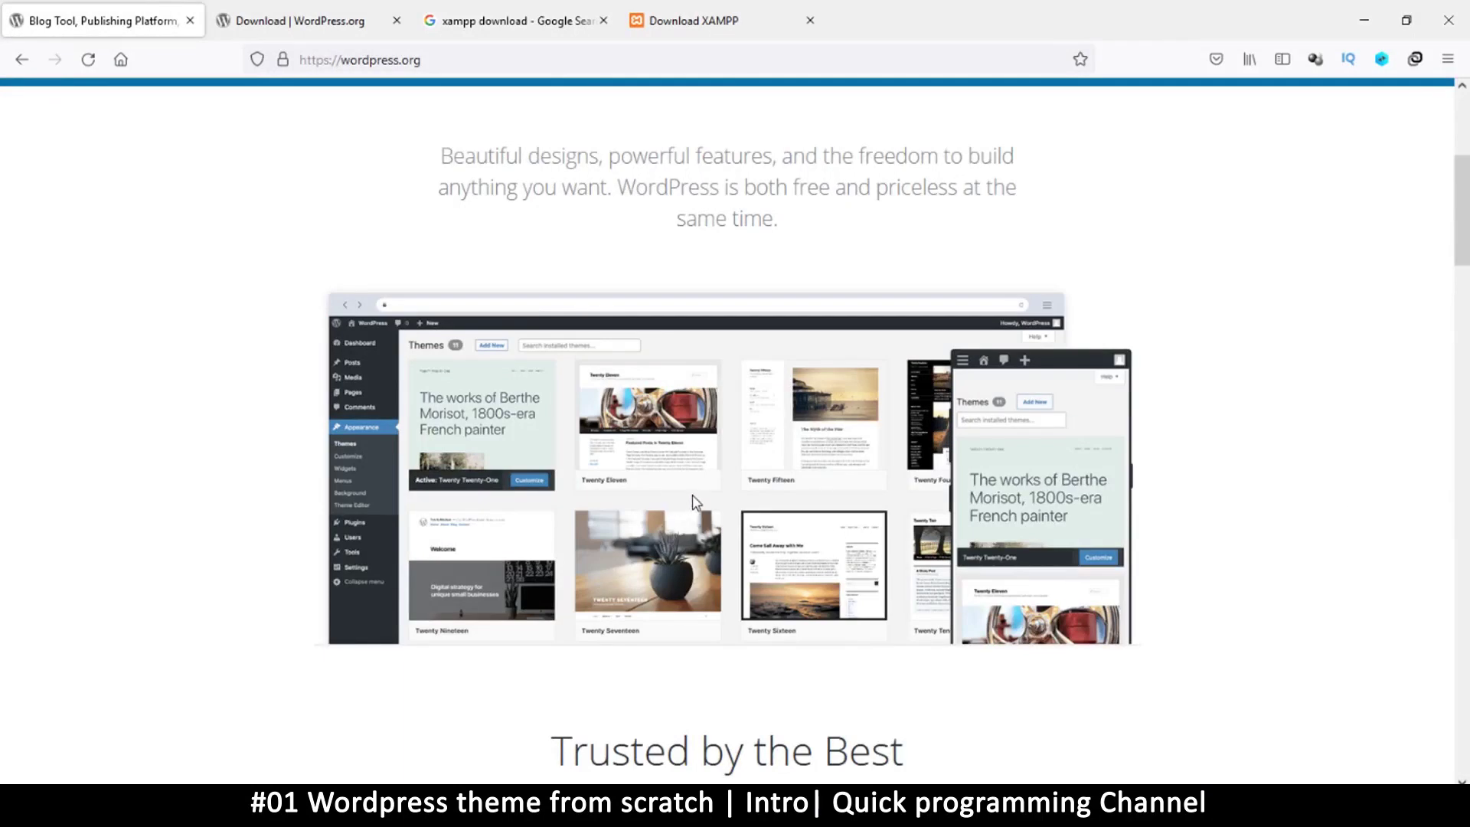
scroll(692, 494, "down", 3)
scroll(694, 494, "down", 2)
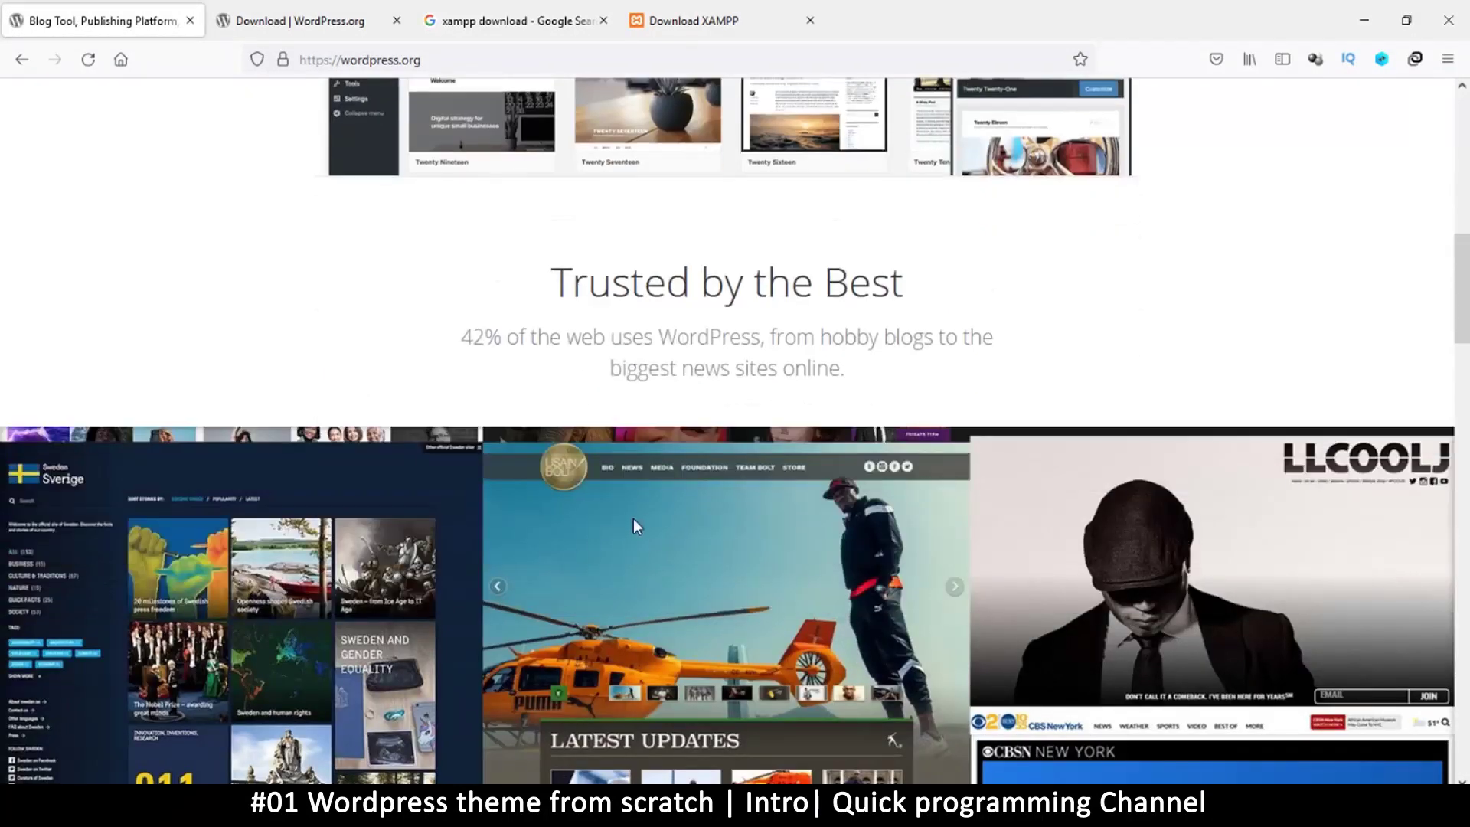
scroll(632, 517, "down", 2)
scroll(632, 526, "down", 3)
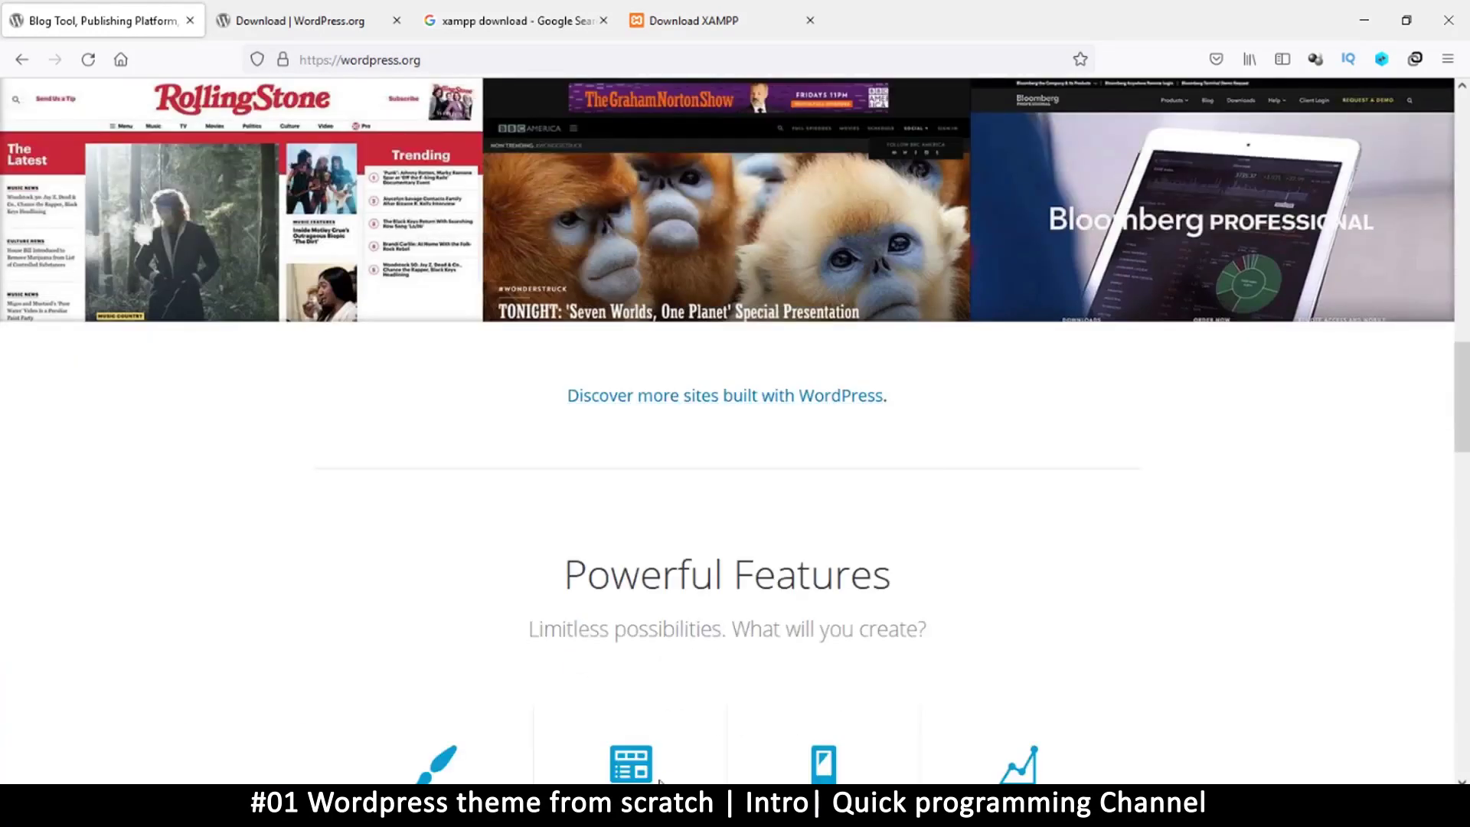
left_click(689, 811)
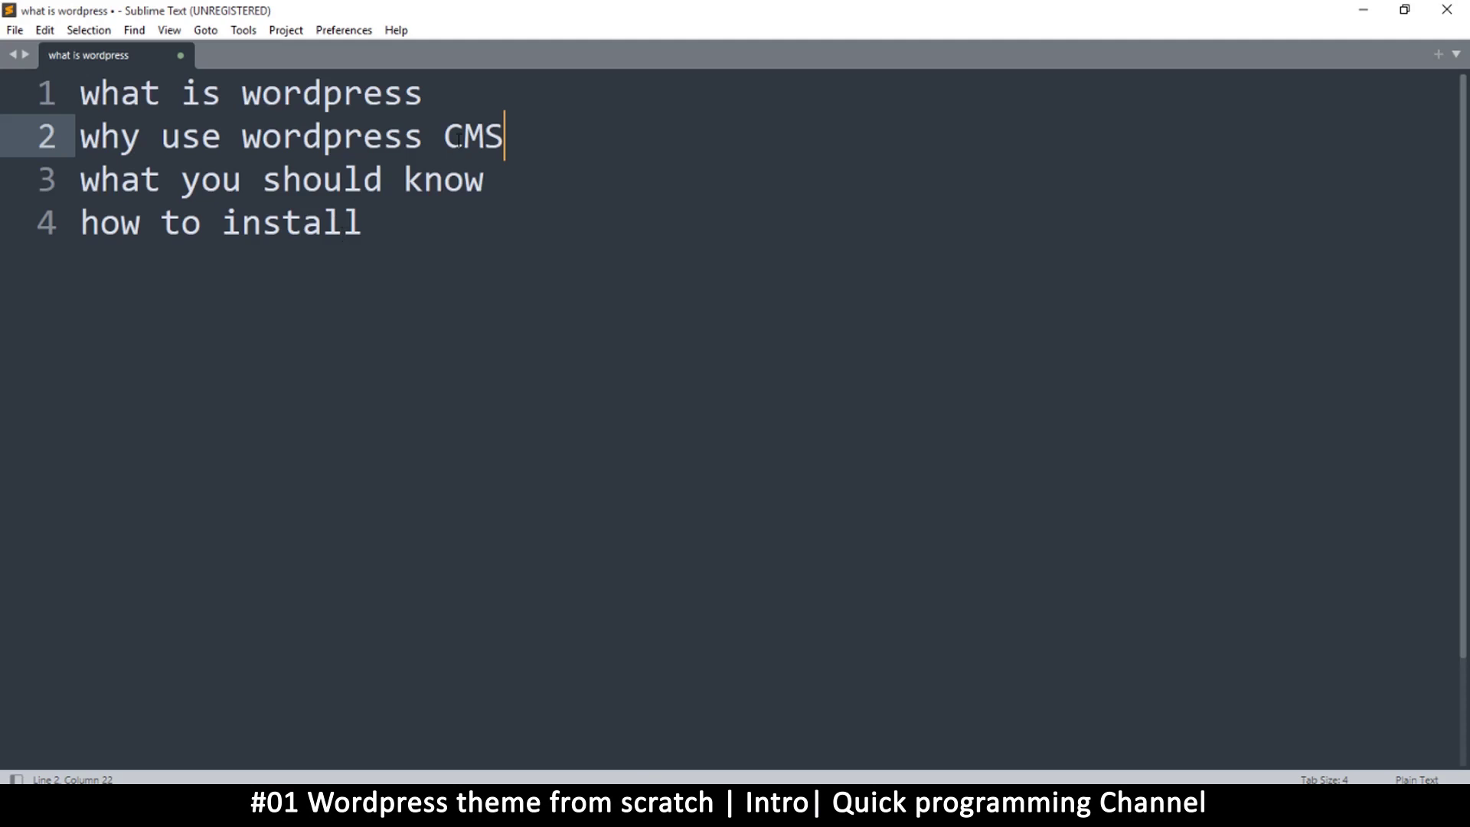
- Add 'PHP javascript' after 'what you should know' on line 3 of the outline
left_click_drag(424, 140, 101, 149)
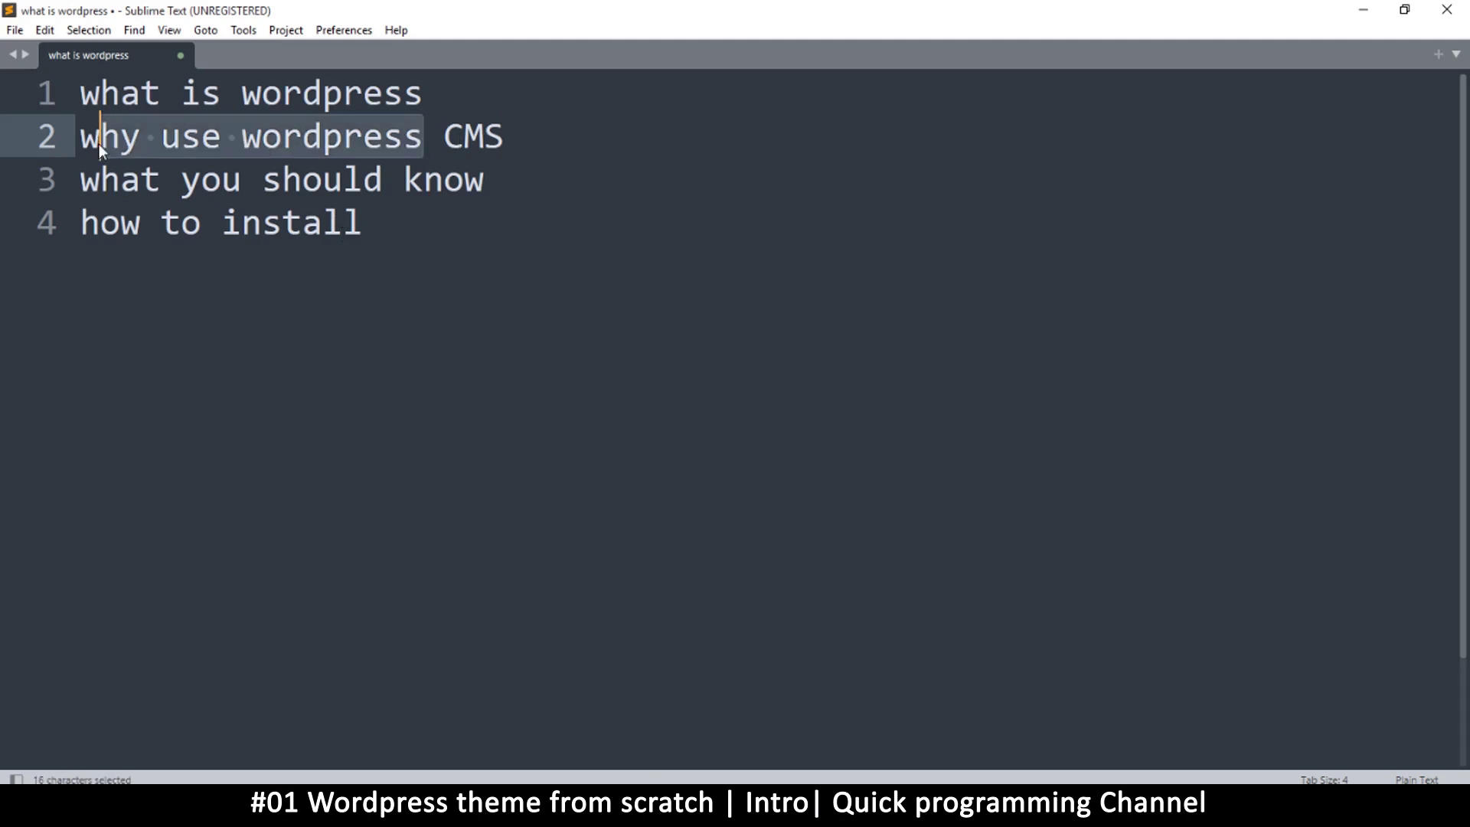
left_click(524, 140)
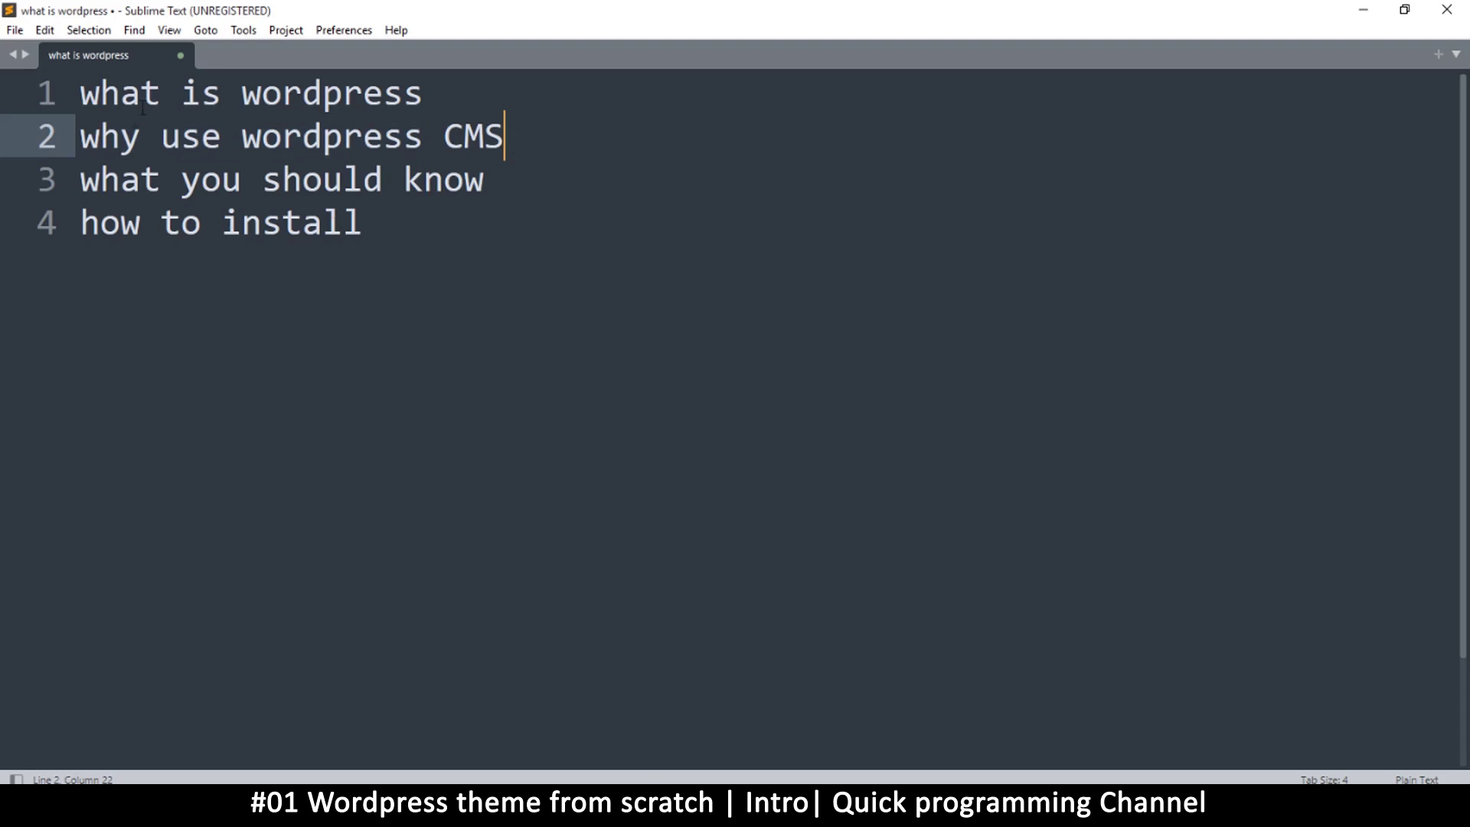
left_click_drag(518, 192, 64, 190)
left_click(539, 178)
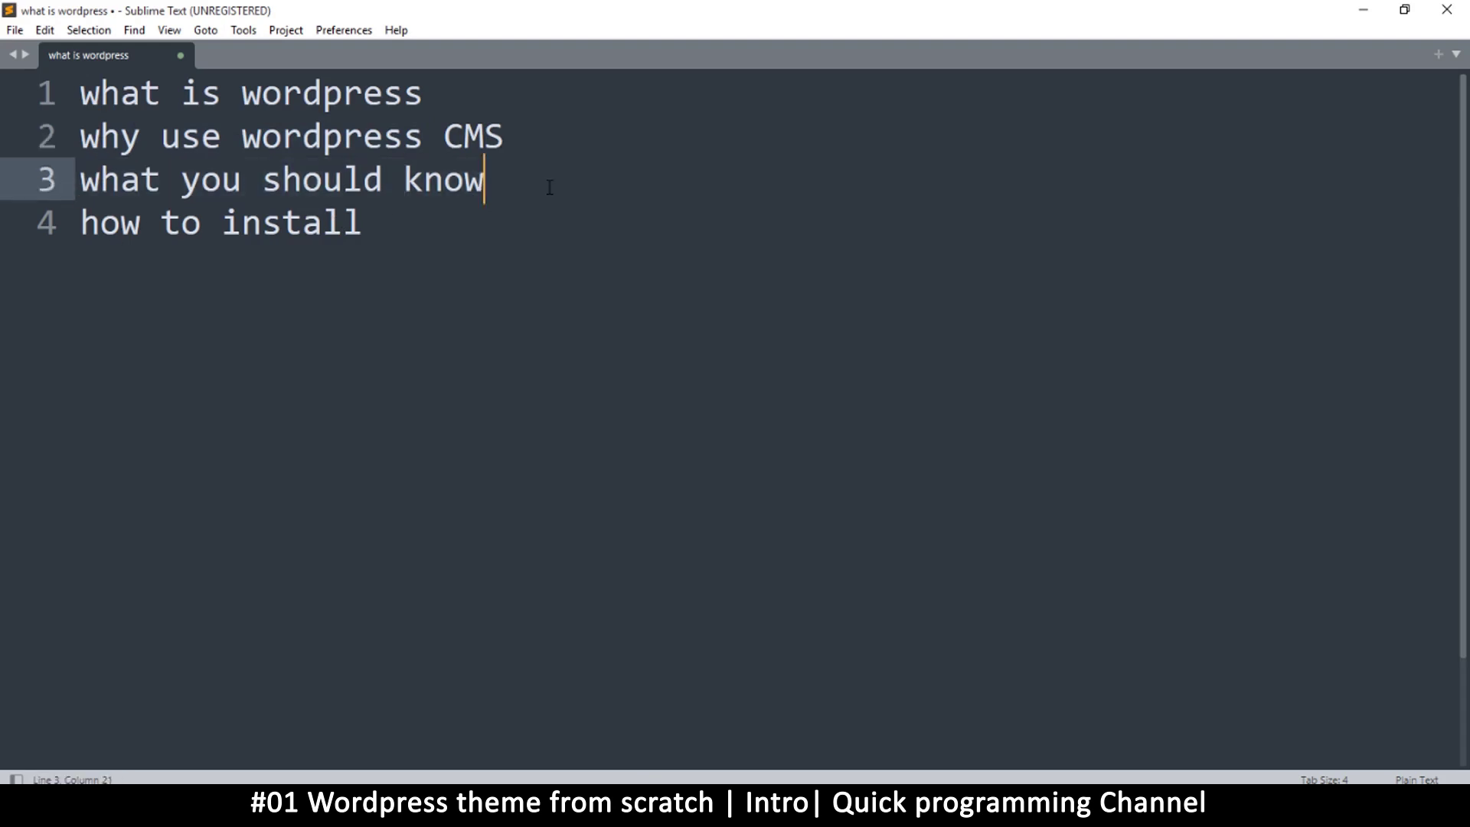
type("PHP")
left_click_drag(506, 184, 584, 178)
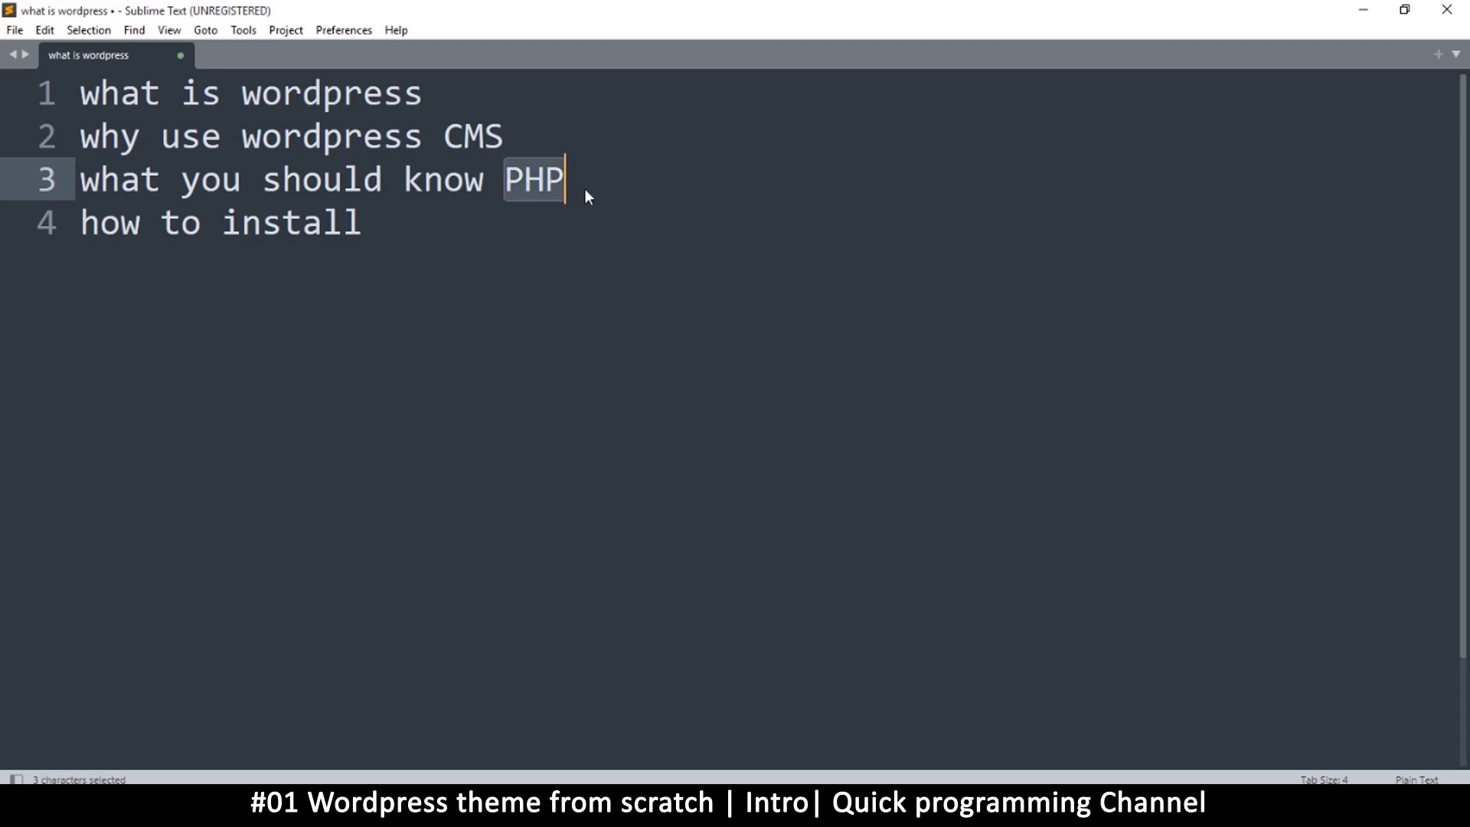
left_click(586, 189)
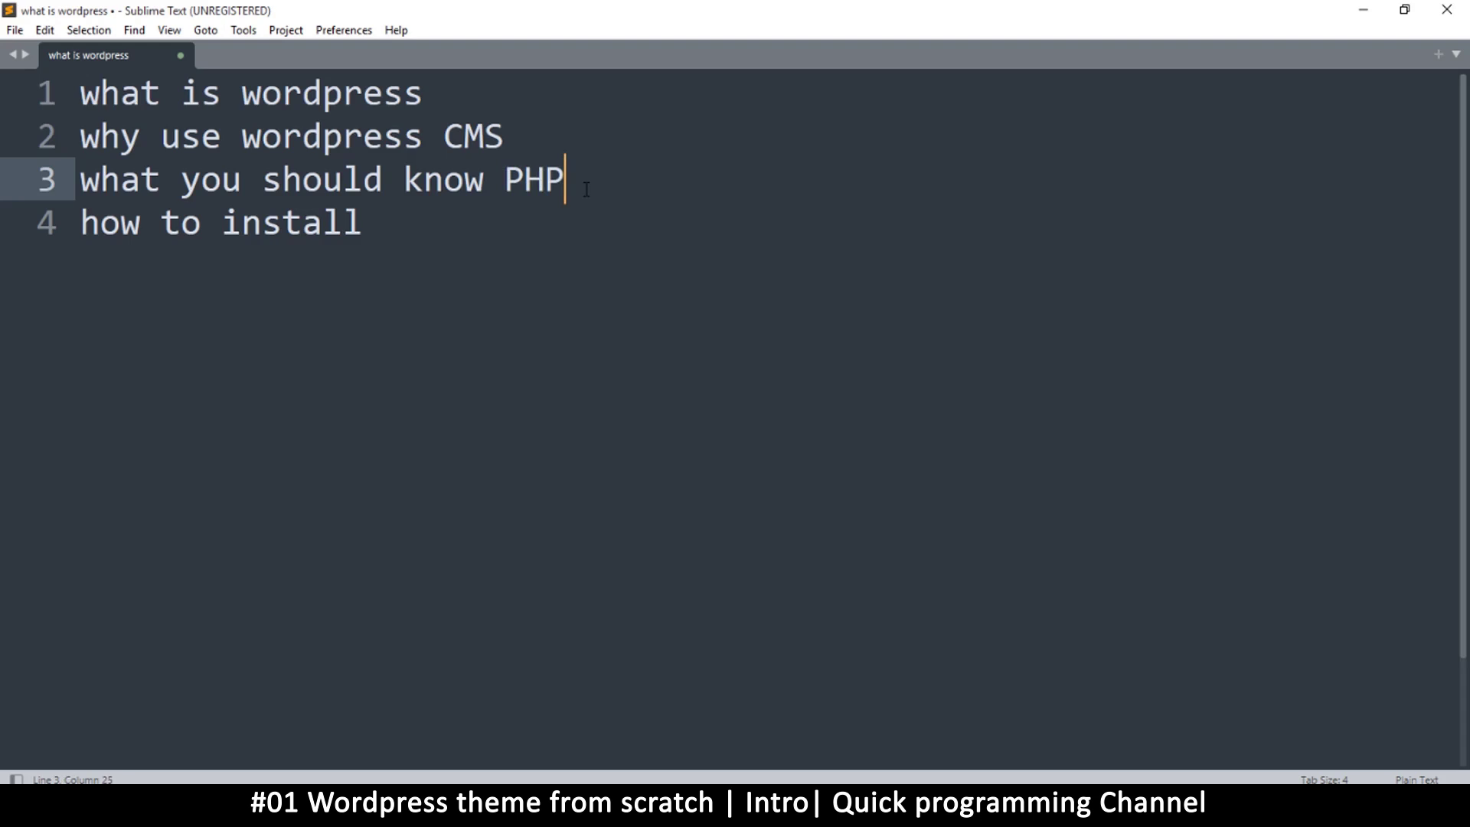
type("javascript")
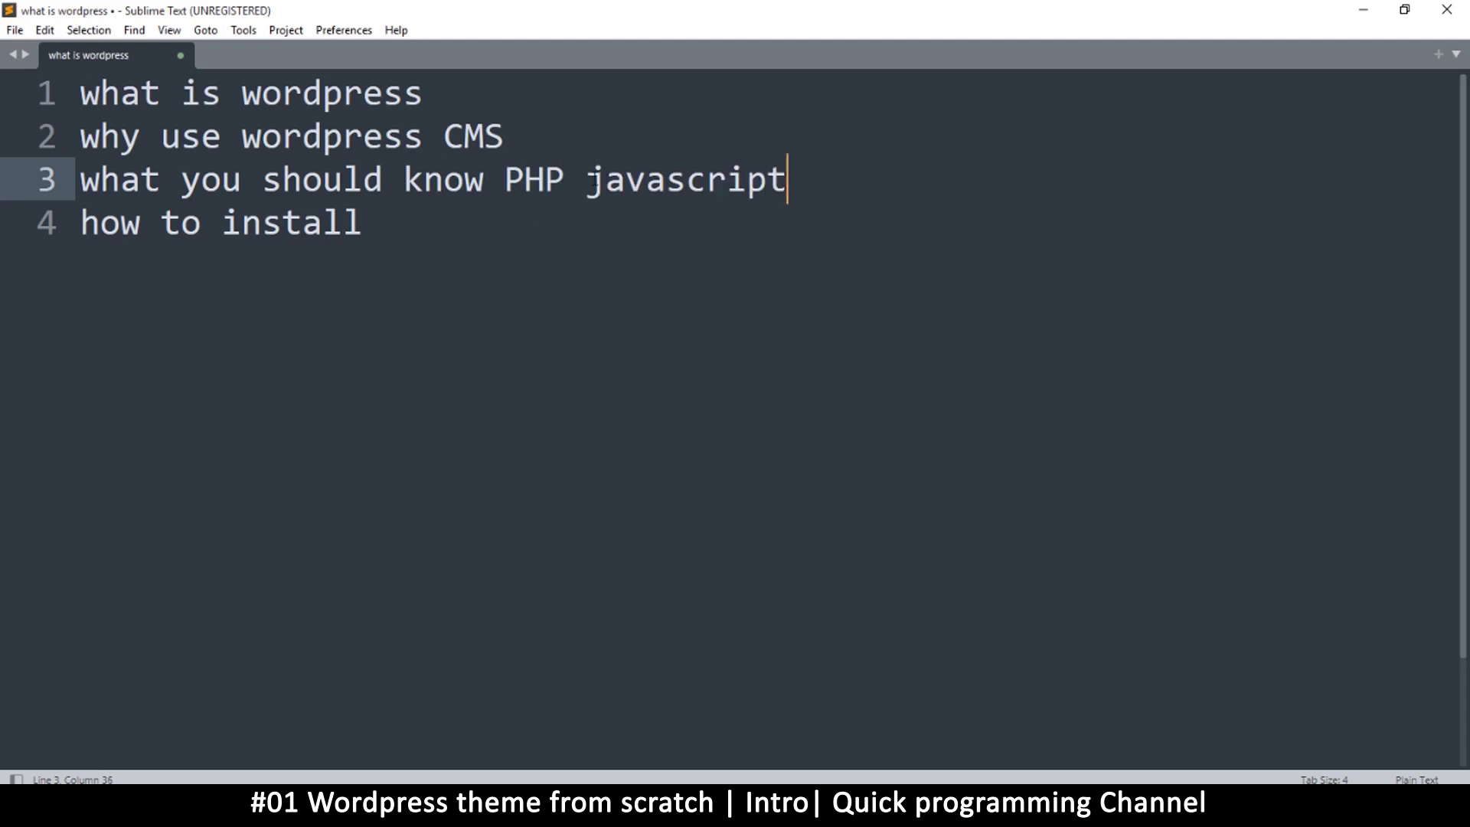
left_click_drag(507, 179, 592, 183)
left_click(806, 180)
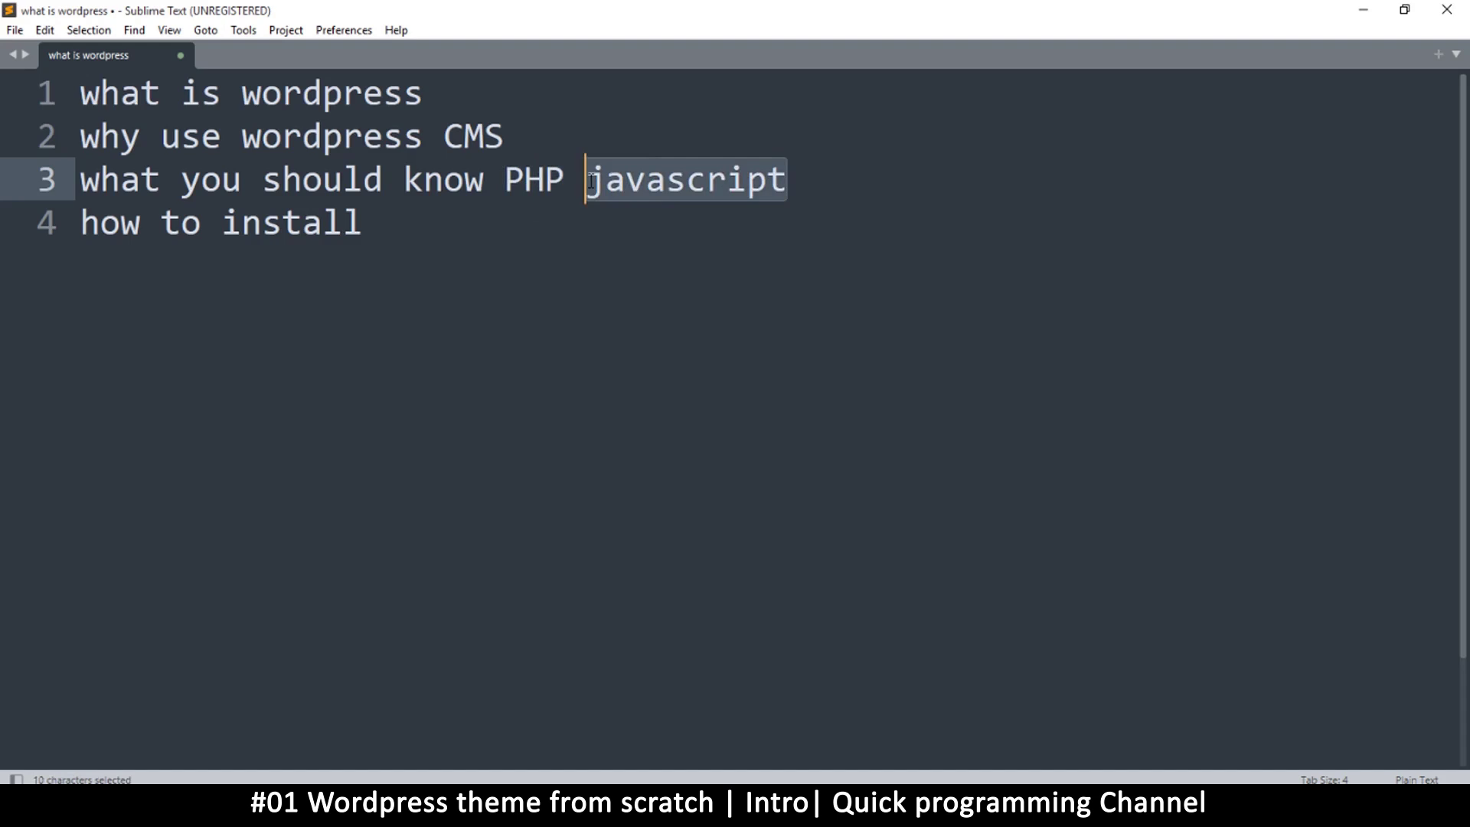
left_click_drag(434, 244, 43, 222)
left_click(464, 240)
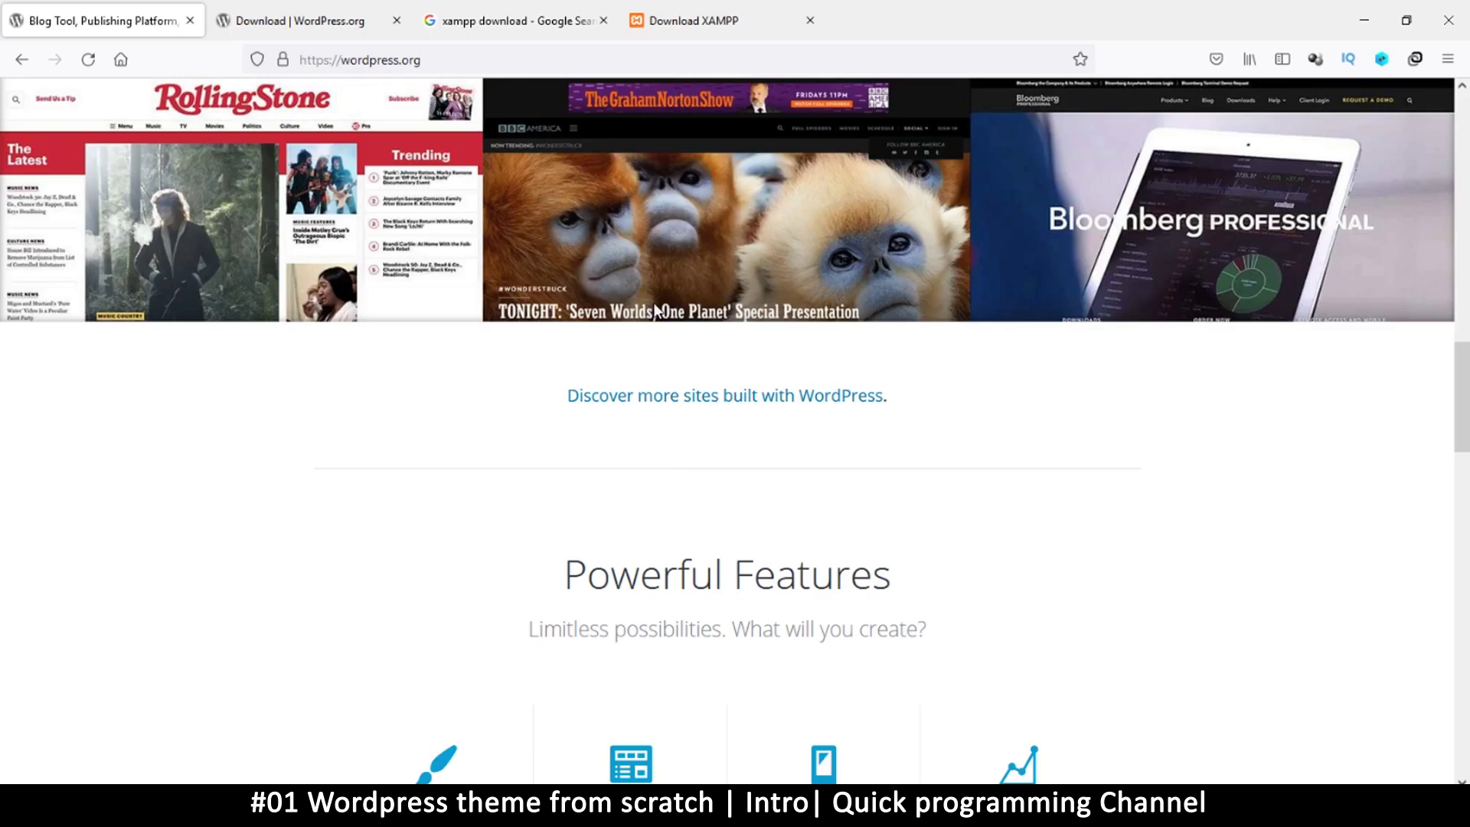
- Scroll back up the wordpress.org homepage and switch to the Download | WordPress.org tab
scroll(574, 352, "up", 5)
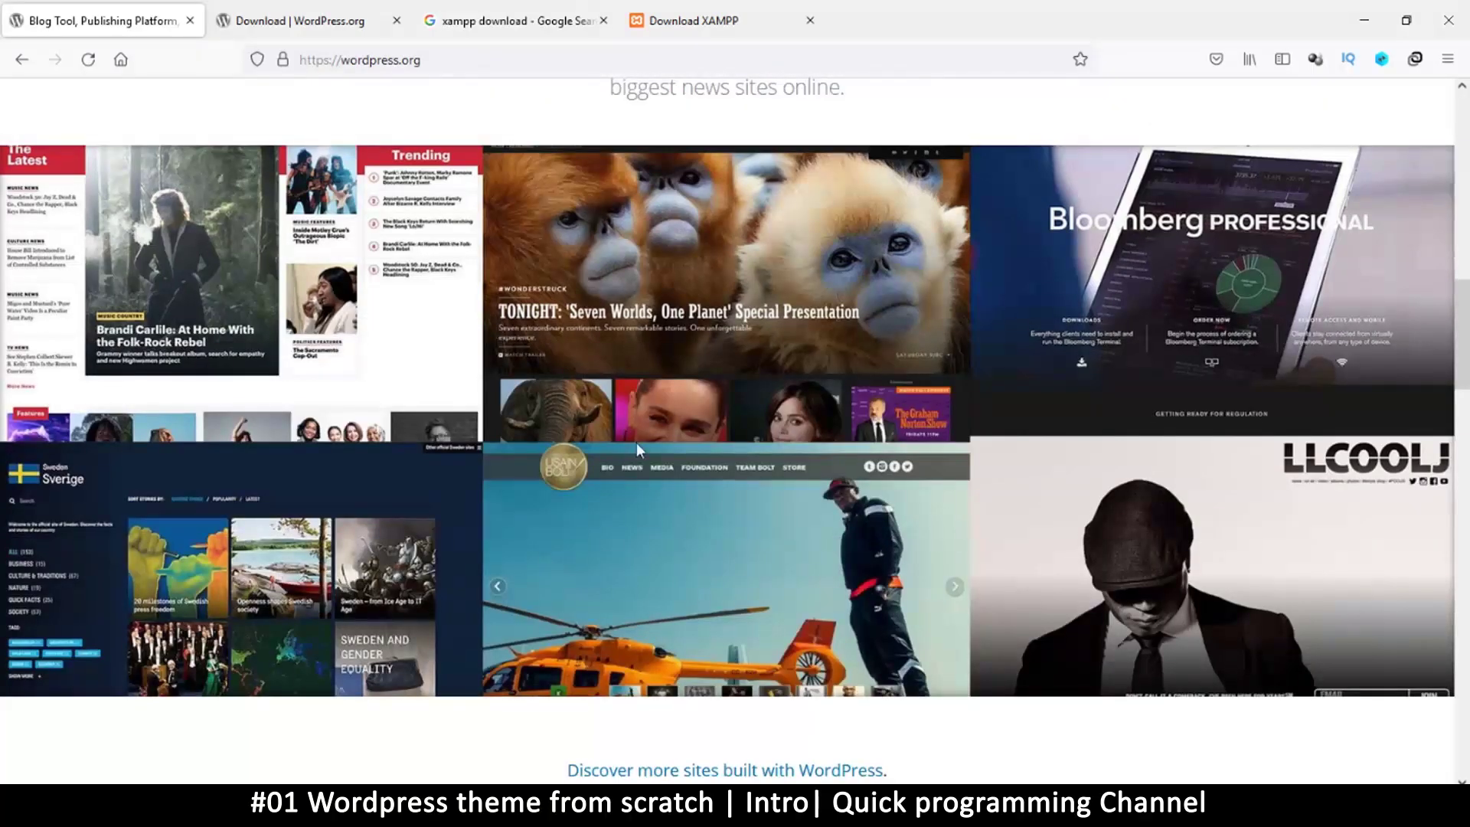
scroll(637, 443, "down", 5)
scroll(636, 442, "up", 10)
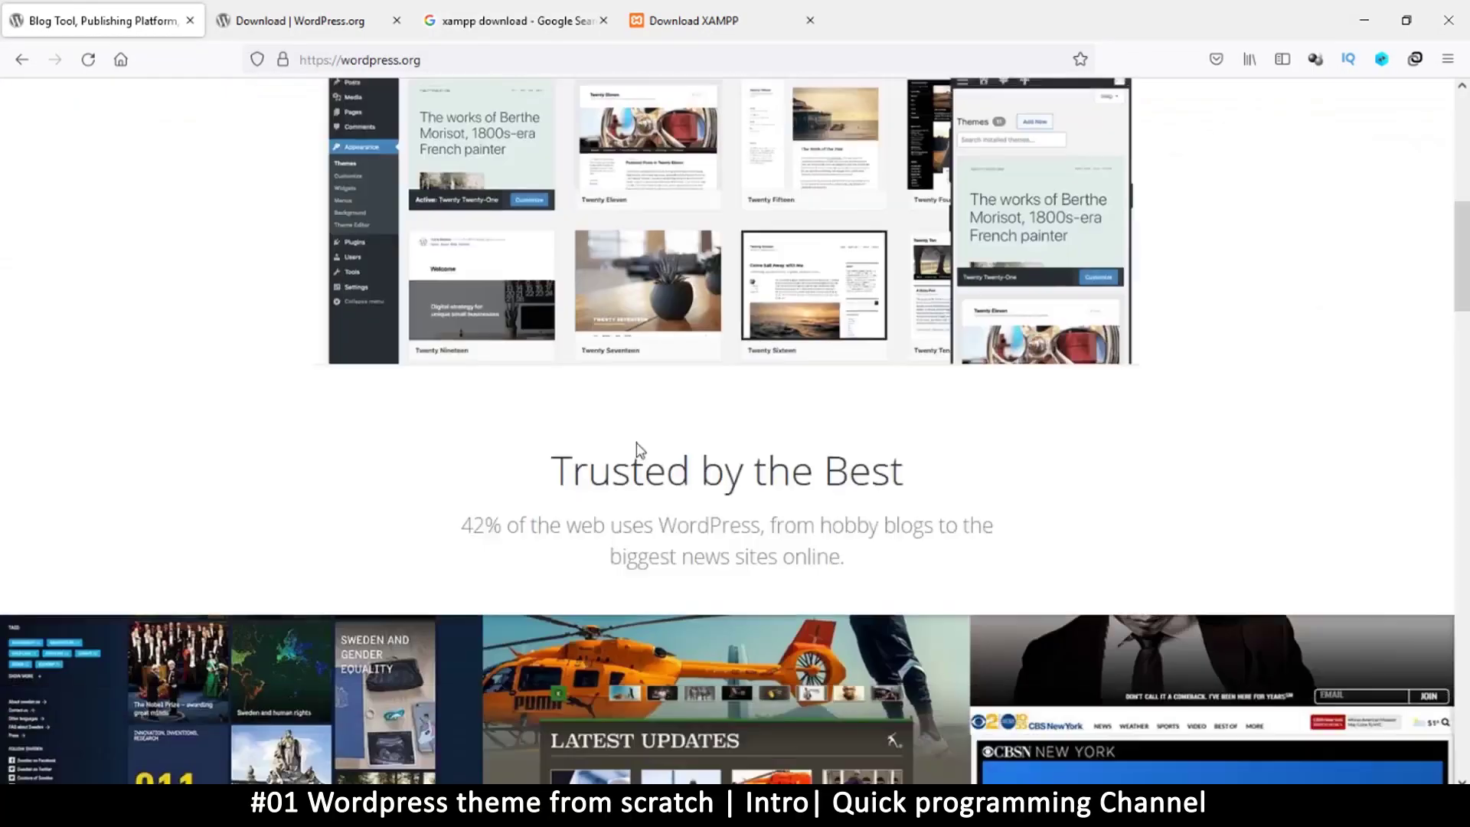
scroll(636, 442, "up", 5)
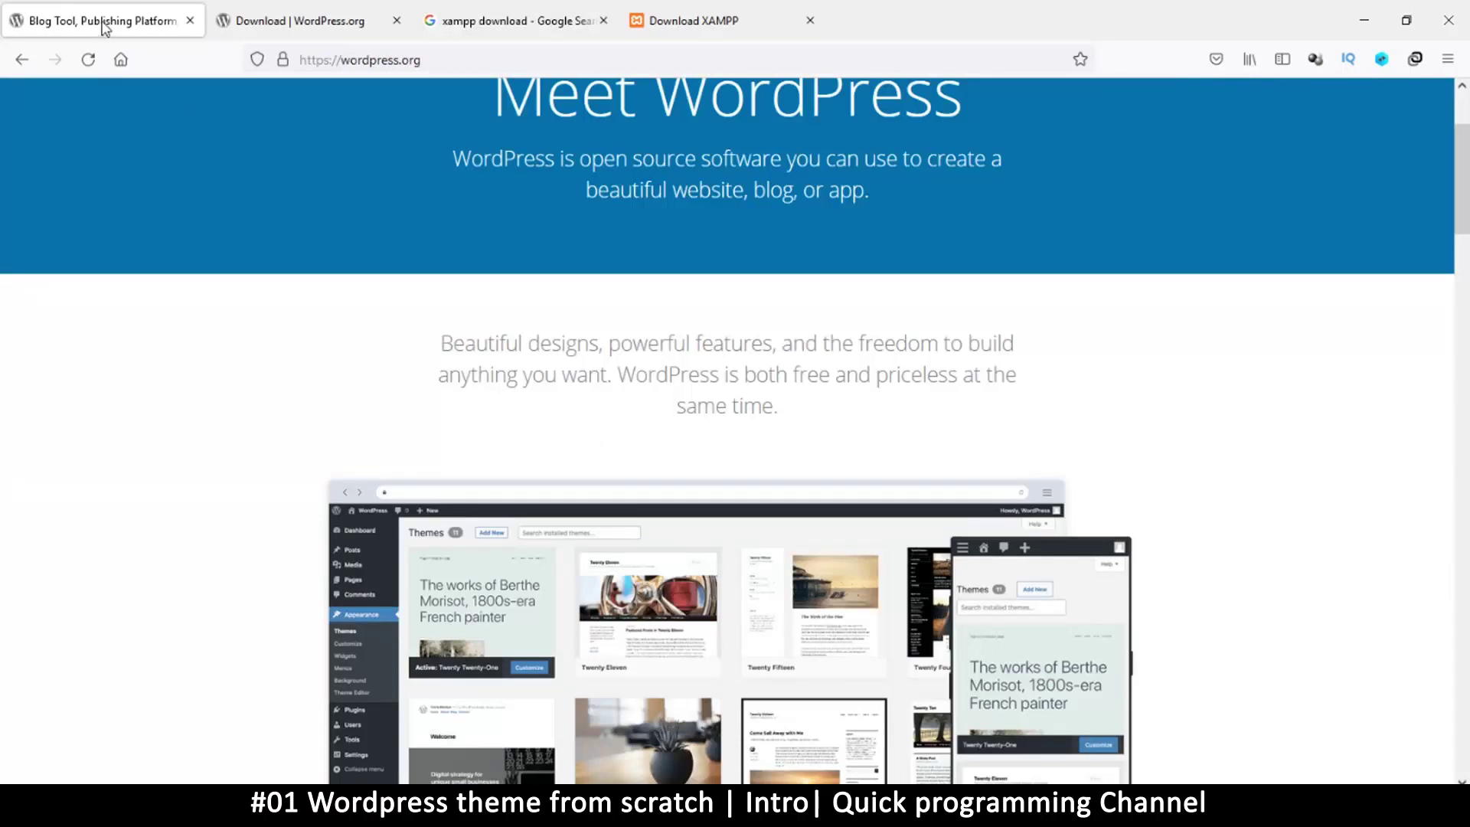
scroll(645, 269, "up", 3)
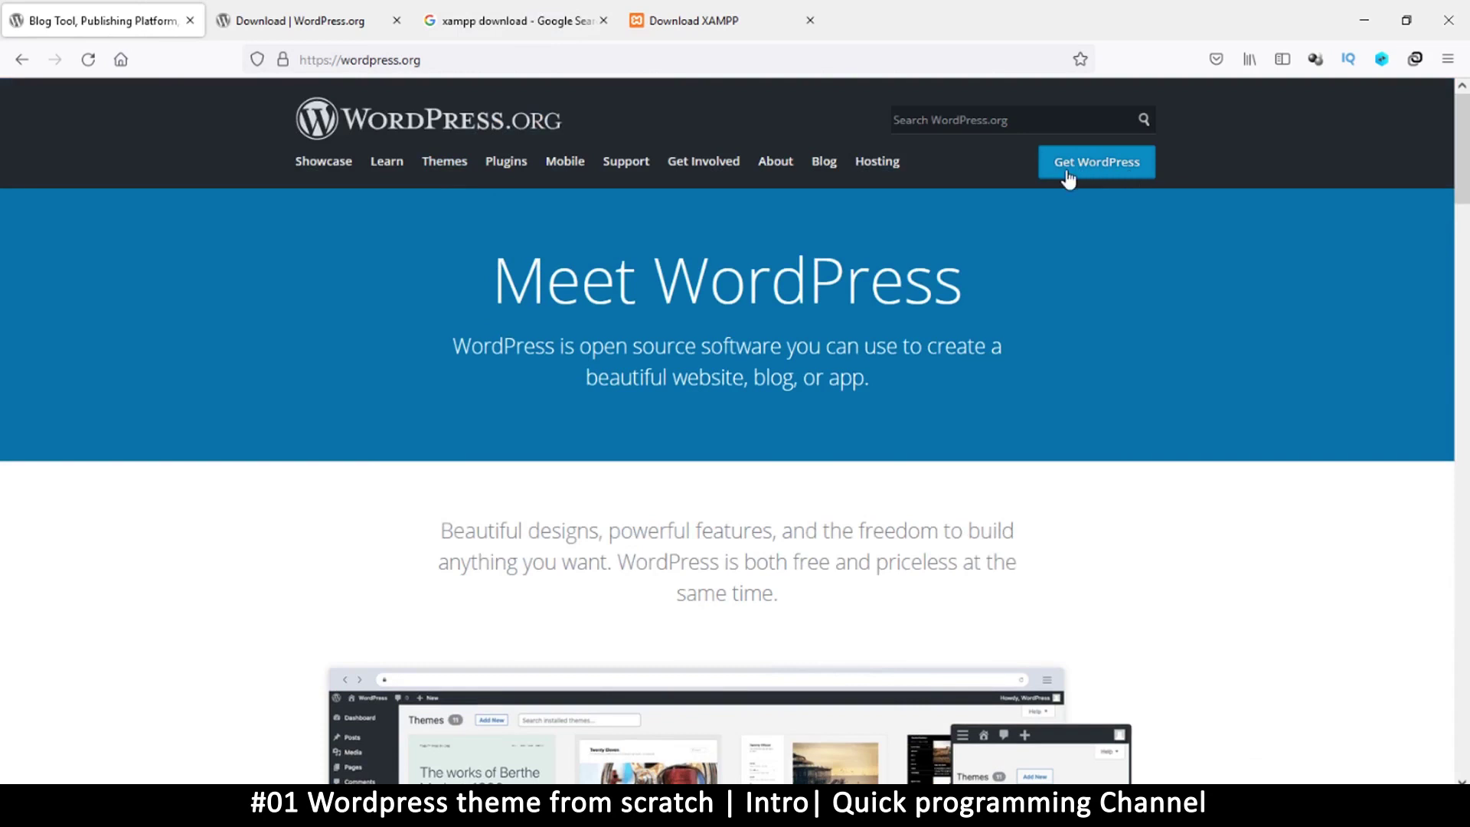
left_click(270, 9)
- Scroll down the download page to the Download WordPress 5.8.1 button
scroll(784, 400, "down", 10)
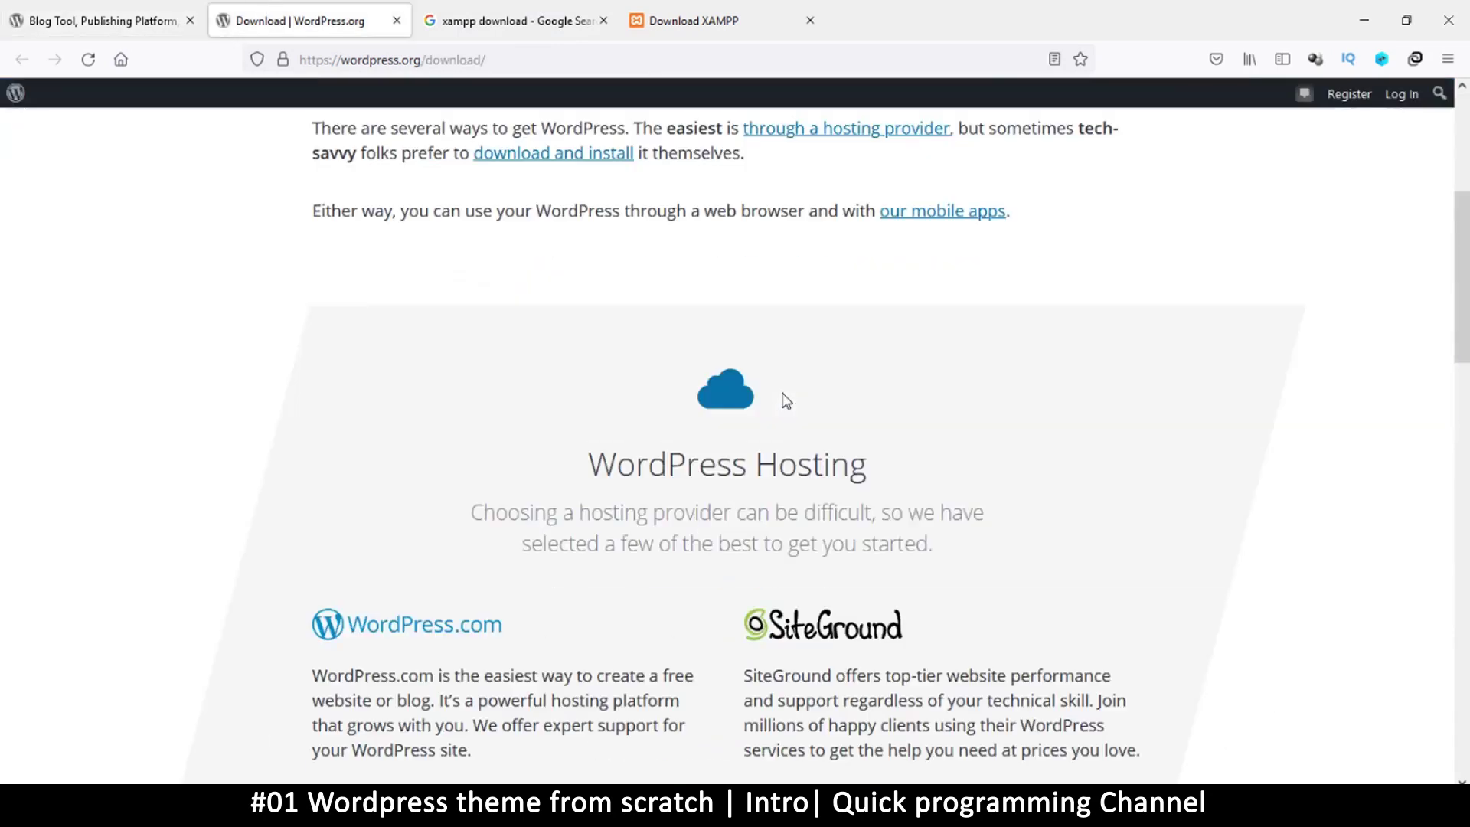
scroll(785, 402, "down", 4)
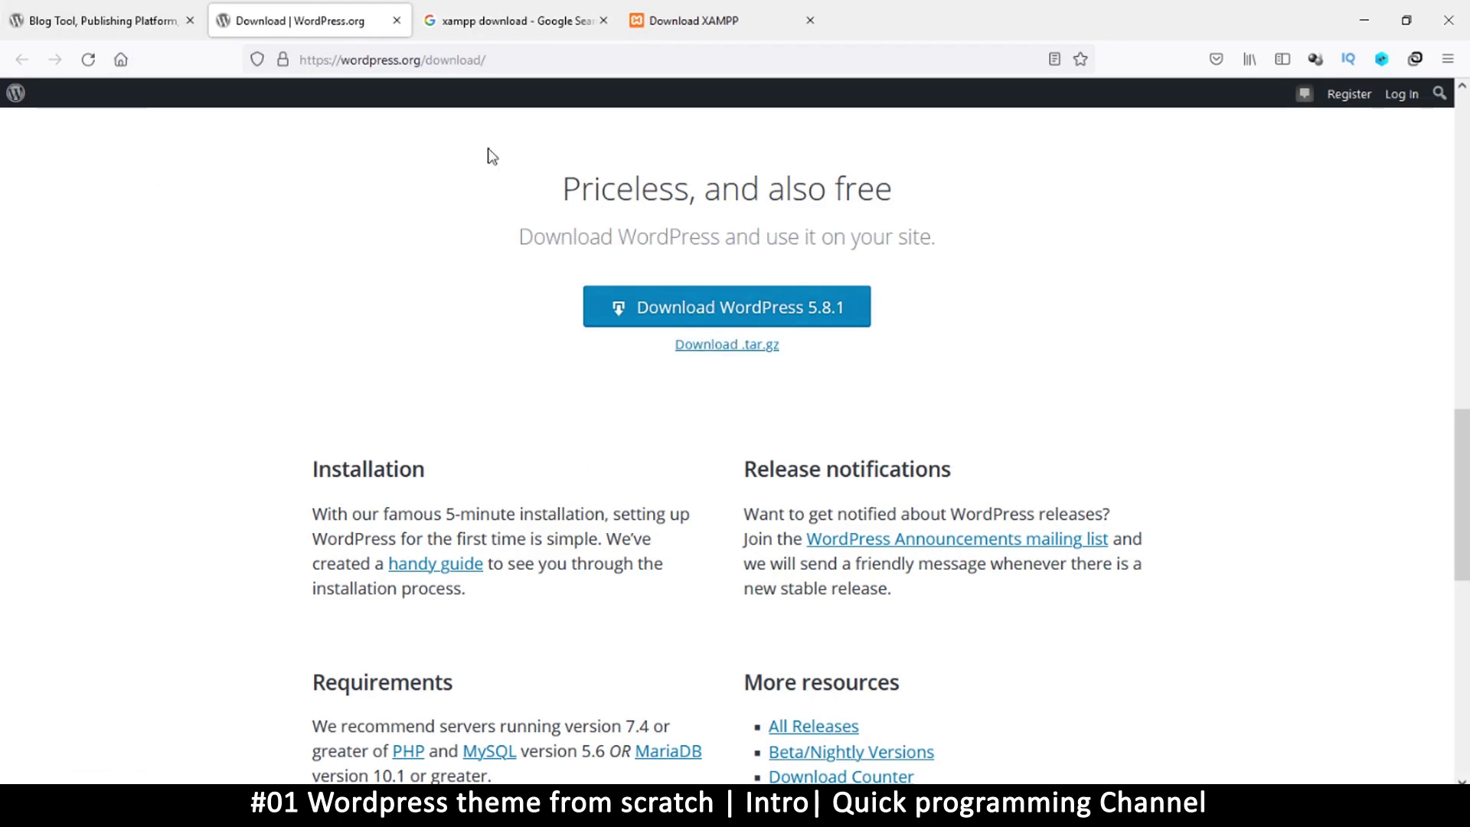
- Review the XAMPP for Windows download page, then bring up the File Explorer window previews
left_click(688, 15)
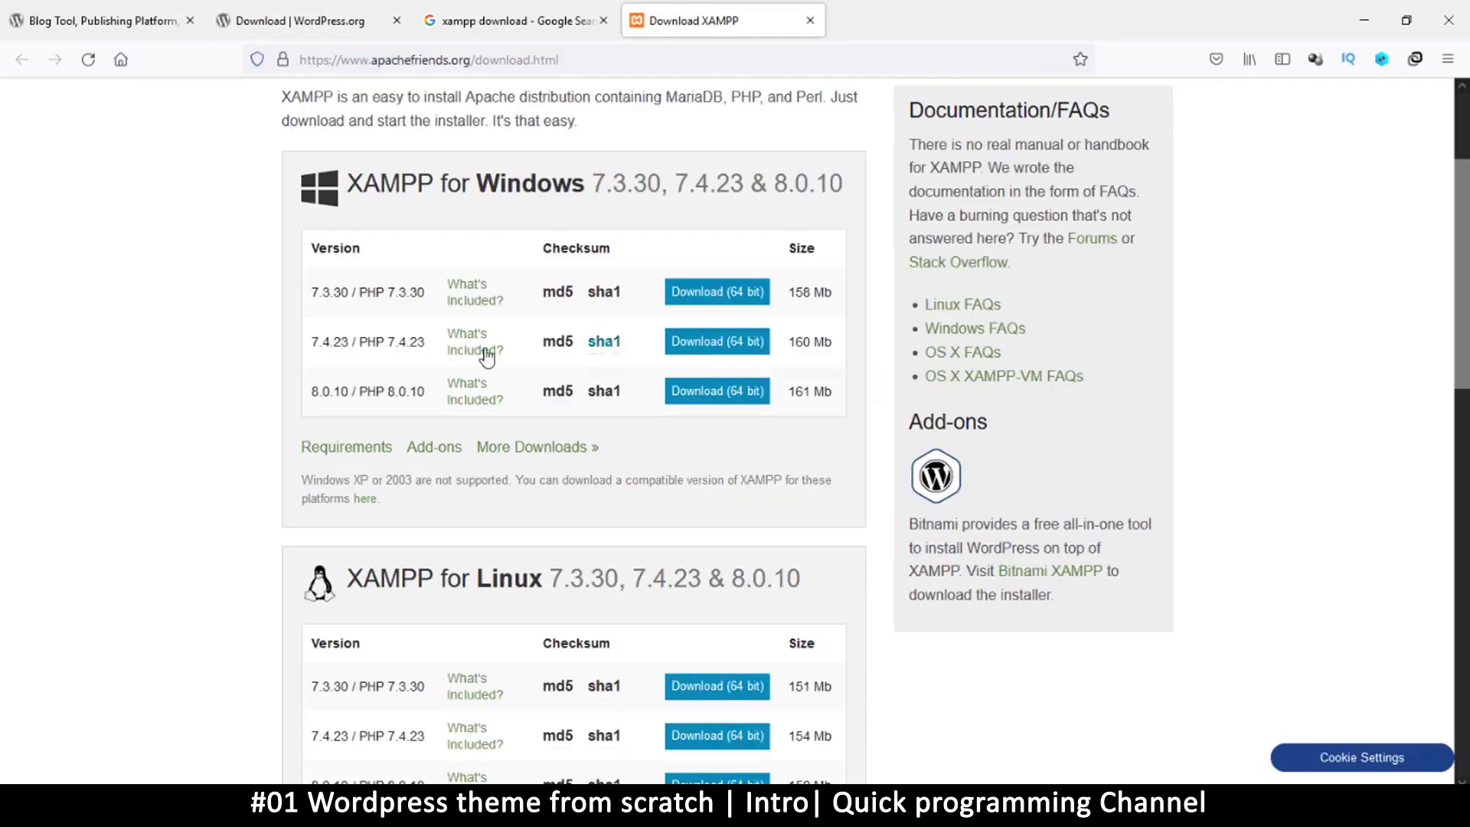
scroll(494, 354, "up", 3)
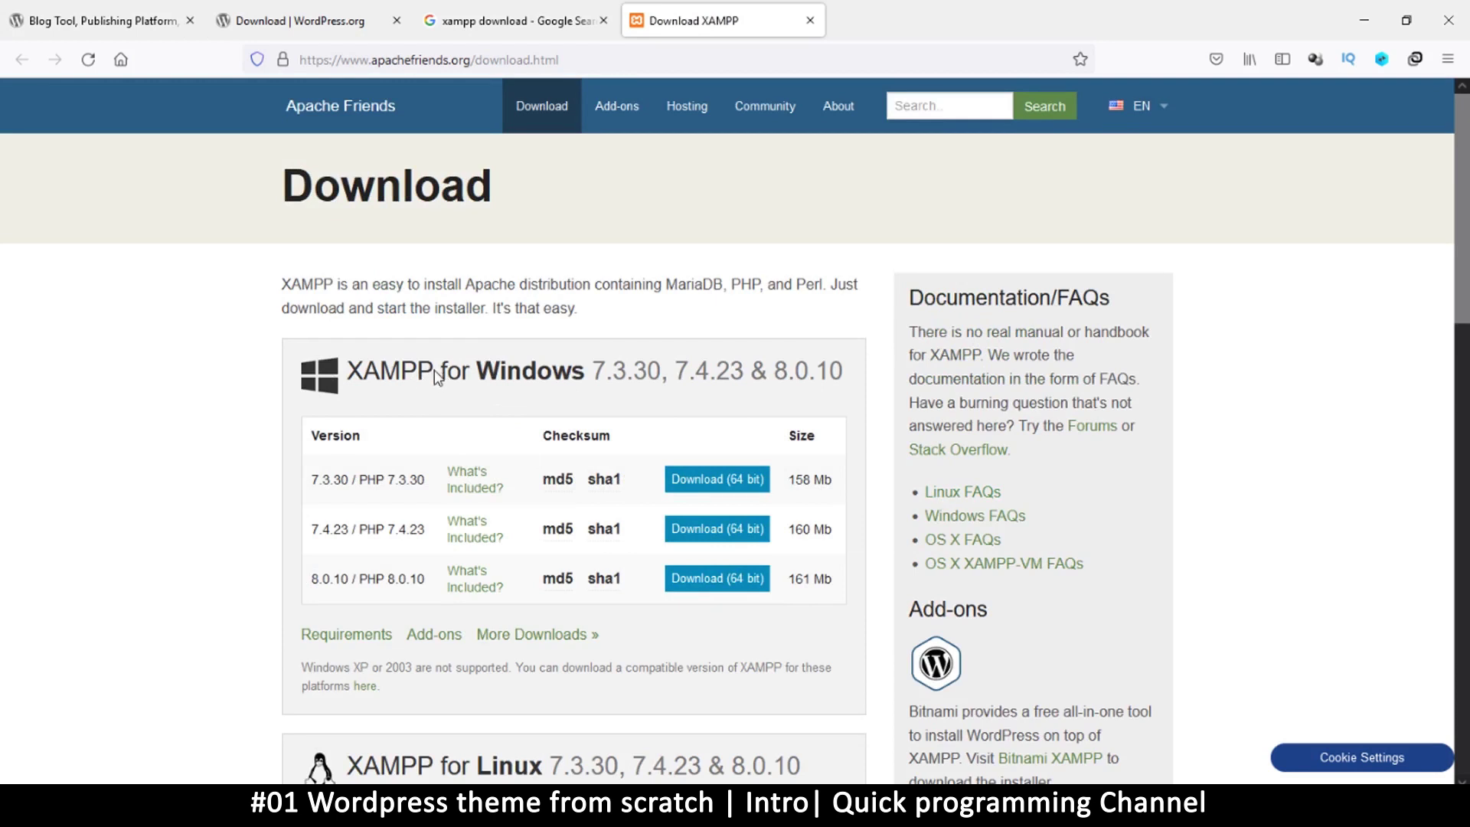
left_click_drag(440, 376, 363, 372)
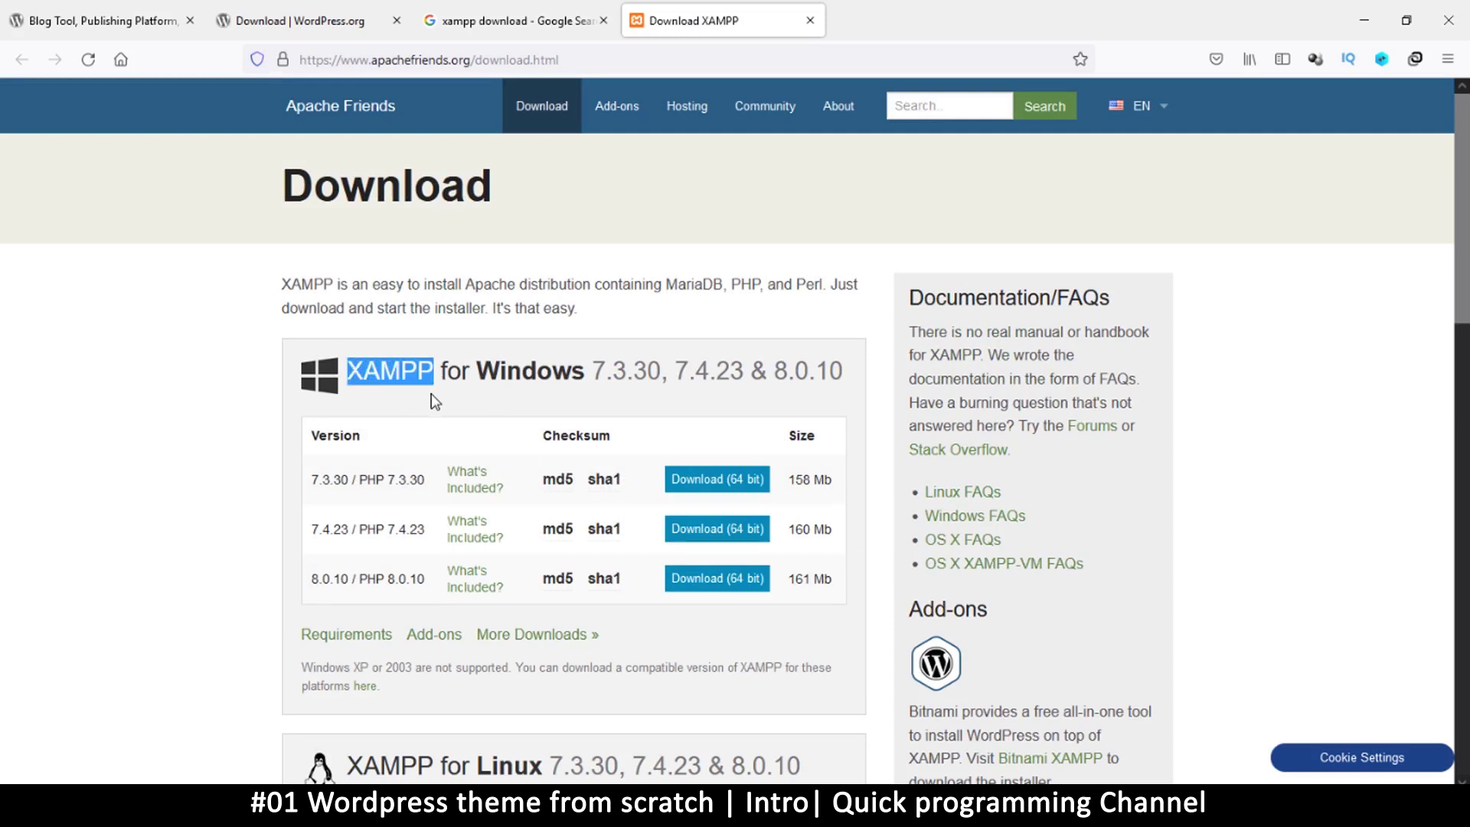
scroll(861, 464, "down", 6)
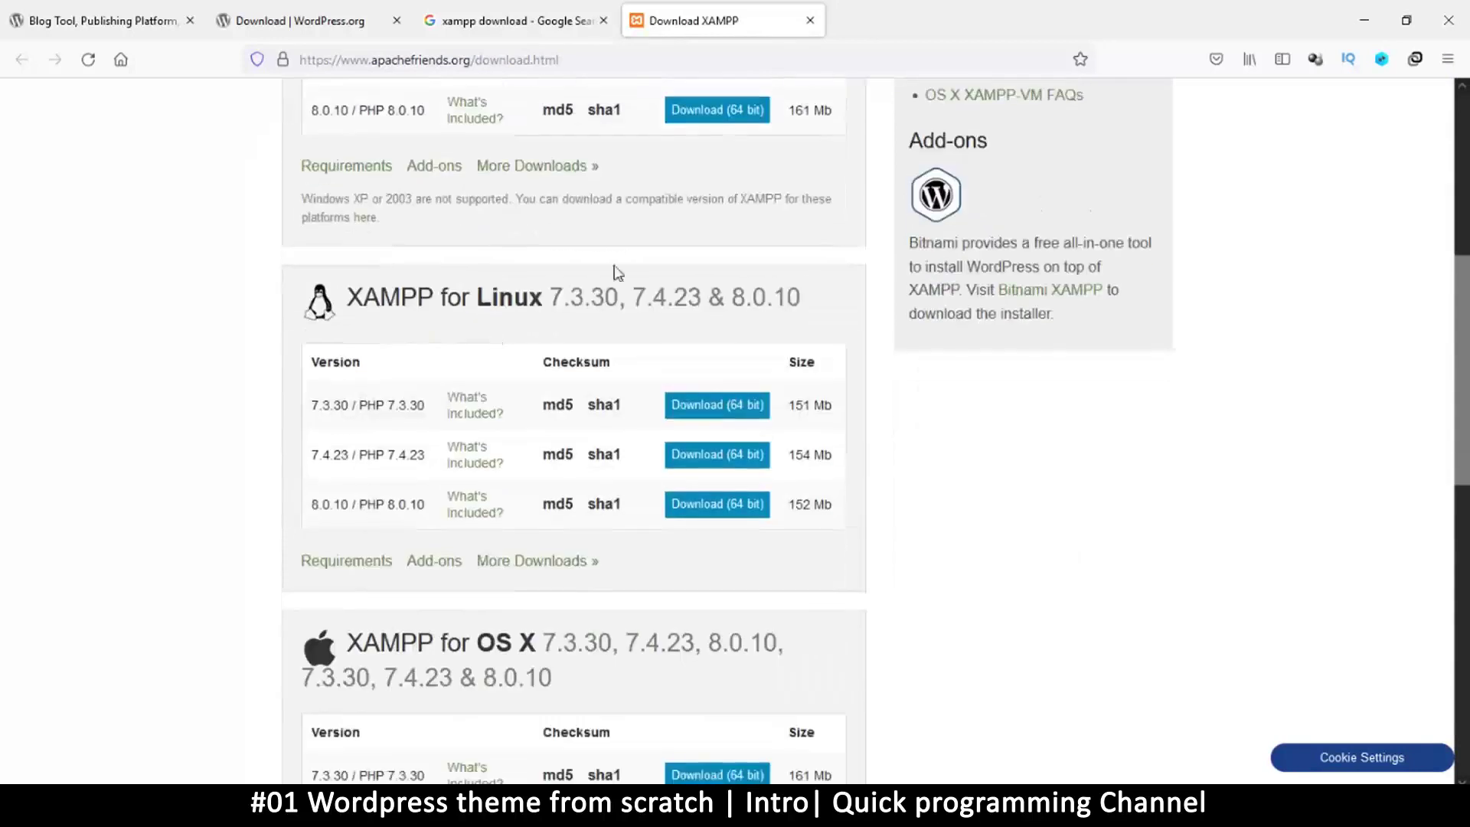
scroll(342, 368, "down", 5)
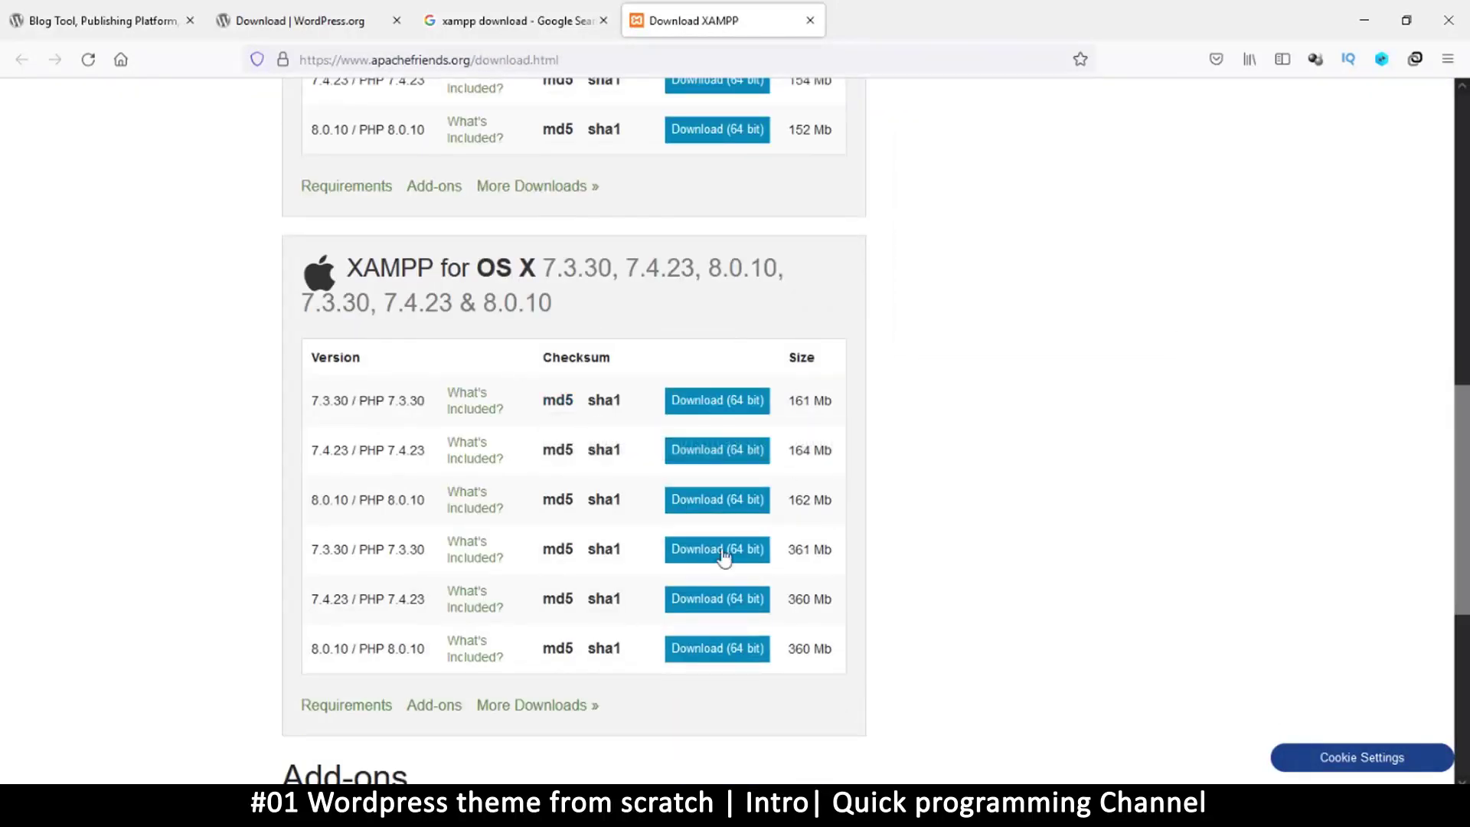
scroll(580, 576, "up", 5)
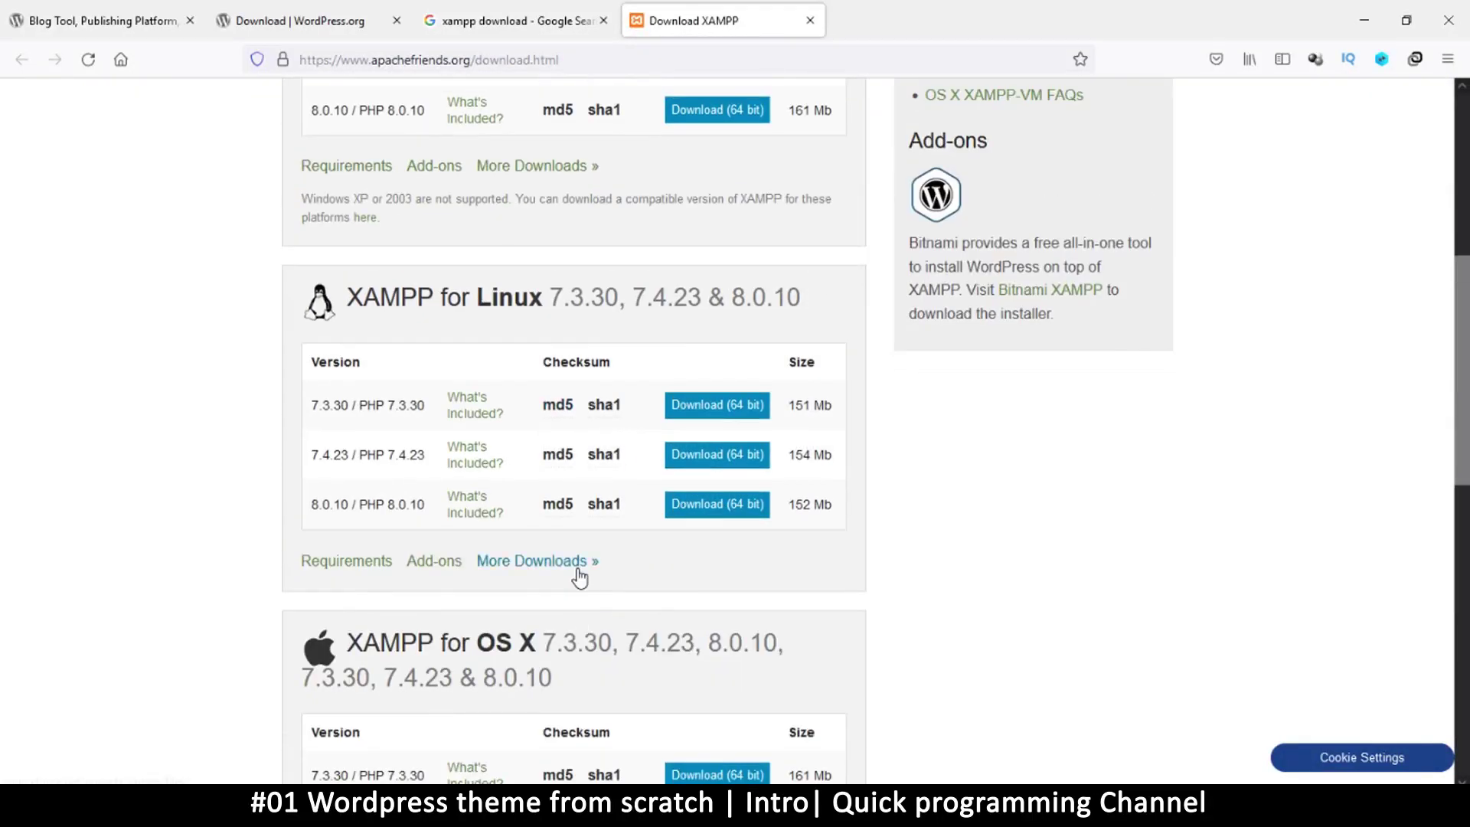
scroll(580, 576, "up", 6)
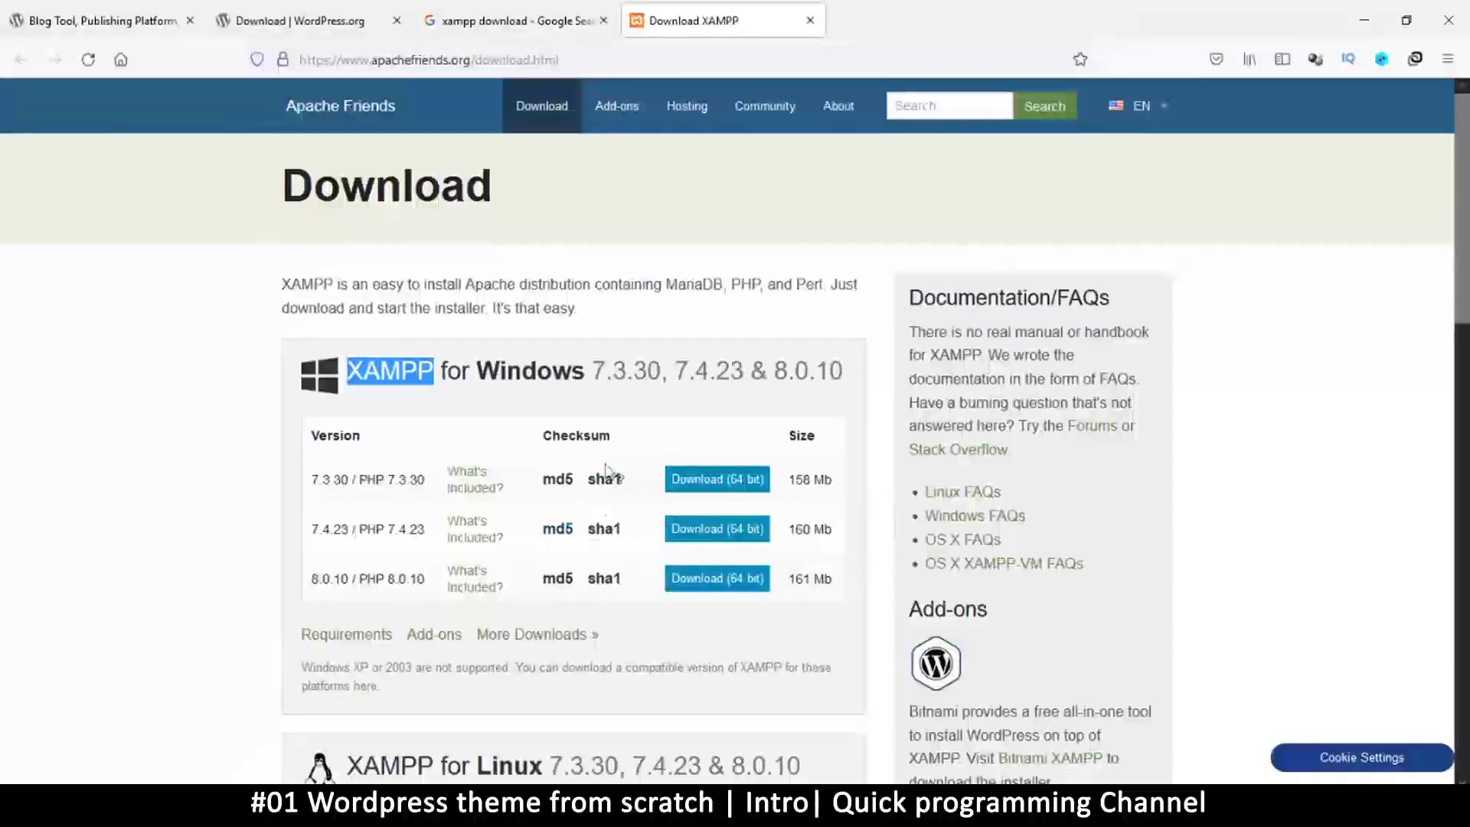
left_click(607, 398)
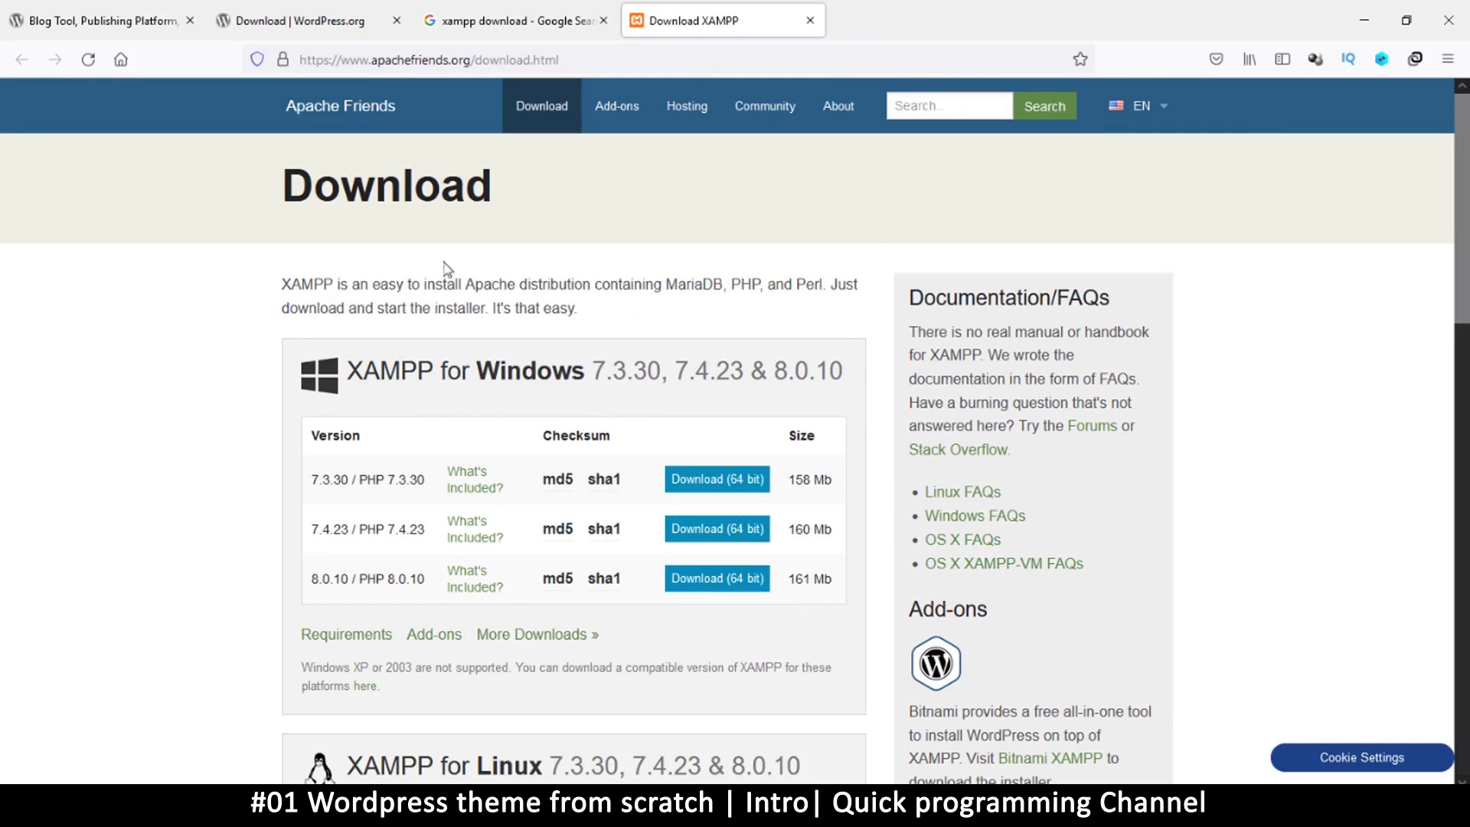
left_click_drag(283, 189, 496, 193)
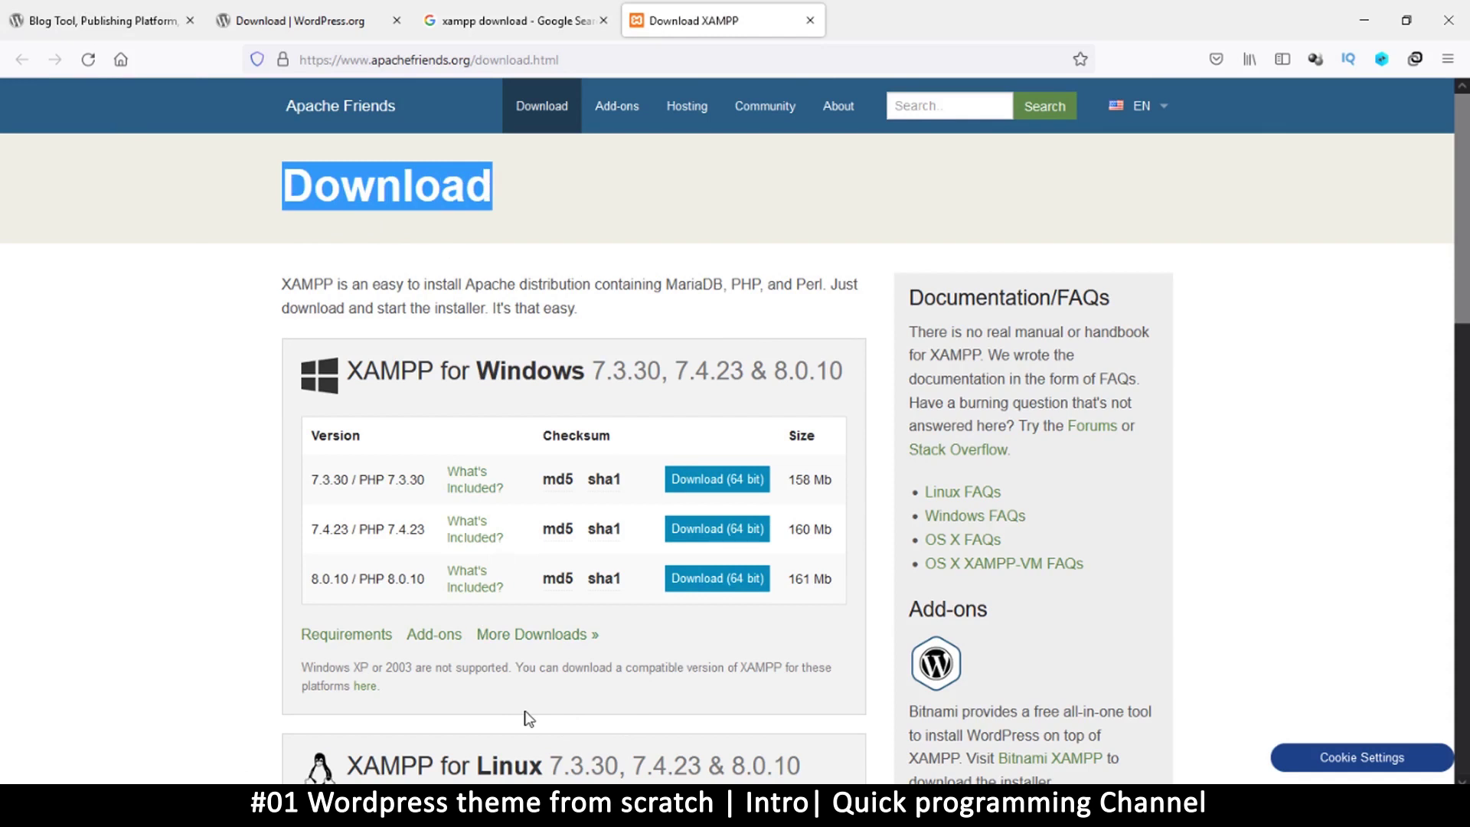
left_click(529, 811)
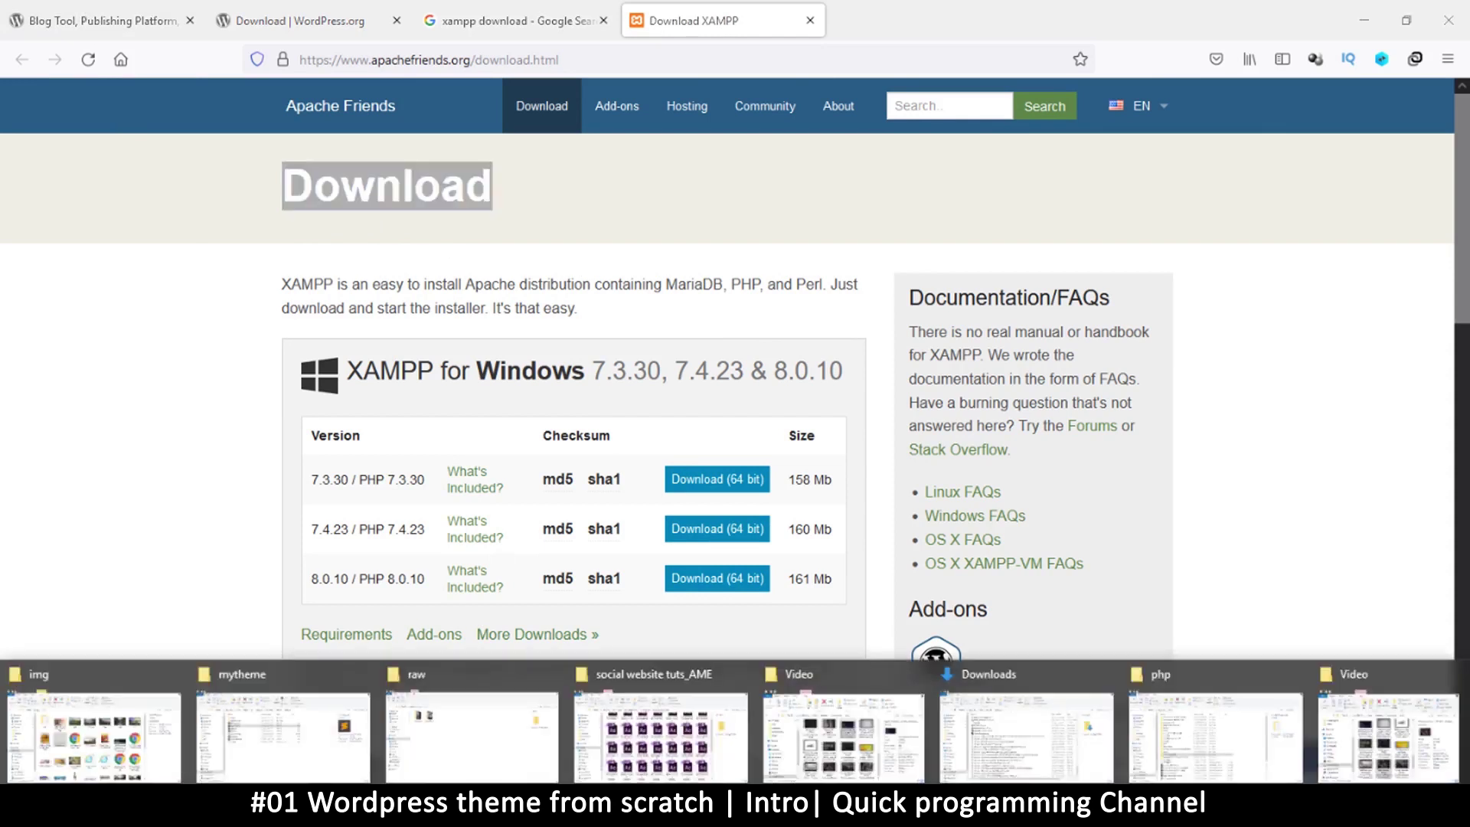
- Copy wordpress-5.8.1.zip from the D:\php folder and go to Local Disk (C:)
left_click(1263, 728)
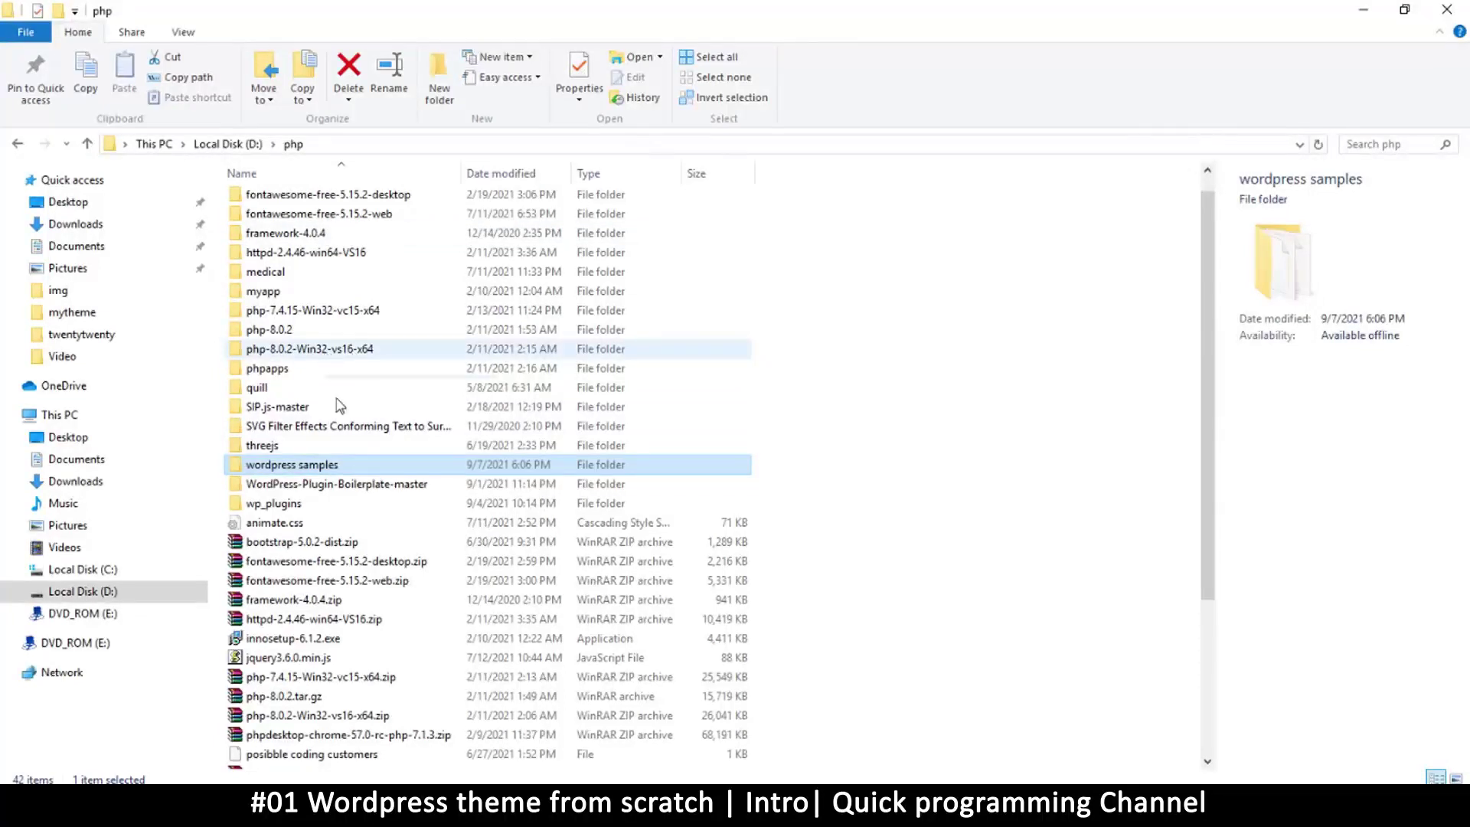
scroll(344, 422, "down", 2)
scroll(345, 424, "down", 2)
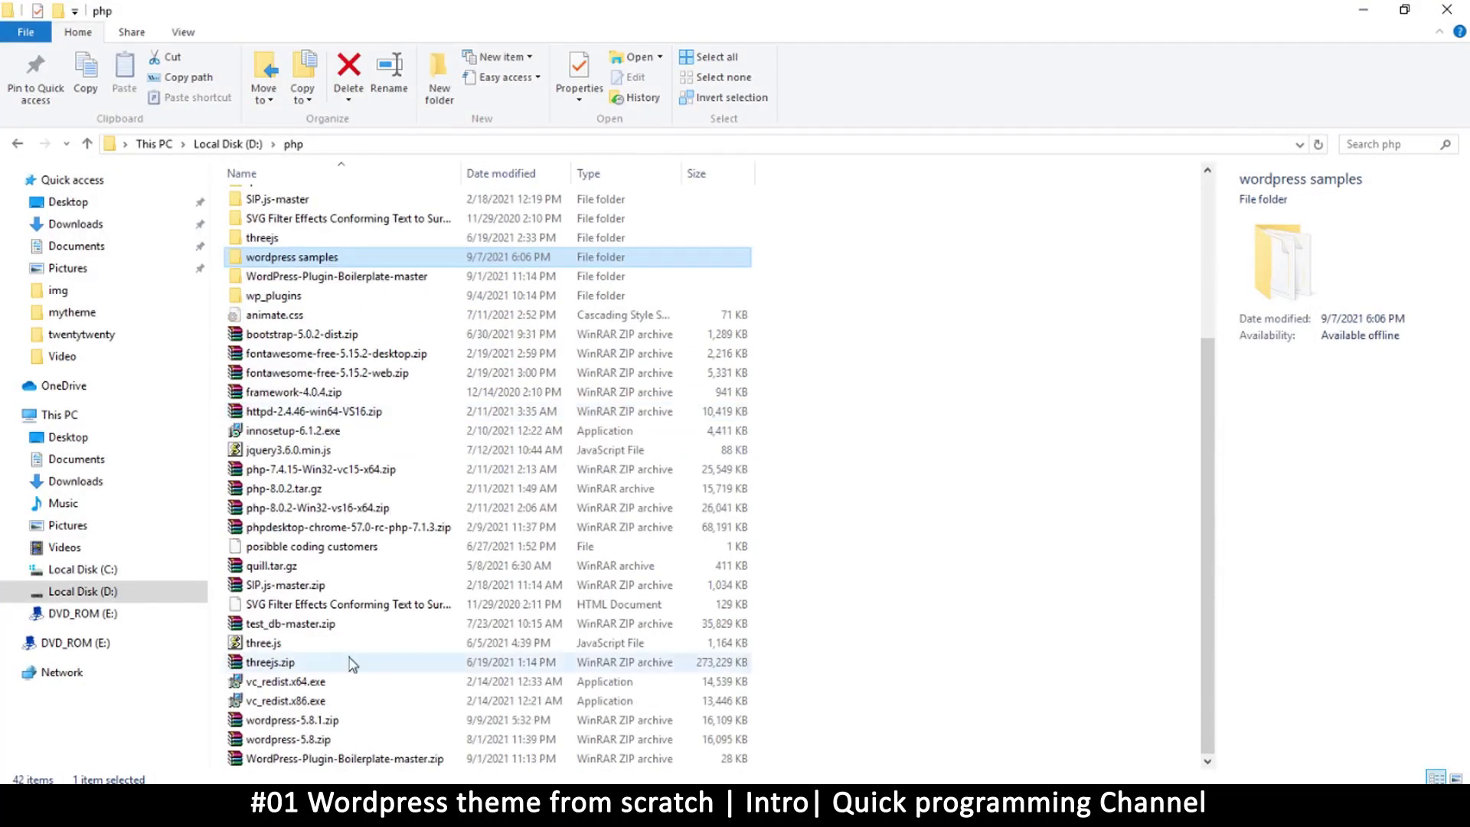
left_click(291, 723)
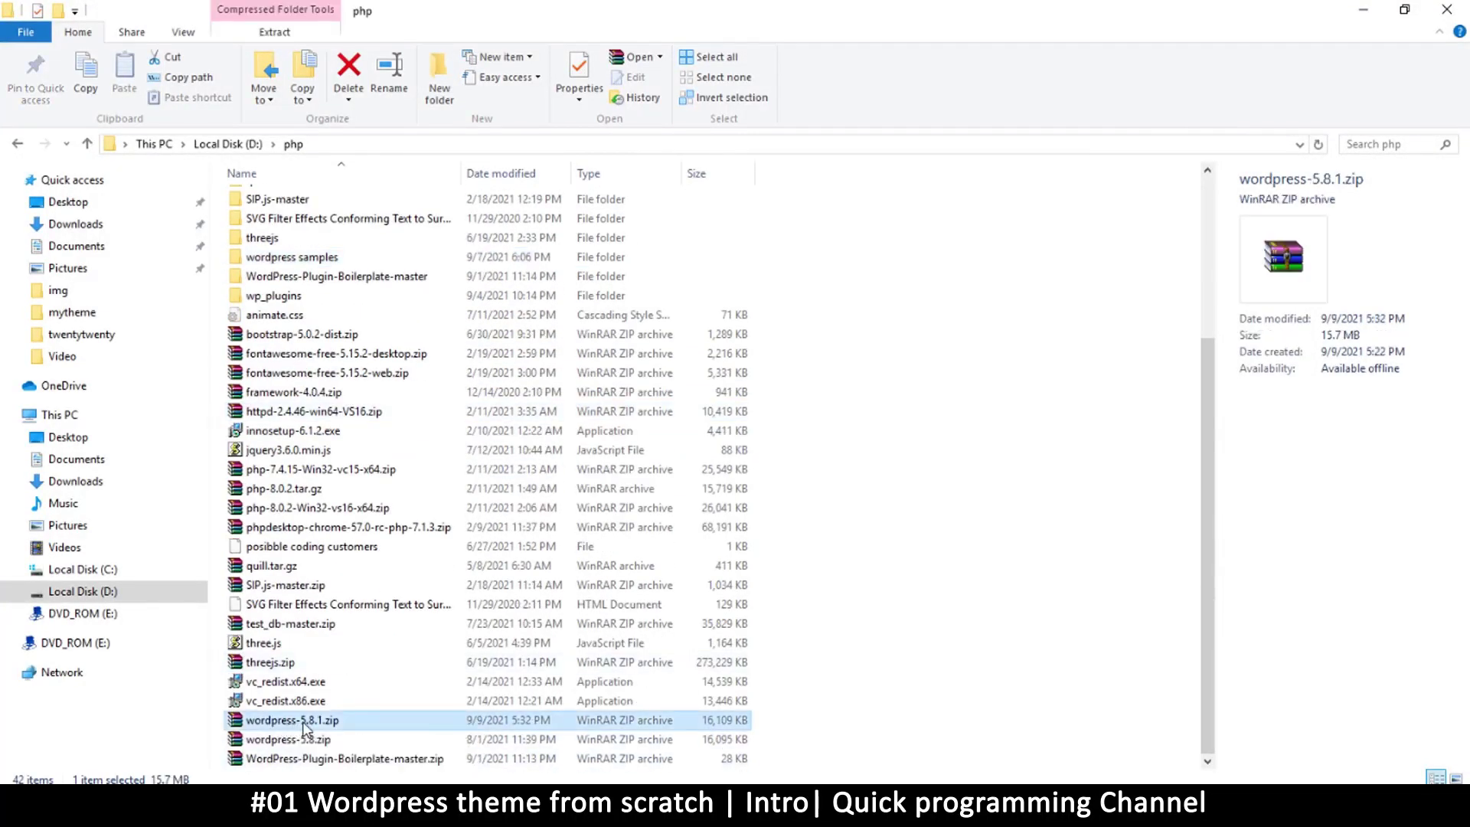
right_click(304, 723)
left_click(350, 613)
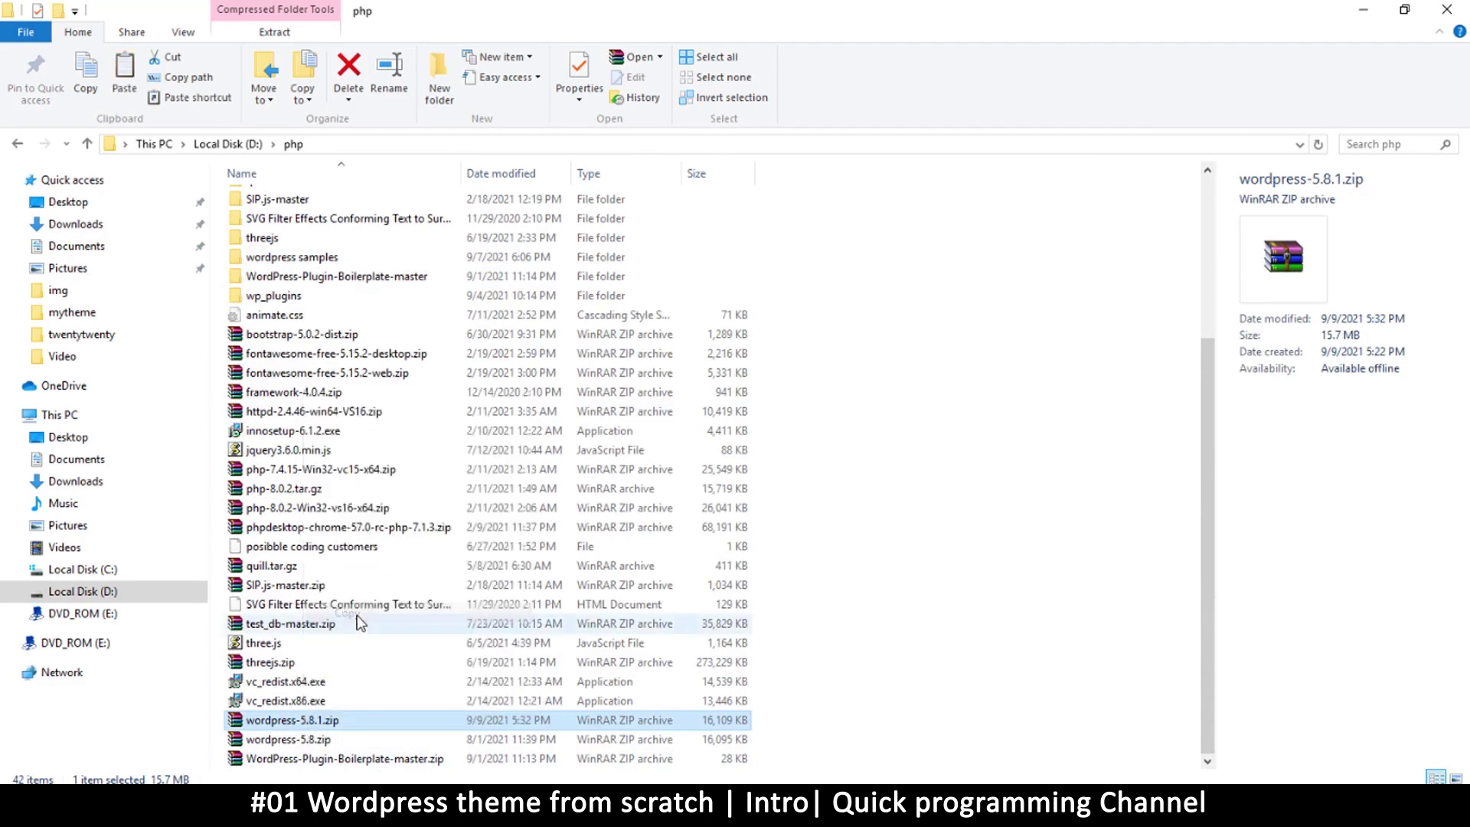
left_click(104, 569)
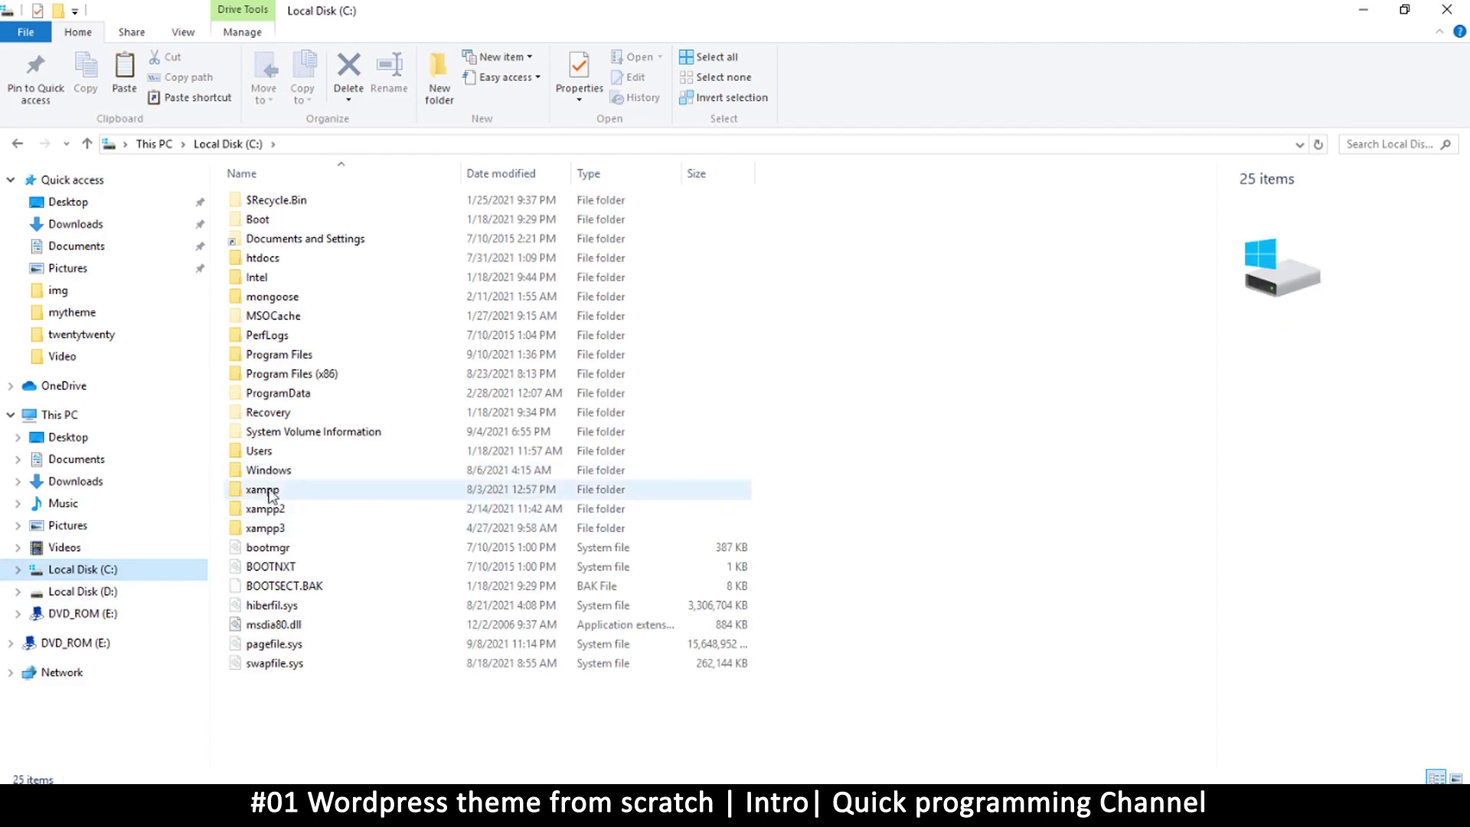
- Create a new folder named 'wordpress' inside C:\xampp\htdocs
double_click(285, 492)
double_click(295, 298)
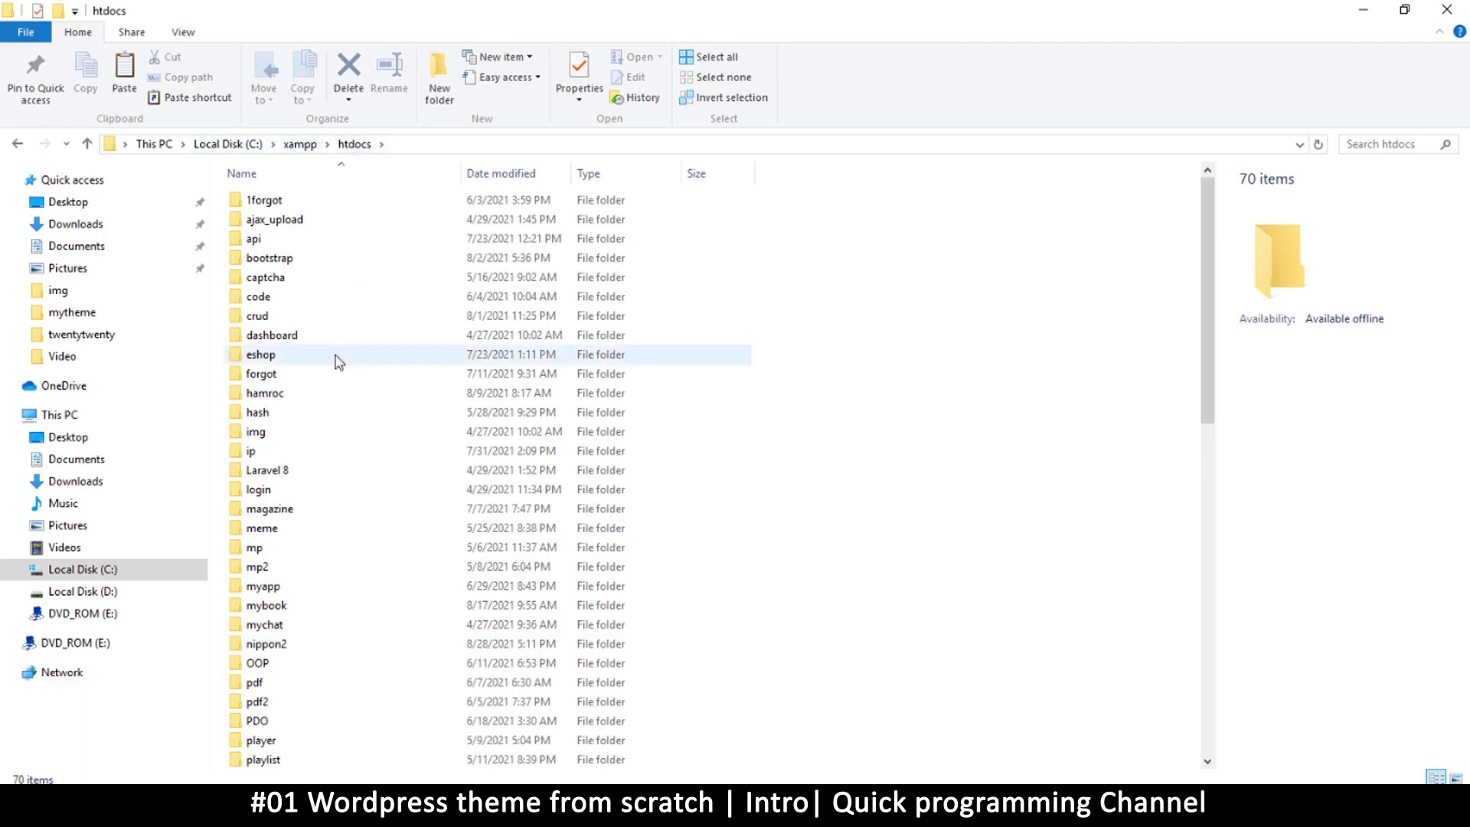
left_click(439, 80)
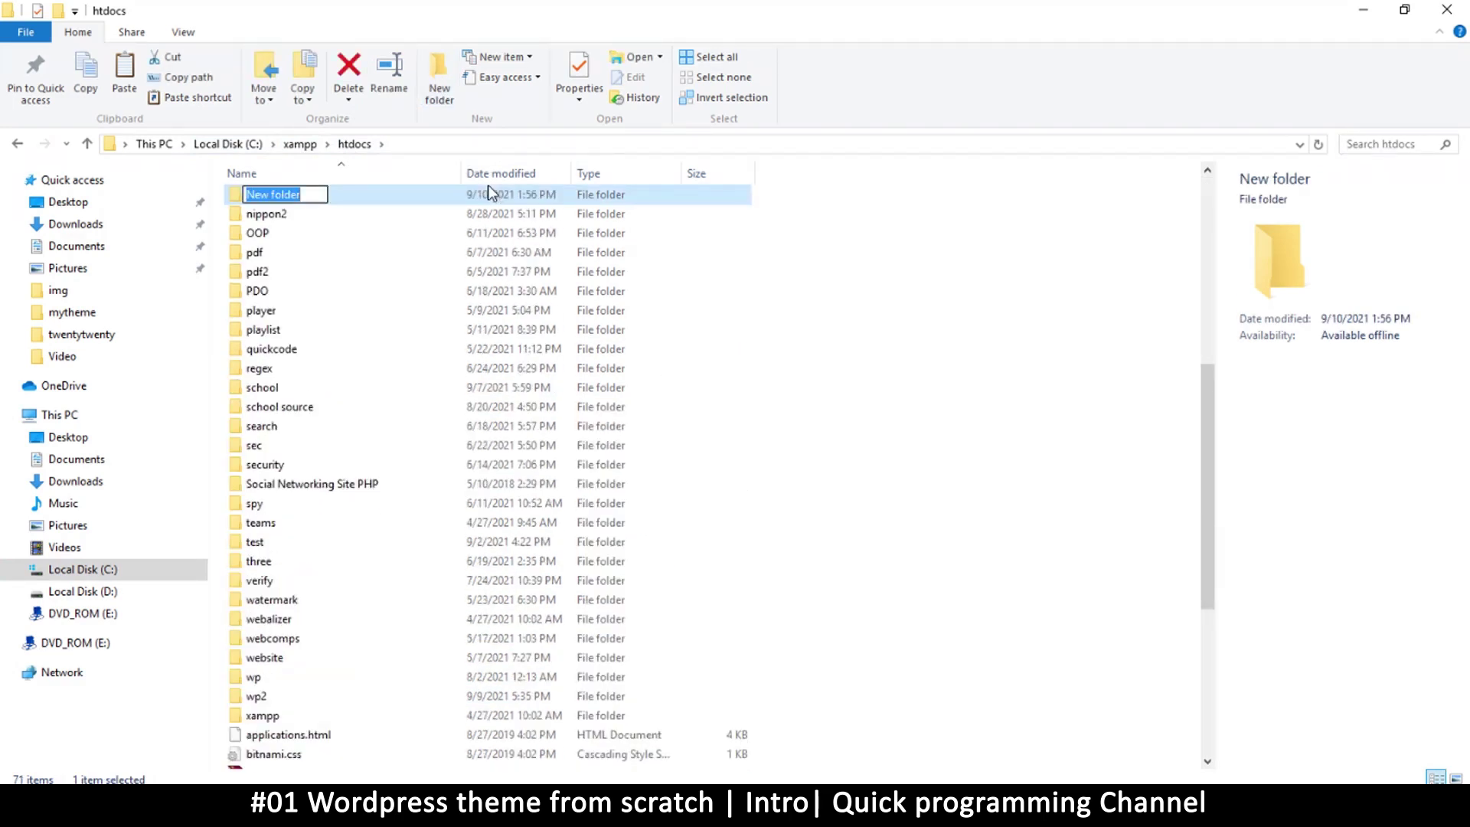
type("w")
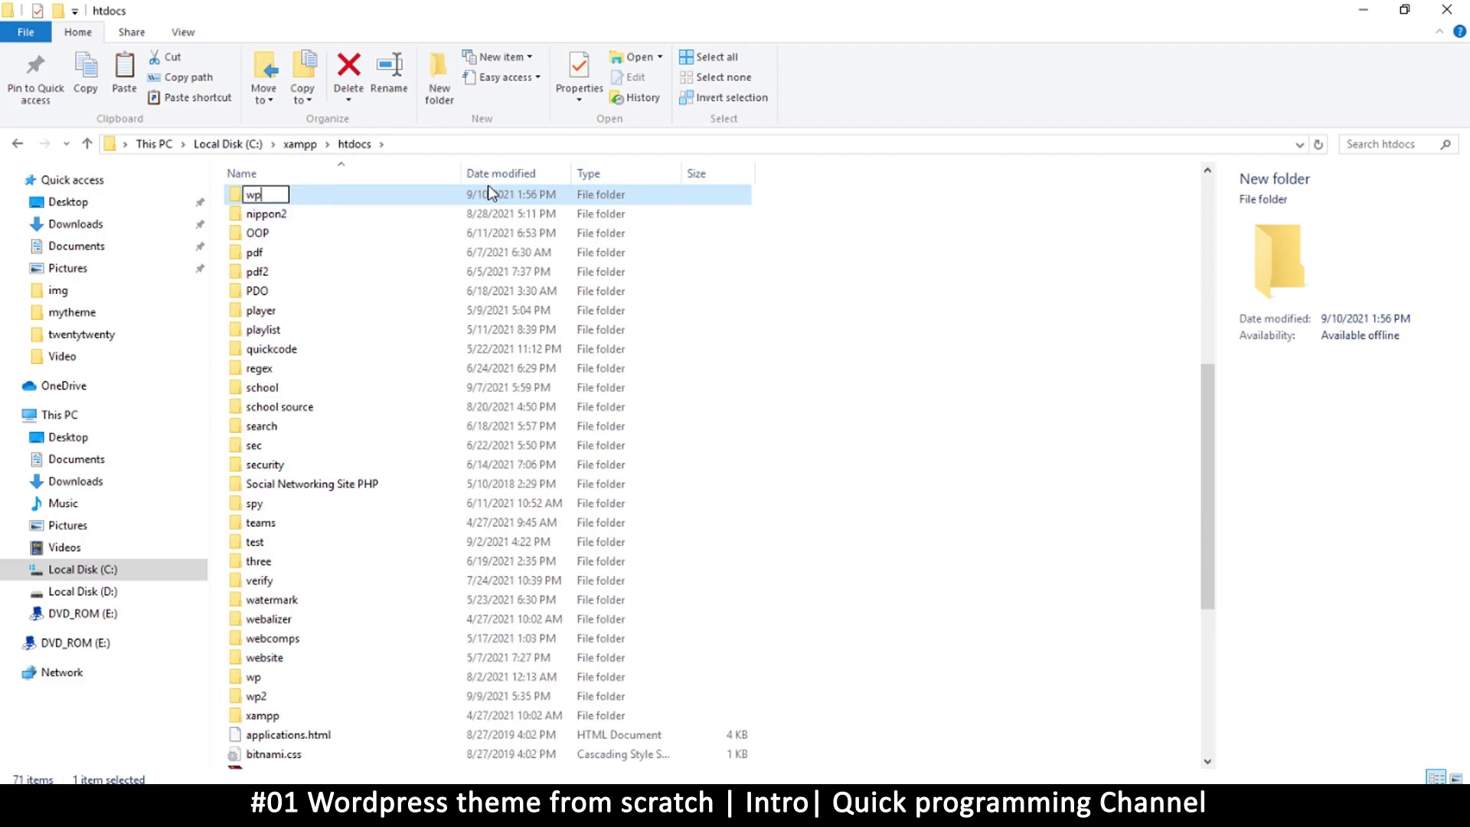
type("ordpress")
key("Return")
key("Return")
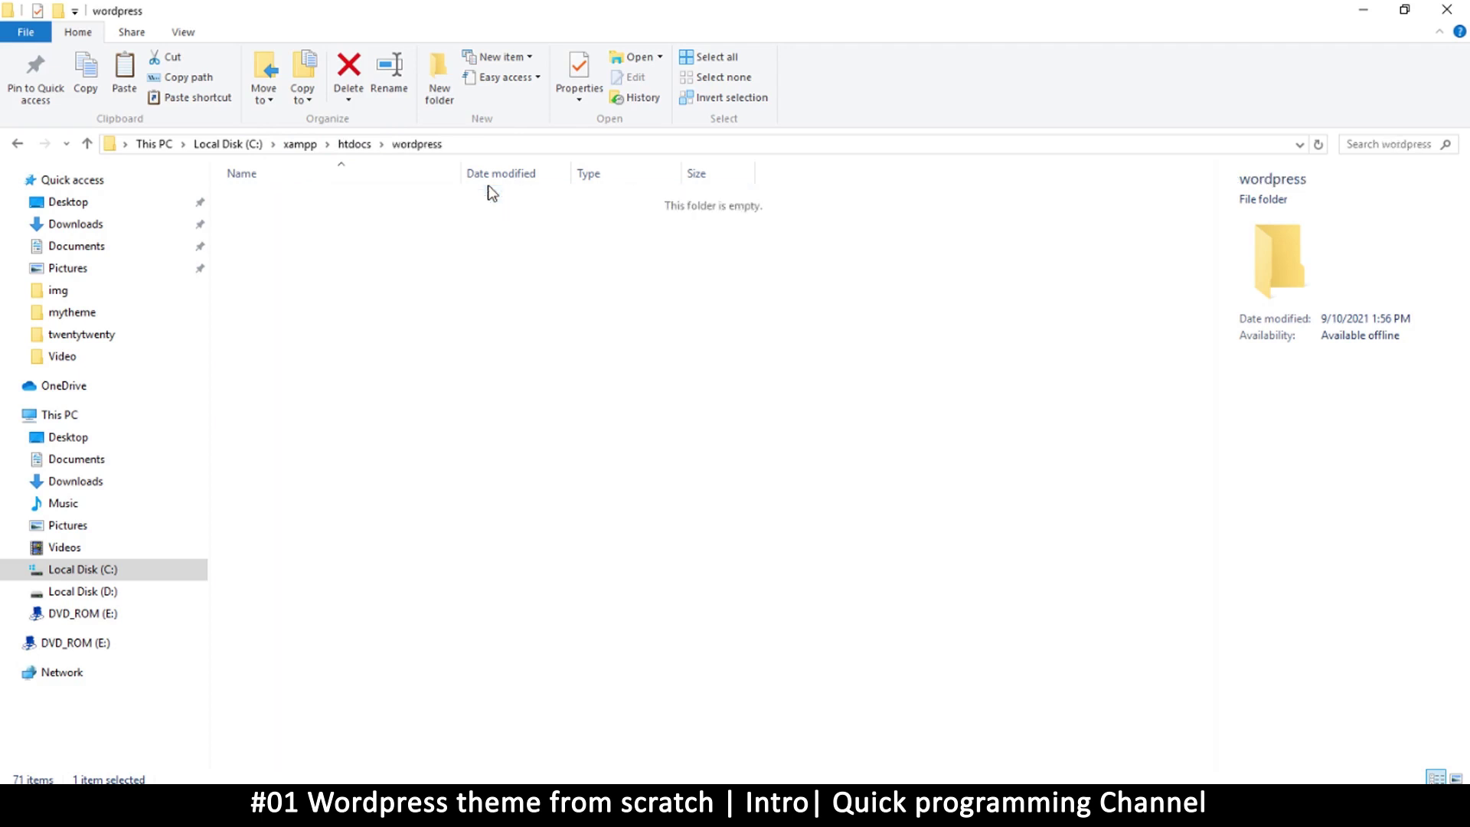
- Paste wordpress-5.8.1.zip into htdocs\wordpress and extract it there with Extract Here
right_click(453, 306)
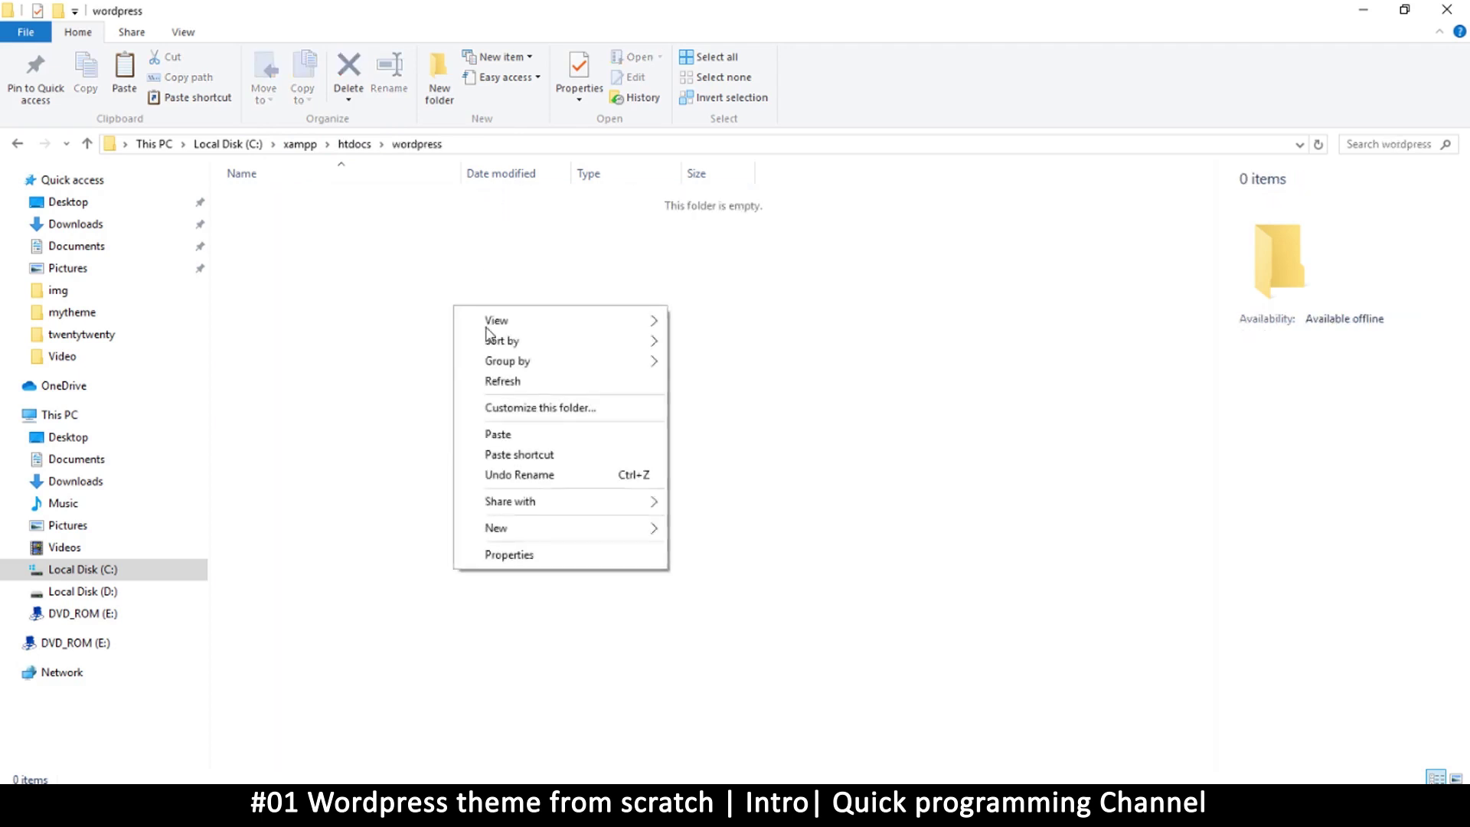
left_click(525, 444)
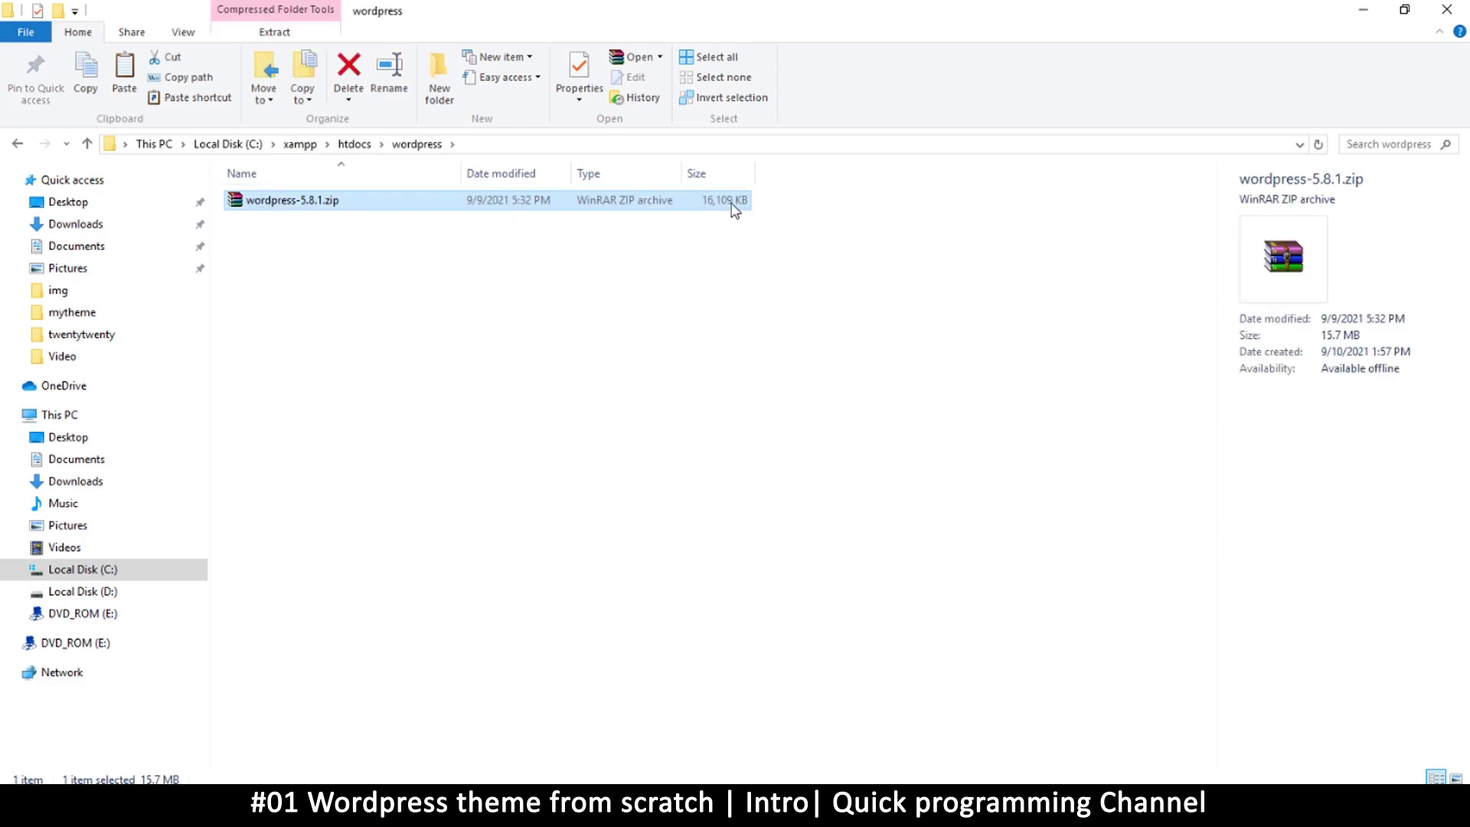
right_click(288, 209)
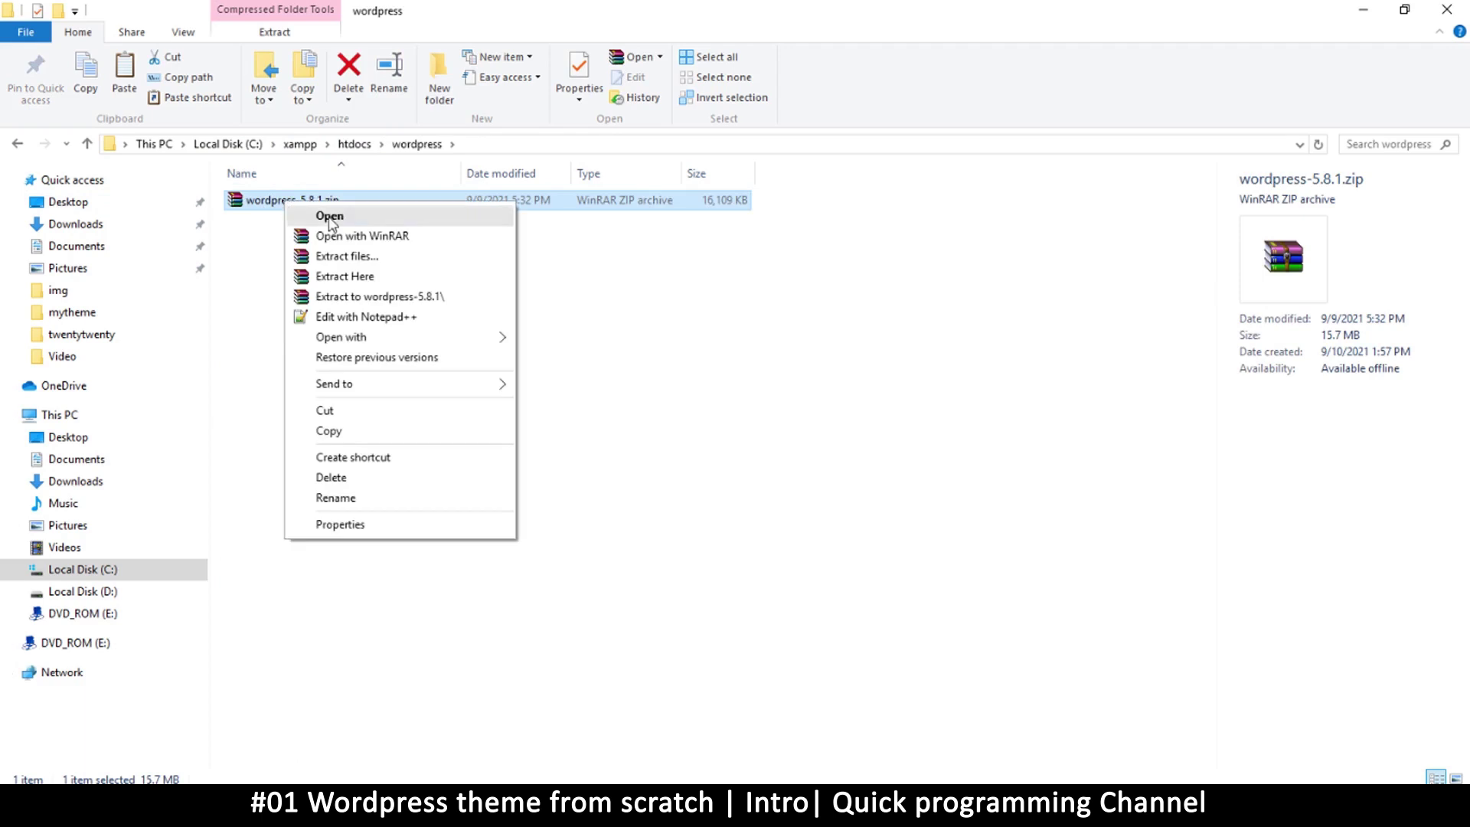
left_click(373, 277)
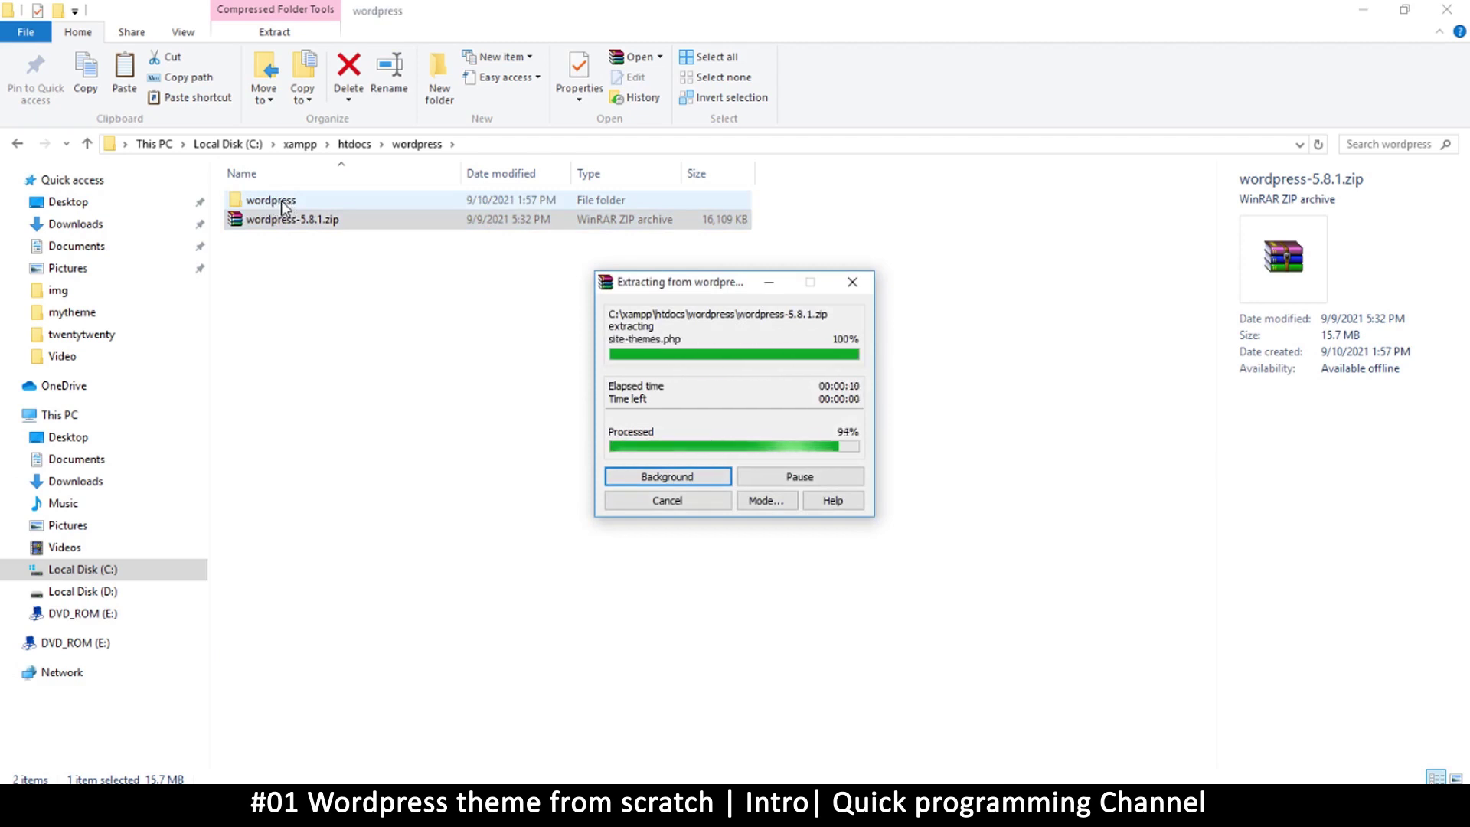
left_click(313, 316)
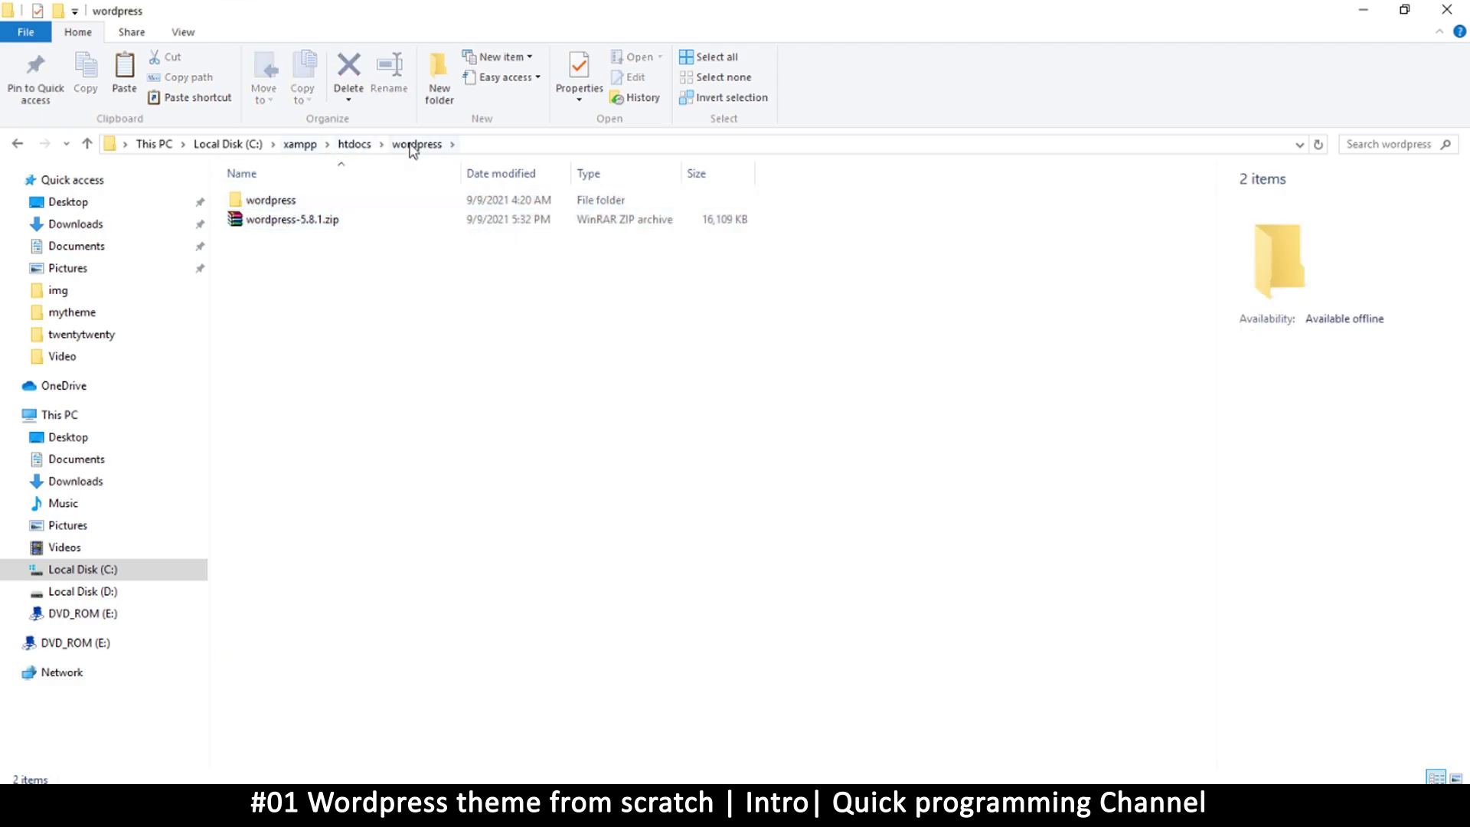
- Open the extracted wordpress folder, move XAMPP Control Panel aside, and return to Firefox
double_click(274, 201)
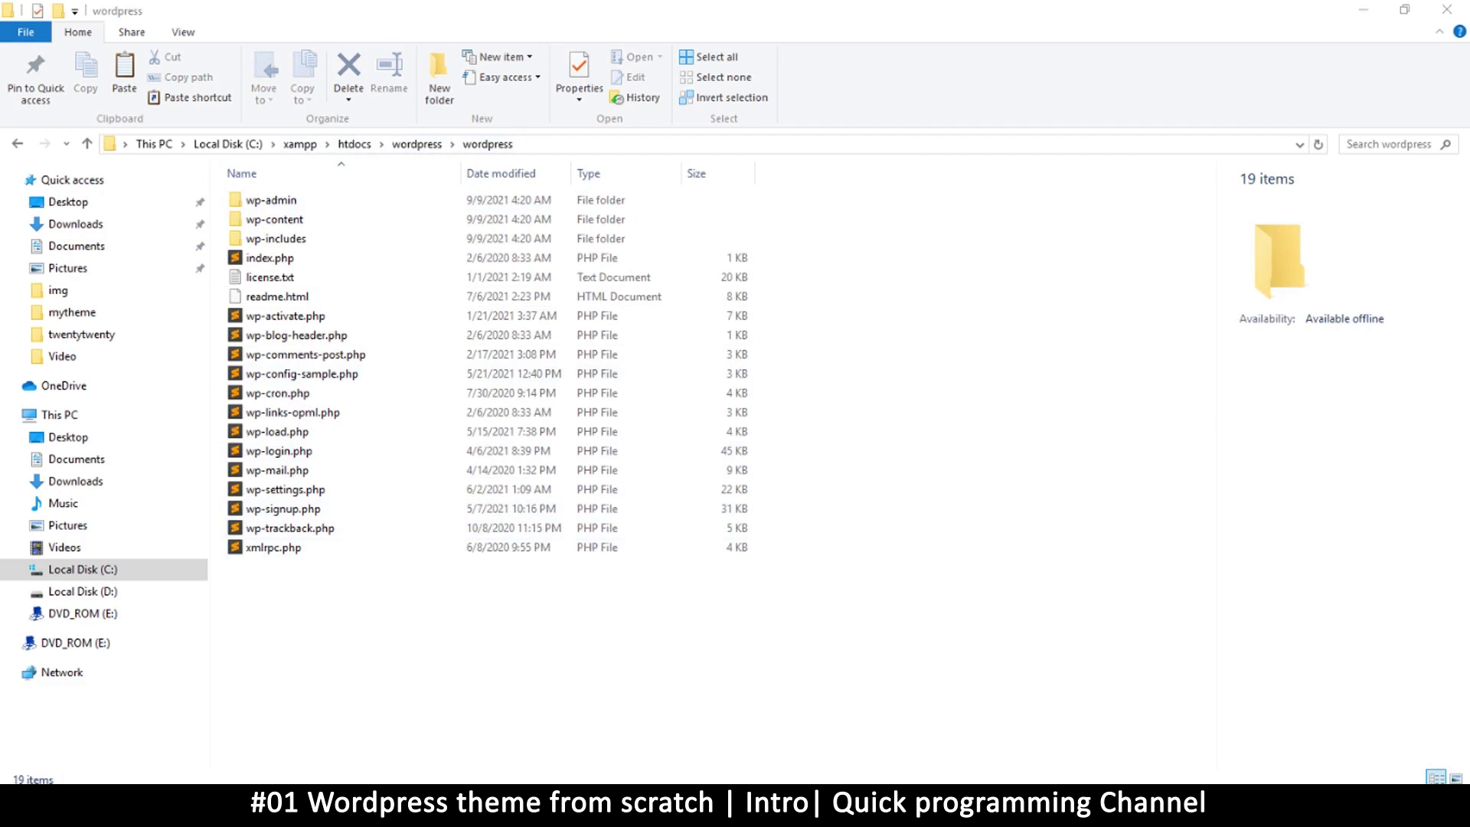
left_click_drag(1041, 305, 868, 267)
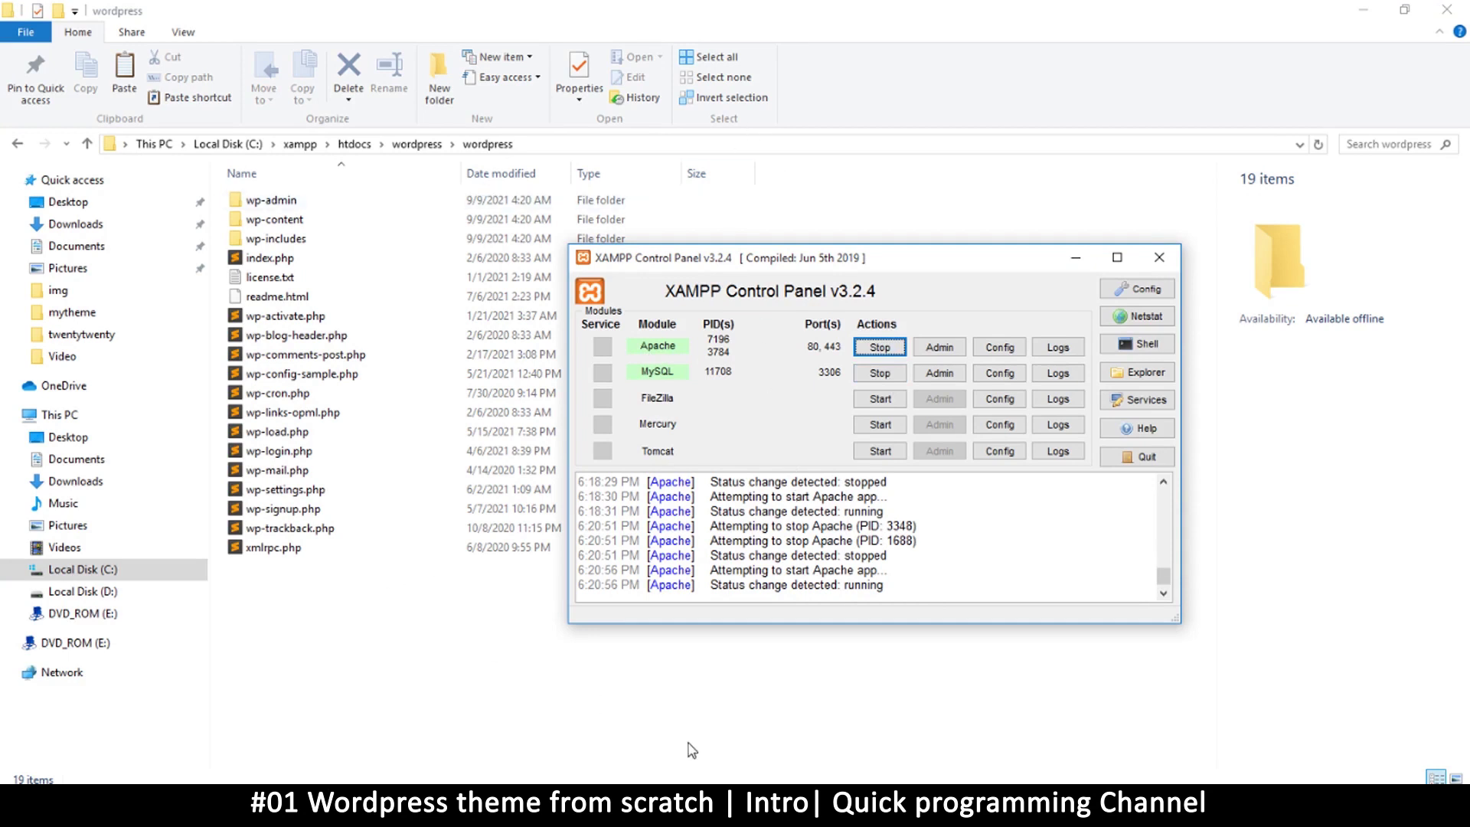
key("alt+Tab")
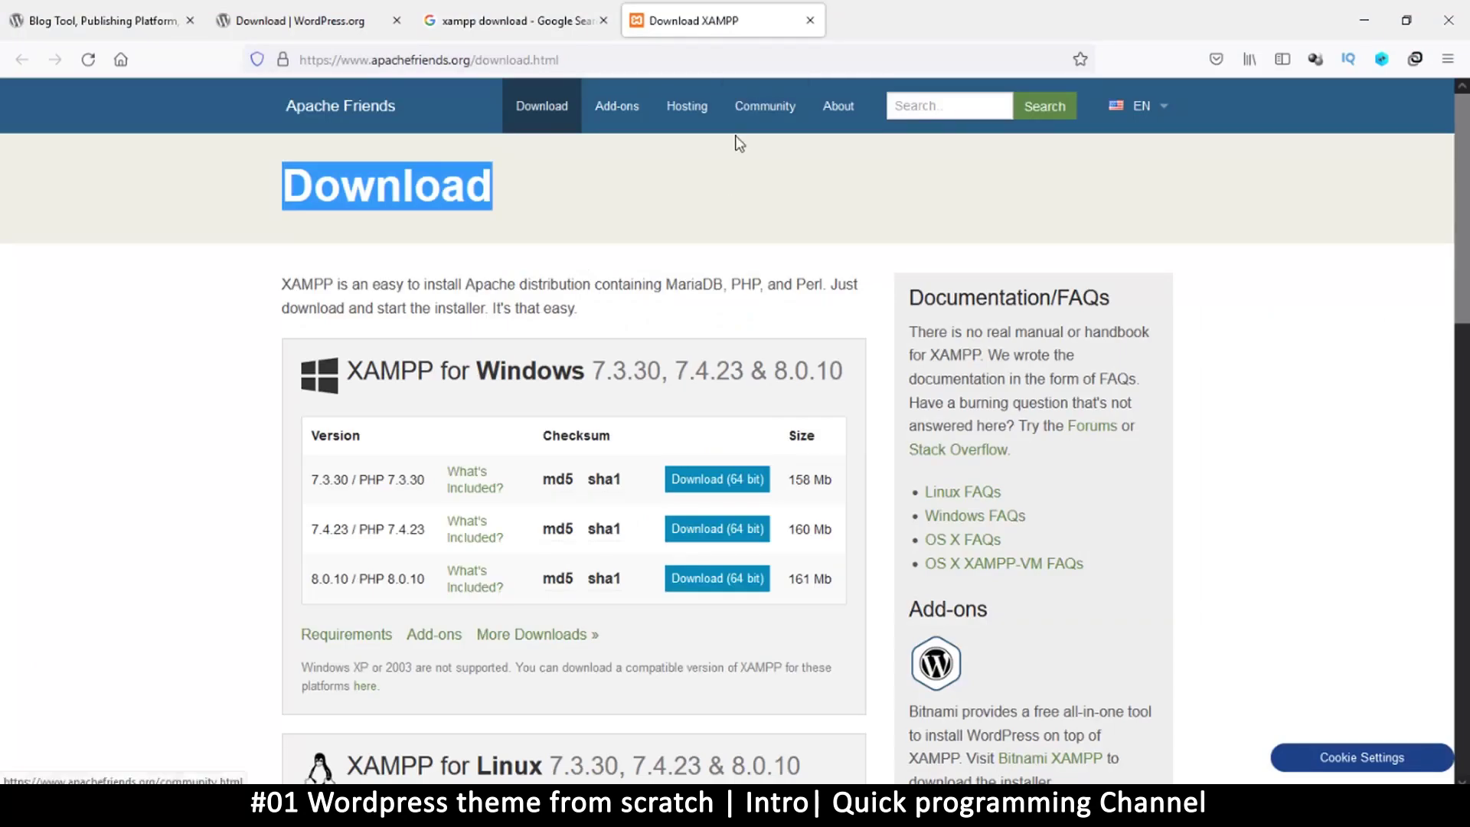
- Go to localhost/wordpress/wordpress/ in a new Firefox tab
key("ctrl+t")
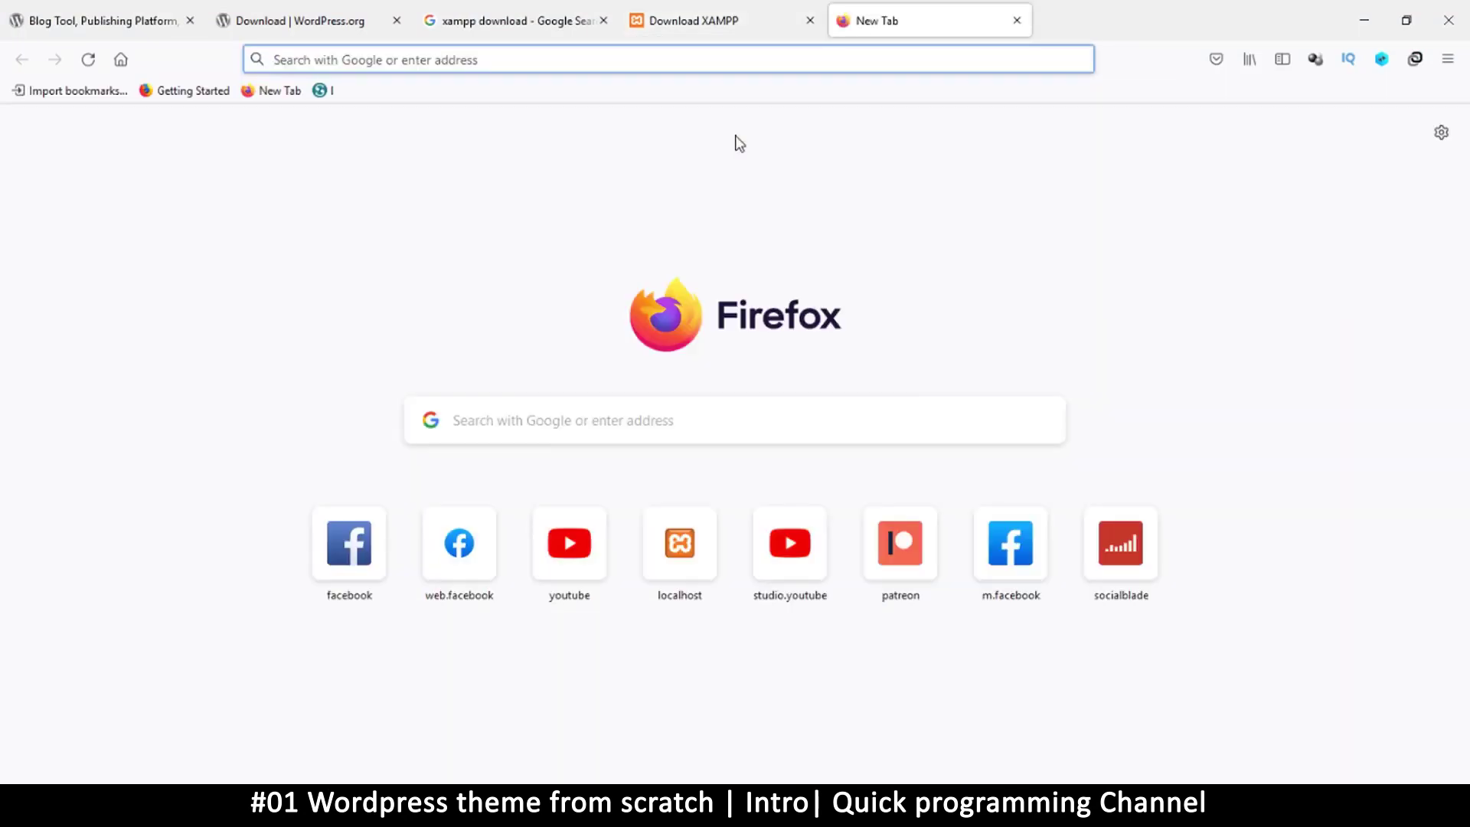
type("l")
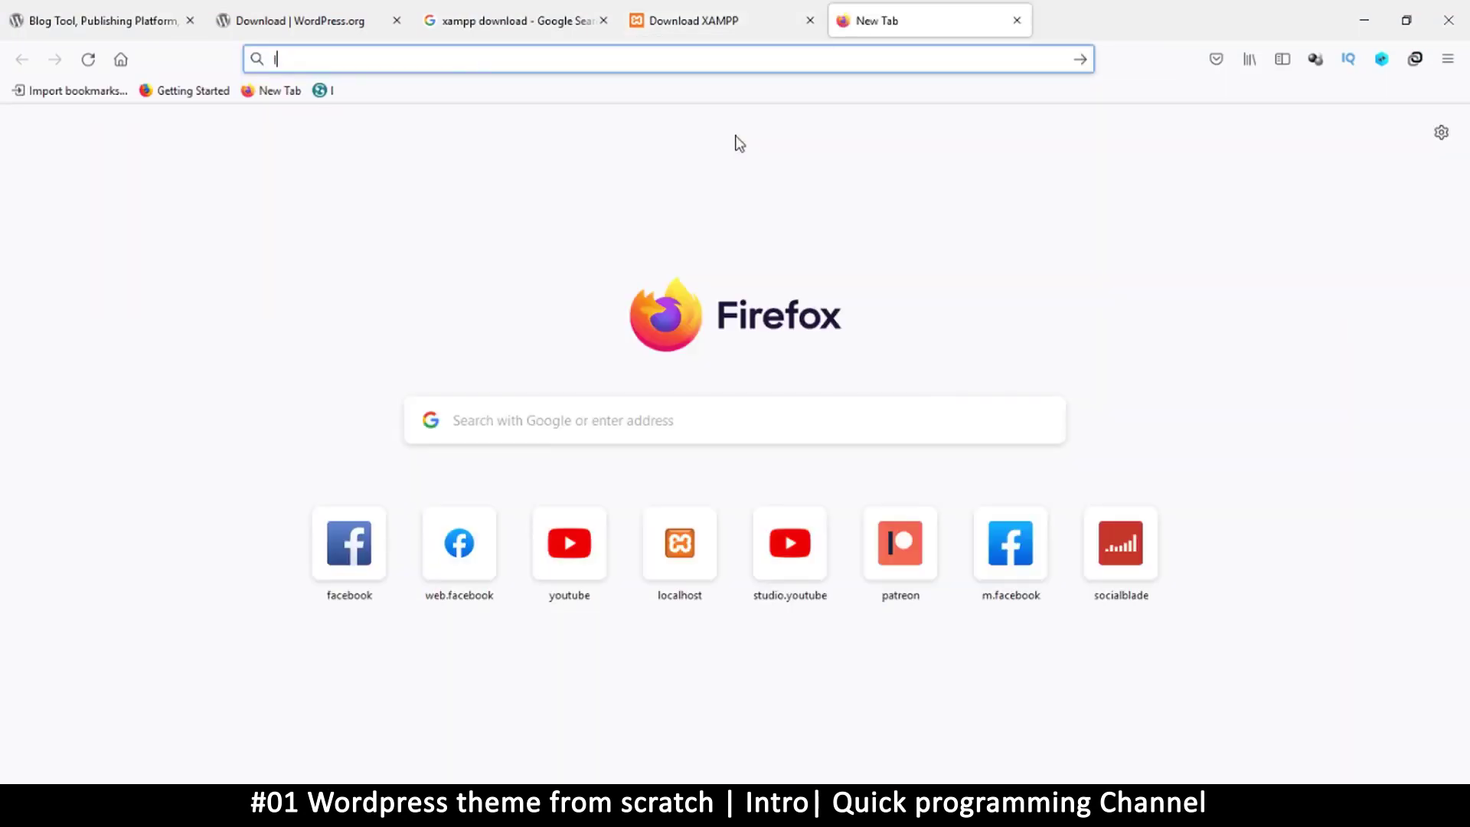
type("ocalhost/word")
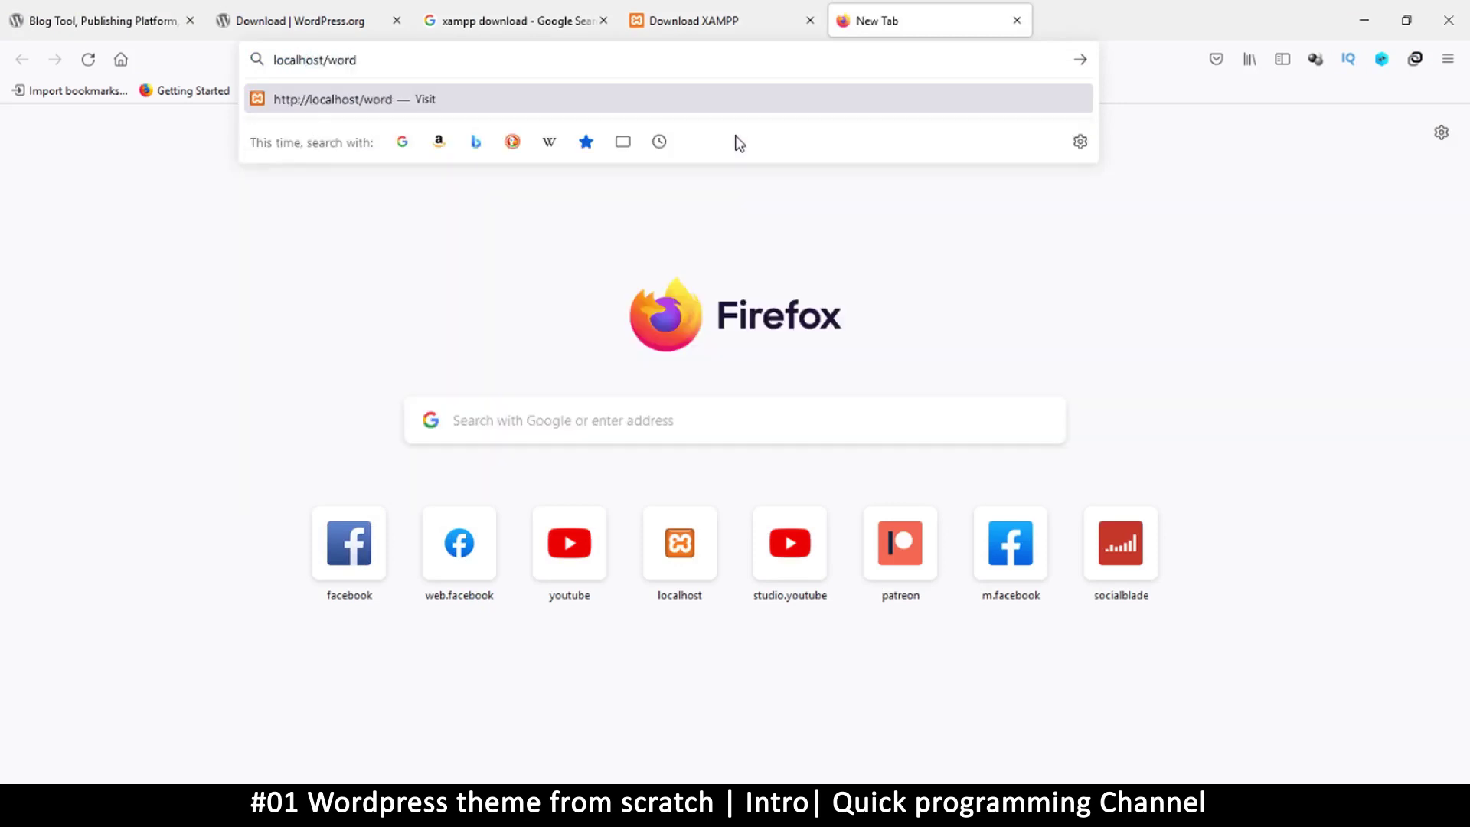
type("press/wordpress/")
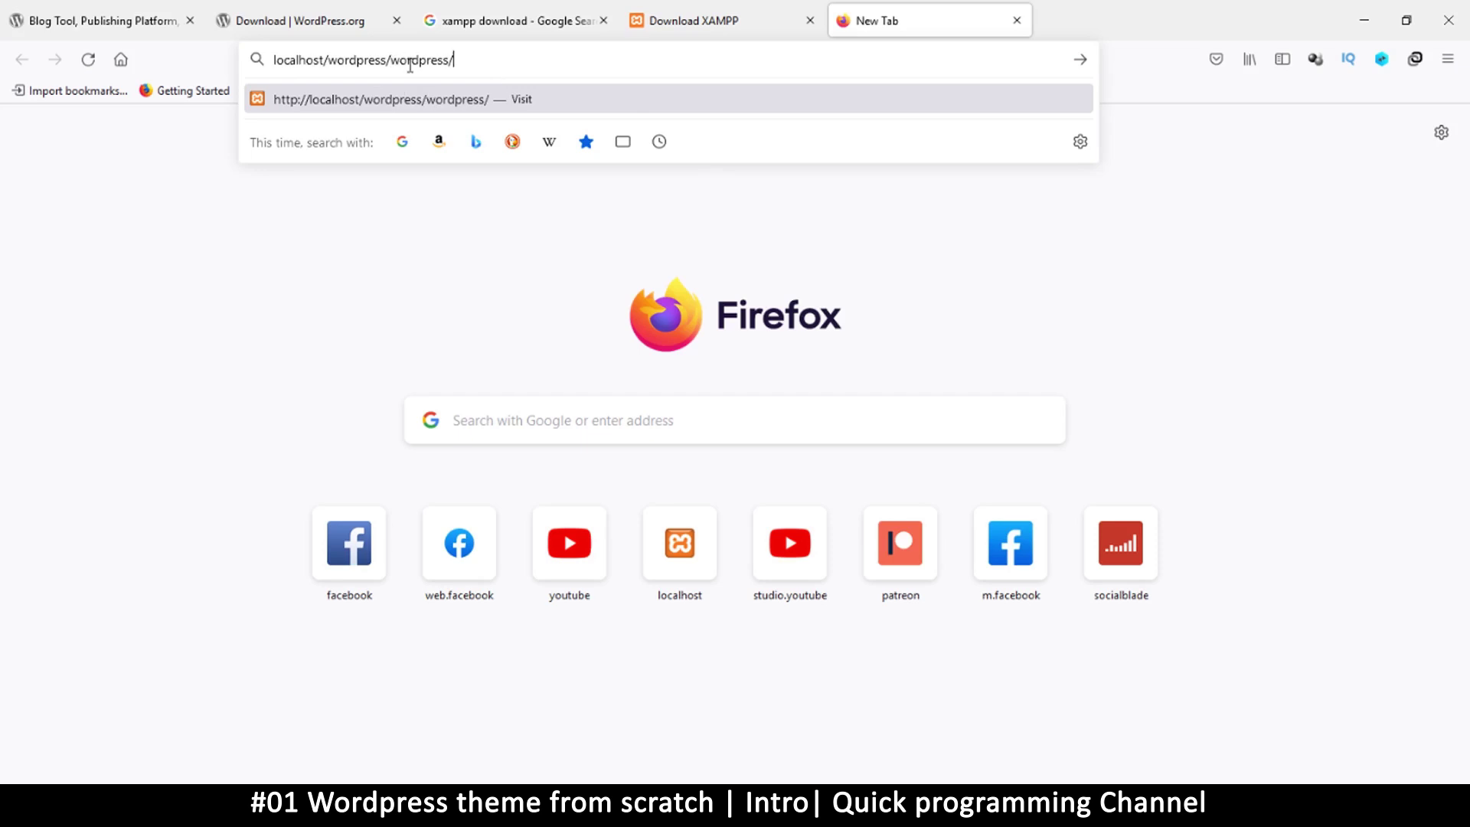
key("Return")
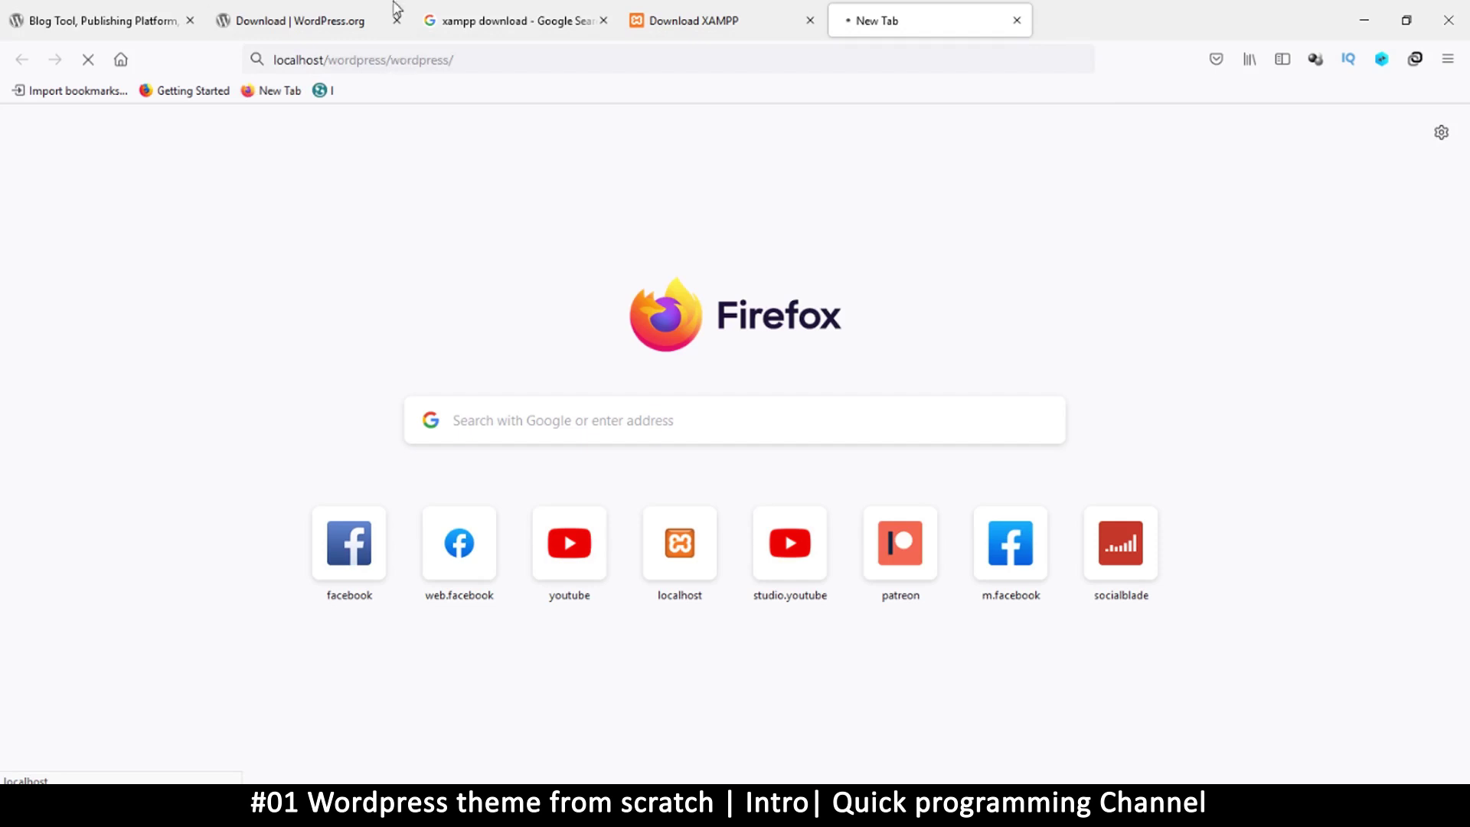
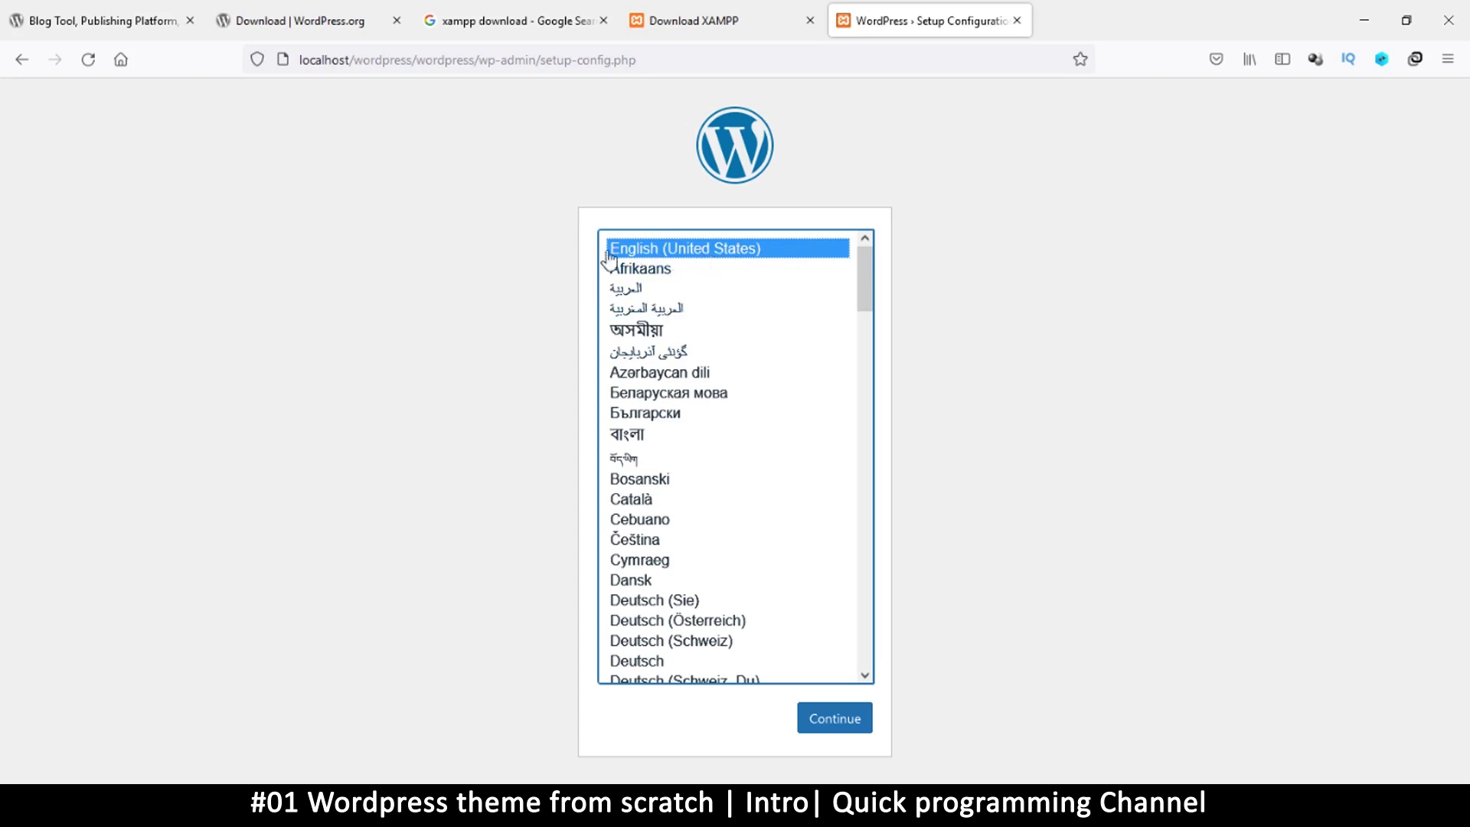
- Accept English as the setup language and continue past the welcome notes with Let's go!
left_click(828, 721)
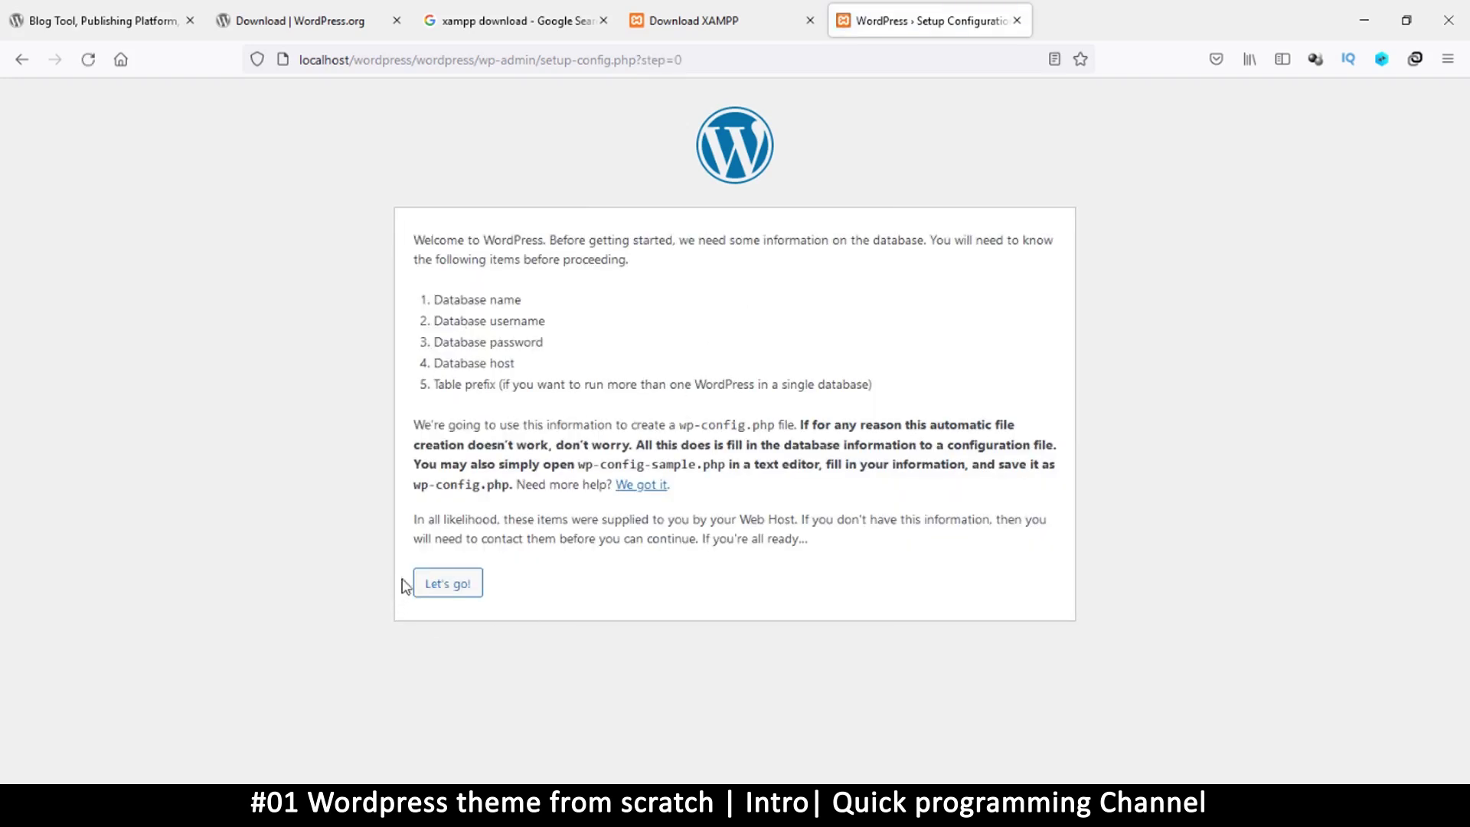
left_click(450, 585)
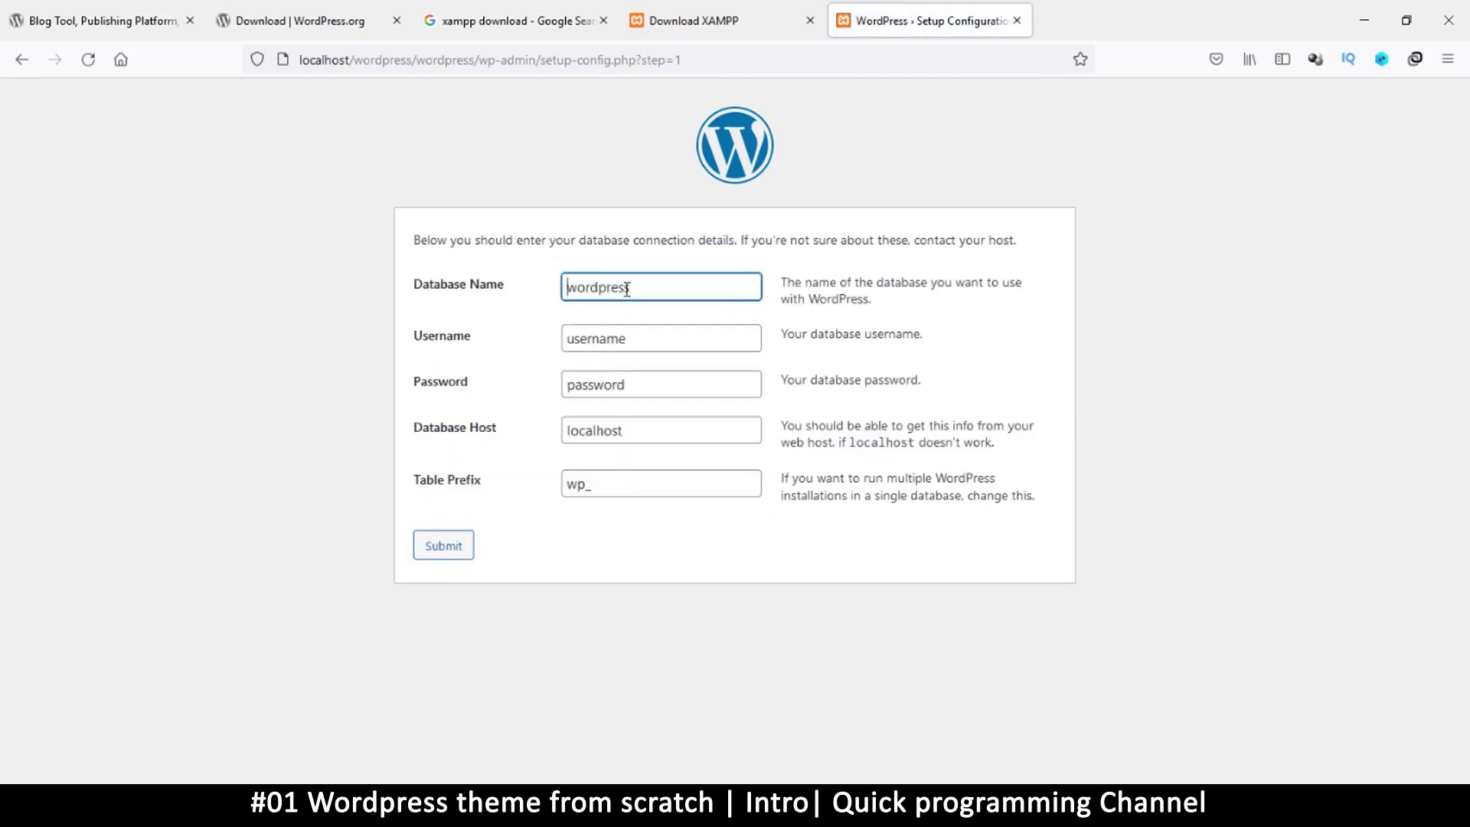
- Review the default database name, localhost host and wp_ table prefix in the connection form
left_click_drag(628, 286, 508, 286)
key("Tab")
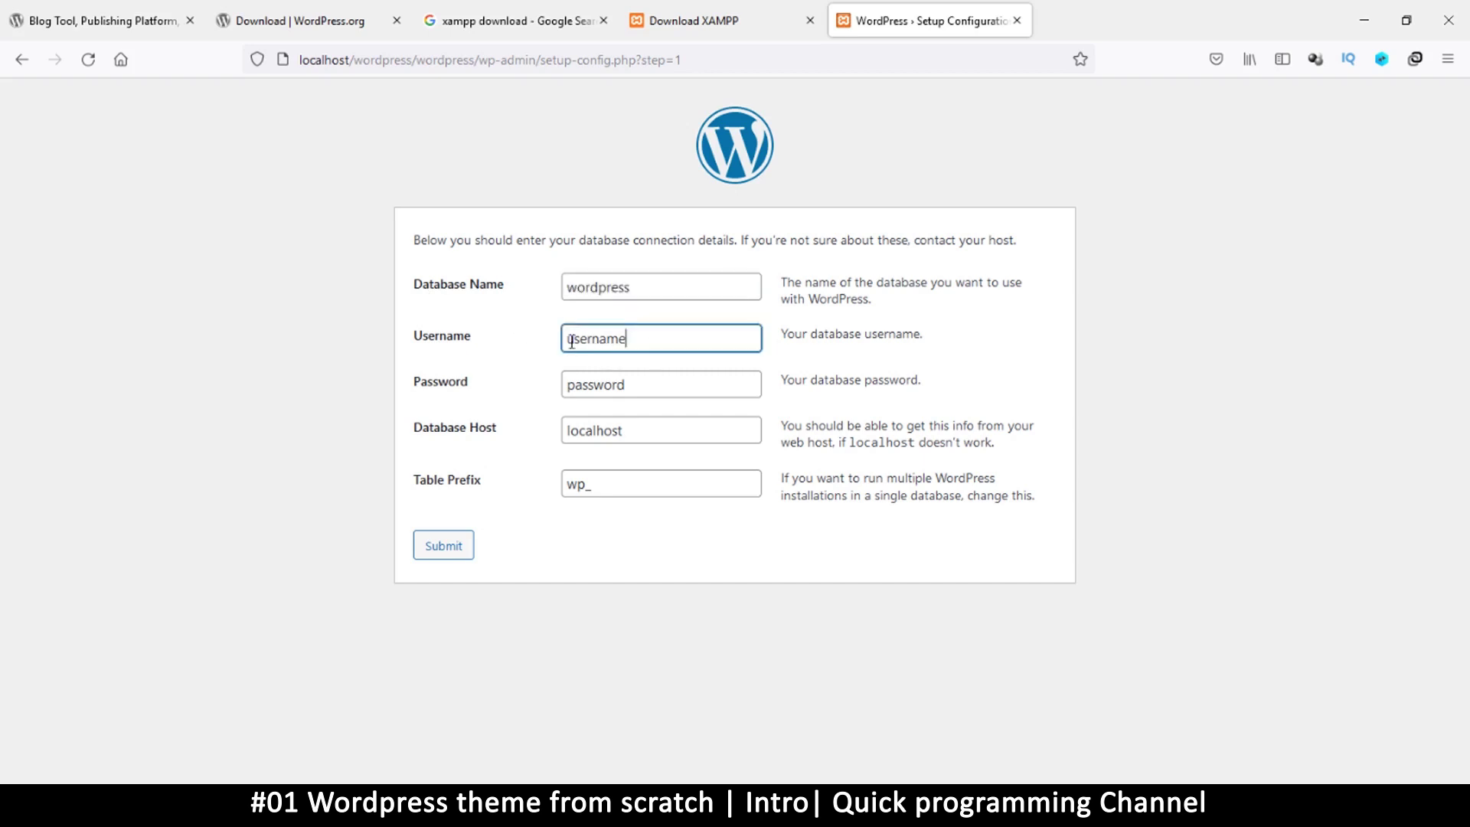
key("Tab")
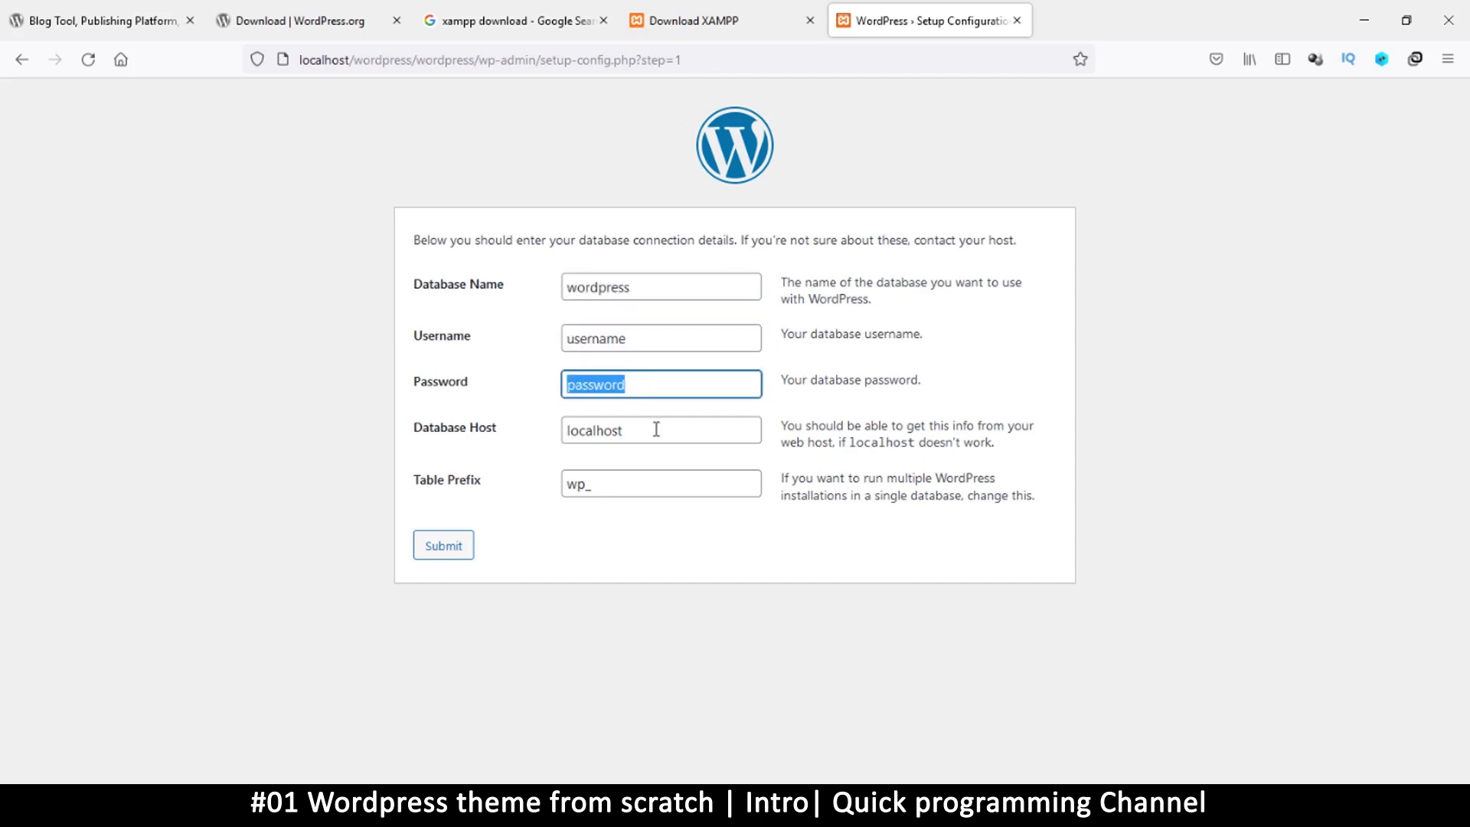
key("Tab")
left_click(677, 425)
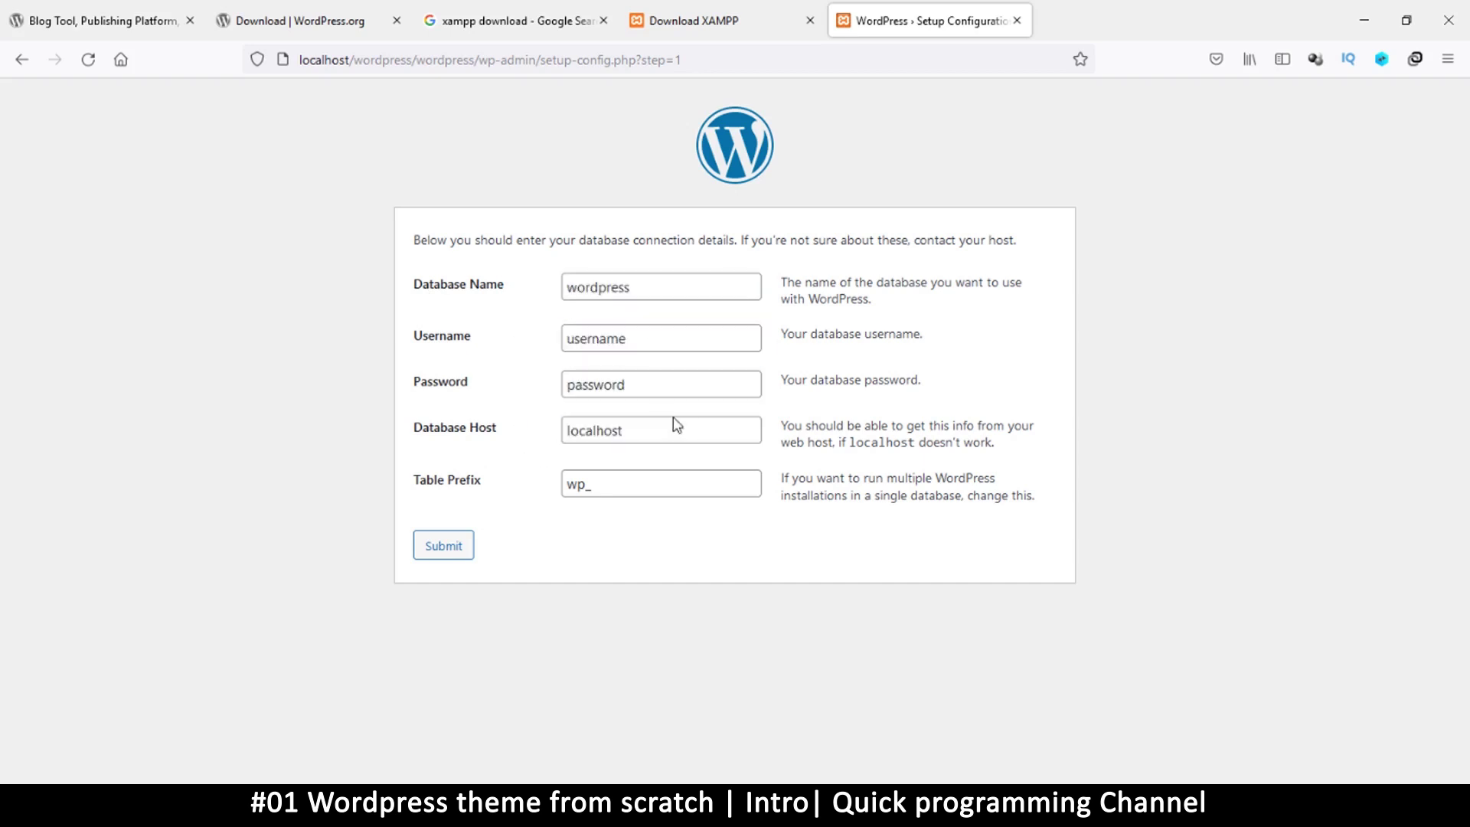
left_click_drag(643, 431, 548, 432)
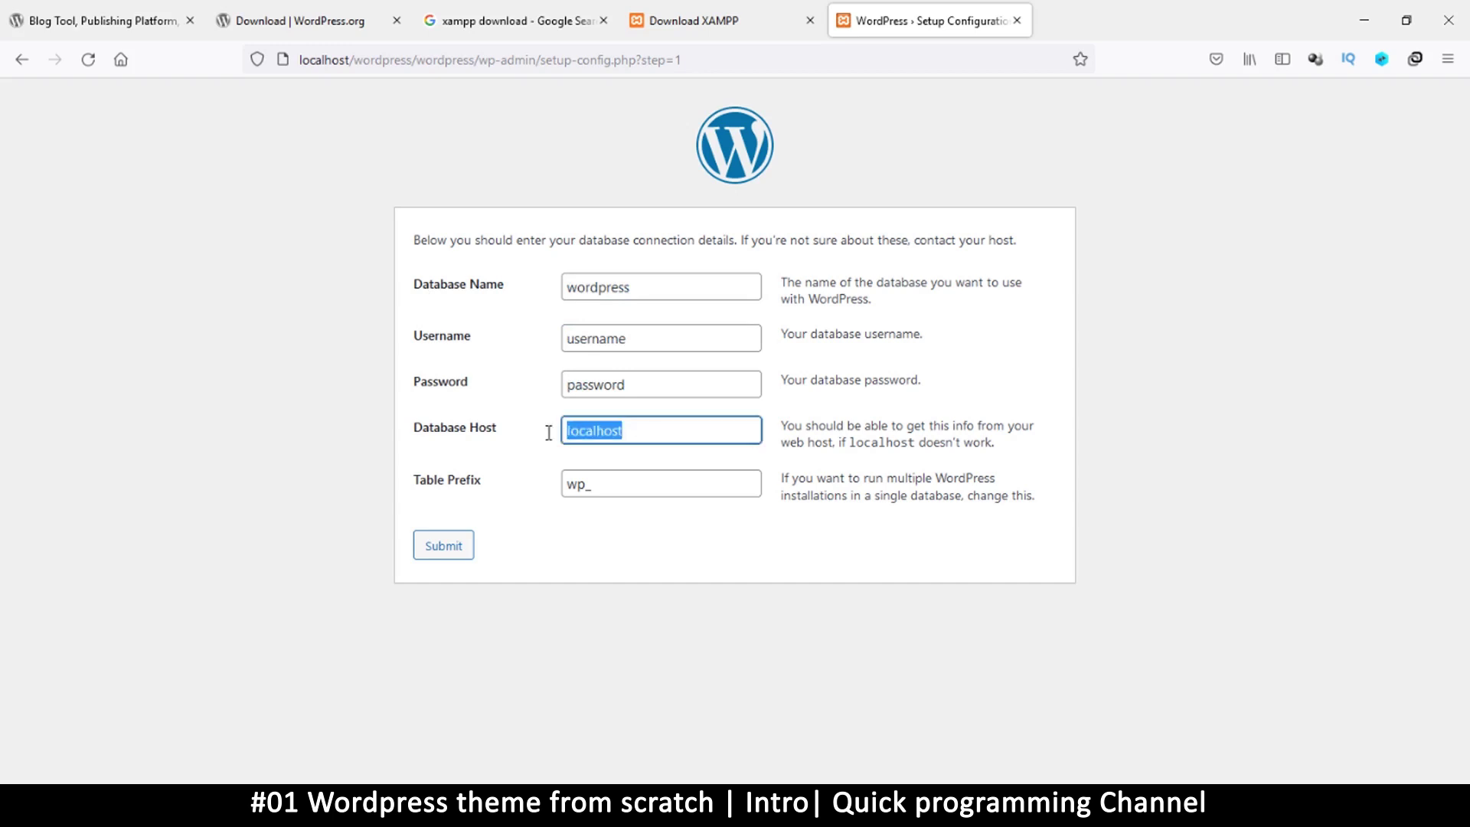
left_click_drag(606, 485, 564, 484)
left_click(589, 488)
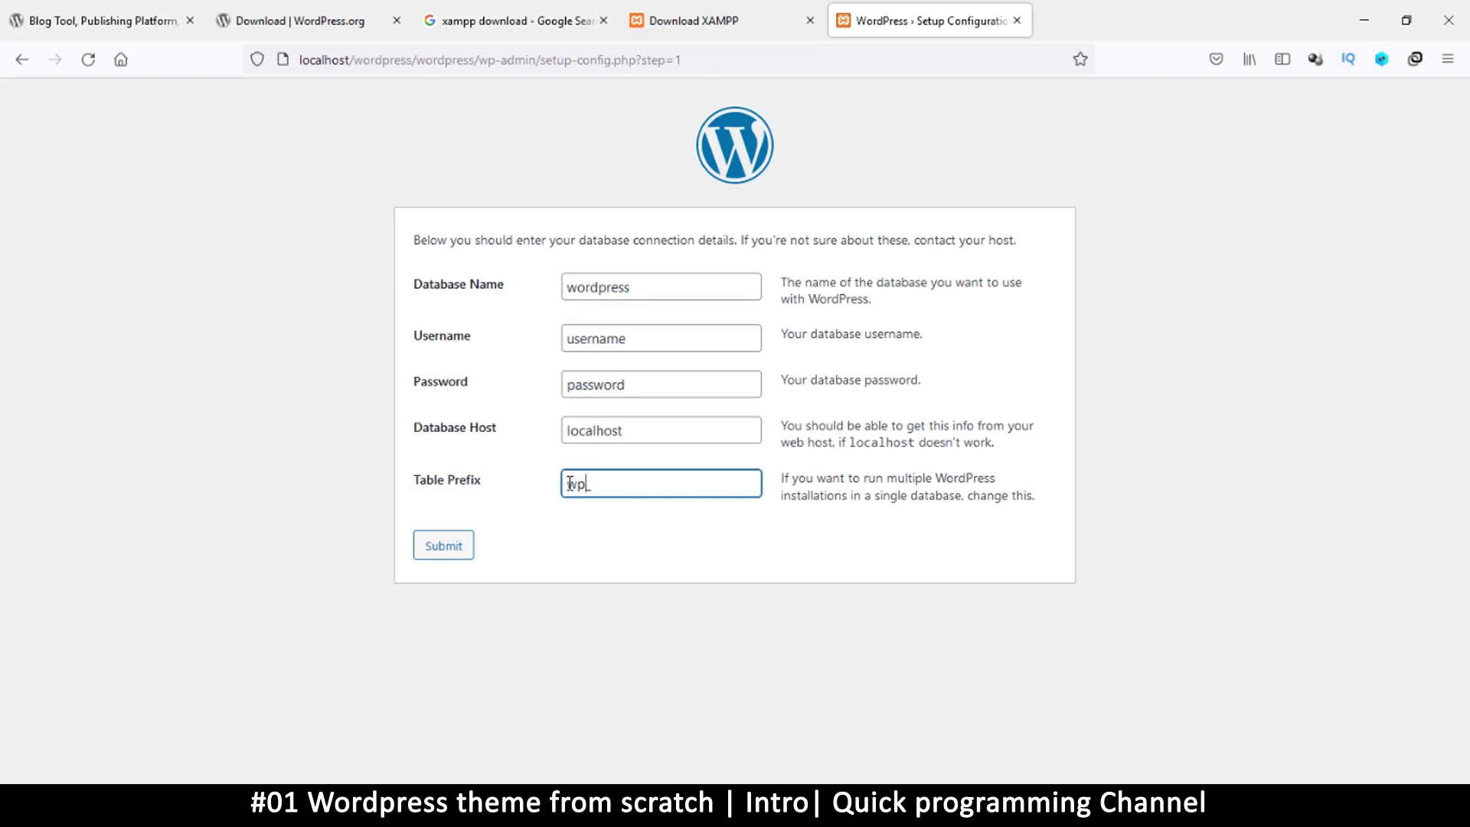
left_click_drag(569, 483, 594, 484)
left_click(586, 487)
left_click_drag(567, 484, 601, 490)
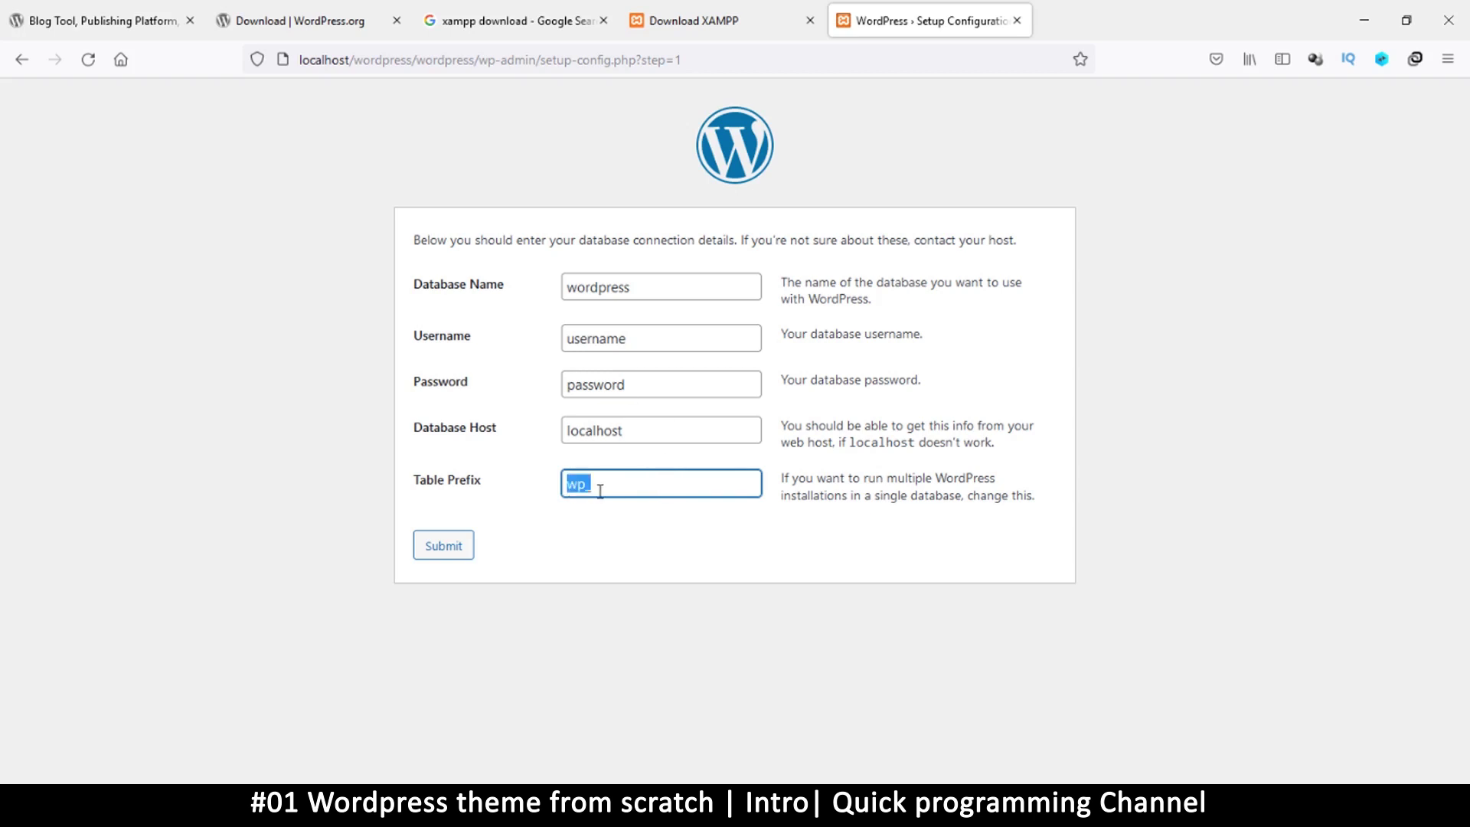
- Keep database wordpress, set the username to root, clear the password, and submit
left_click(671, 289)
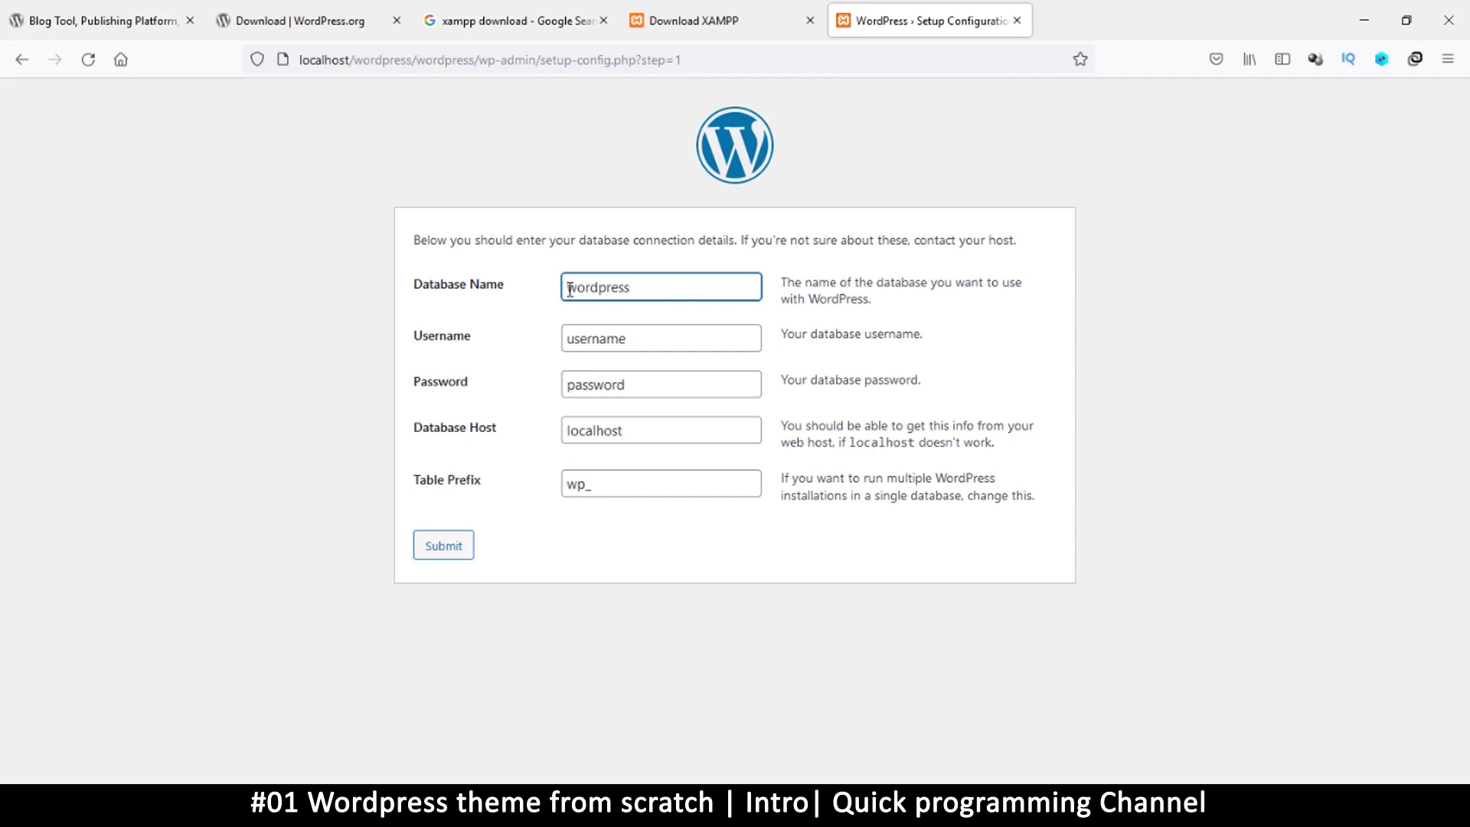
left_click_drag(570, 290, 671, 289)
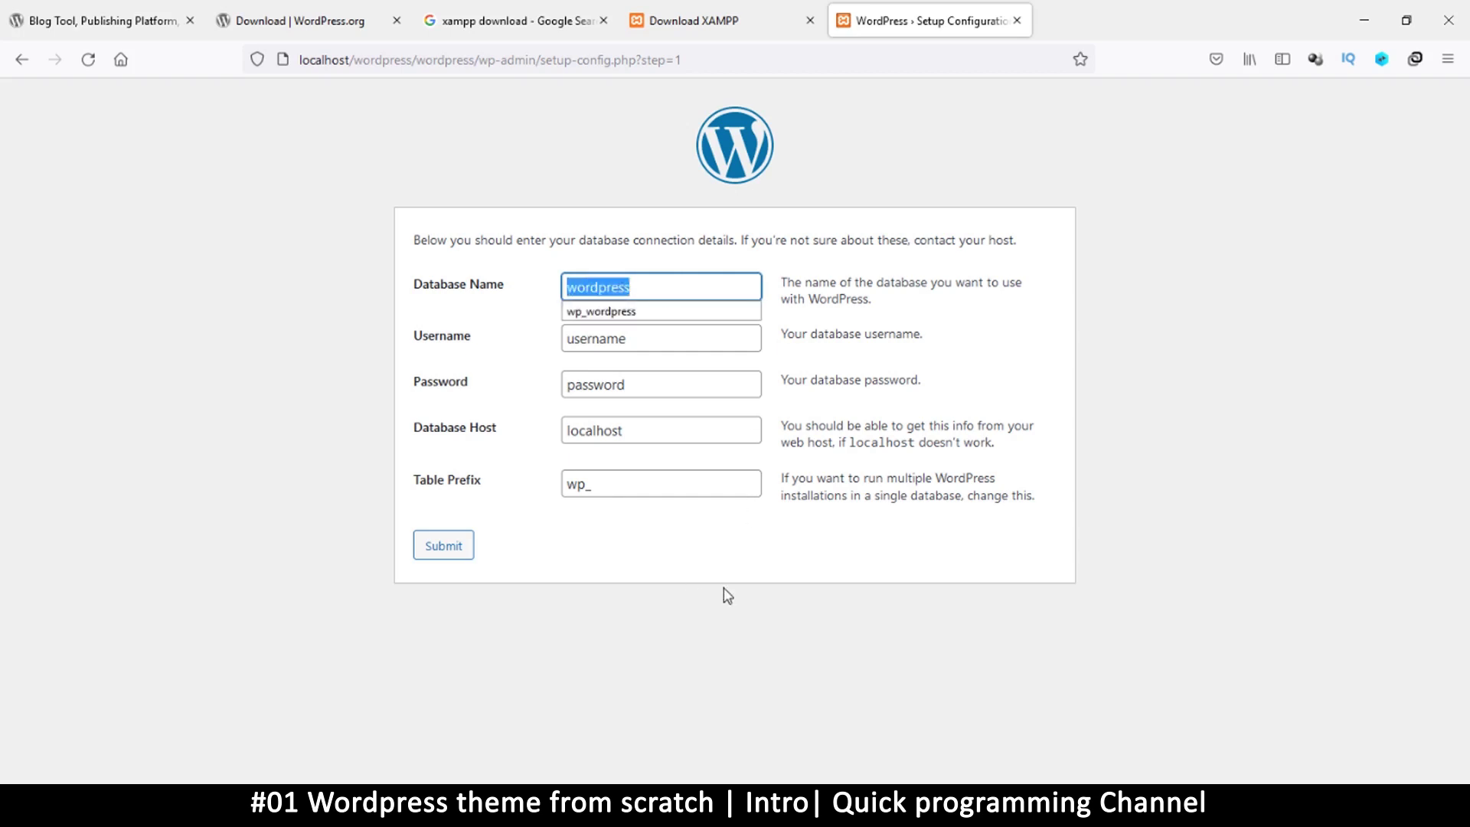
double_click(646, 347)
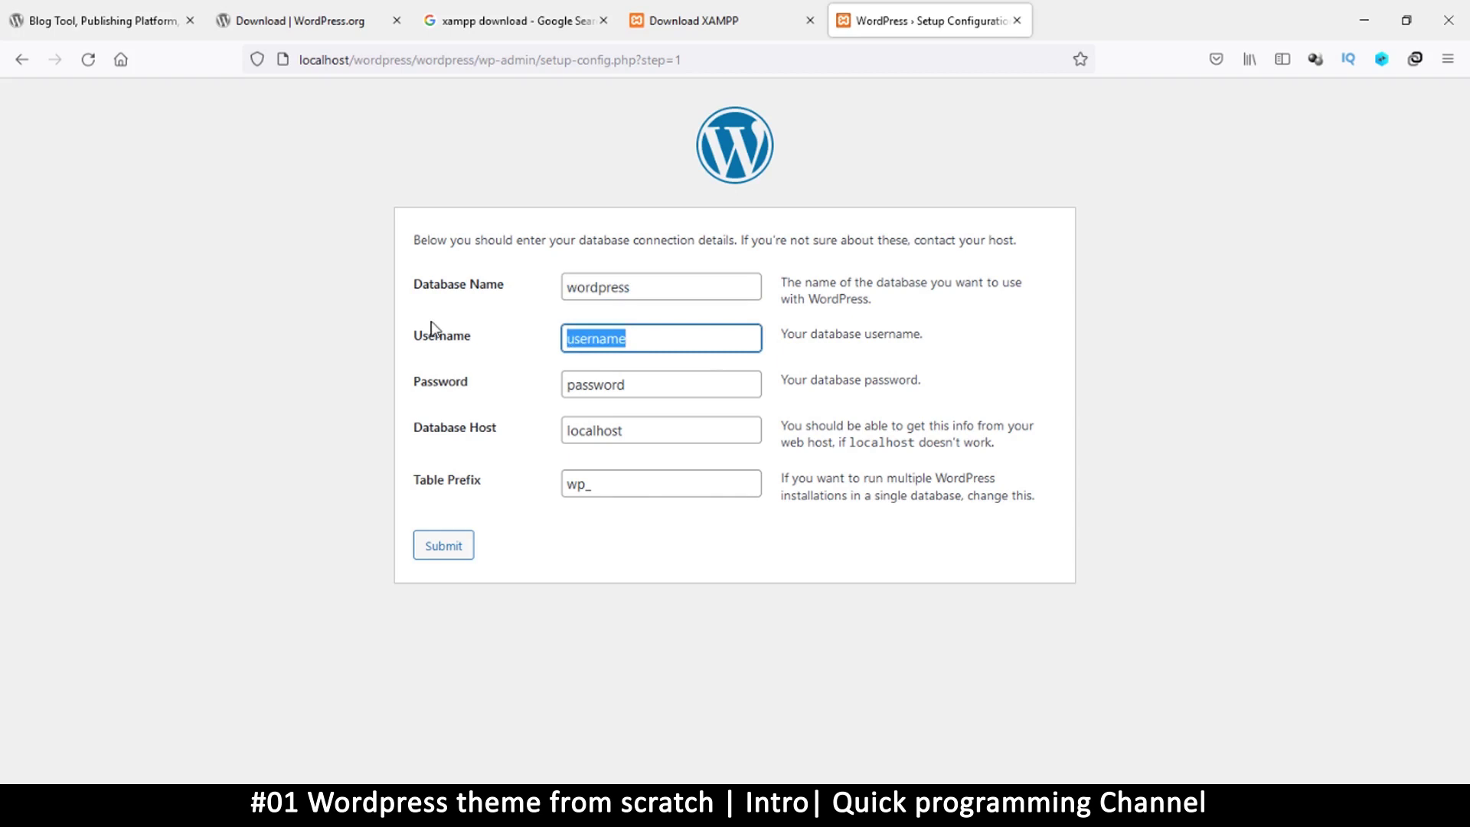
type("root")
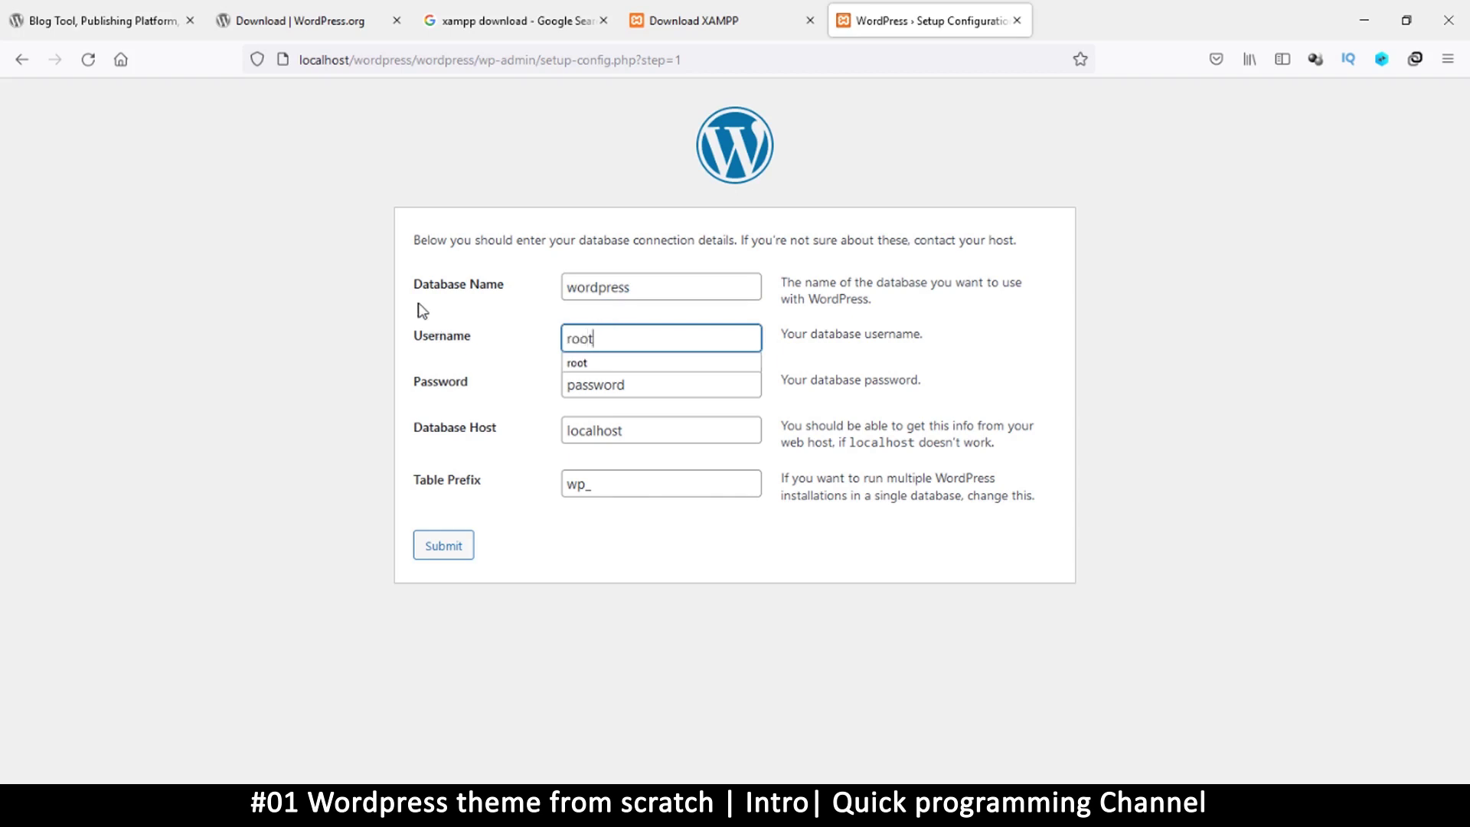
double_click(689, 386)
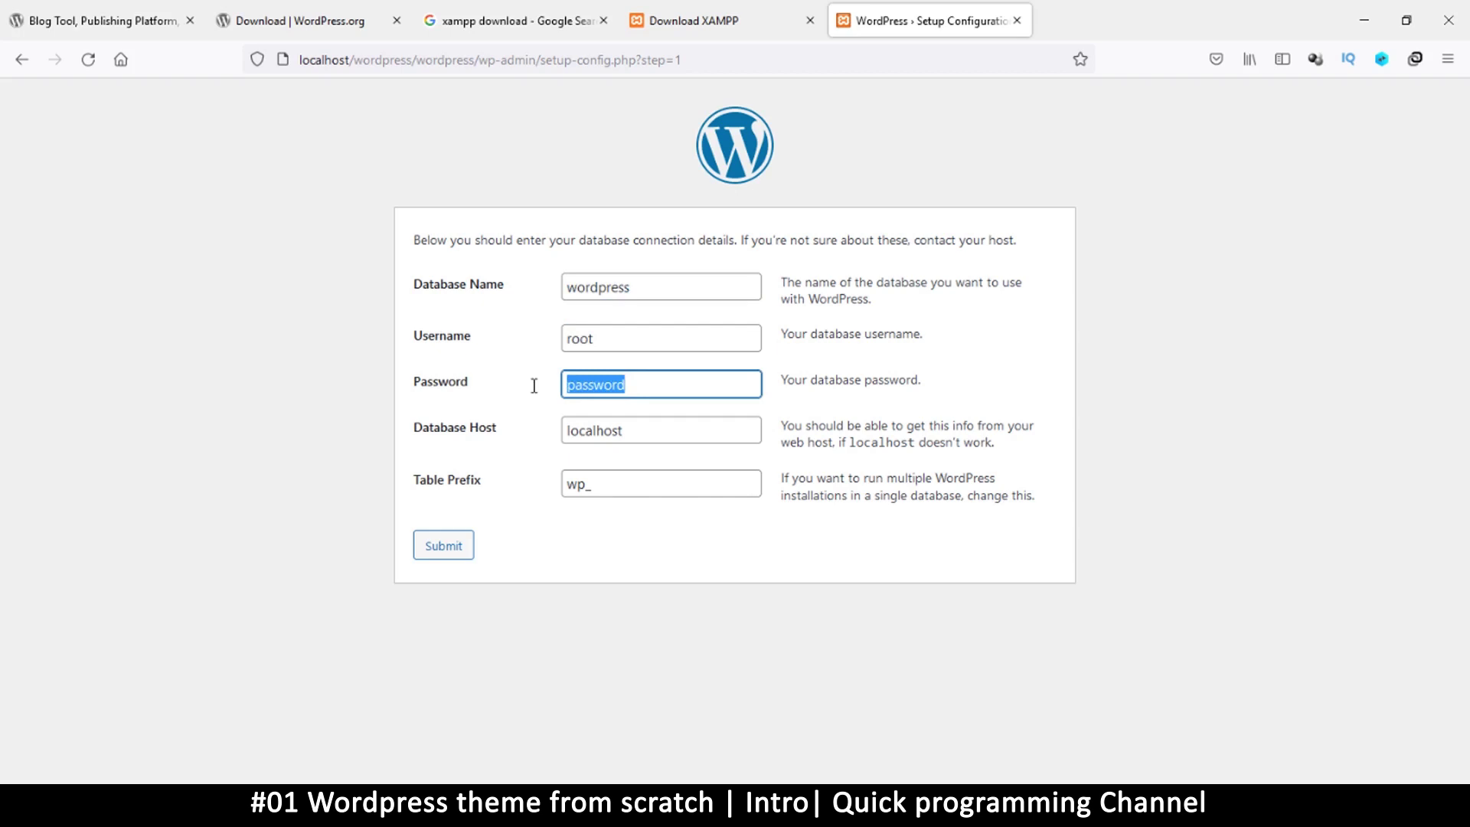
key("BackSpace")
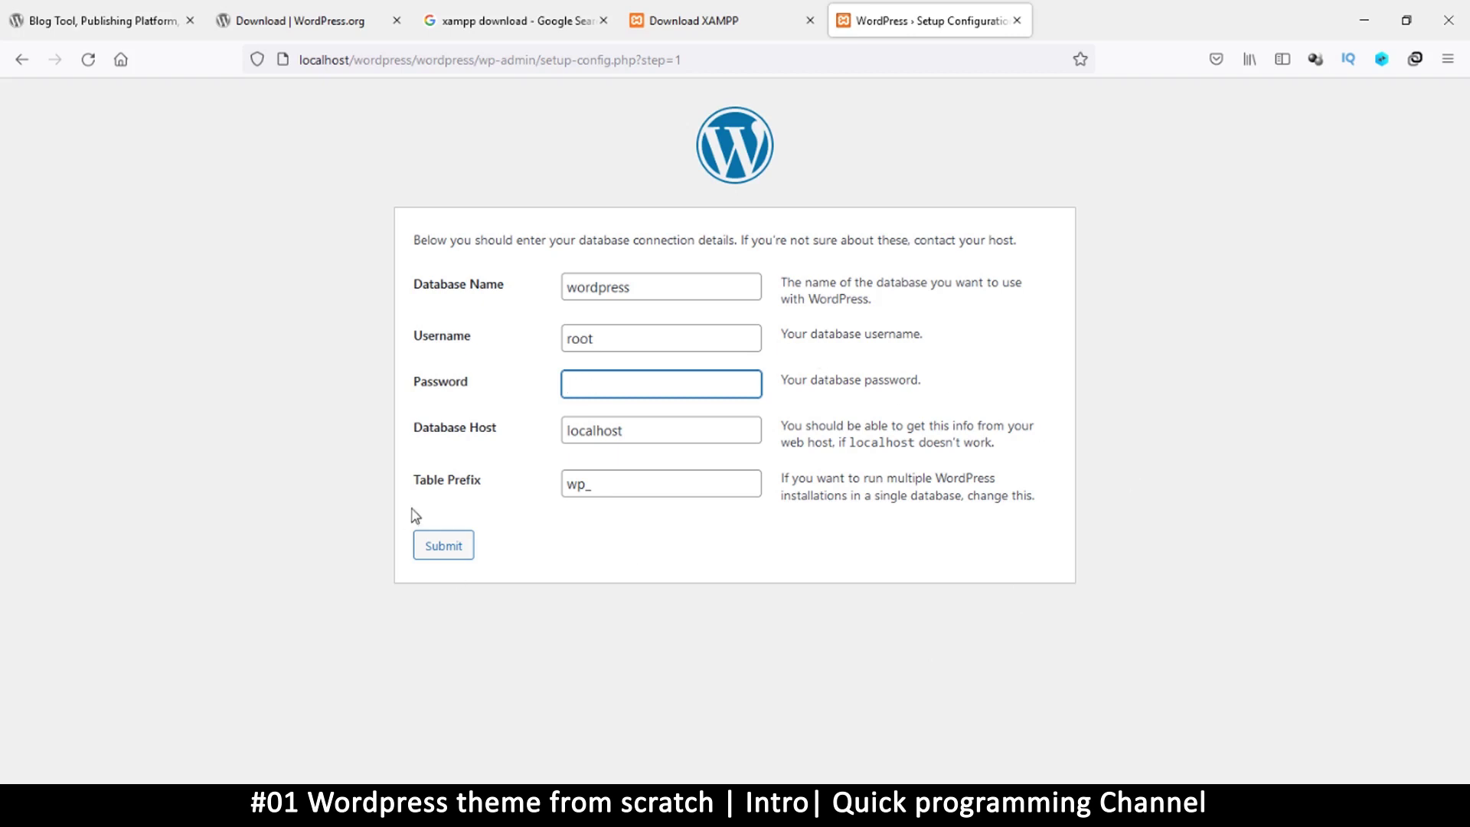
left_click(451, 551)
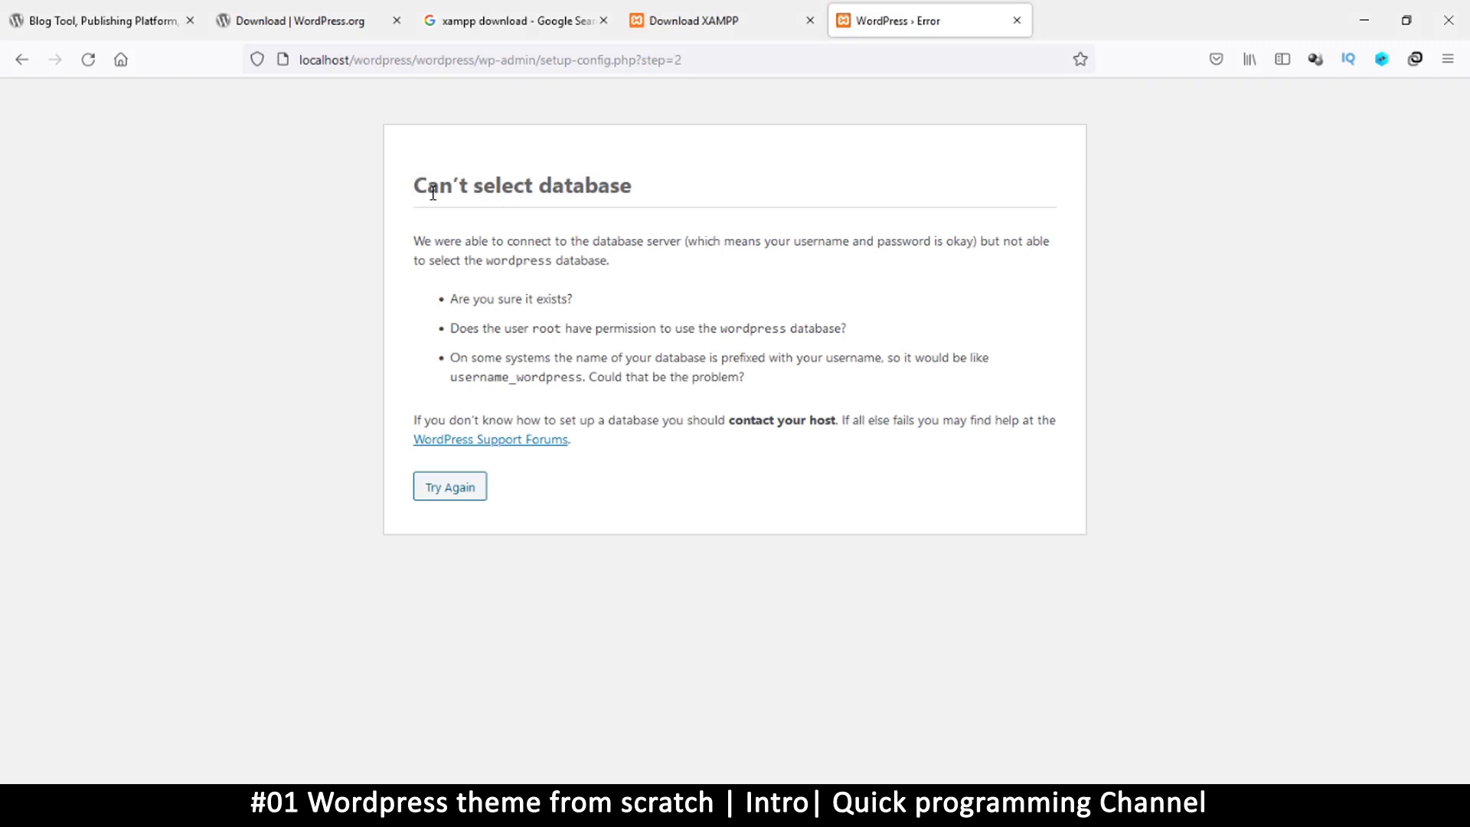
- Load localhost/phpmyadmin/ in a new Firefox tab
left_click_drag(424, 185, 687, 203)
left_click(694, 207)
key("ctrl+t")
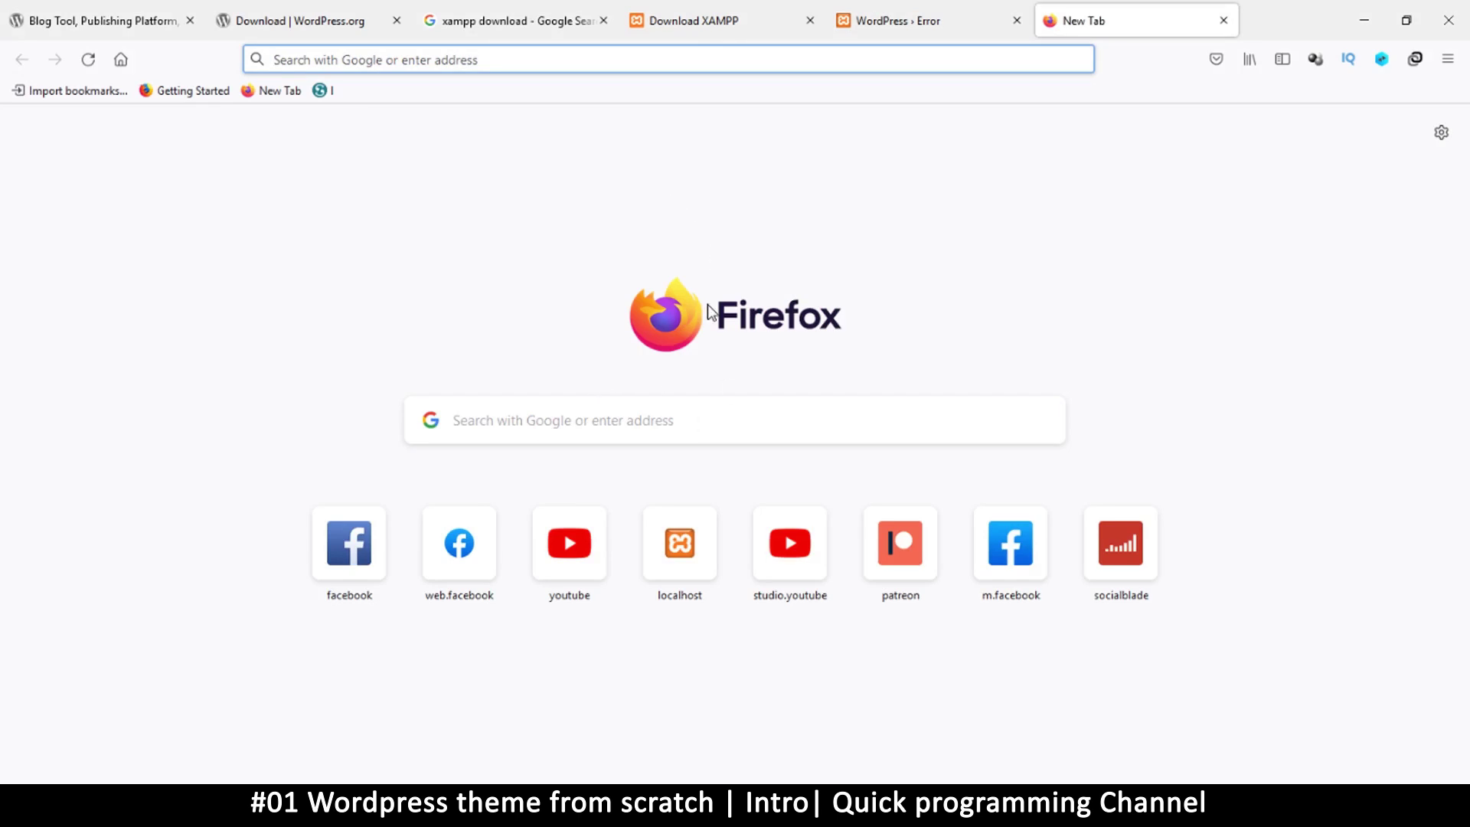
type("localhost/")
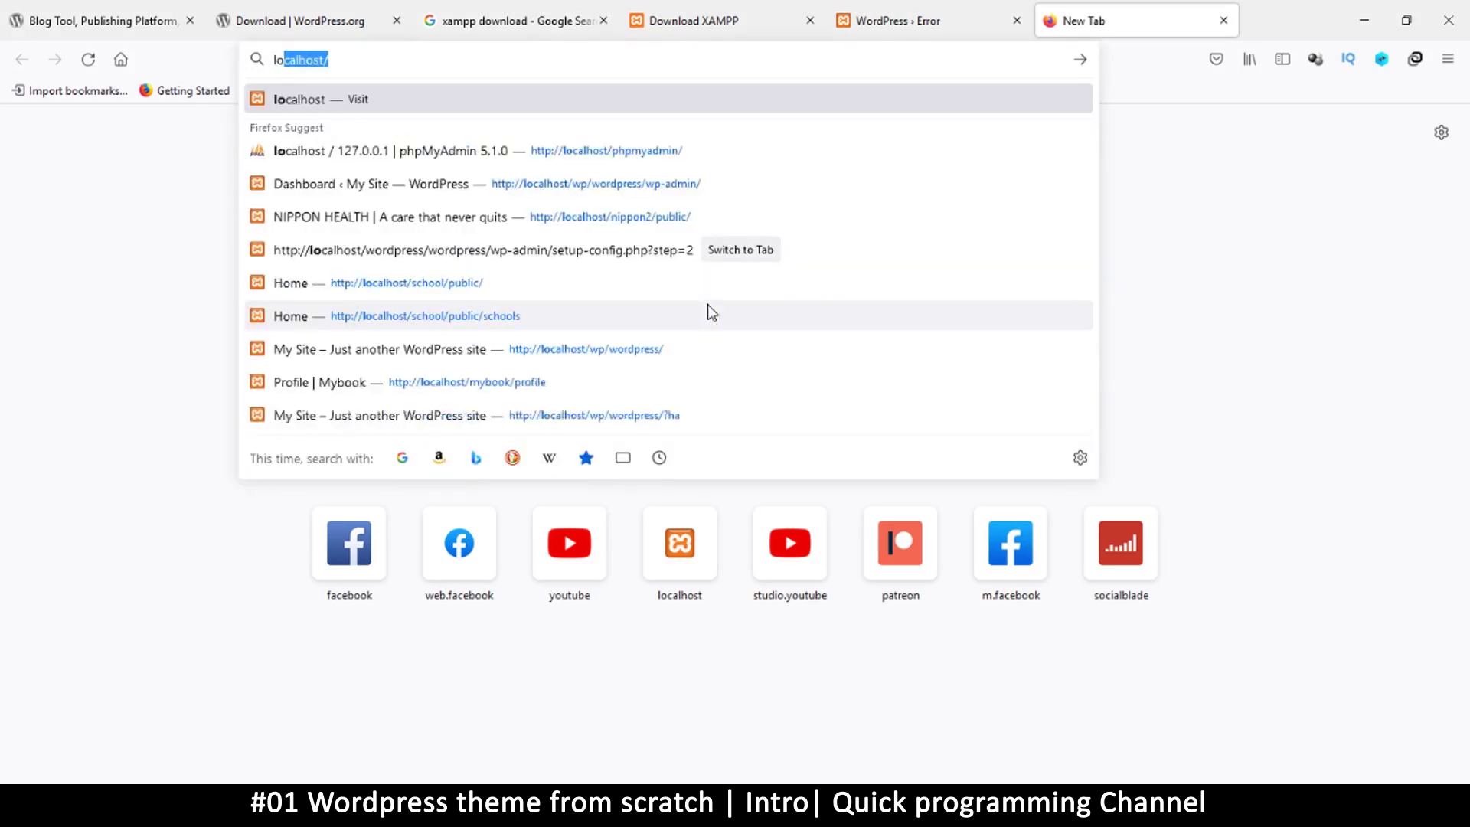
key("Right")
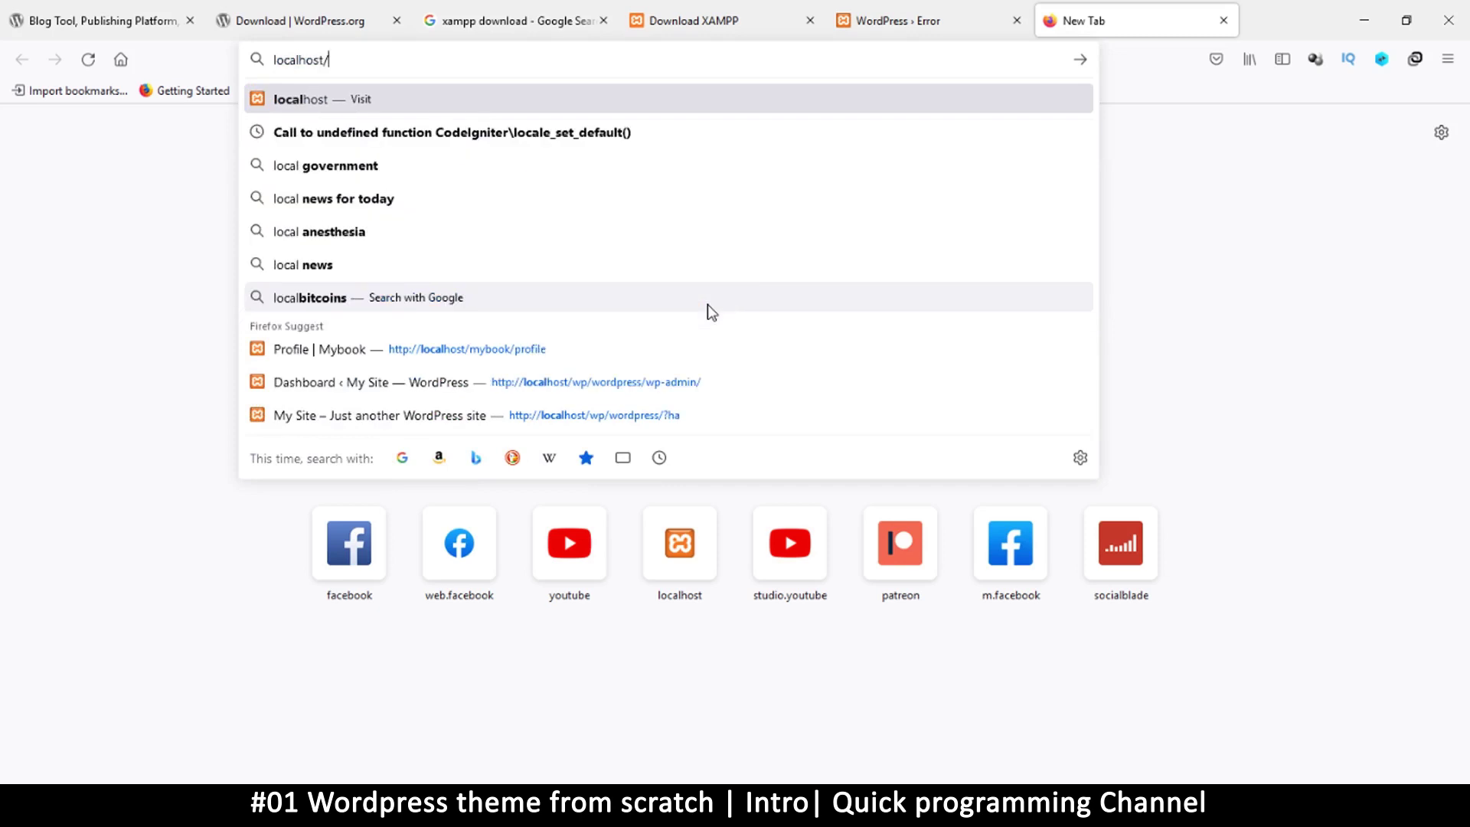
type("phpmyad")
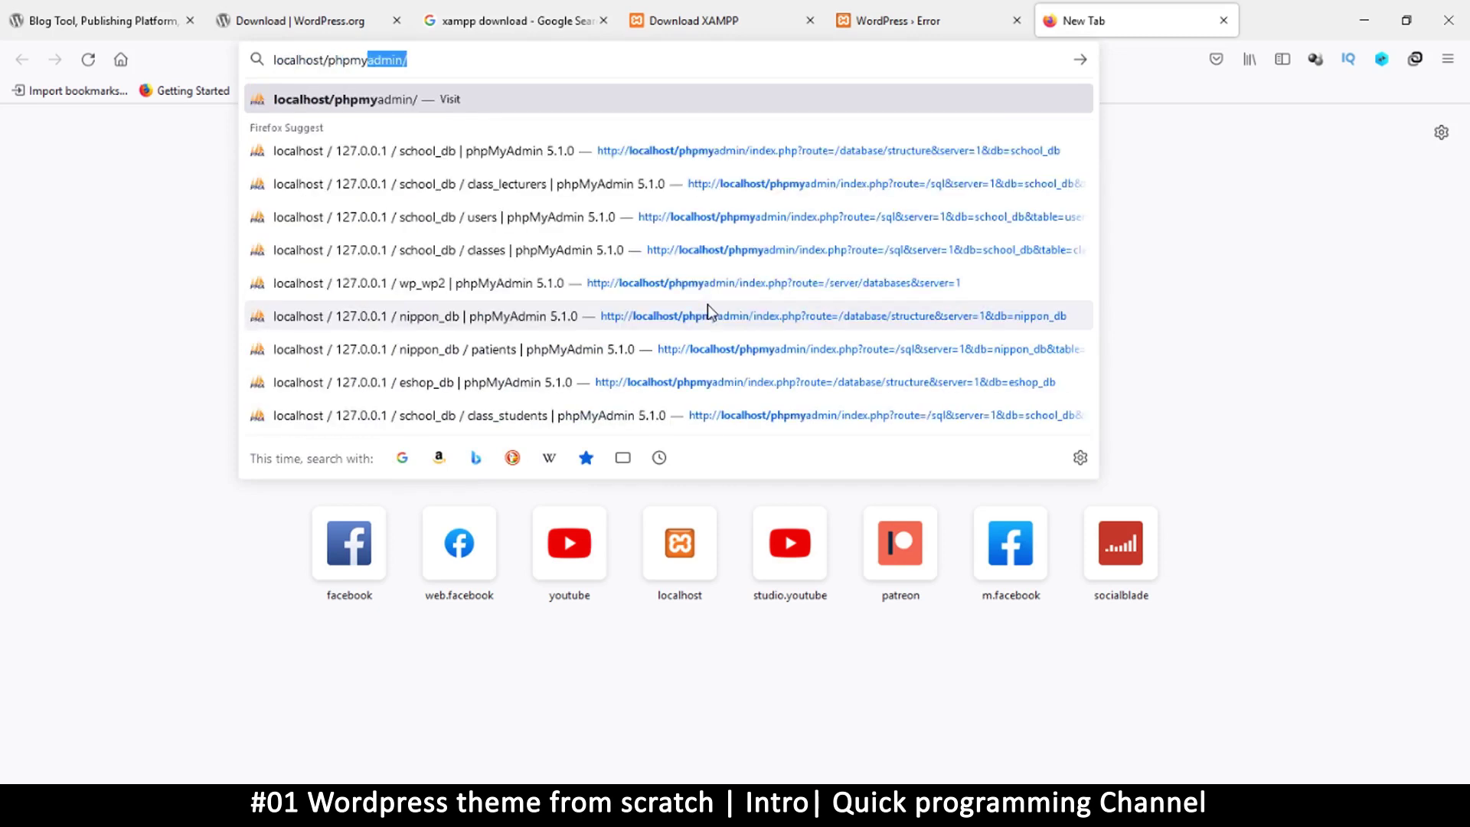
type("min")
key("Return")
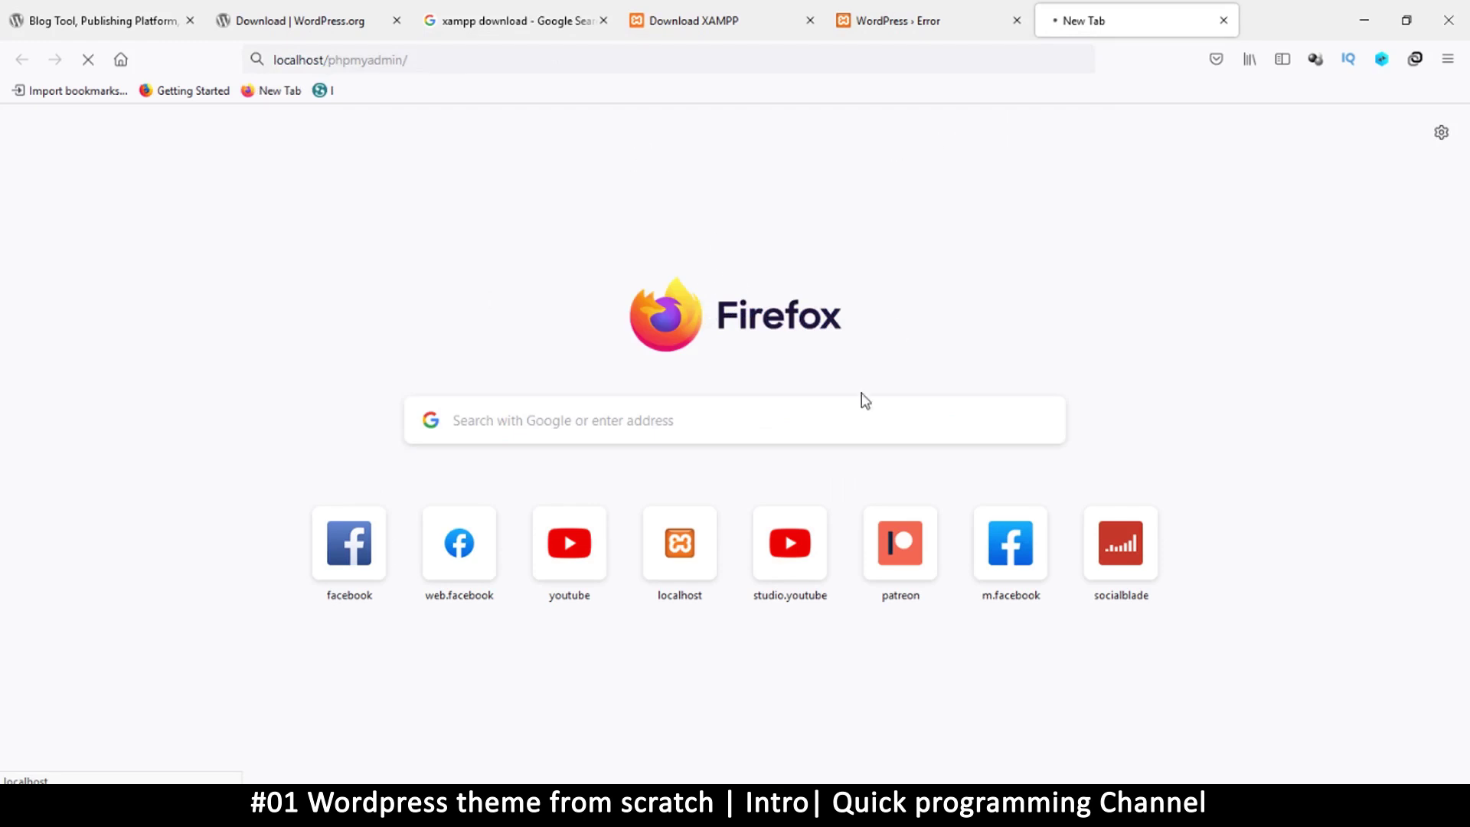
- Check in XAMPP Control Panel that Apache and MySQL are running, then return to Firefox
mouse_move(881, 805)
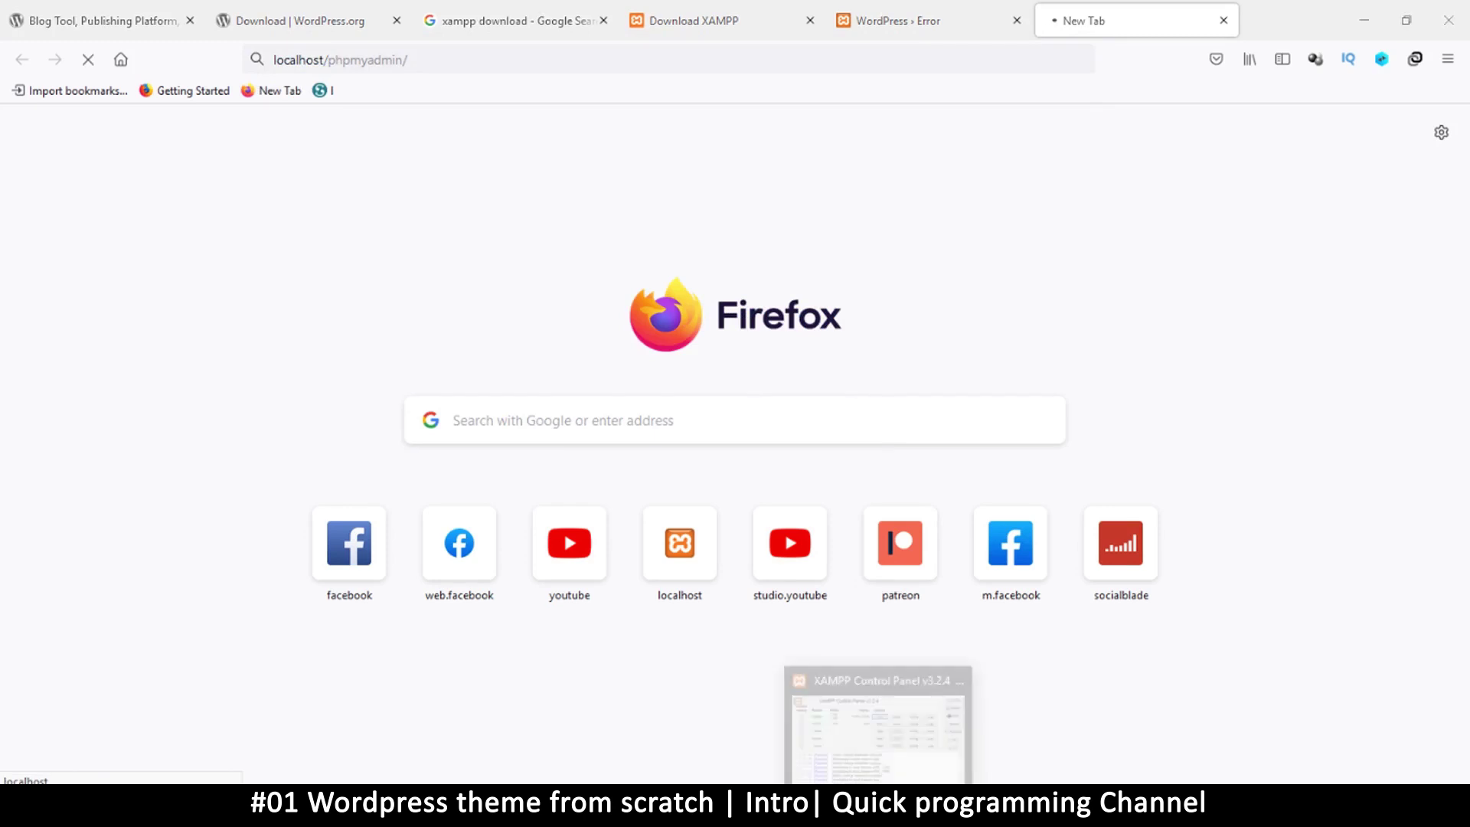
left_click(880, 723)
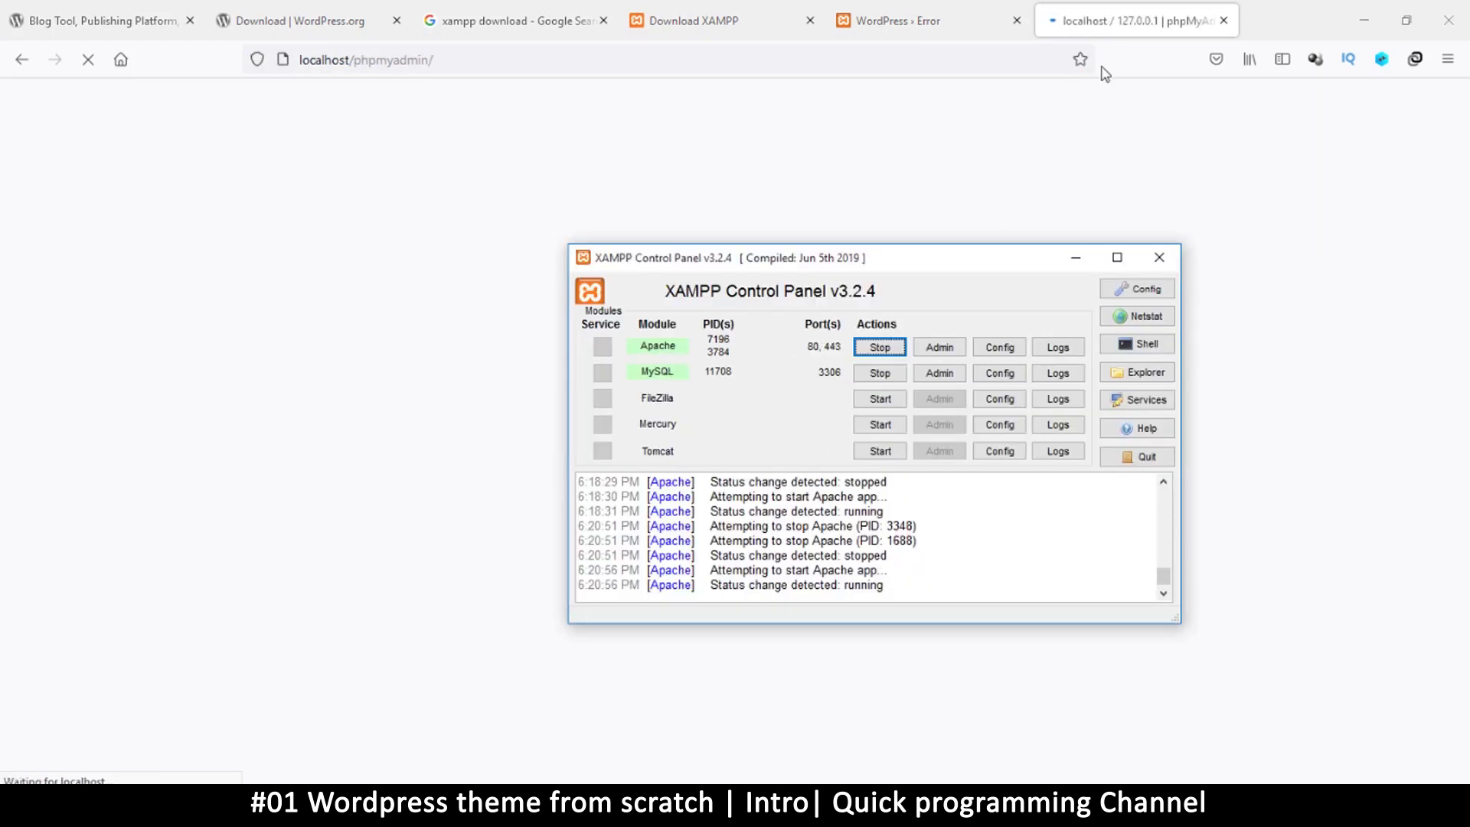
left_click(1116, 6)
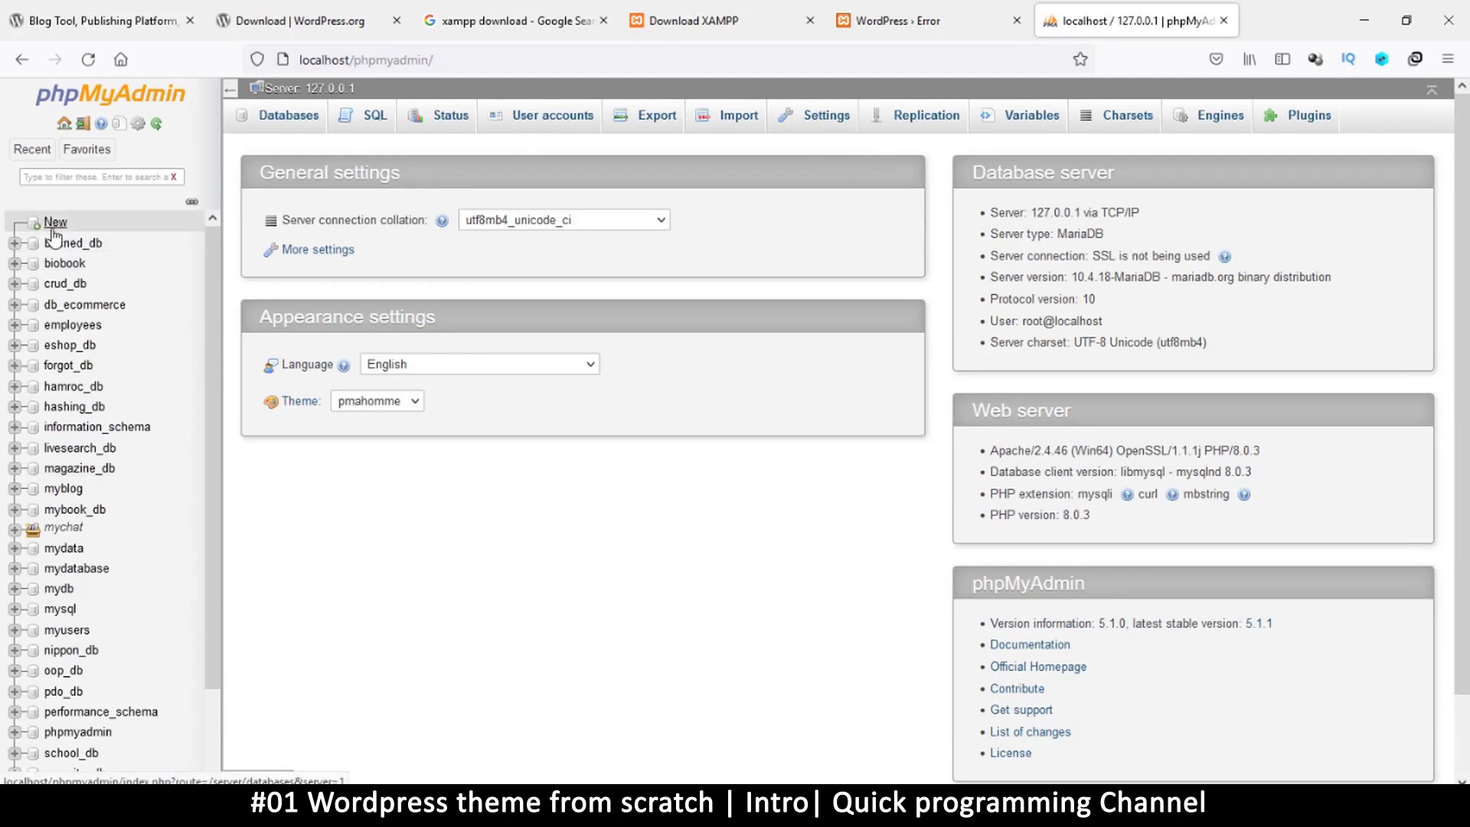
- Create a new database named wordpress in phpMyAdmin, then return to the WordPress error tab
left_click(55, 224)
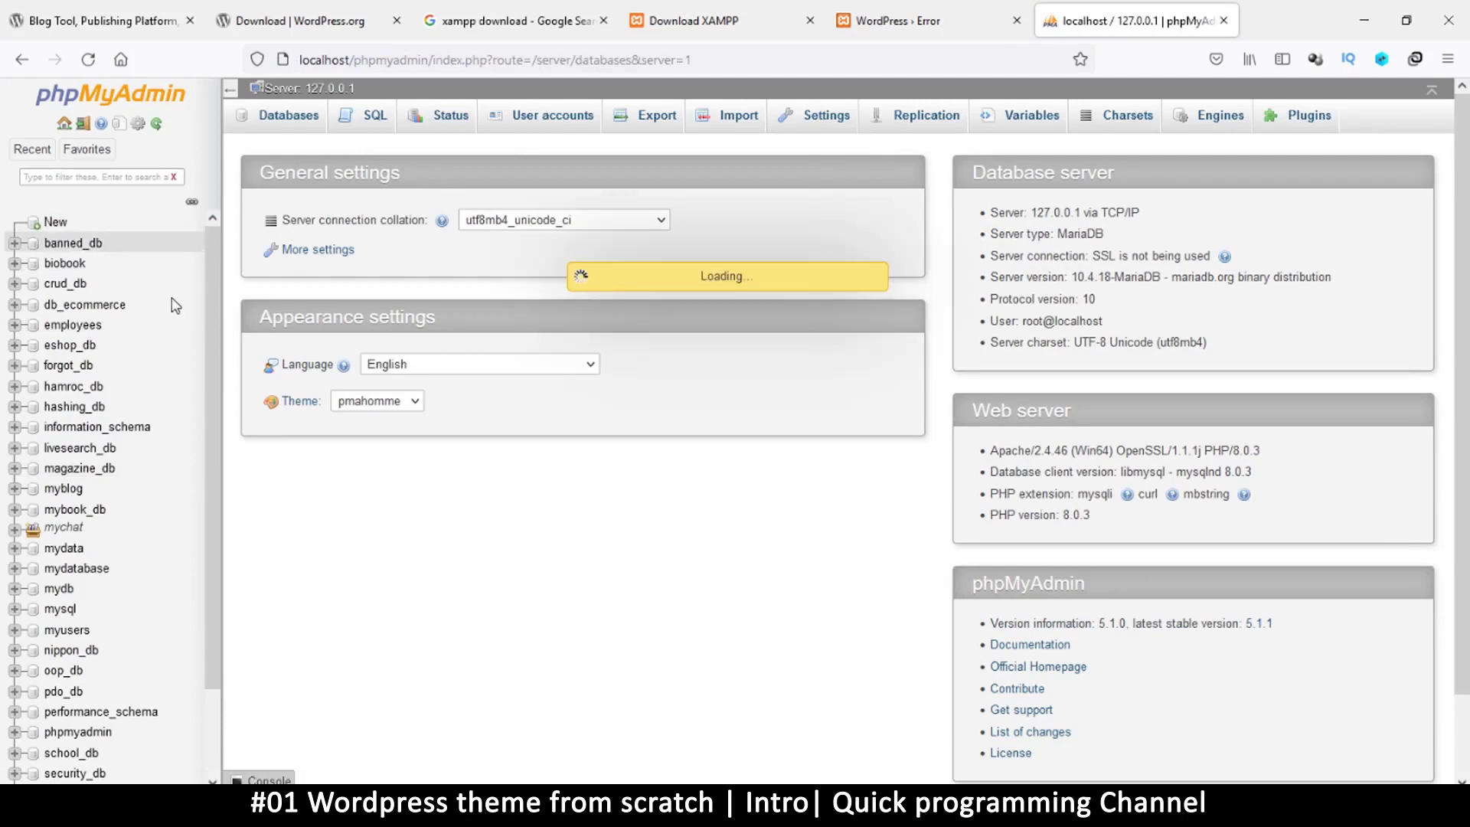
left_click(306, 248)
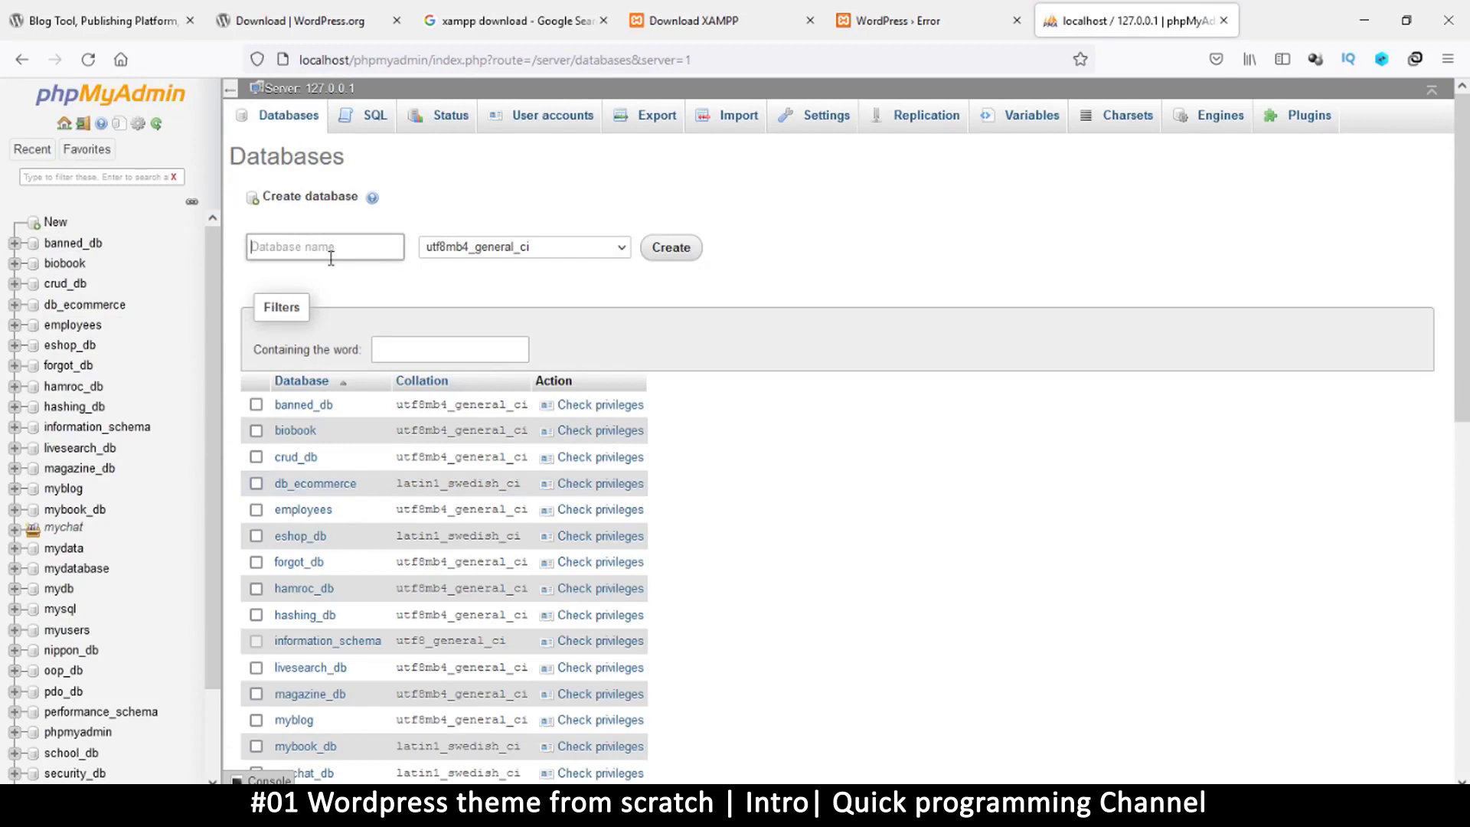
type("wordpress")
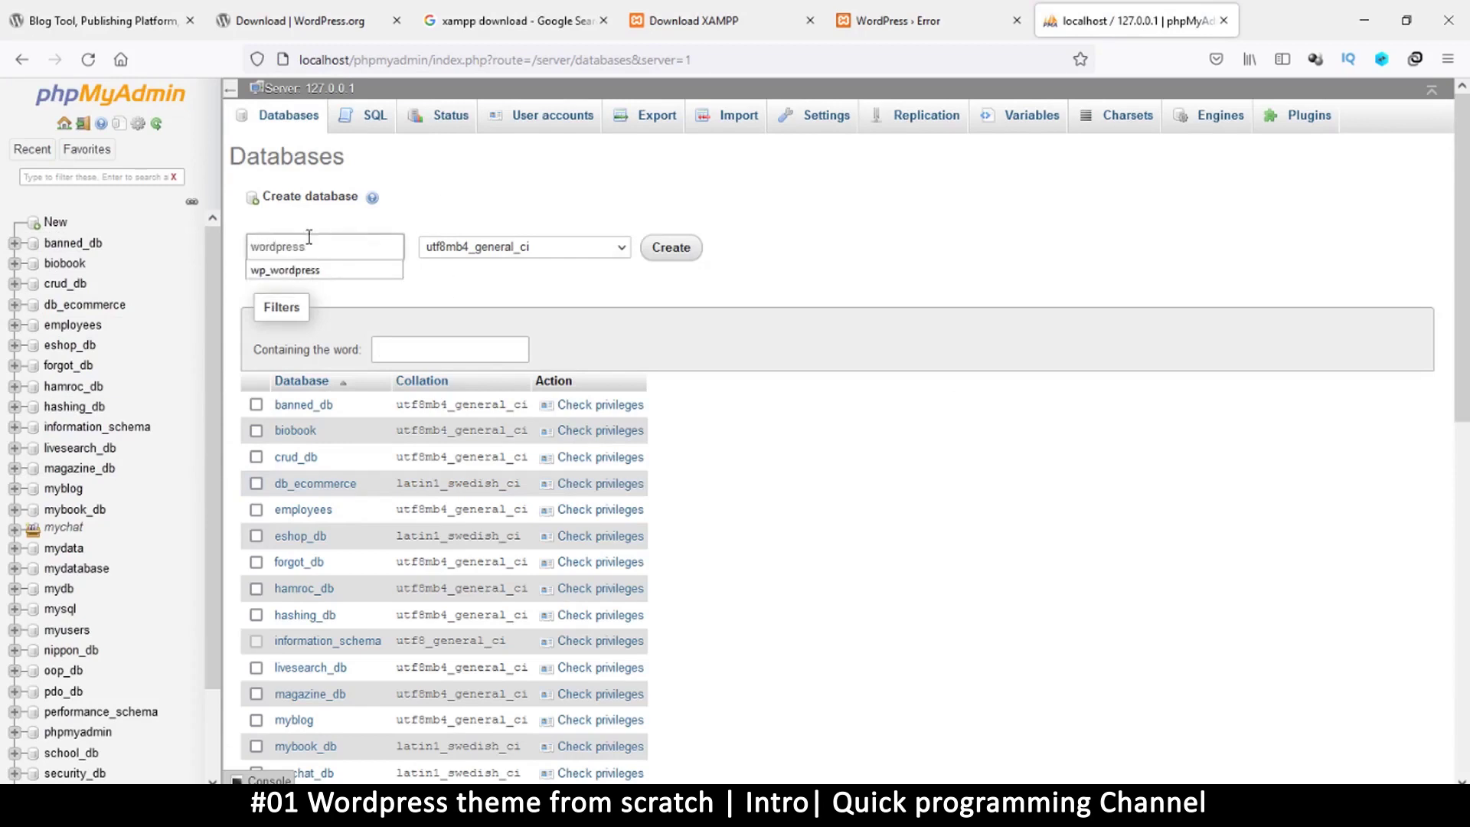
left_click(678, 257)
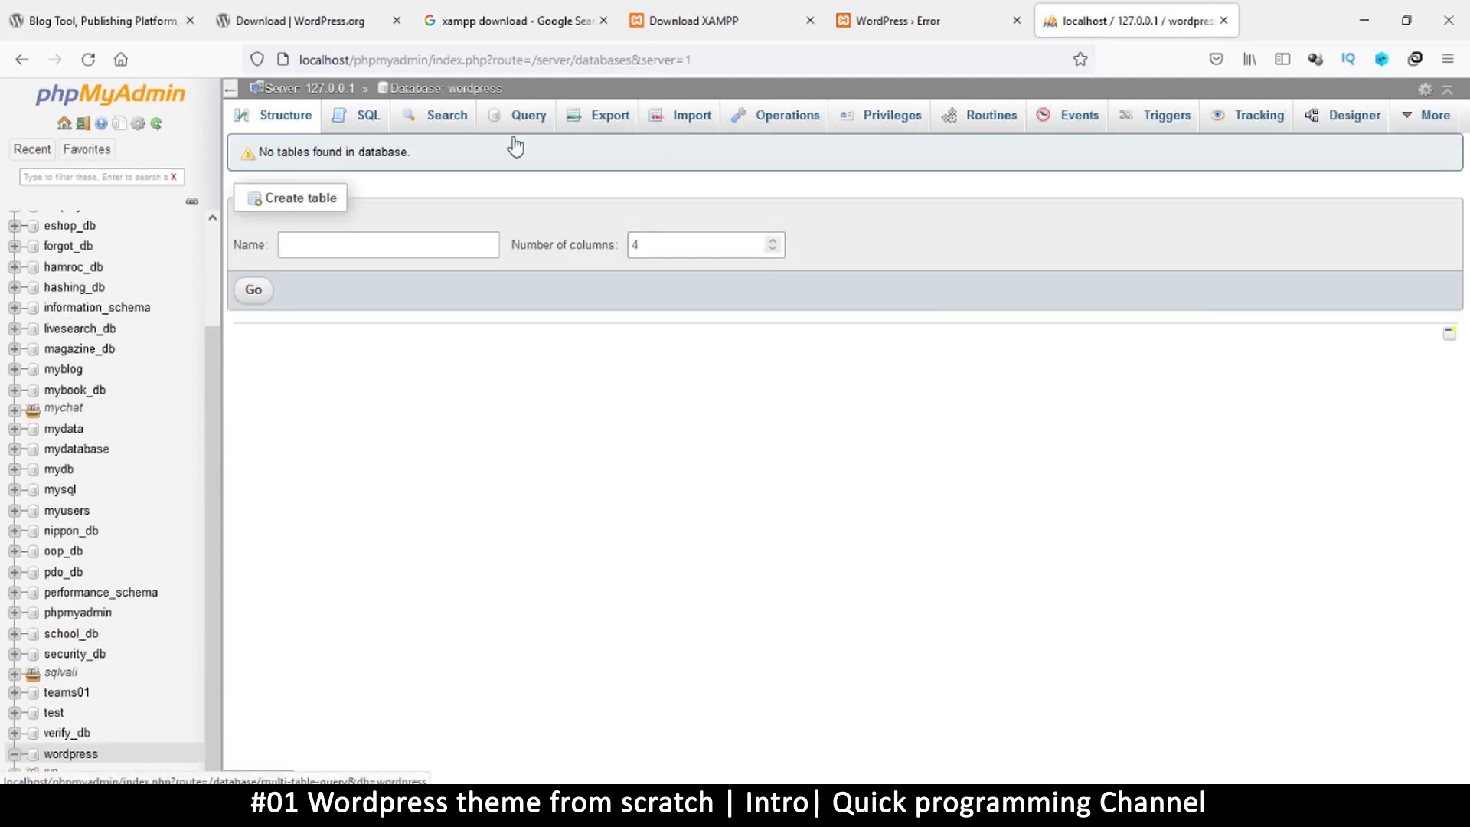
left_click(891, 9)
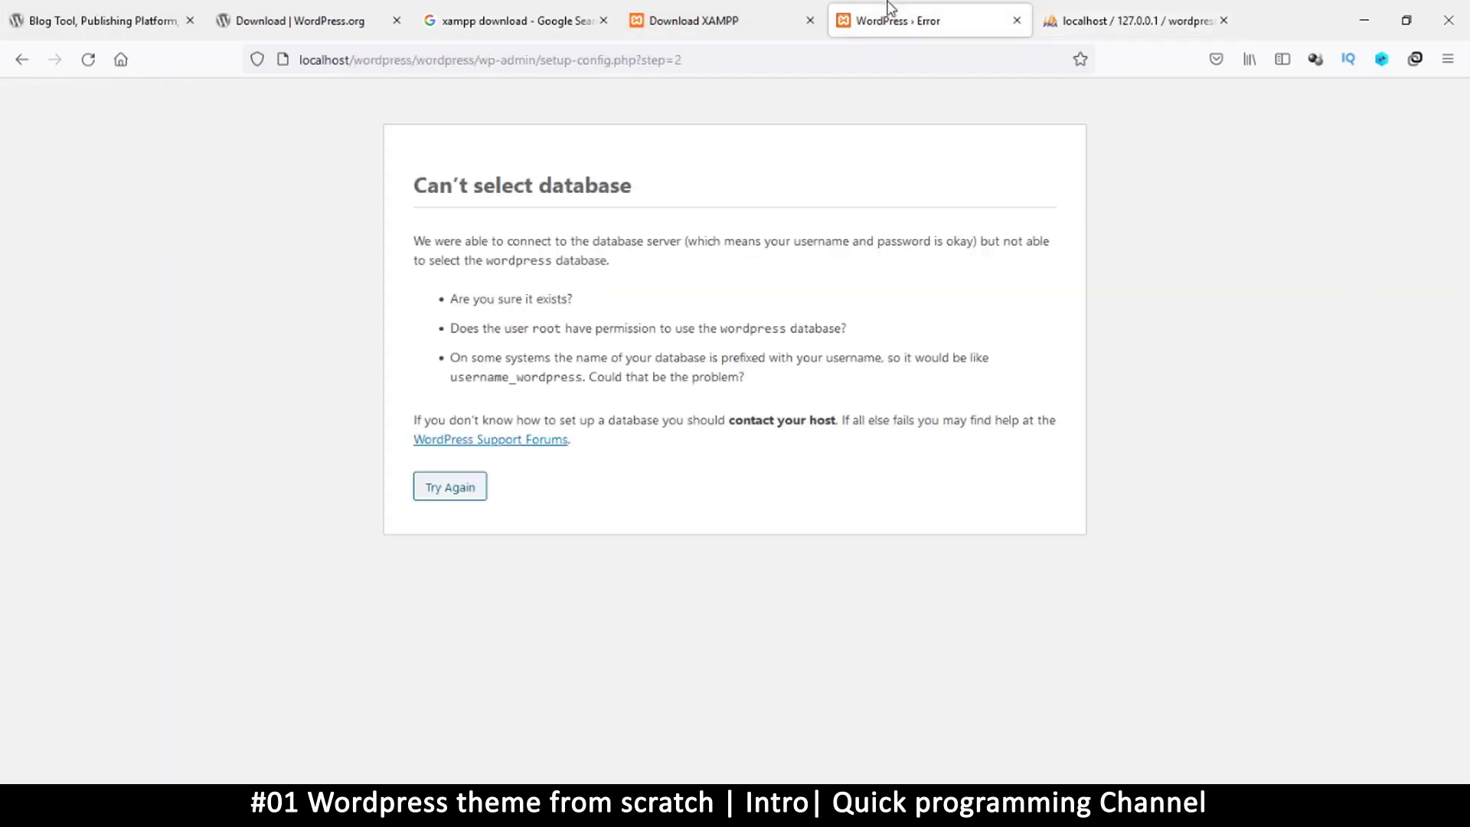
- Retry the connection form with username root and an empty password, and resubmit it
left_click(455, 493)
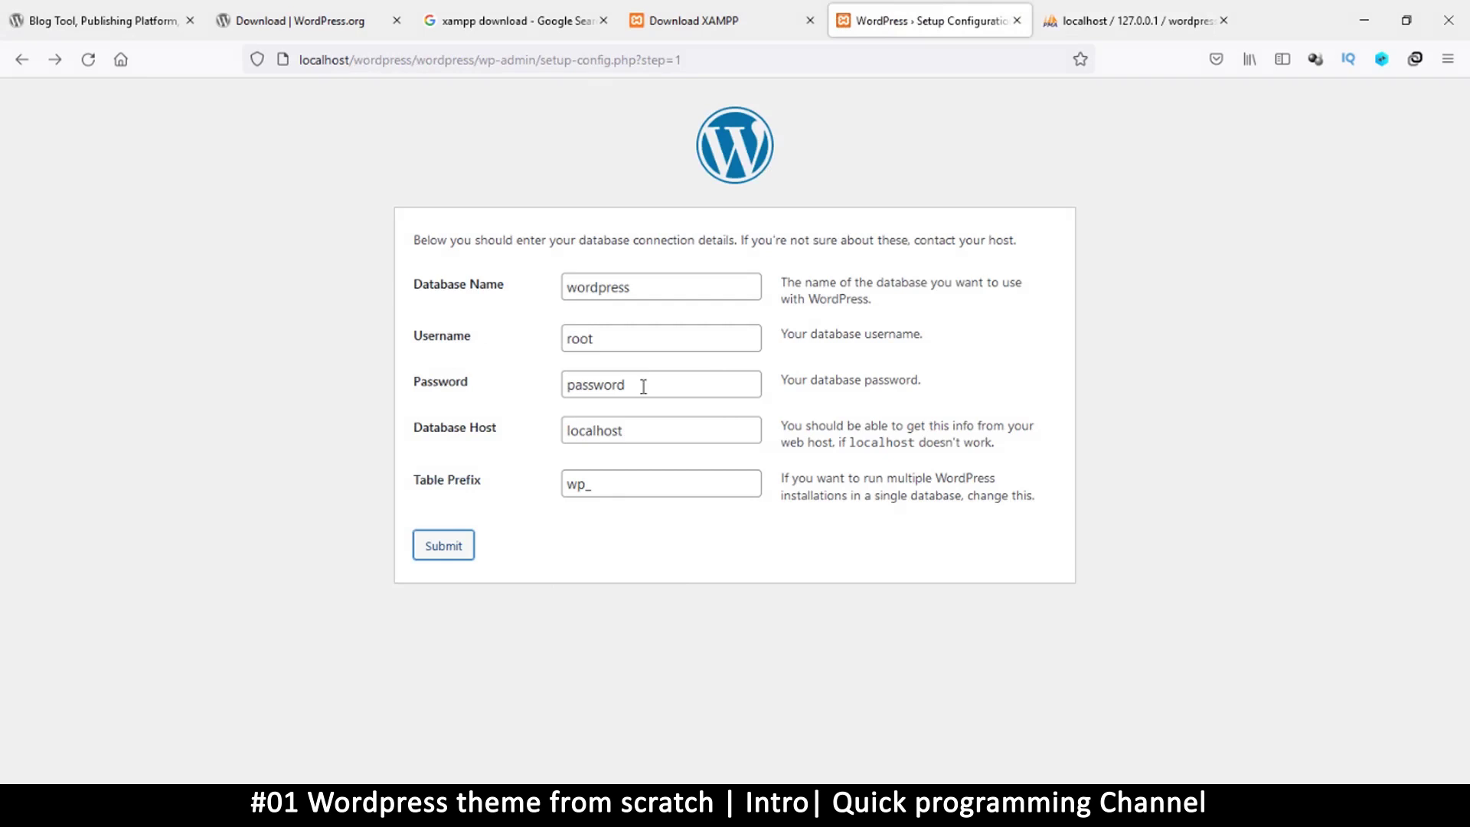
left_click_drag(658, 386, 531, 394)
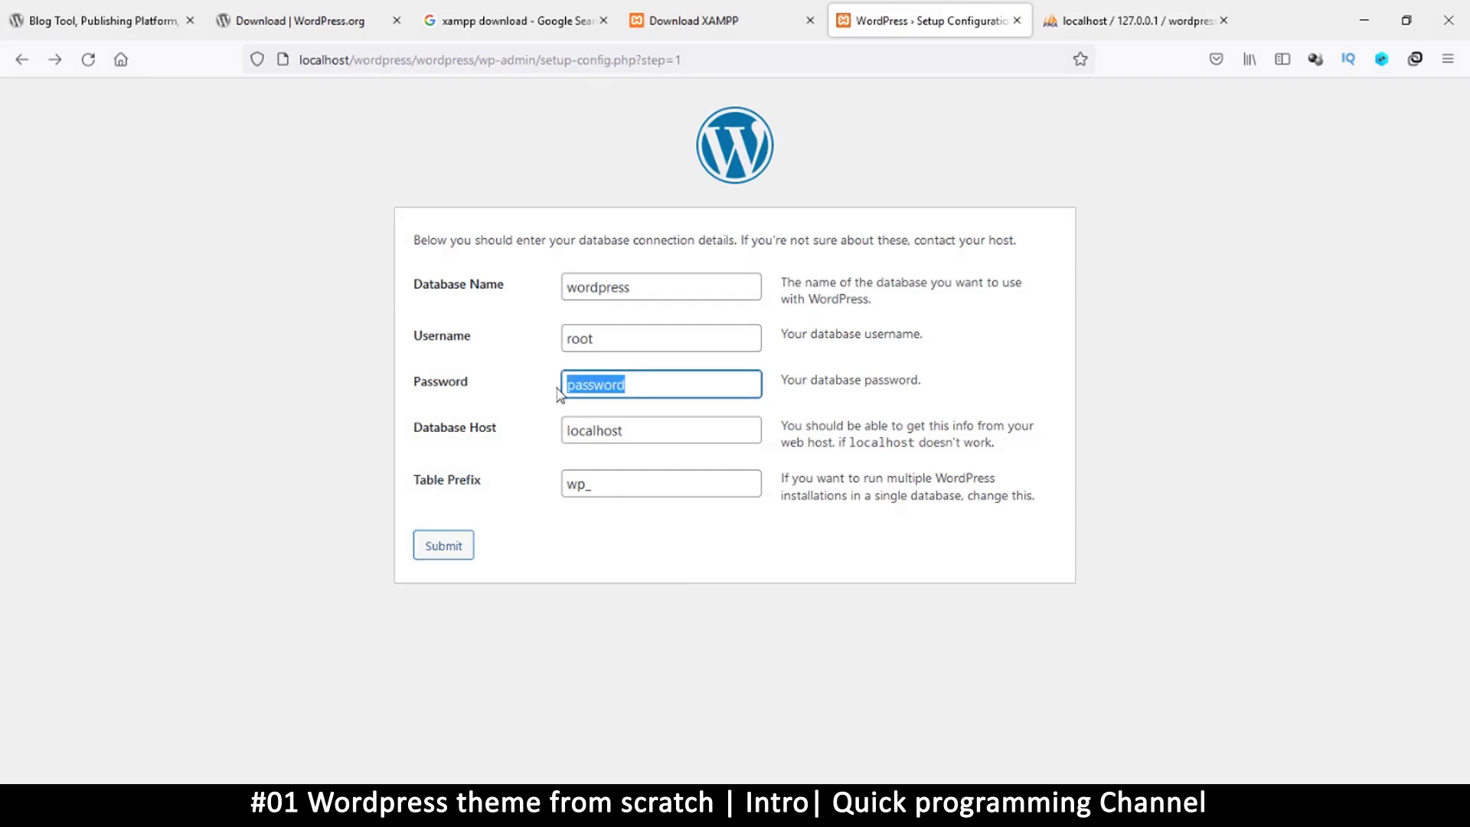
key("BackSpace")
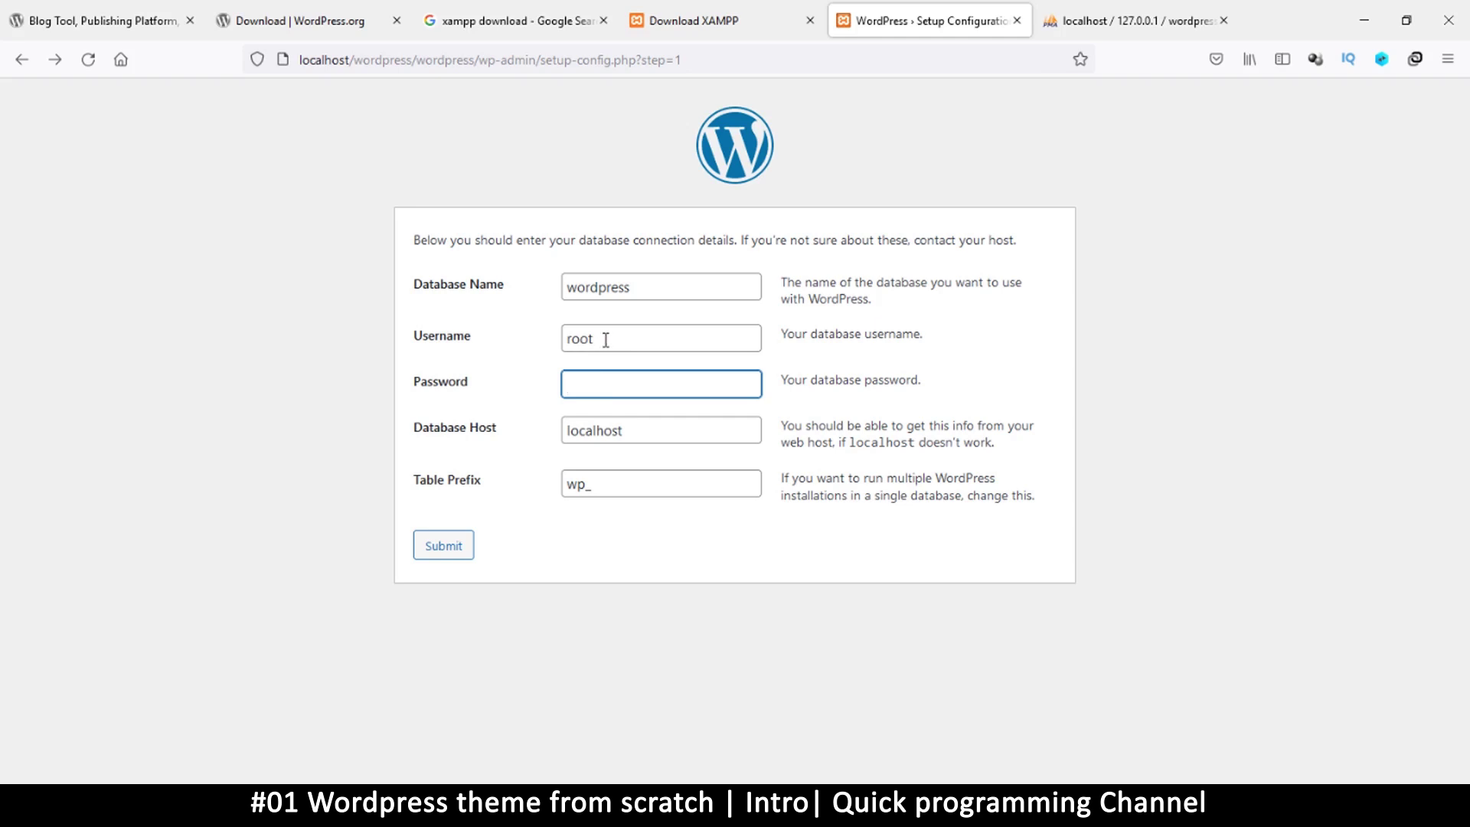
left_click(601, 338)
left_click(597, 381)
left_click_drag(601, 342, 555, 344)
left_click(605, 383)
left_click_drag(613, 338, 484, 340)
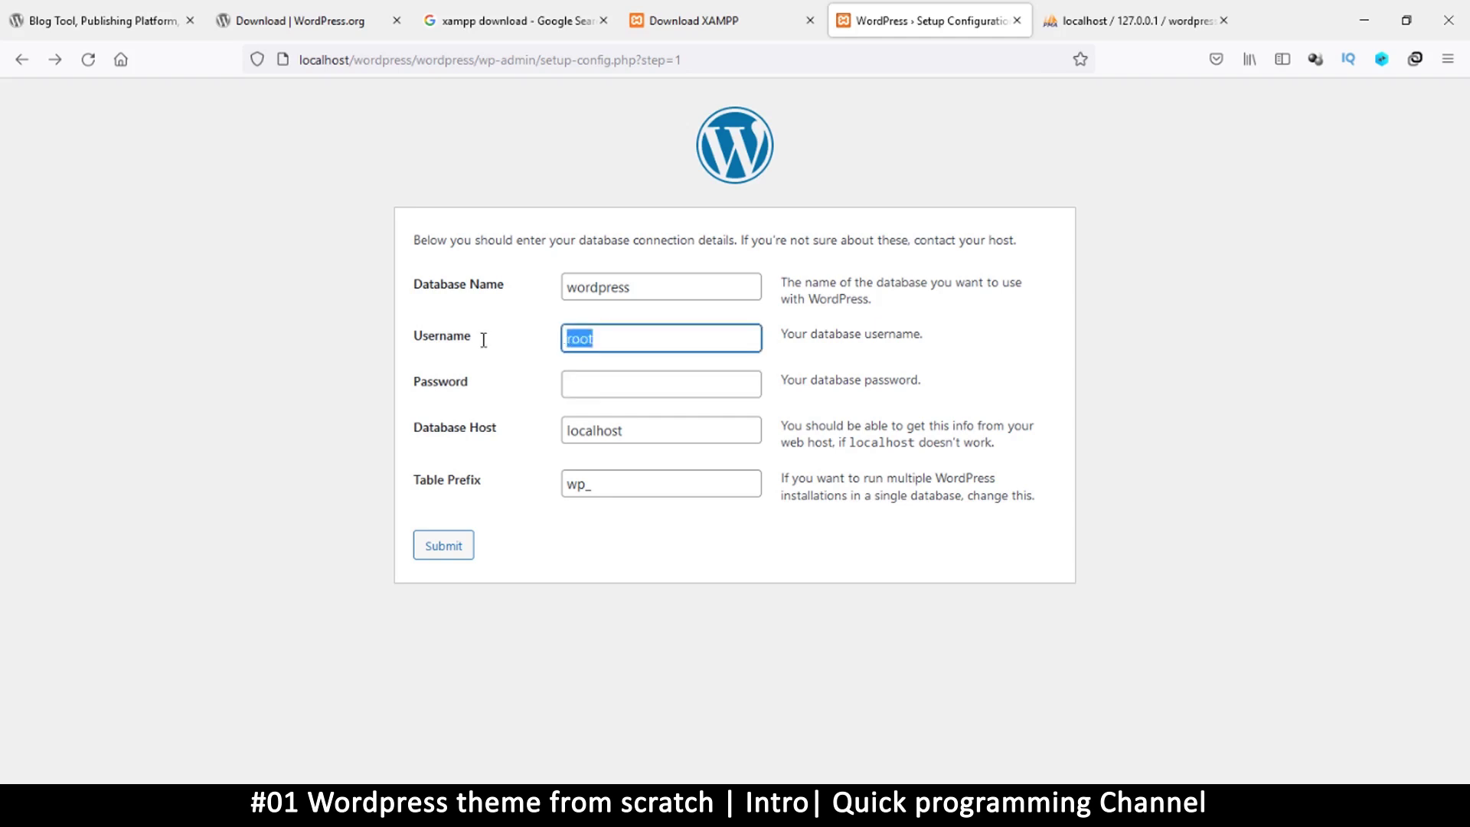
left_click(599, 387)
left_click(444, 548)
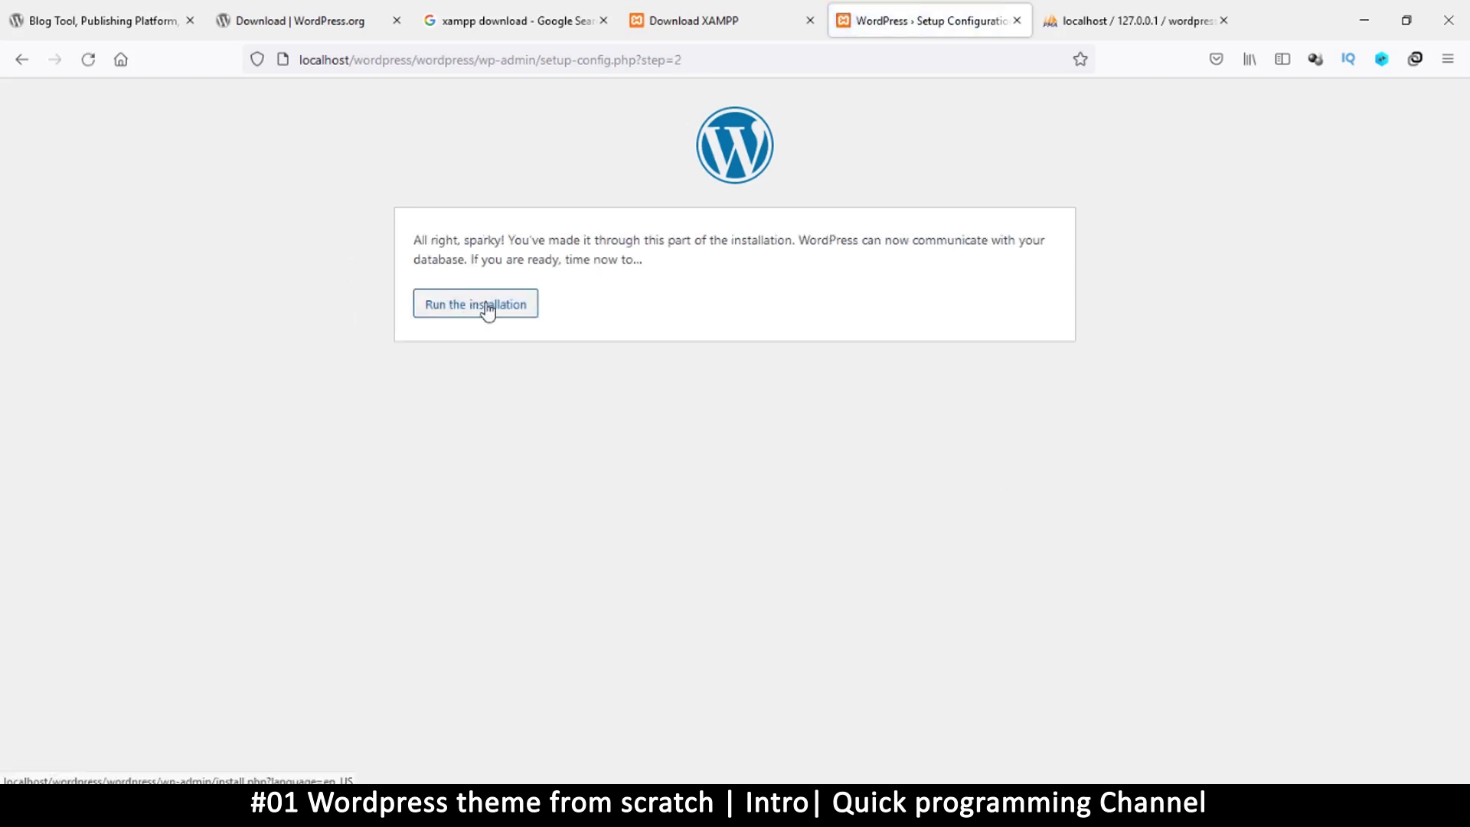
- Run the installation and enter site title 'My Blog' with the saved admin username
left_click(485, 307)
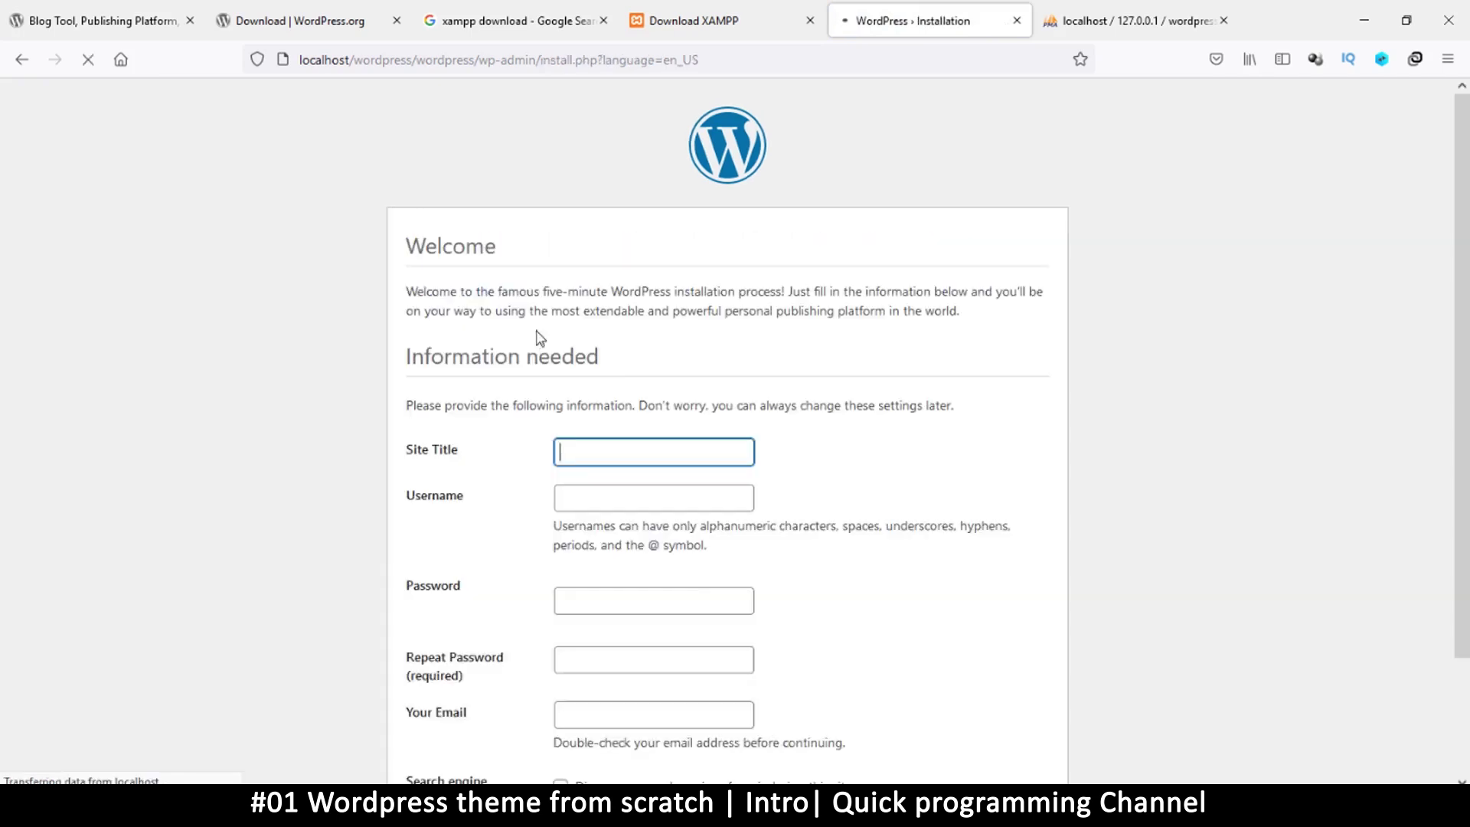
scroll(855, 420, "down", 2)
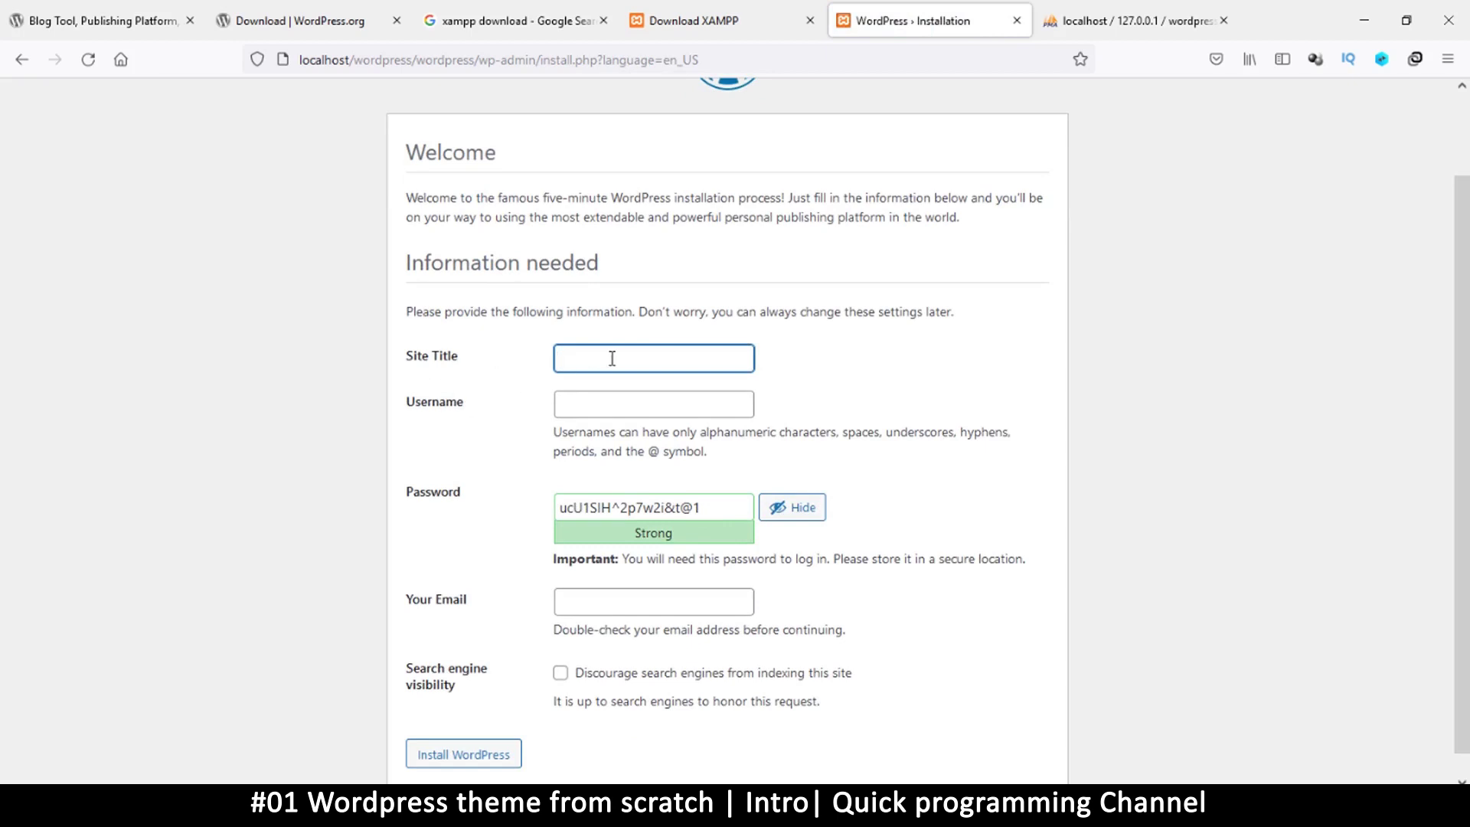
type("My Blog")
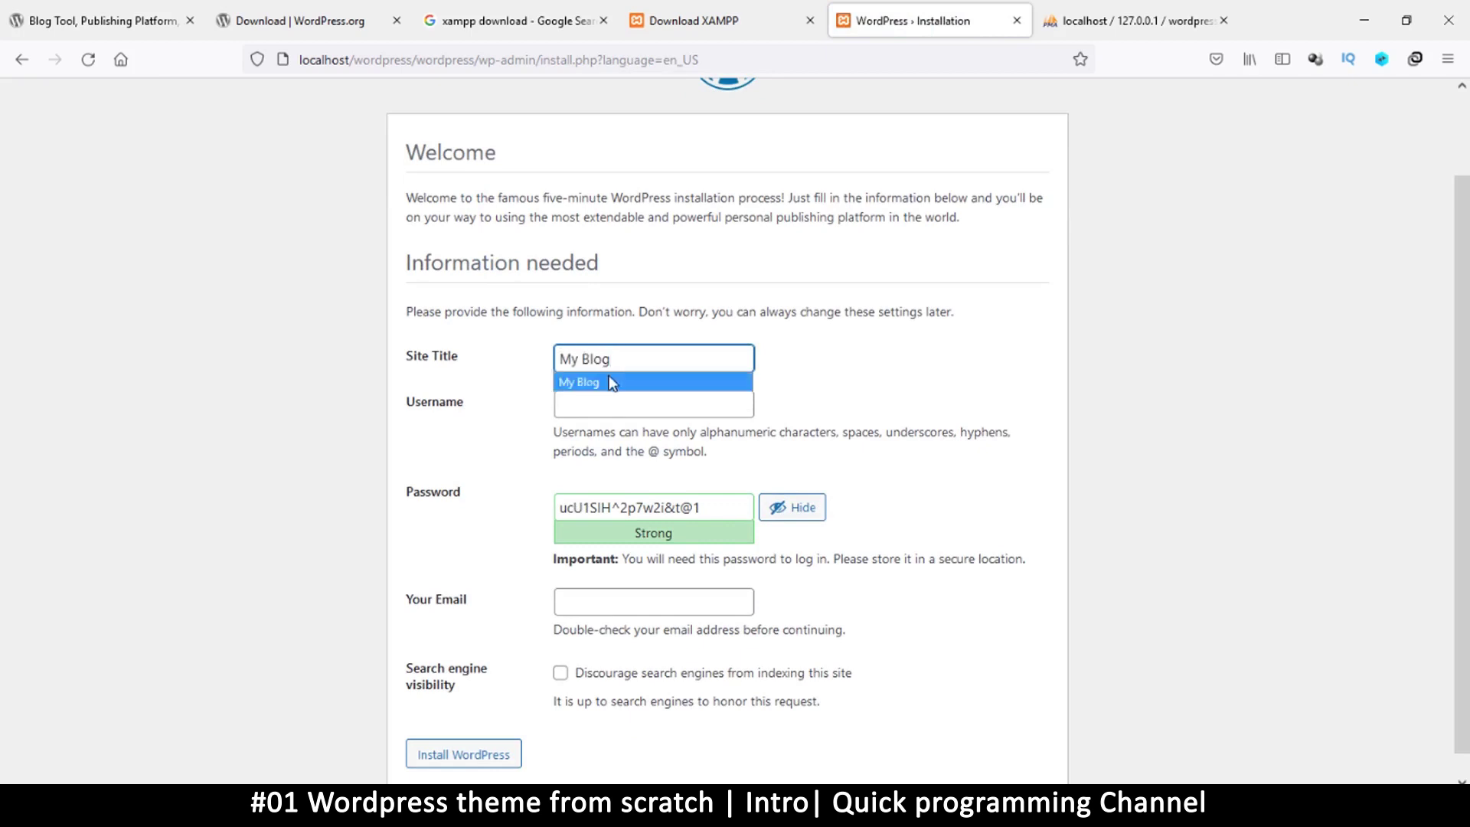
left_click(624, 402)
left_click(618, 429)
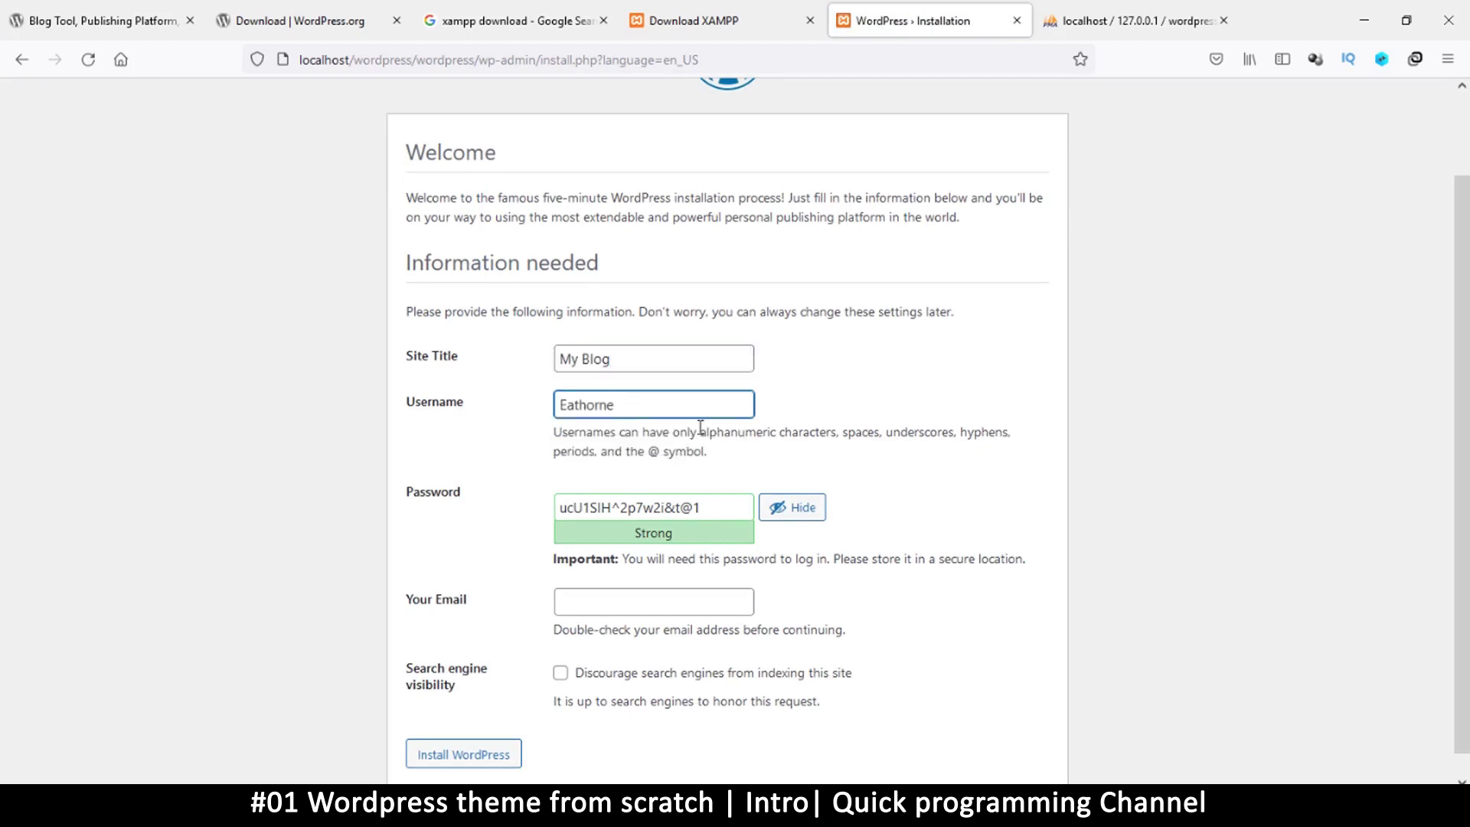
- Replace the generated password with a weak one and confirm its use
scroll(881, 421, "down", 1)
left_click_drag(715, 481, 509, 487)
left_click(775, 490)
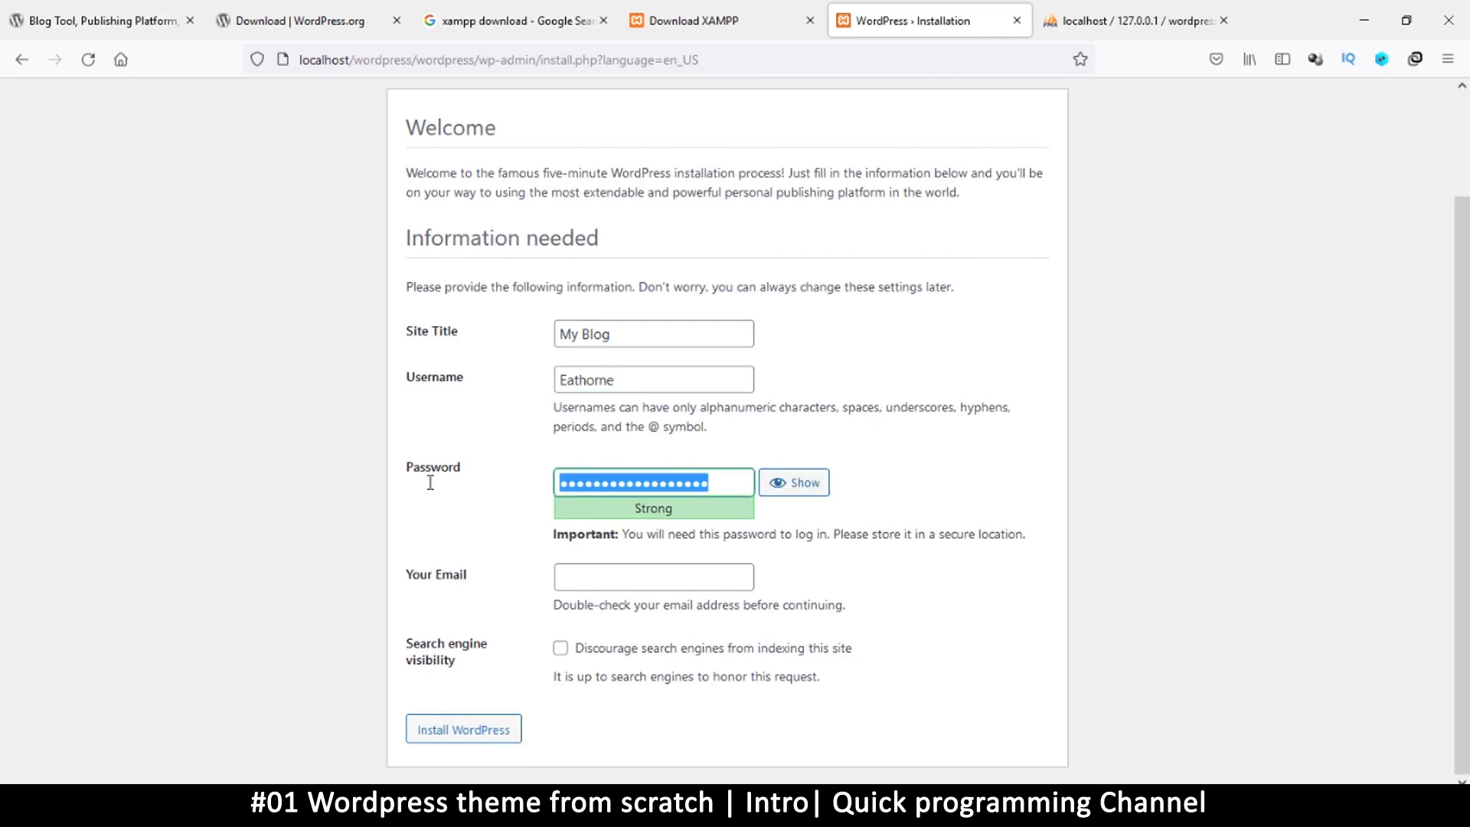
type("ad")
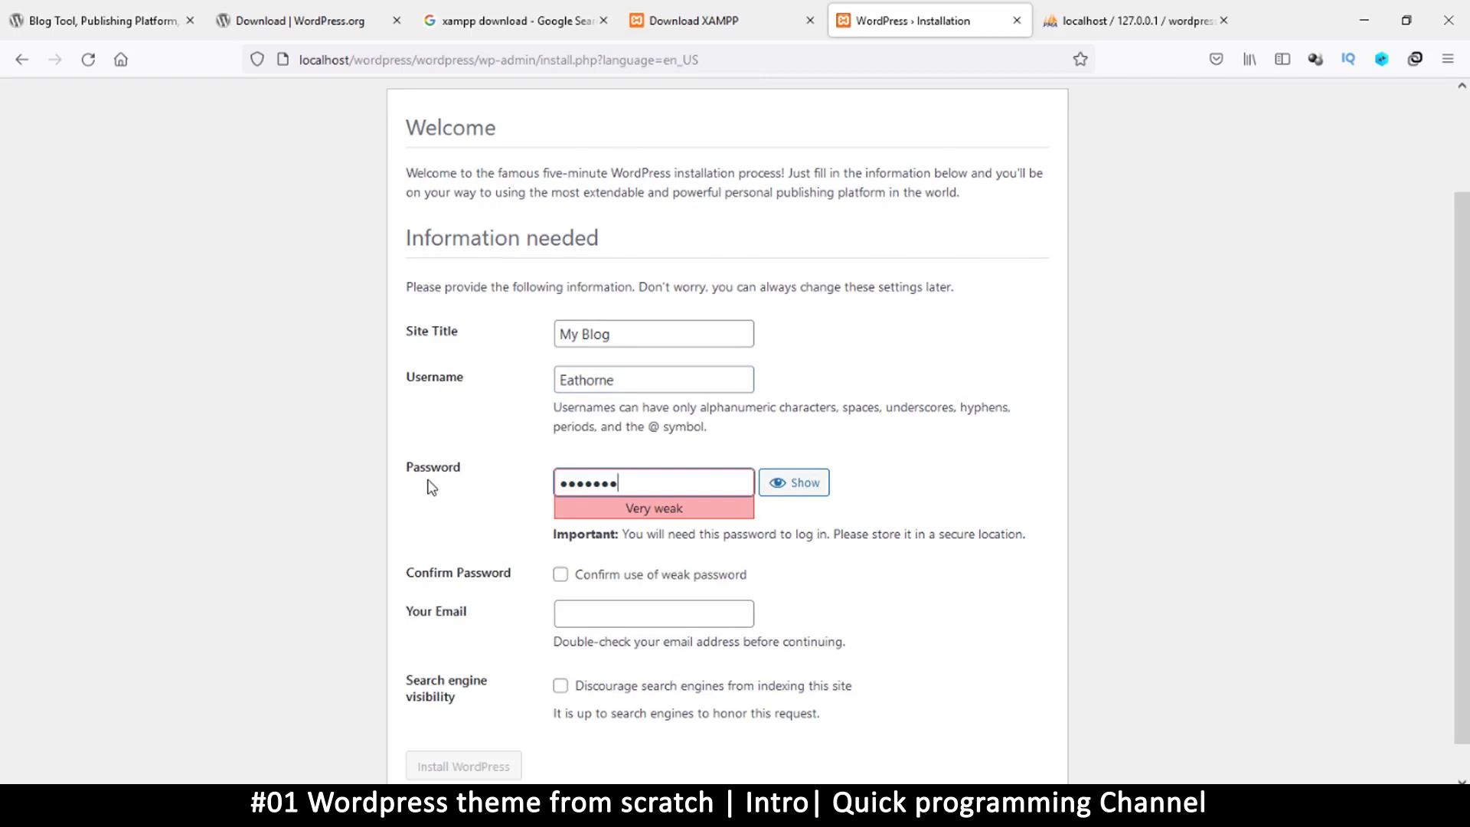
key("ctrl+a")
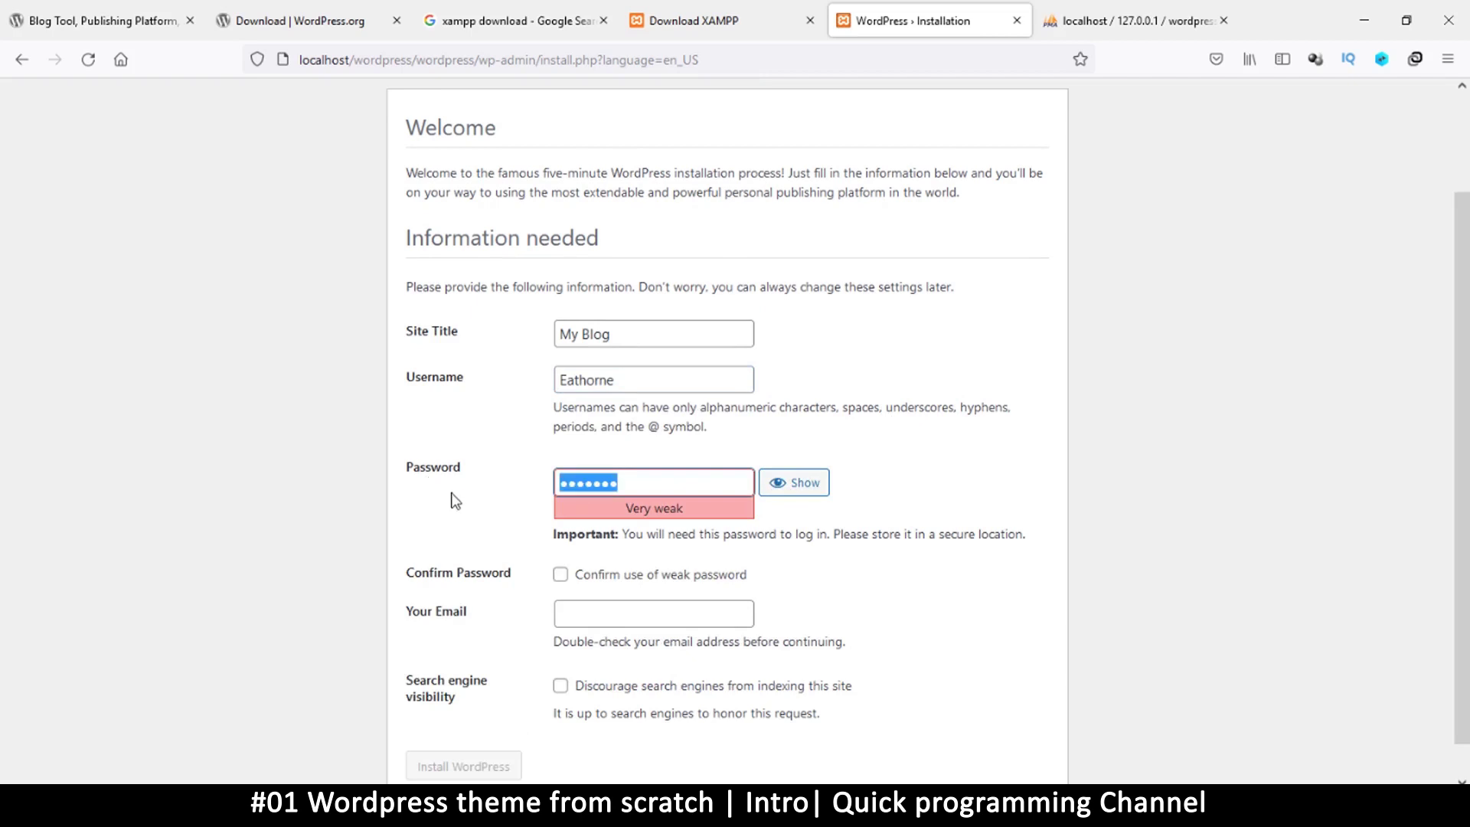
key("BackSpace")
left_click(793, 484)
left_click(688, 479)
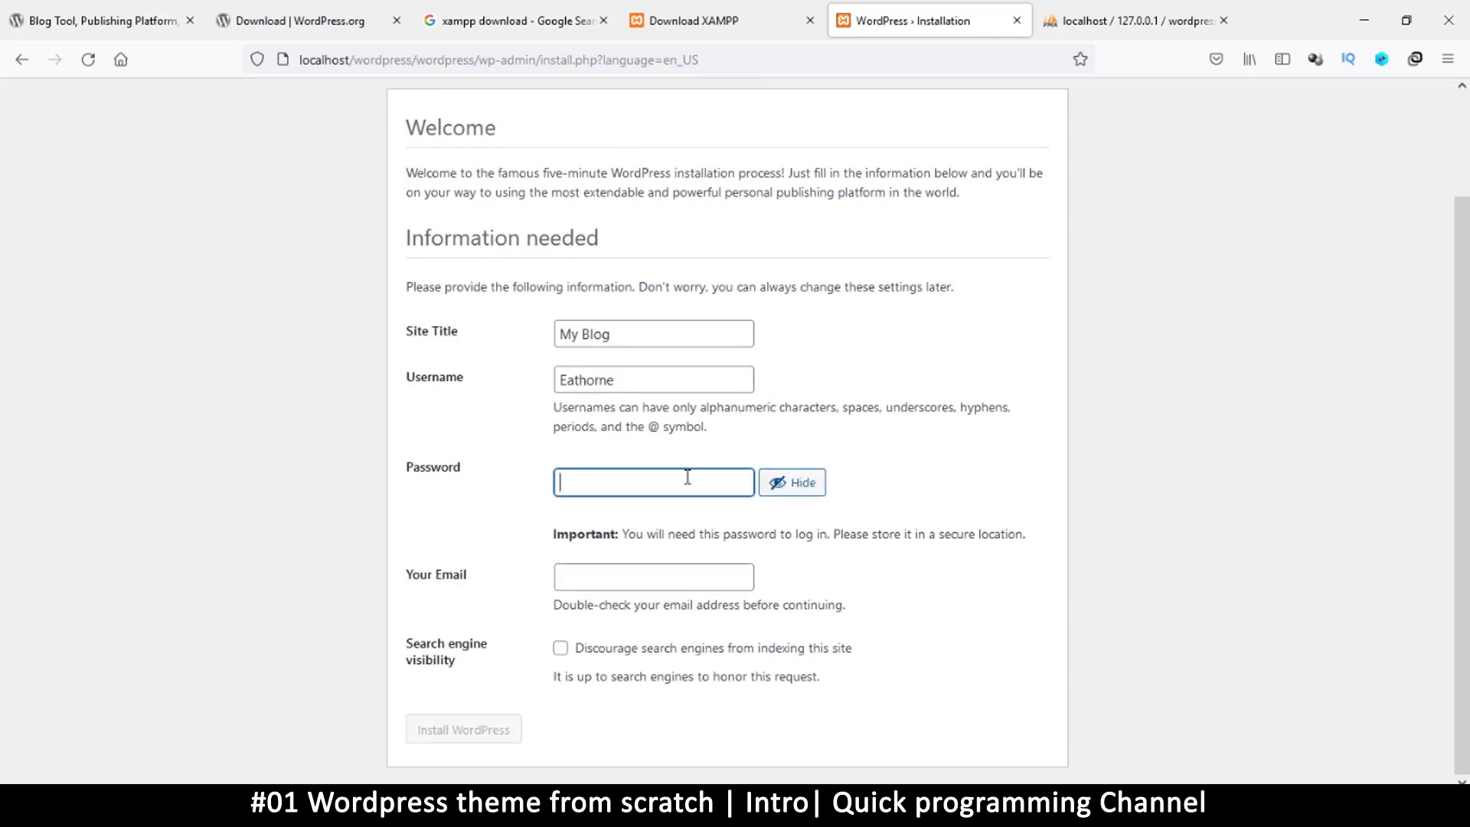
type("password")
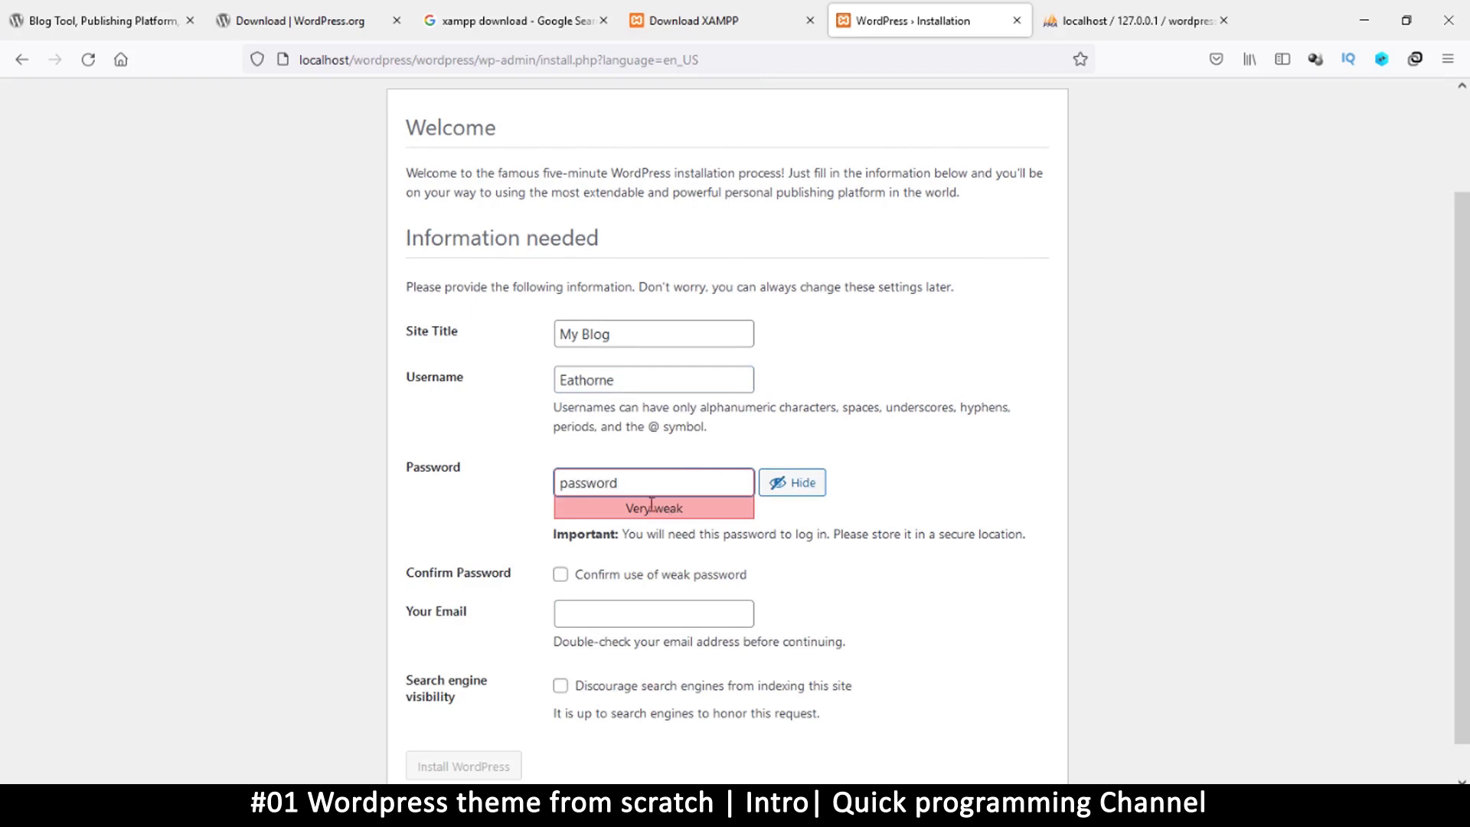
scroll(659, 506, "down", 1)
double_click(568, 447)
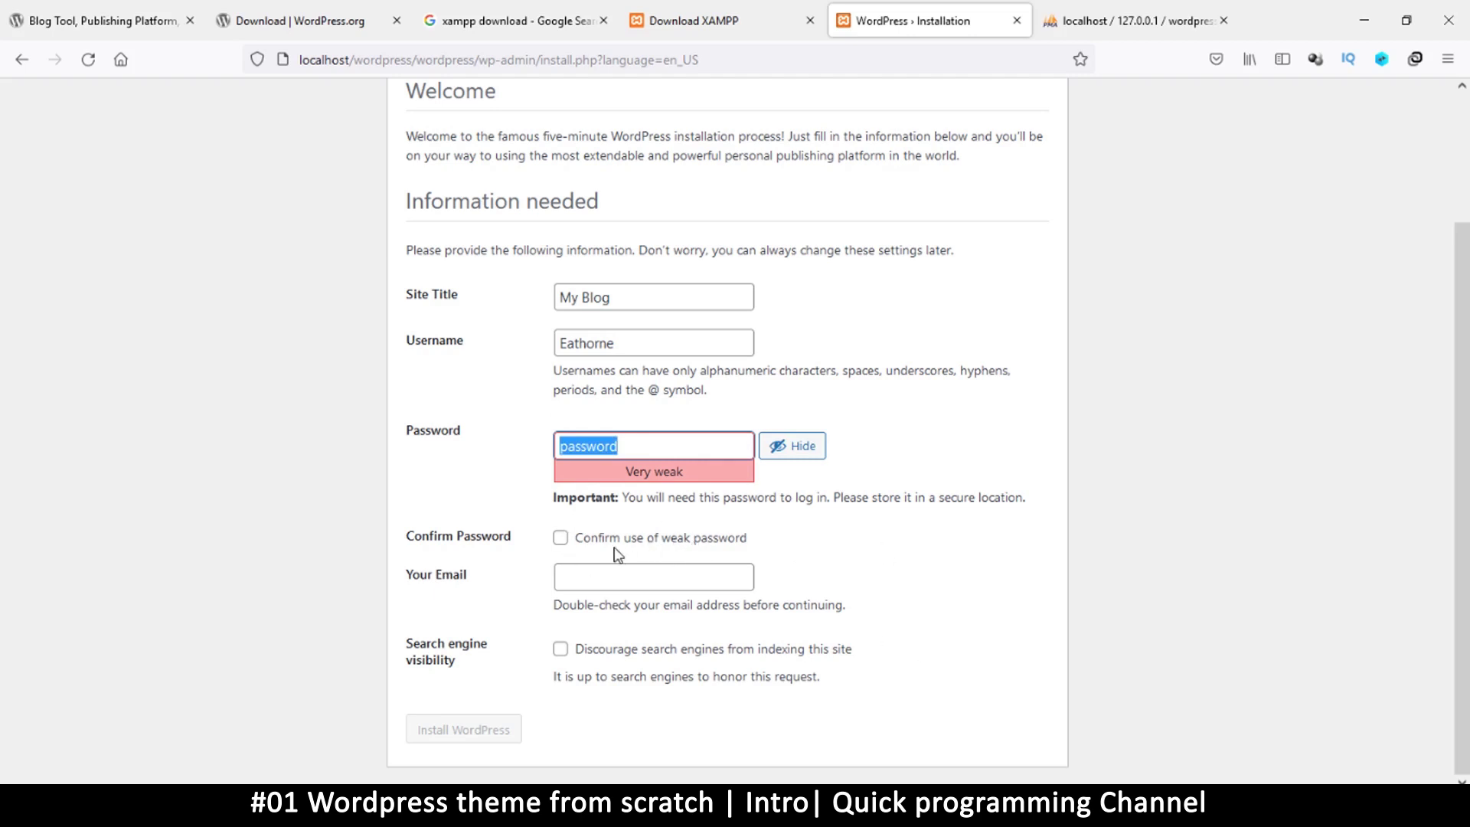
left_click(559, 539)
- Fill in the saved admin email address
left_click(606, 580)
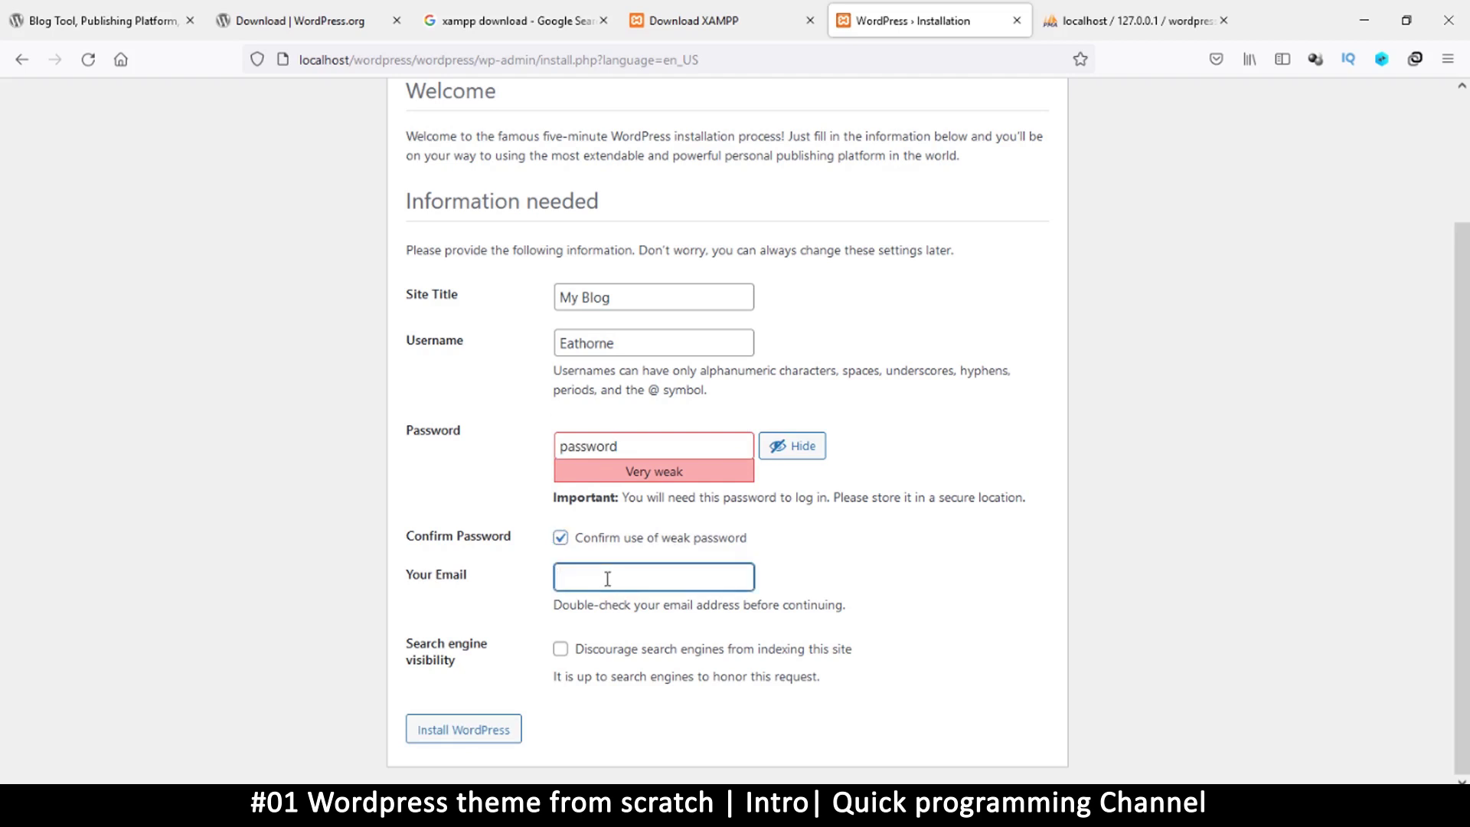
type("eath")
left_click(620, 602)
- Install WordPress, glance at phpMyAdmin, and return to the Success! confirmation page
left_click(465, 731)
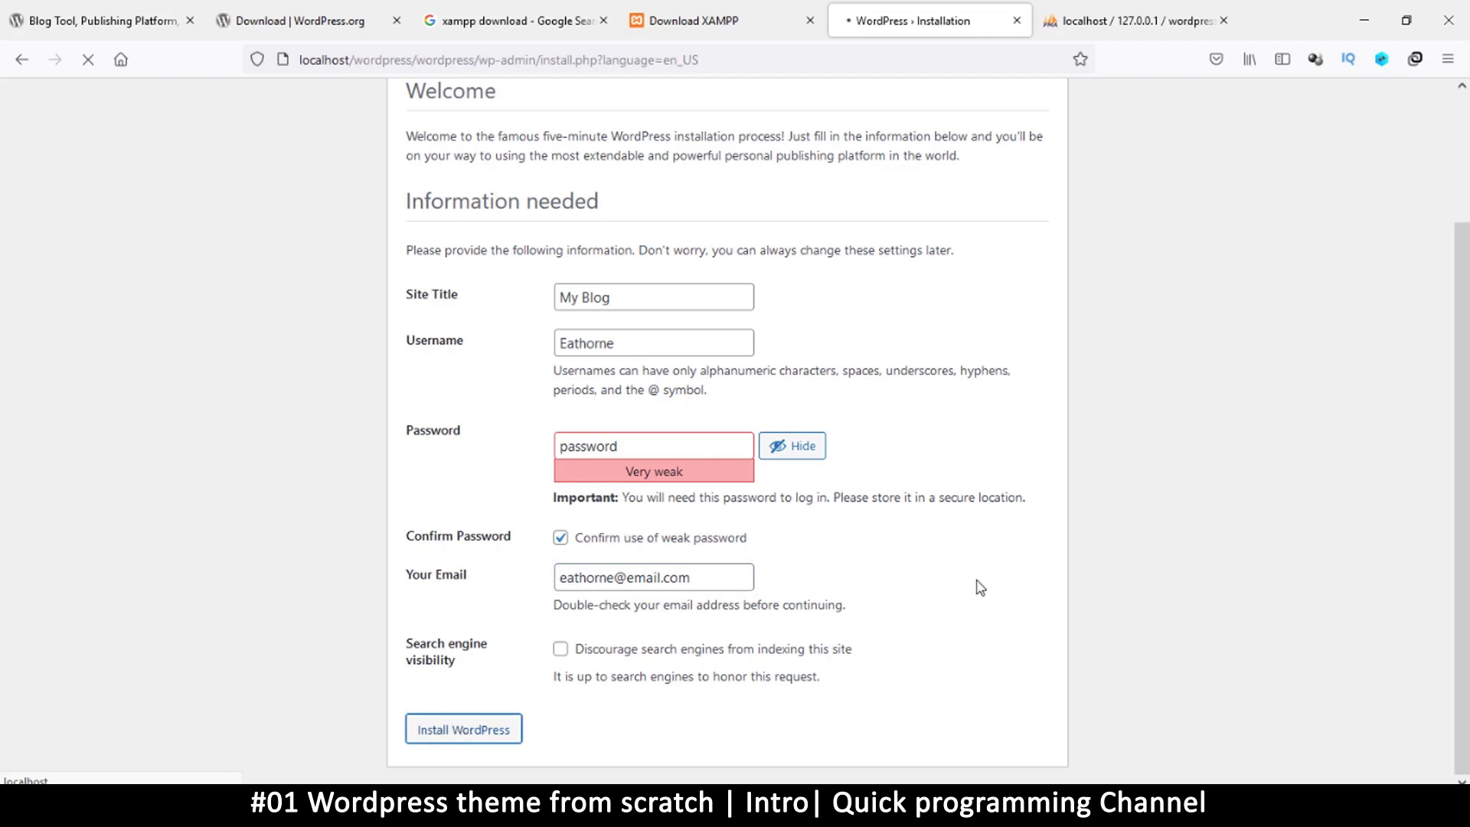
scroll(981, 589, "up", 2)
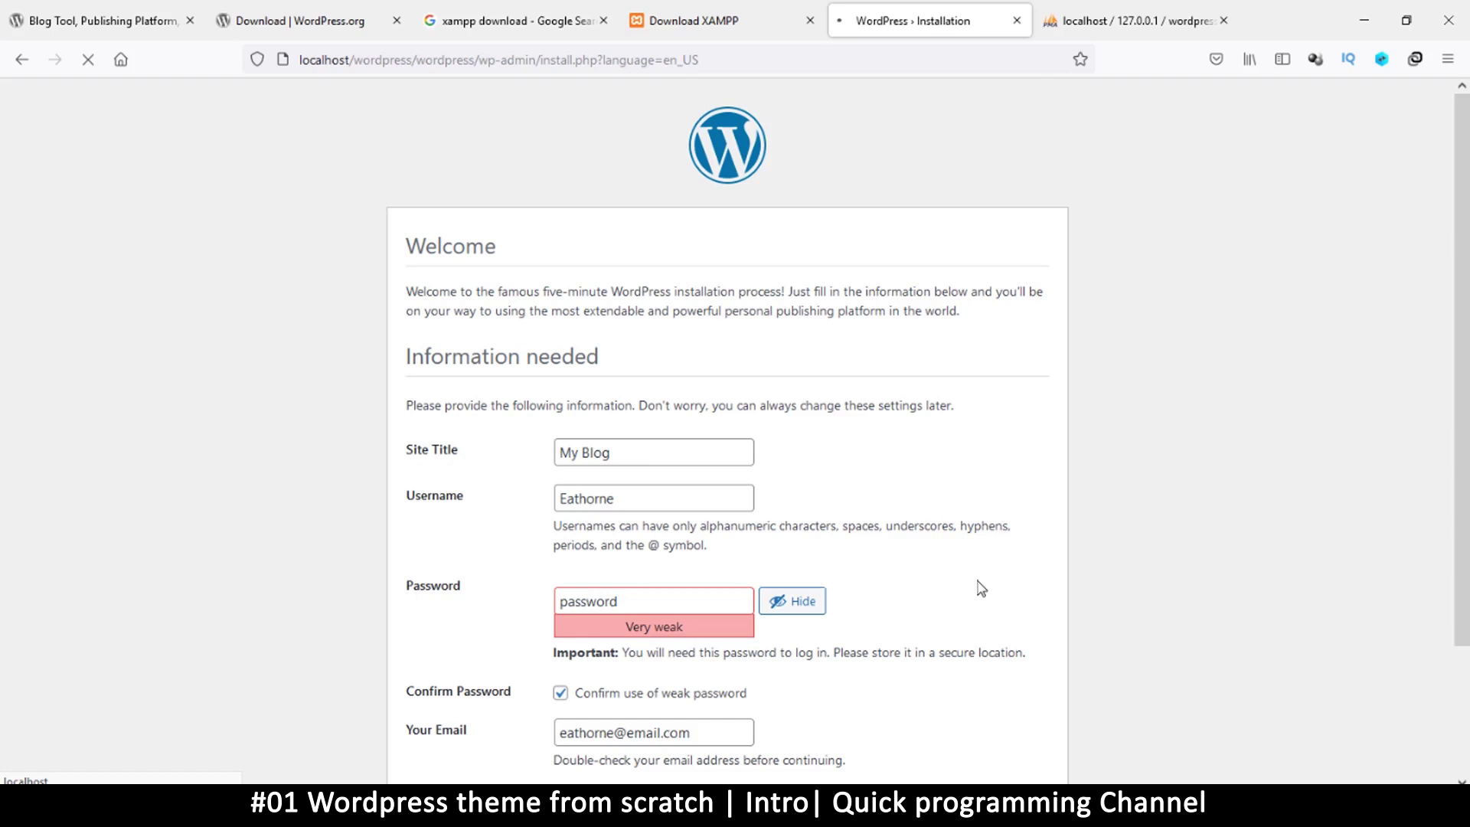
scroll(981, 589, "down", 2)
scroll(981, 589, "up", 2)
left_click(1119, 29)
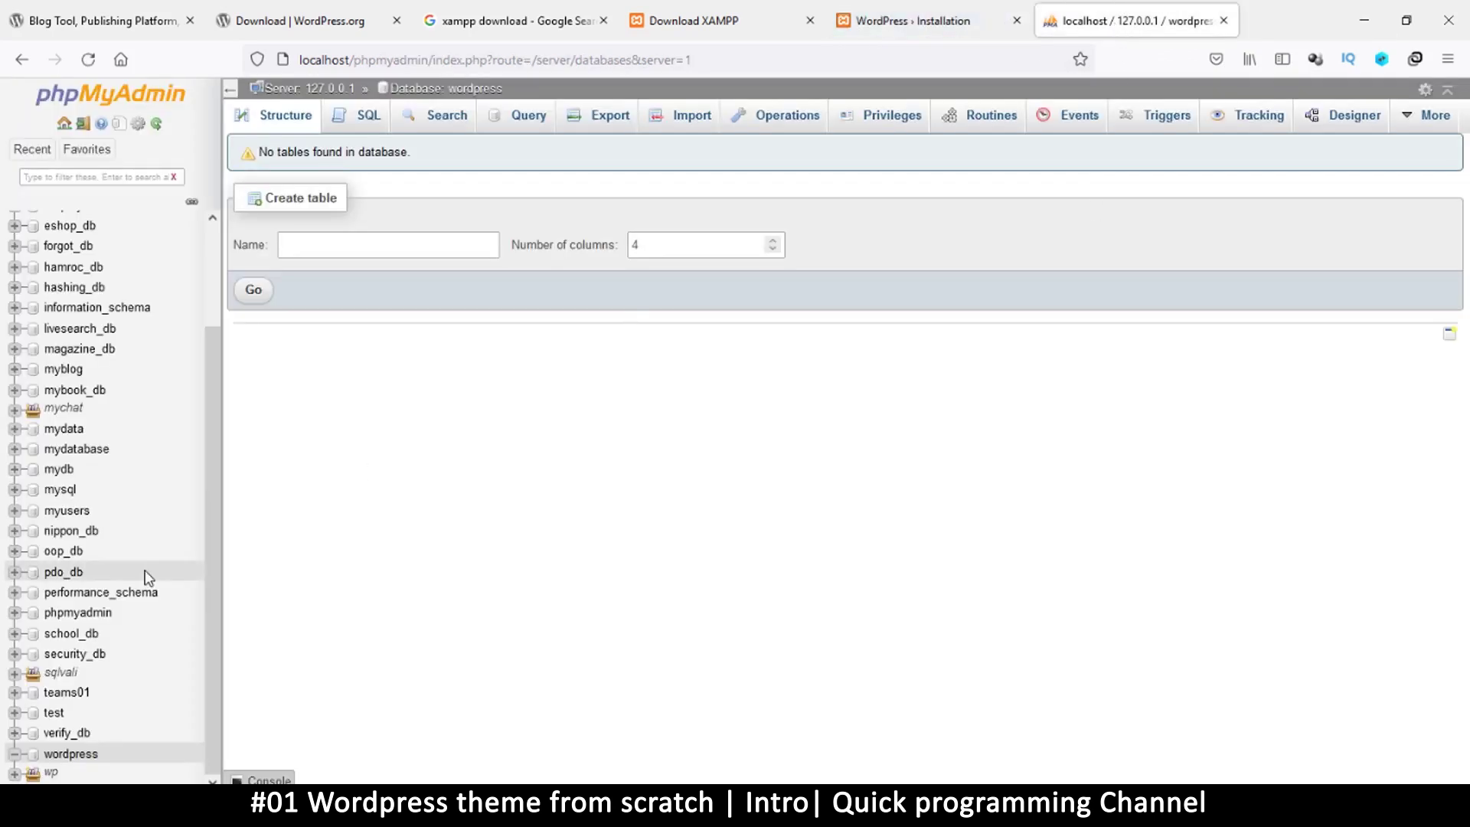
left_click(922, 19)
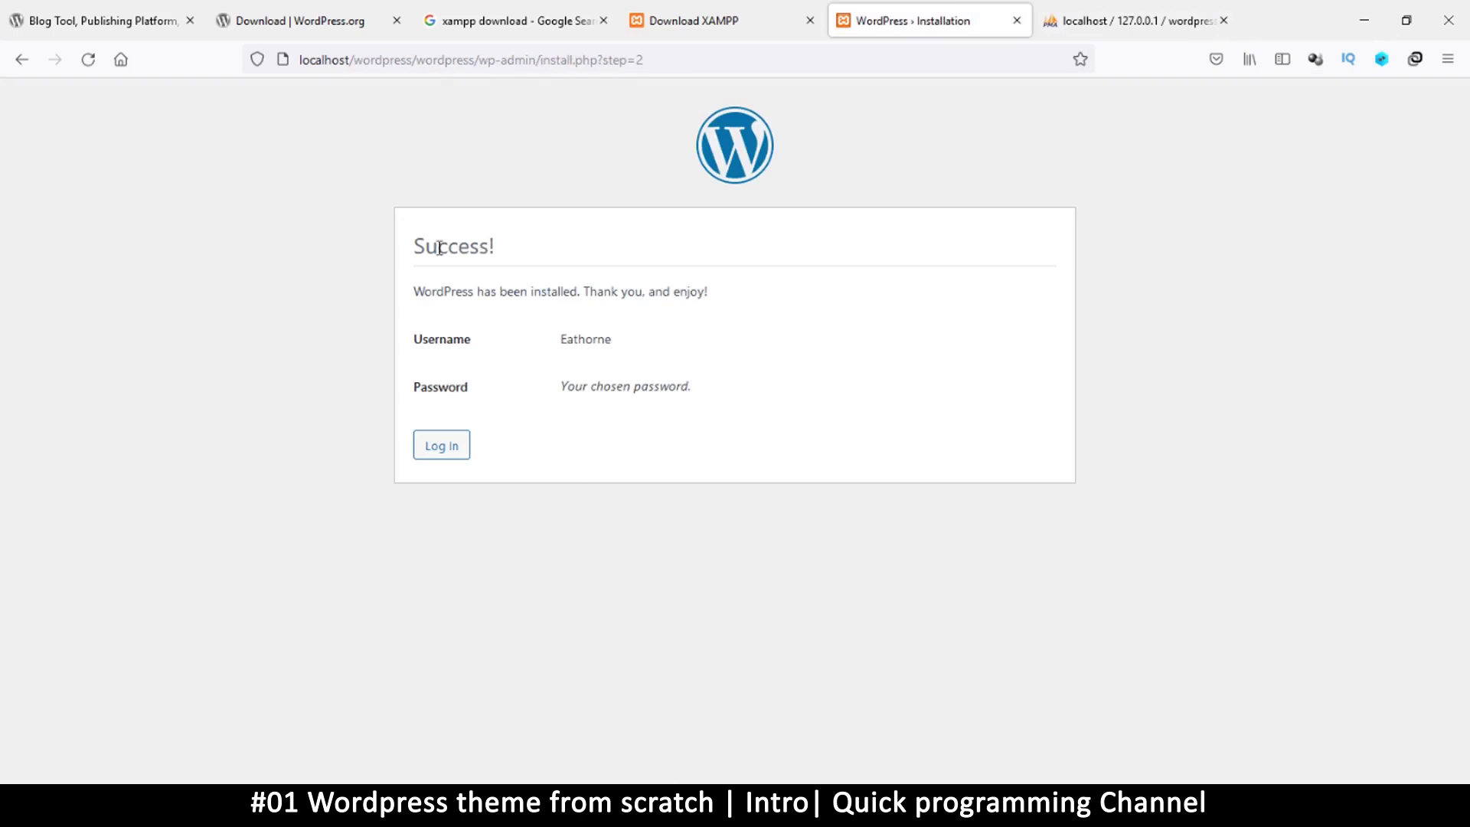
left_click_drag(421, 249, 578, 246)
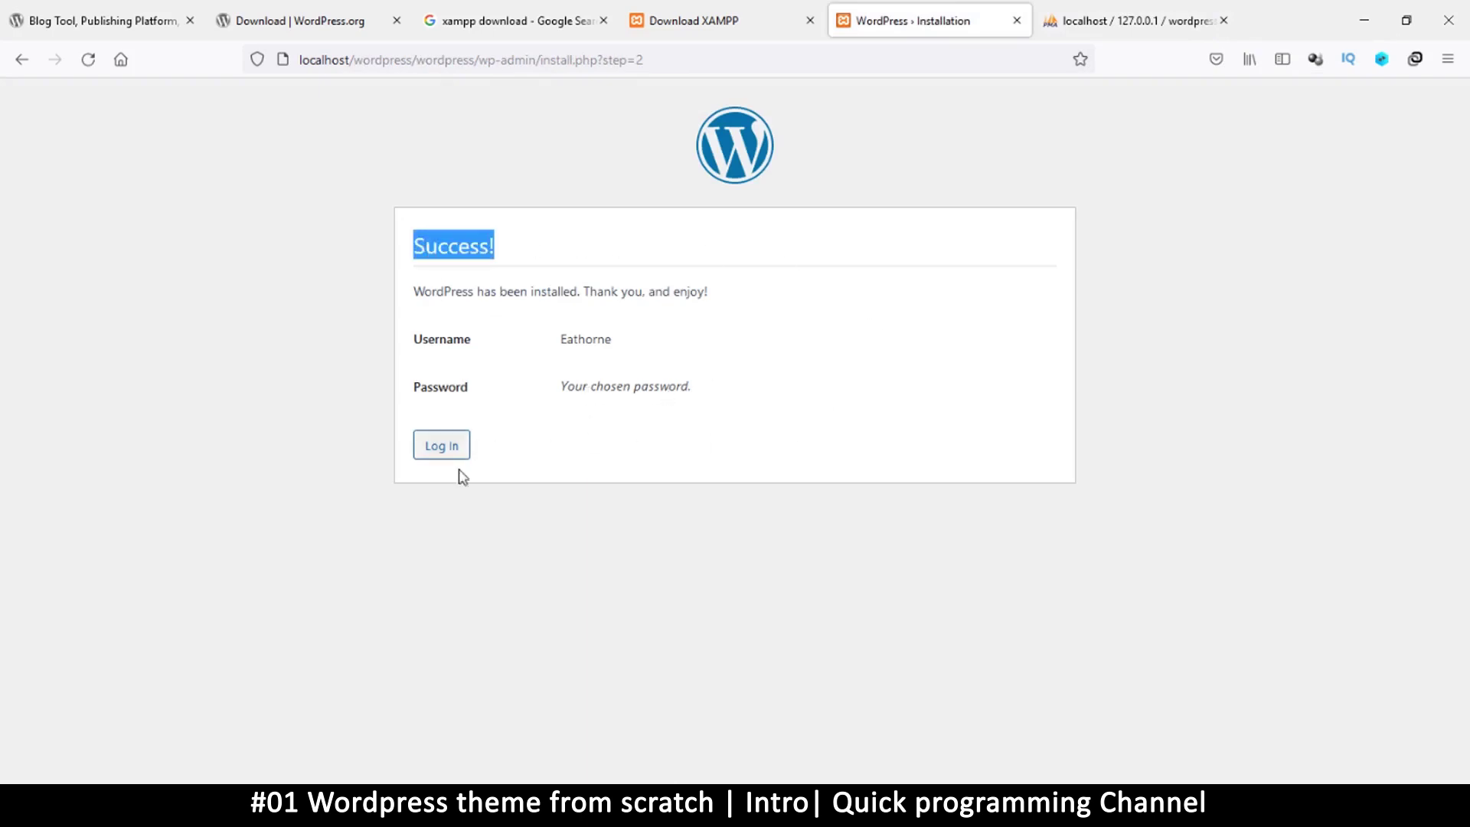
- Log in with the saved admin username and password, then switch to the phpMyAdmin tab
left_click(441, 452)
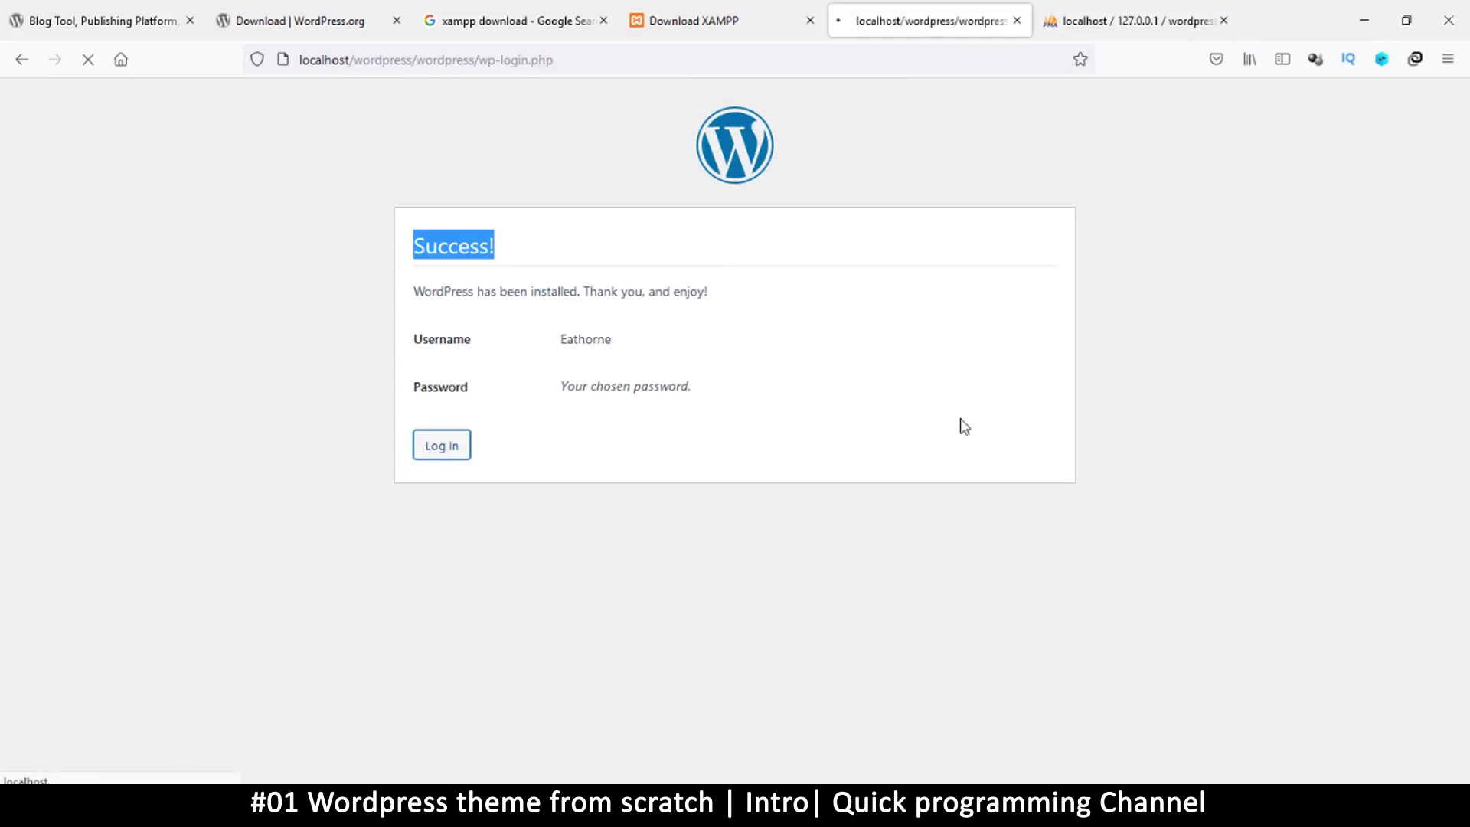
left_click(678, 391)
left_click(696, 427)
type("••••")
key("Return")
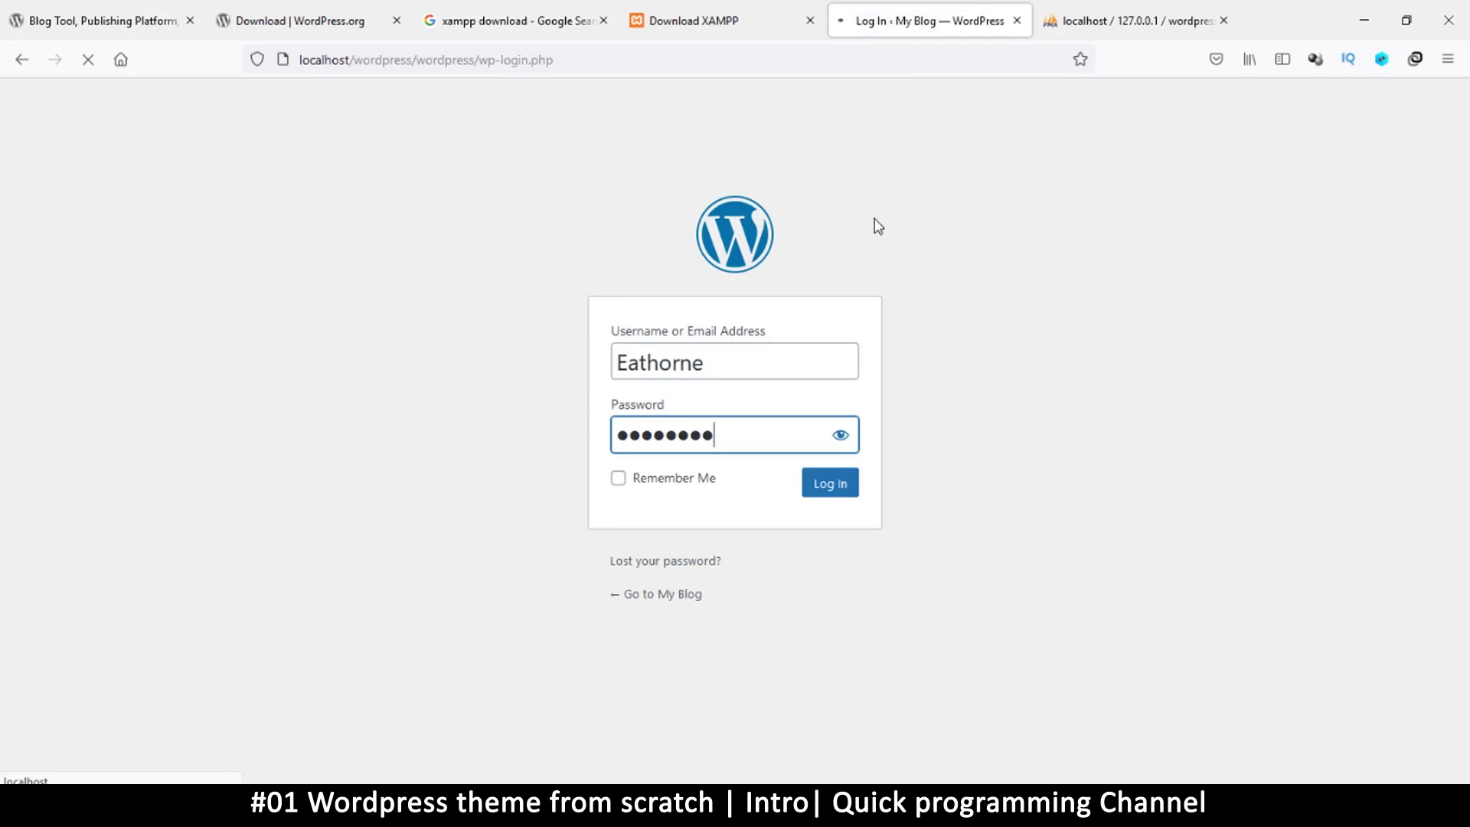
left_click(1072, 26)
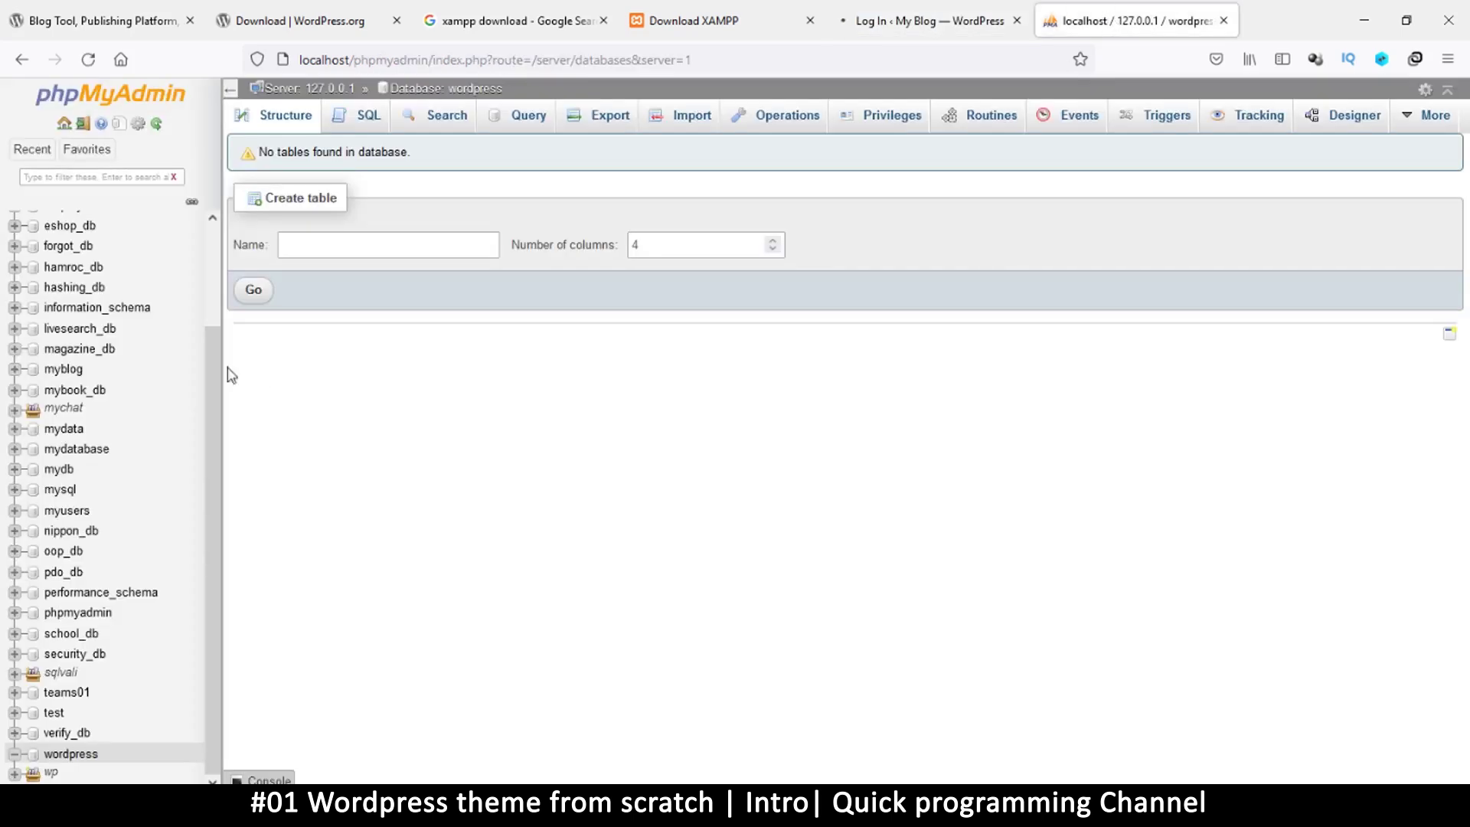
- View the 12 wp_ tables of the wordpress database, then return to the Dashboard tab
left_click(72, 757)
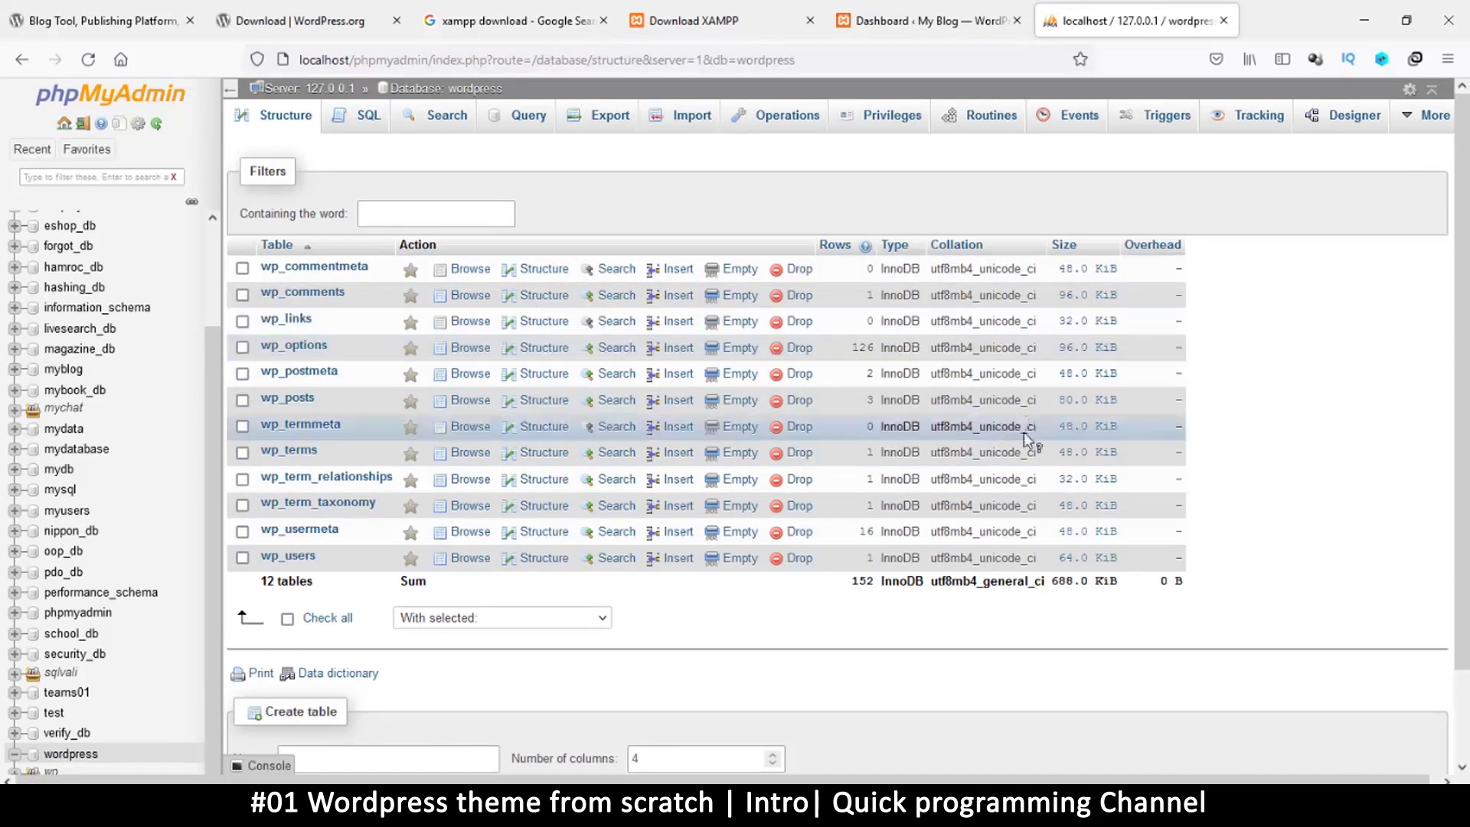
left_click(930, 21)
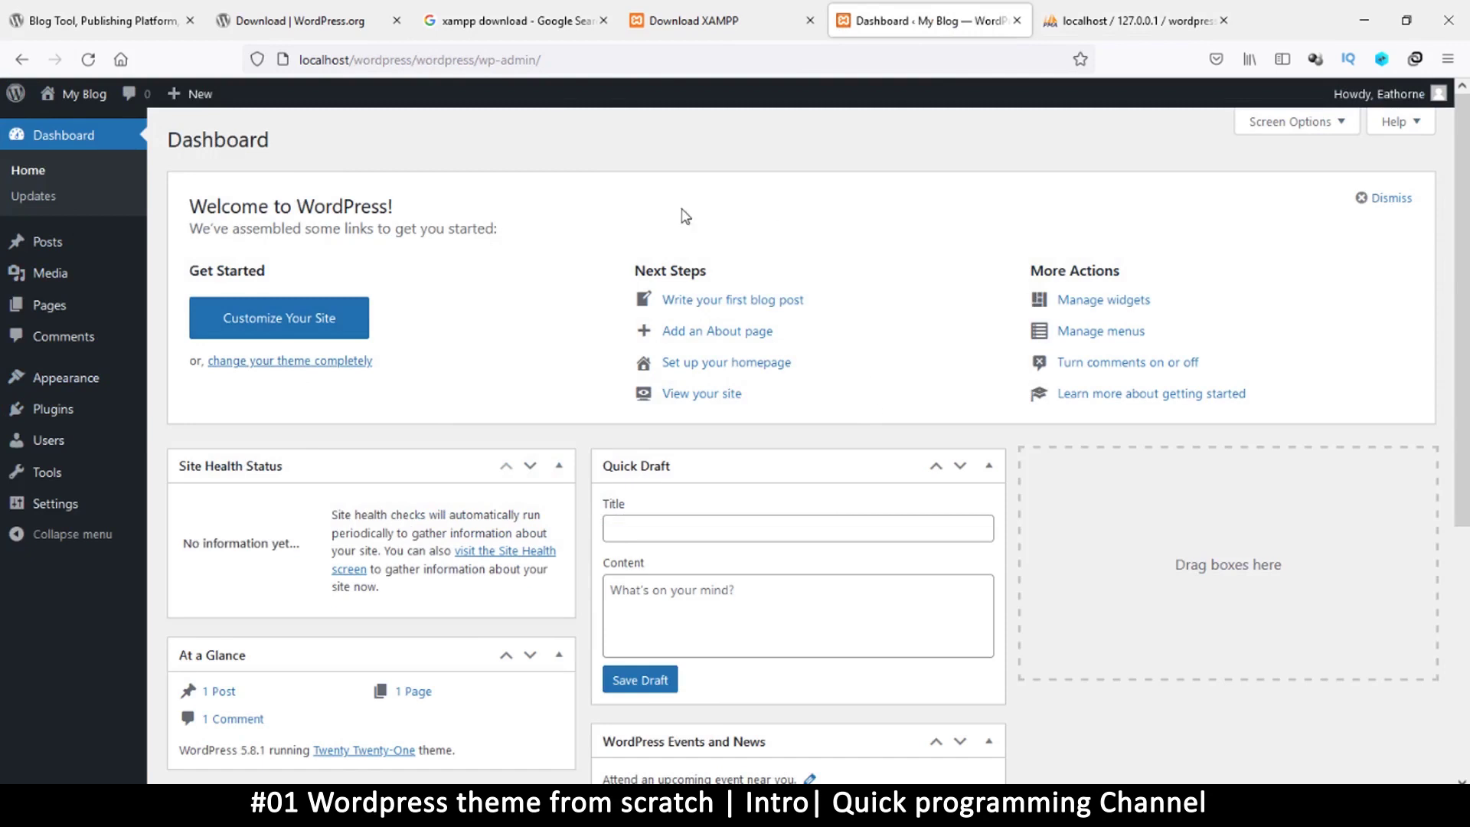
- View the blog's front page in a new tab, then go back to the Dashboard's Posts menu
mouse_move(80, 96)
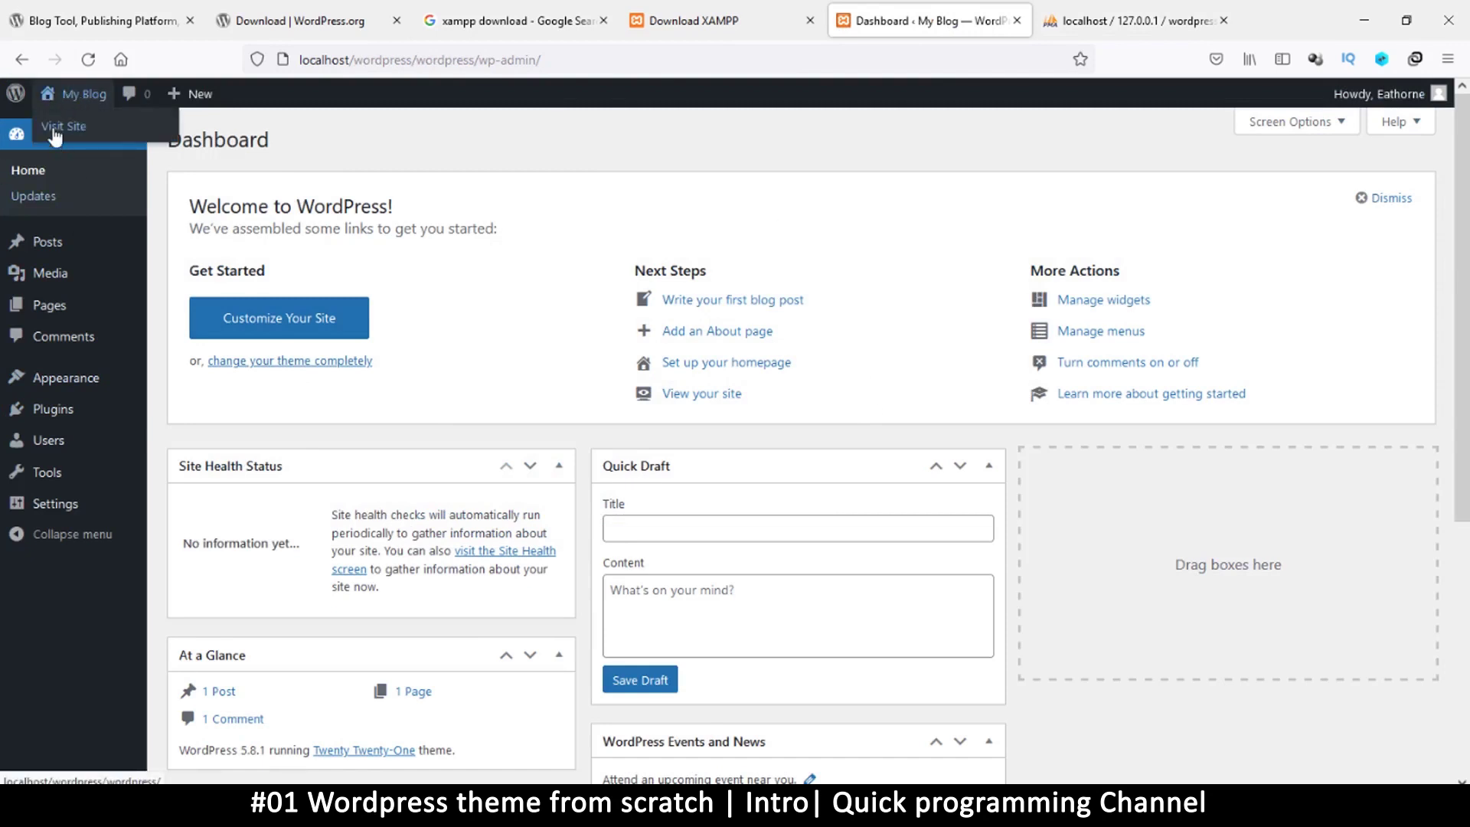
right_click(56, 132)
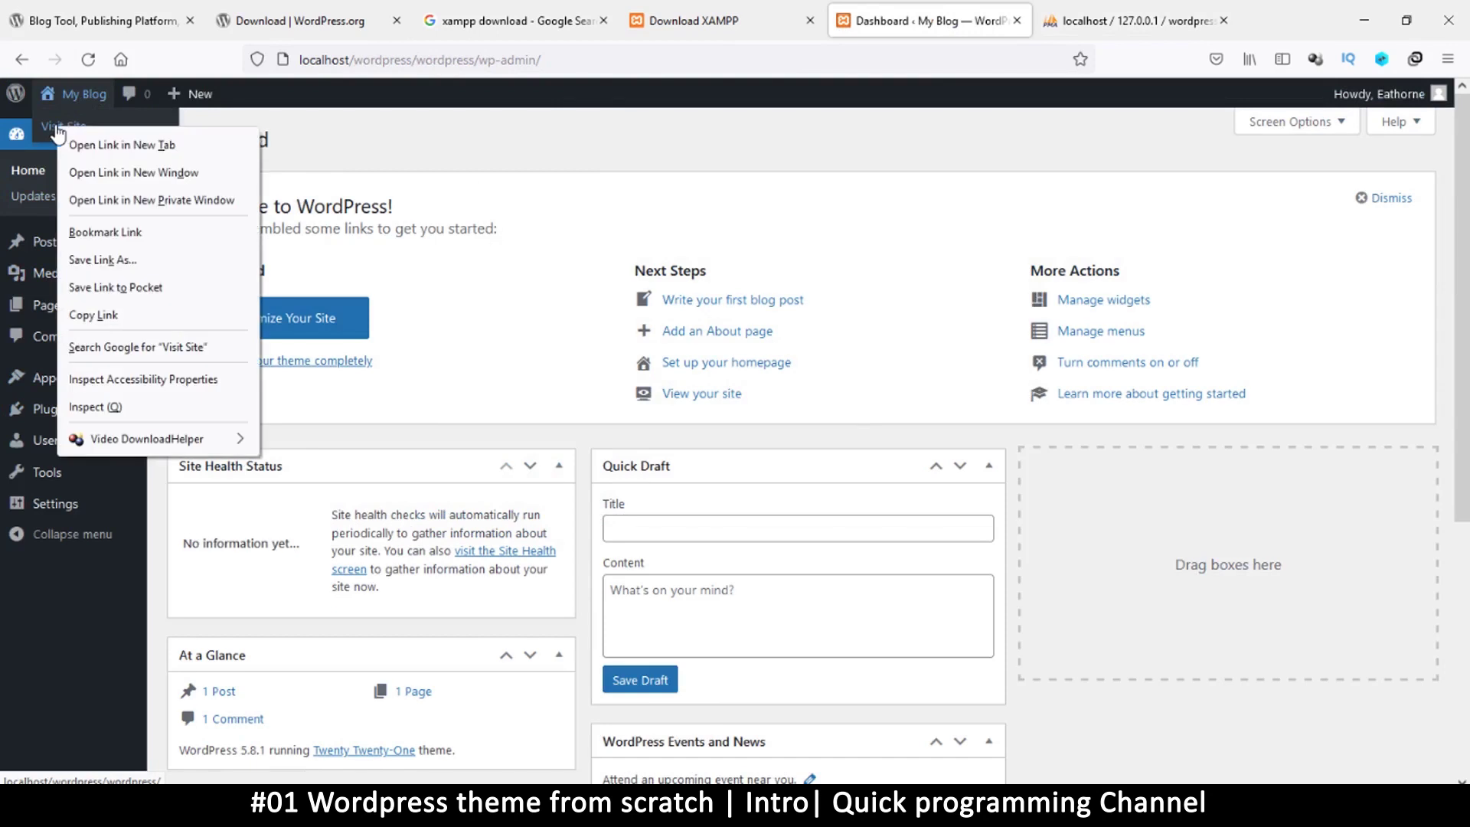
left_click(100, 144)
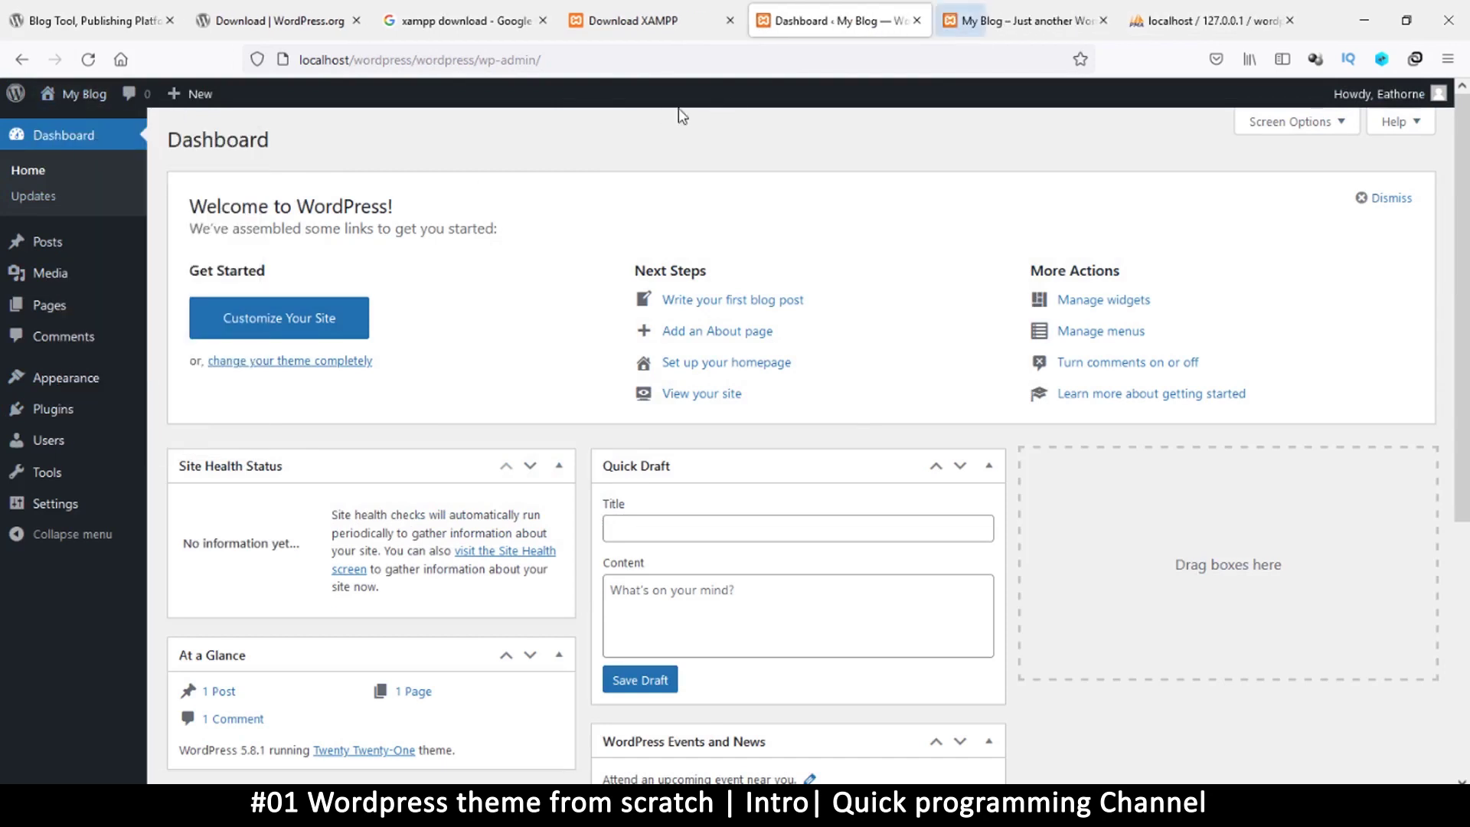
left_click(1026, 9)
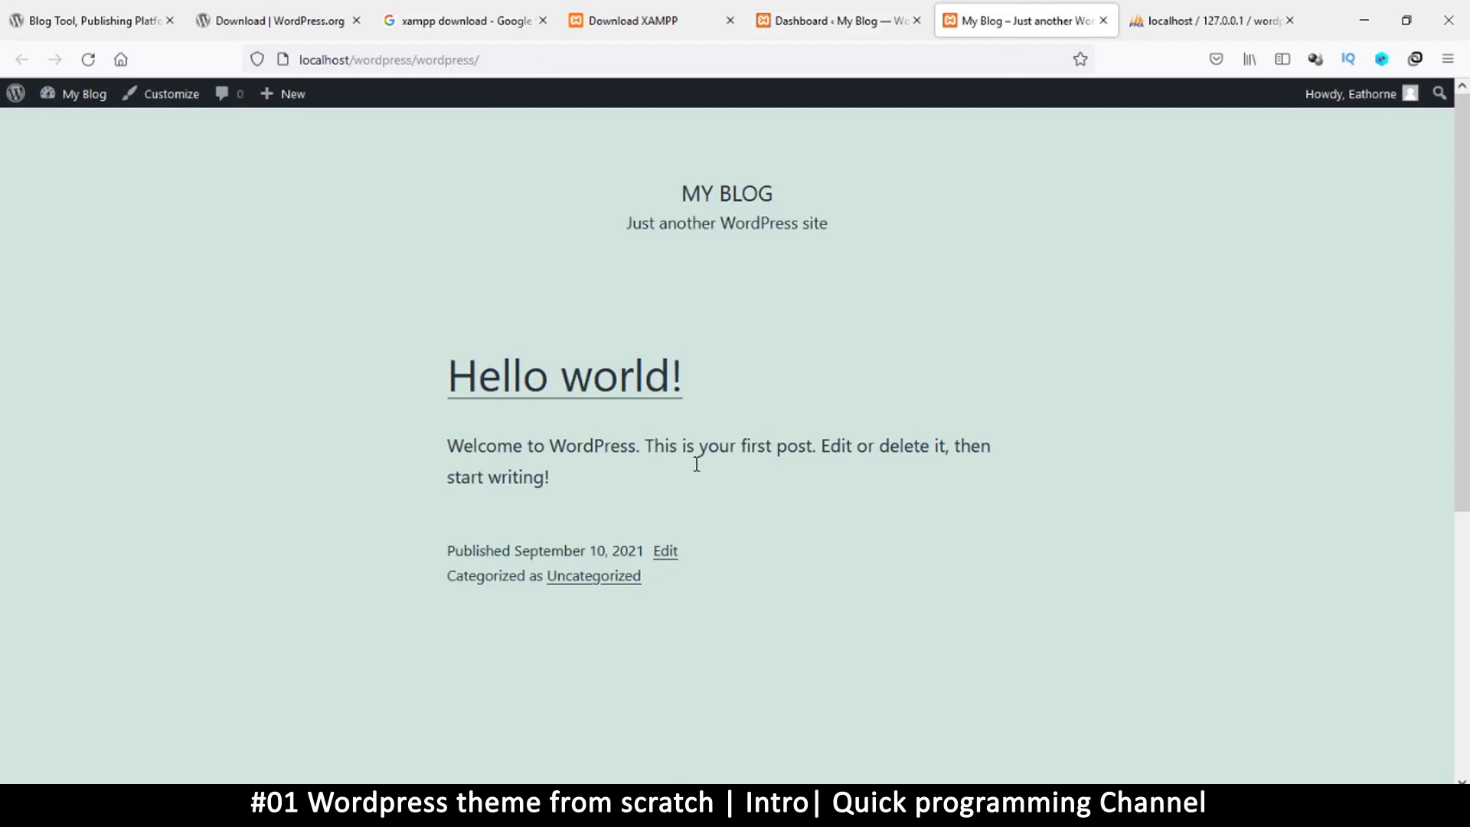
scroll(735, 302, "down", 5)
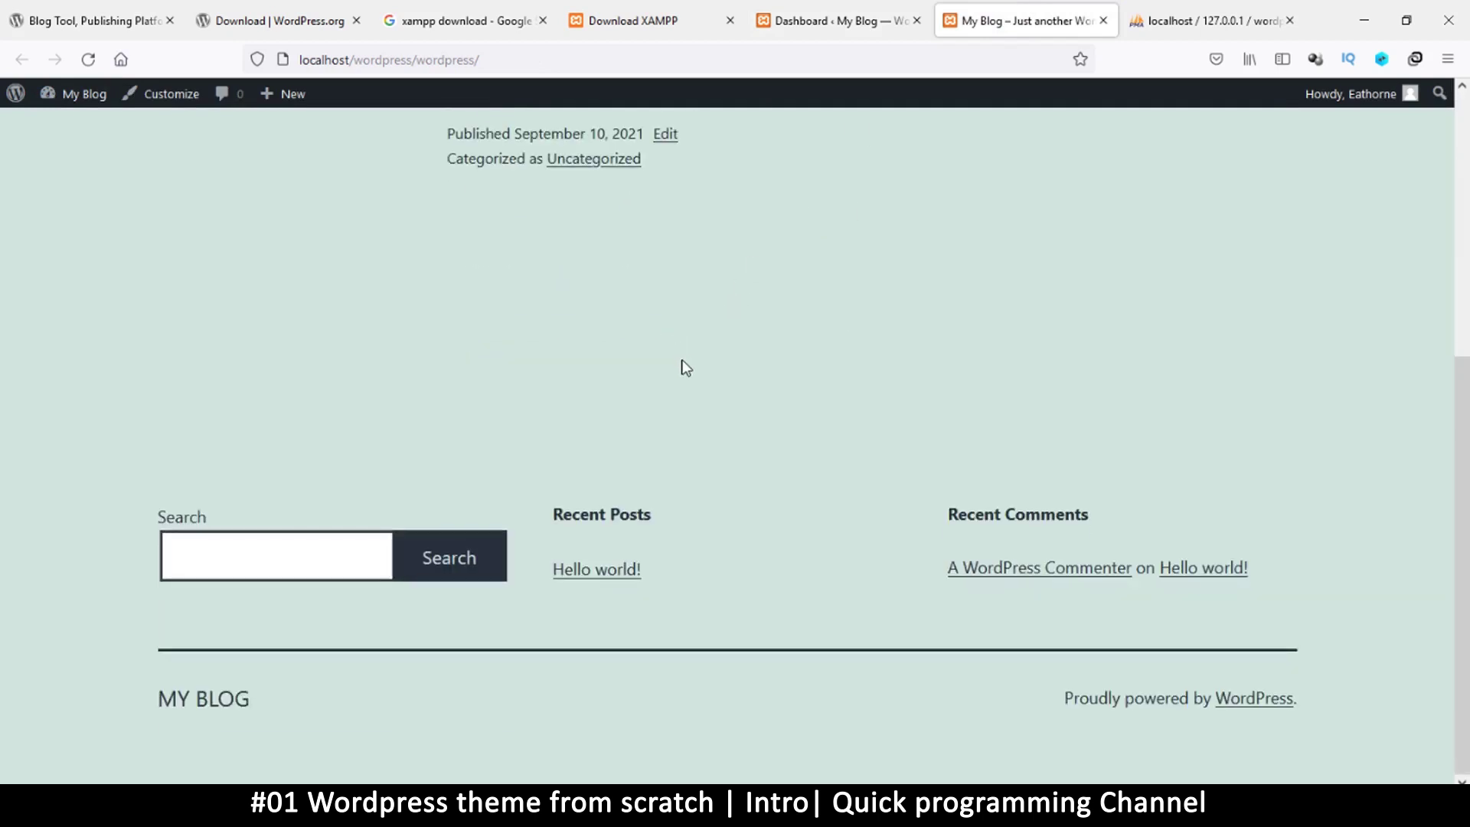
scroll(685, 370, "up", 5)
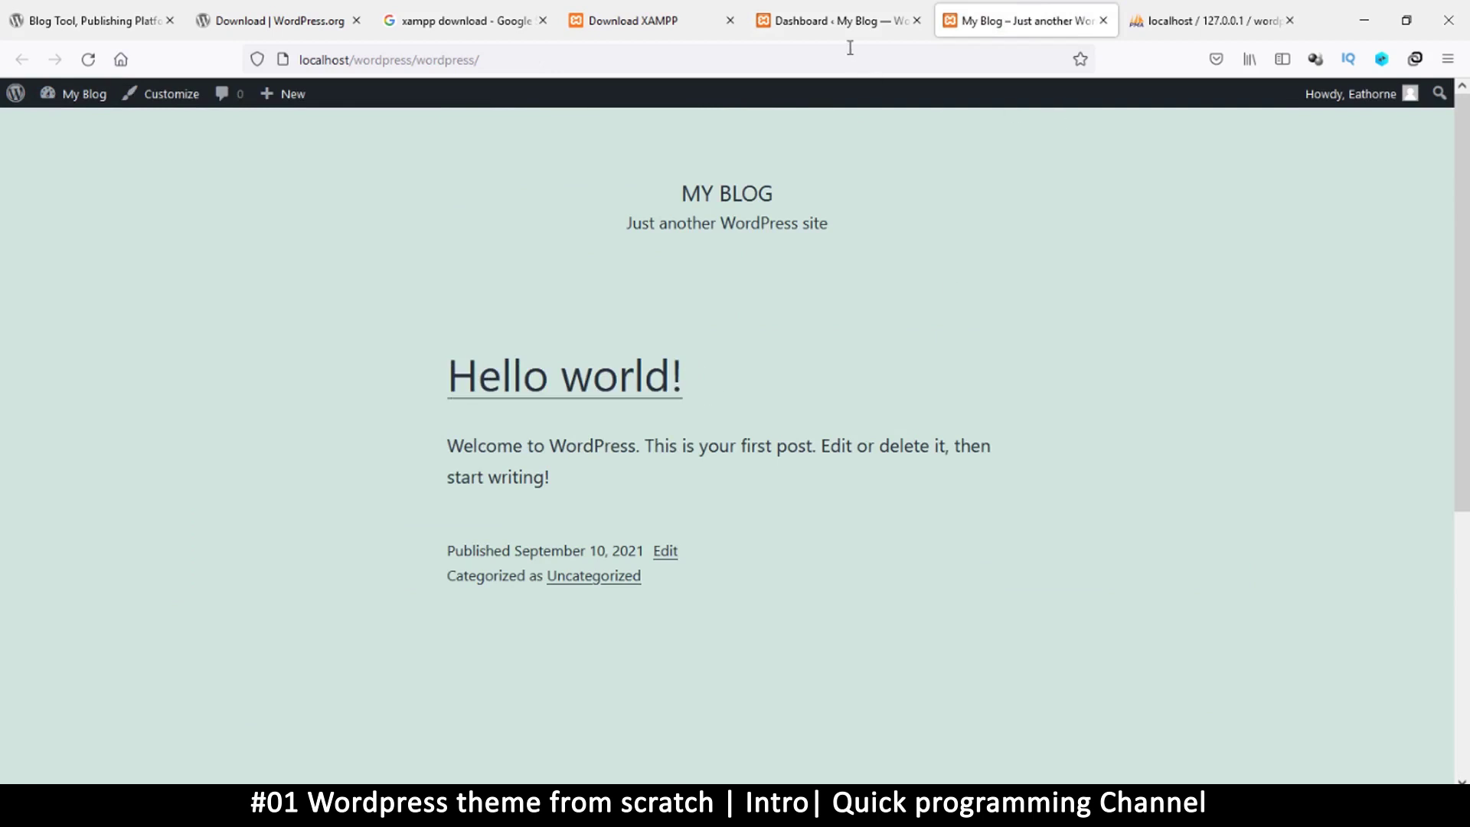
left_click(823, 17)
mouse_move(49, 246)
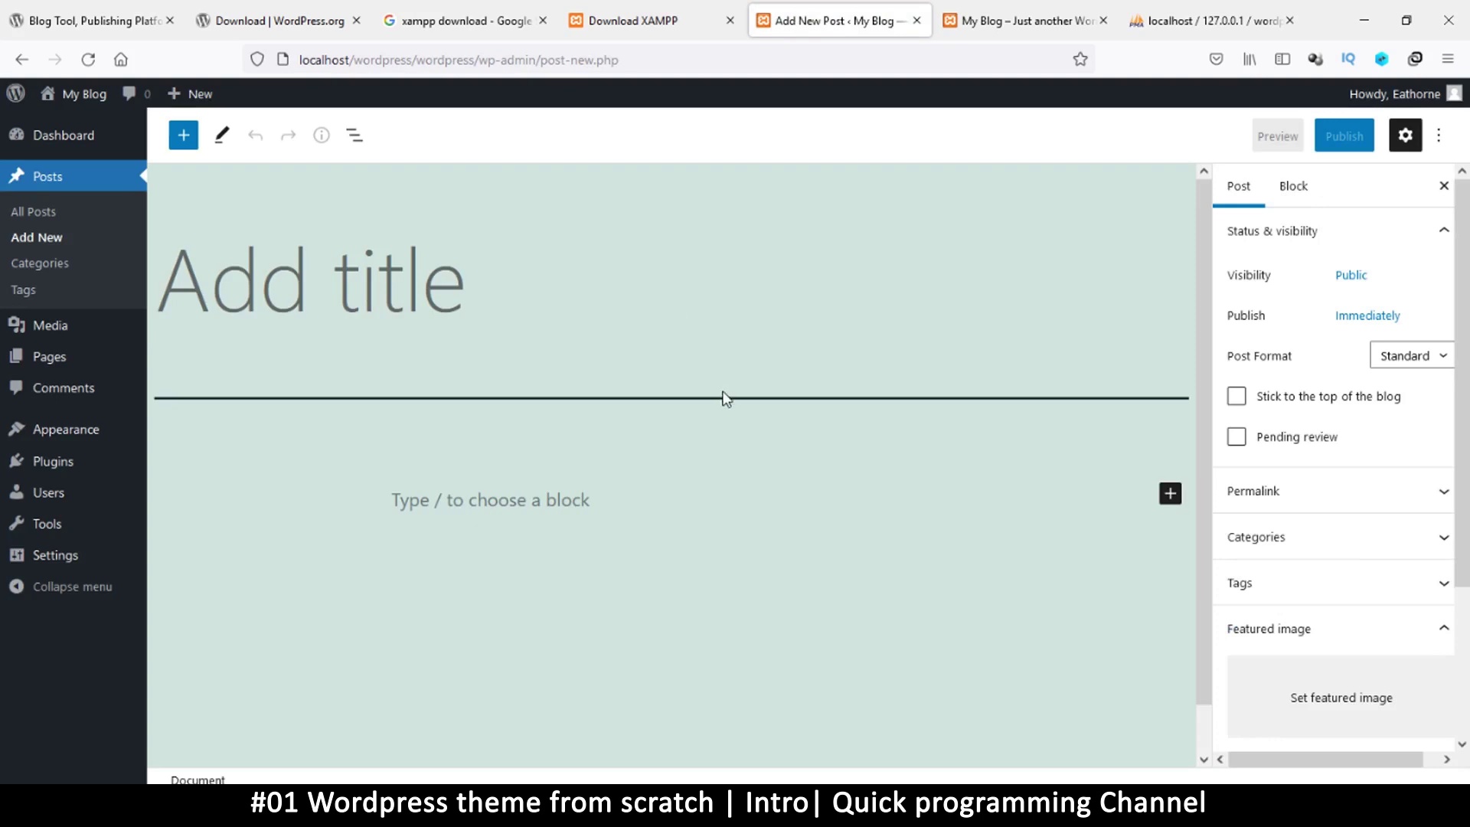
- Title the post 'A new post' and start the first paragraph with 'some text for this ne'
left_click(408, 334)
type("The")
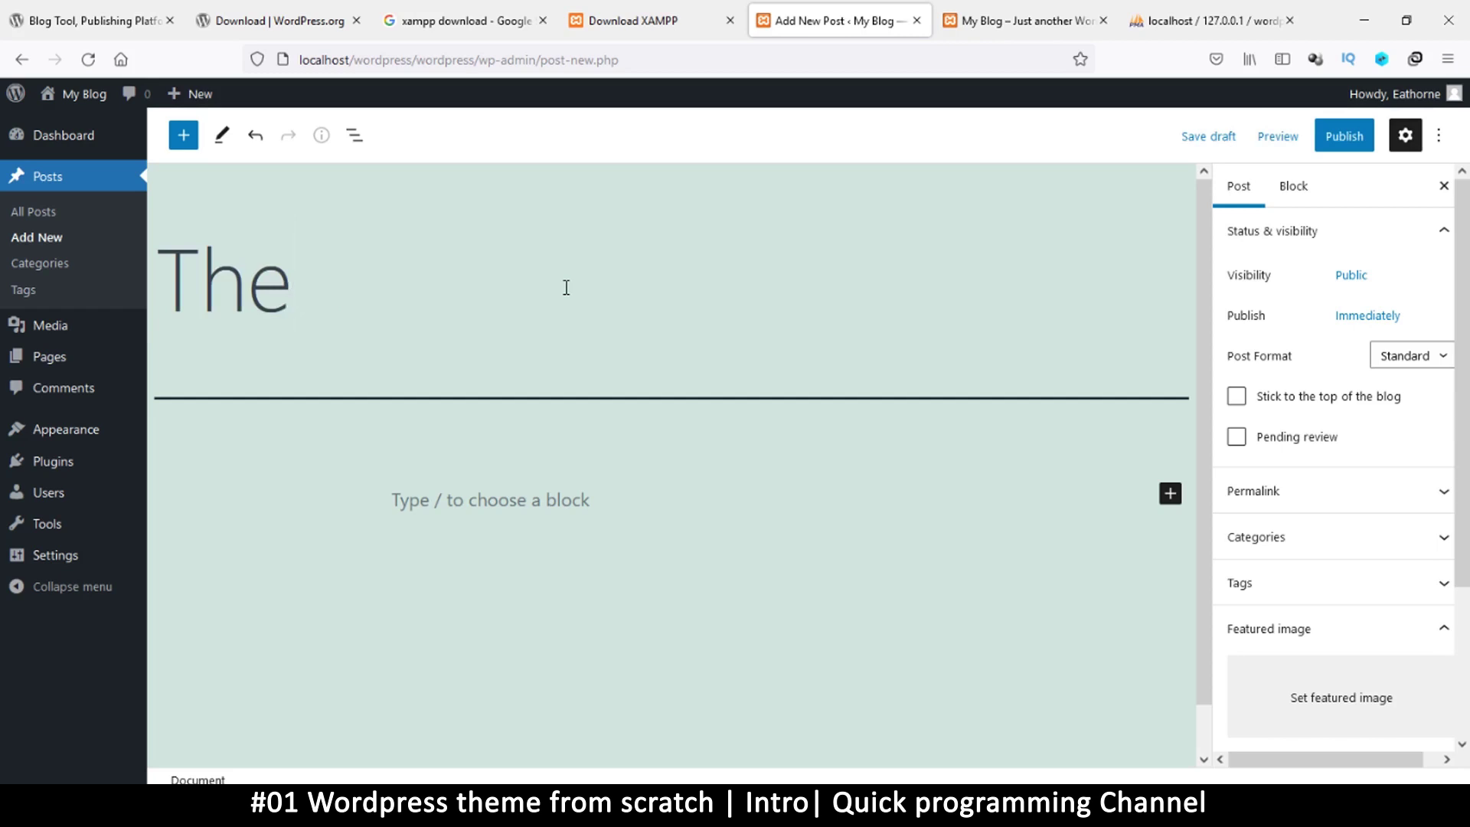
key("BackSpace")
key("BackSpace")
key("BackSpace")
key("BackSpace")
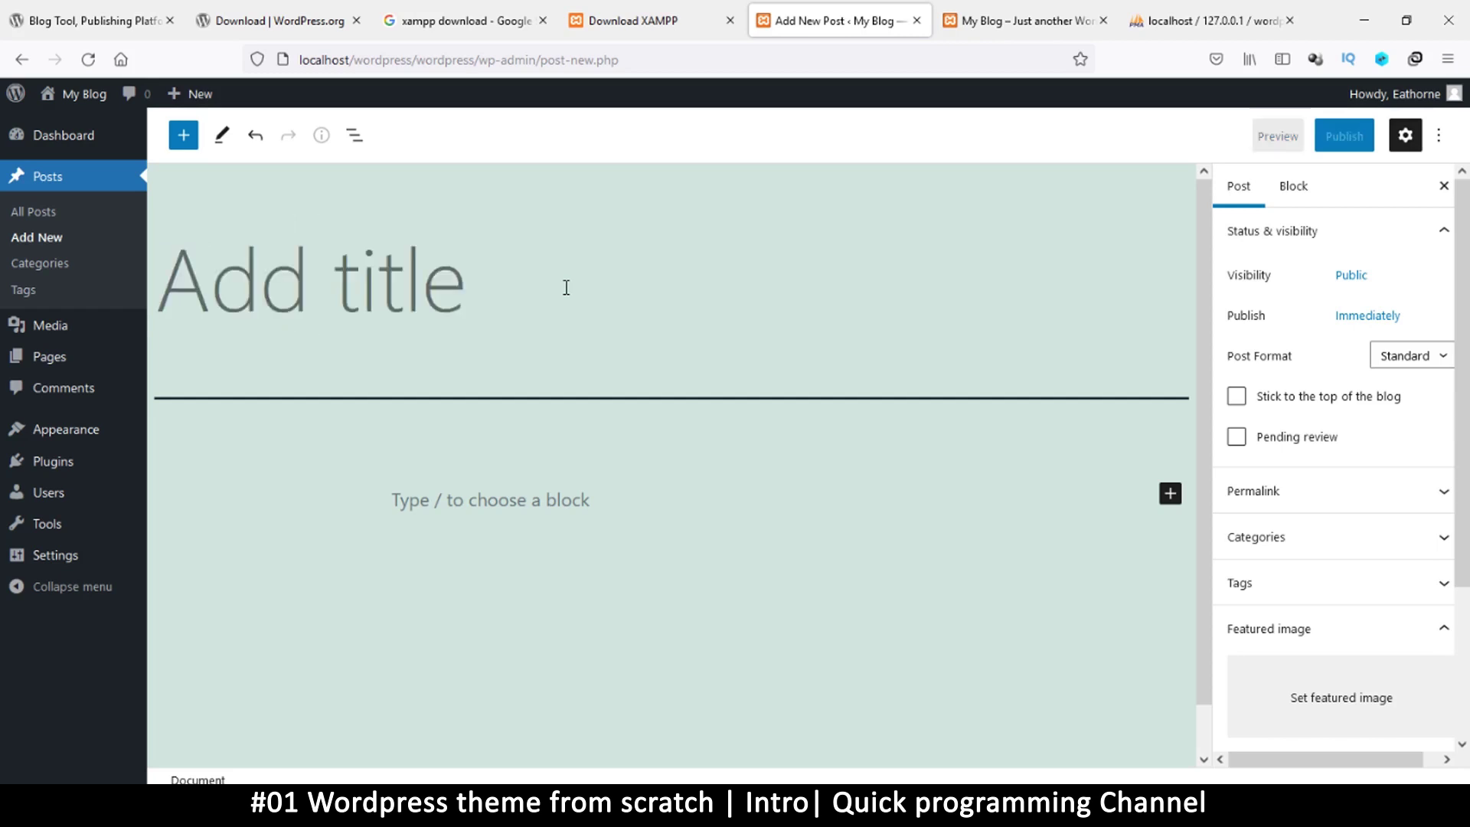
type("A new post")
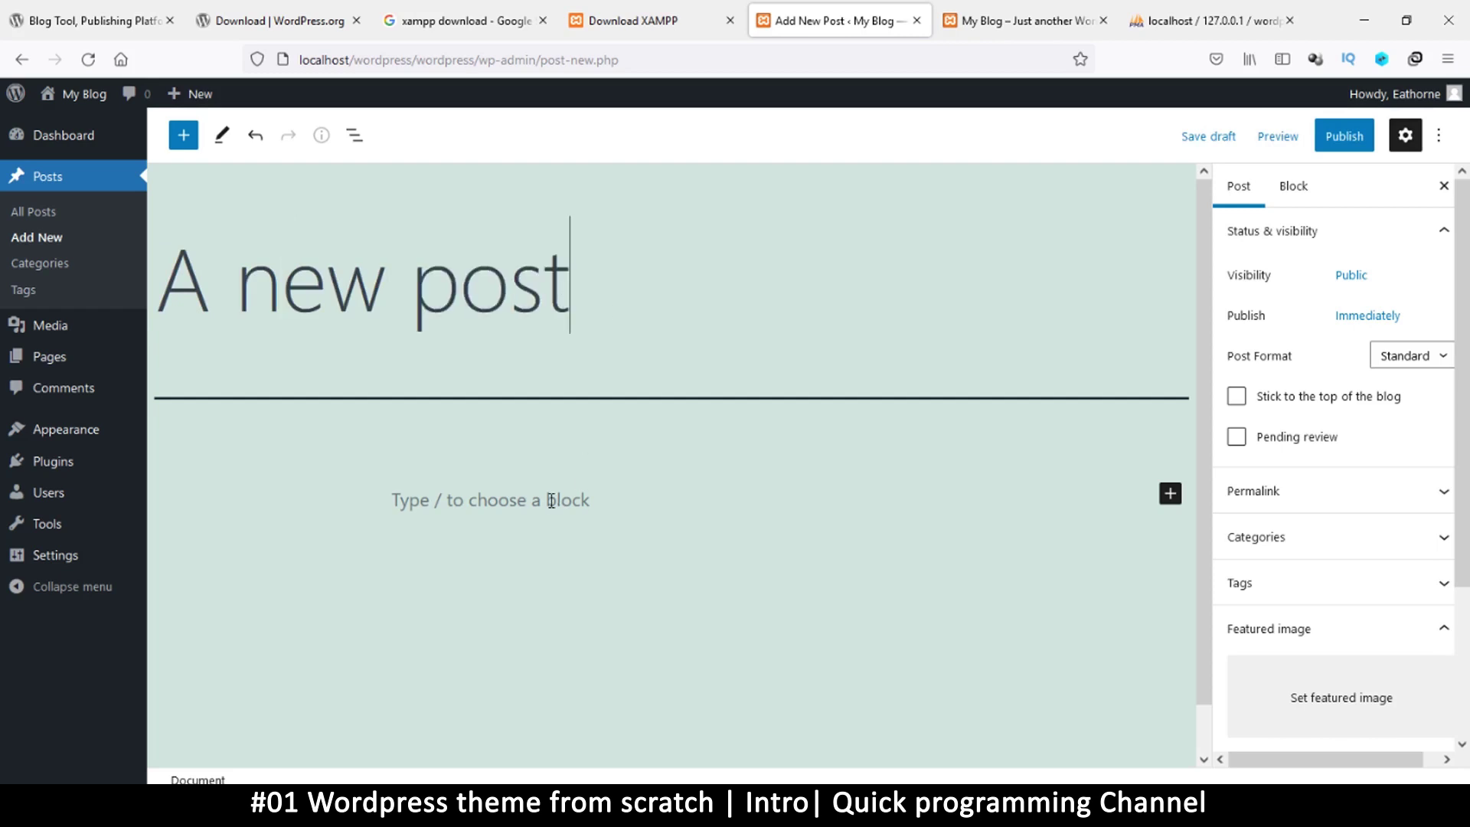
left_click(550, 498)
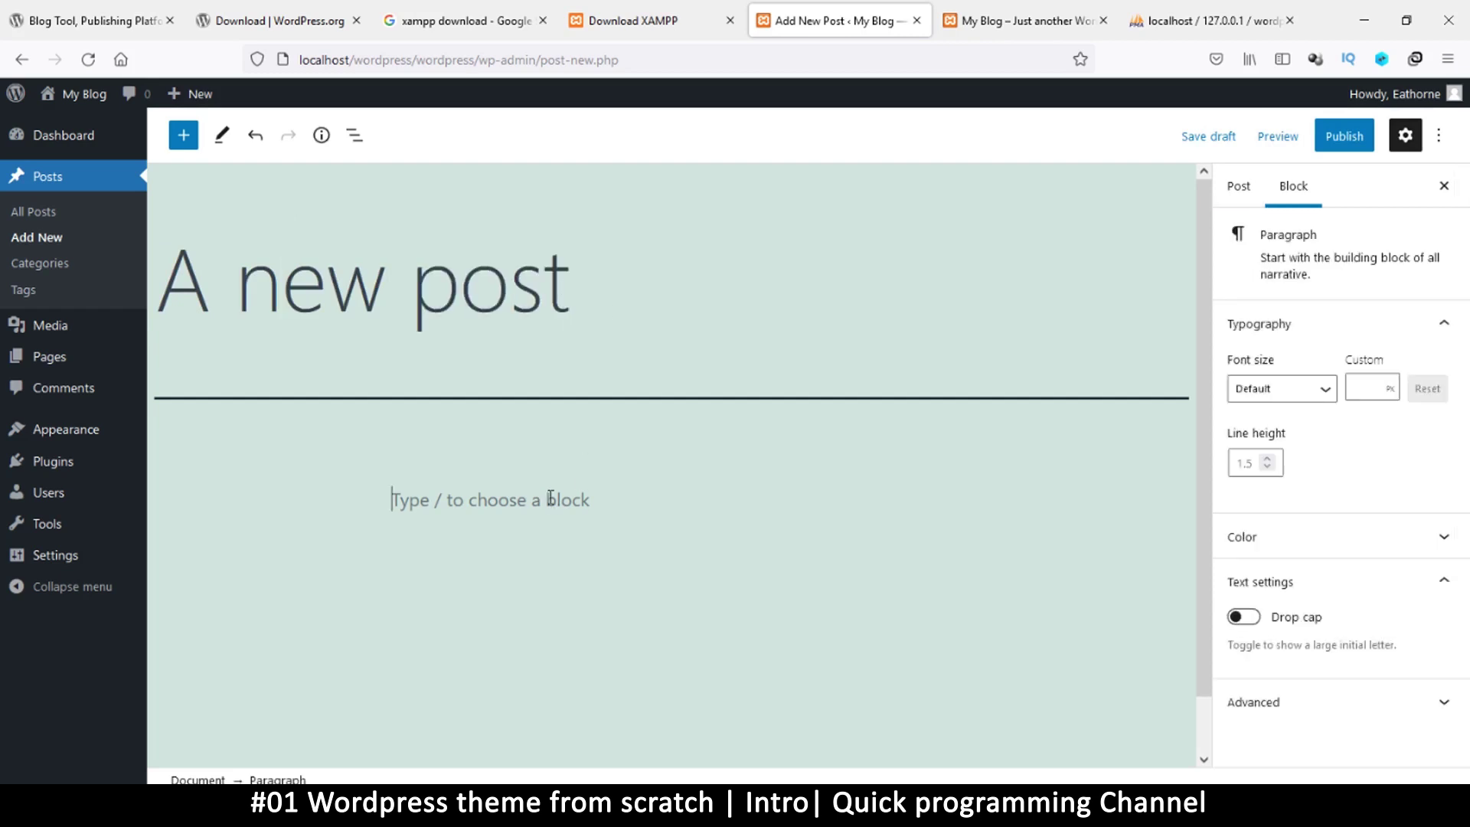
type("some text for this new post")
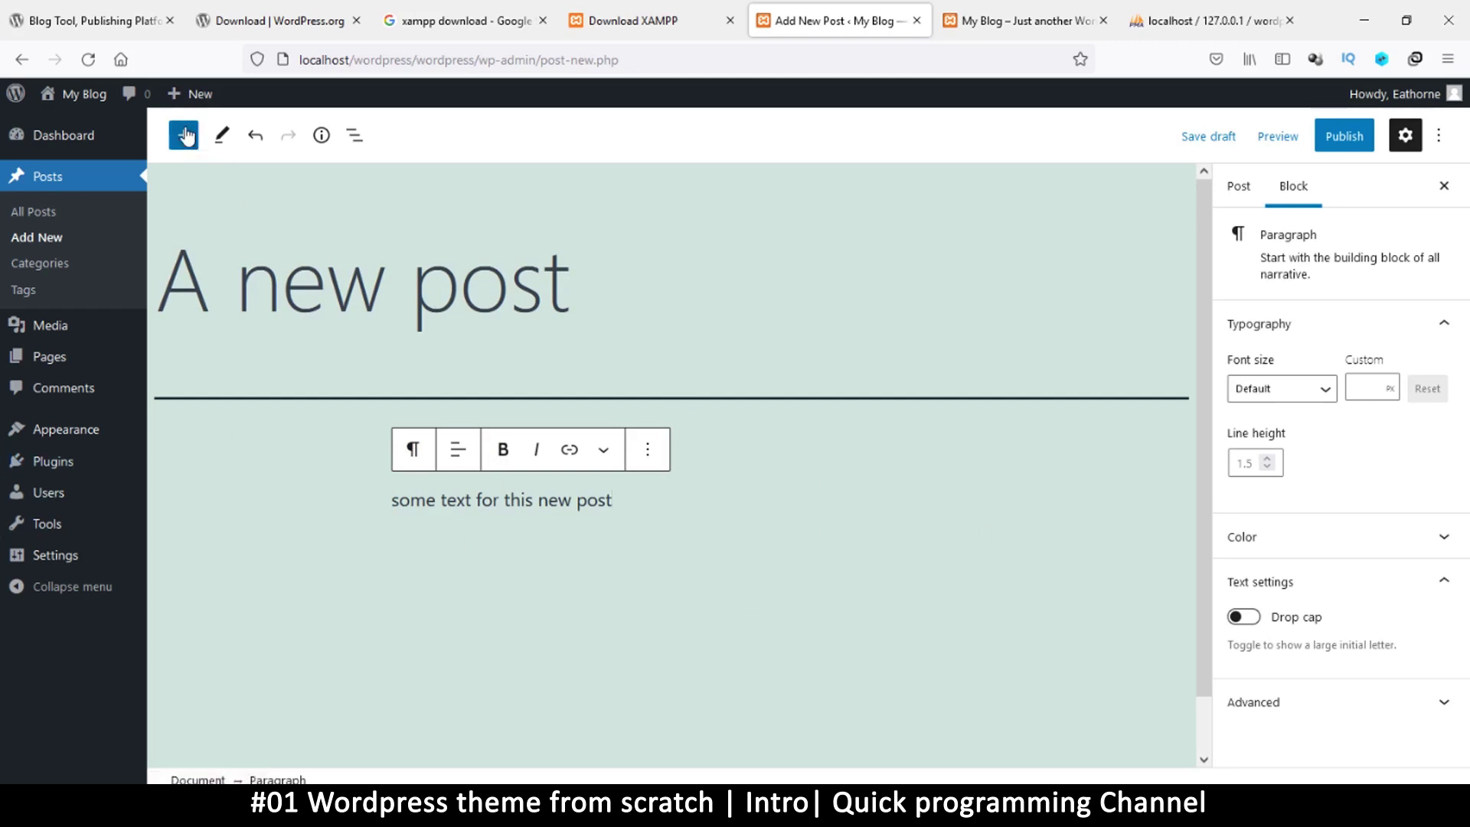
- Browse the block library and add an Image block to the post
left_click(185, 136)
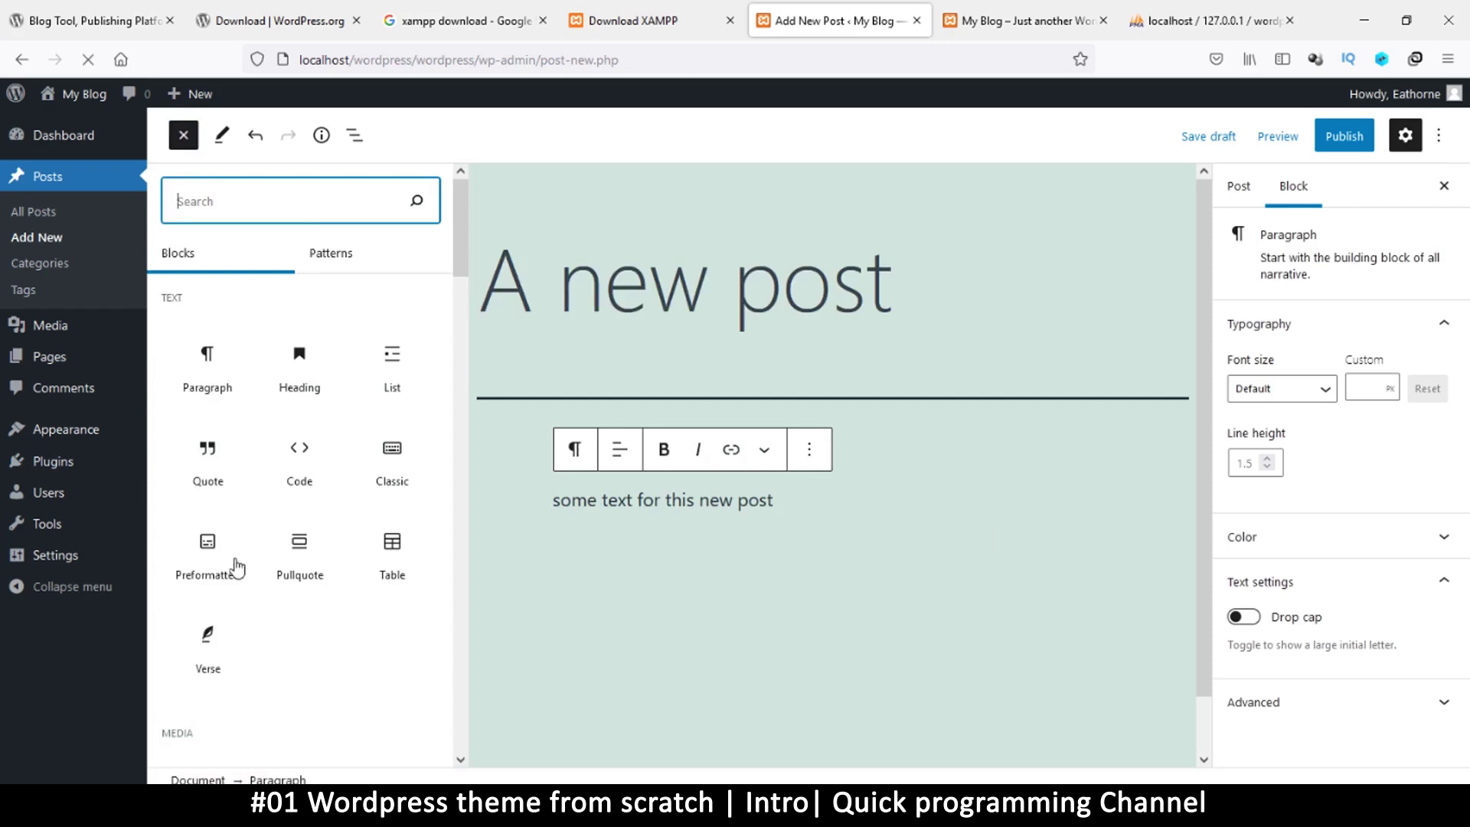
scroll(414, 508, "down", 3)
scroll(420, 519, "up", 2)
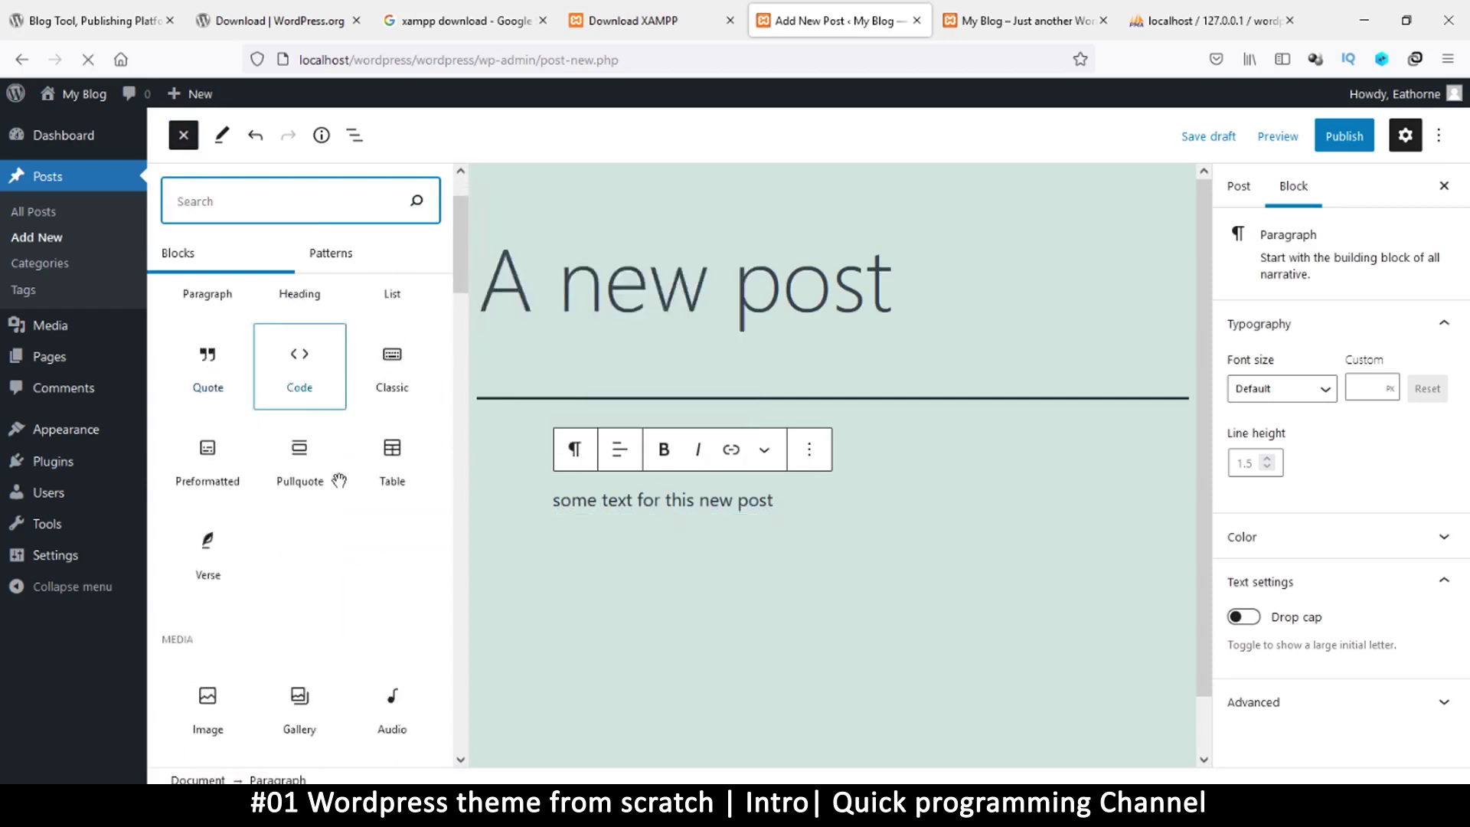
scroll(342, 491, "down", 3)
scroll(342, 491, "down", 2)
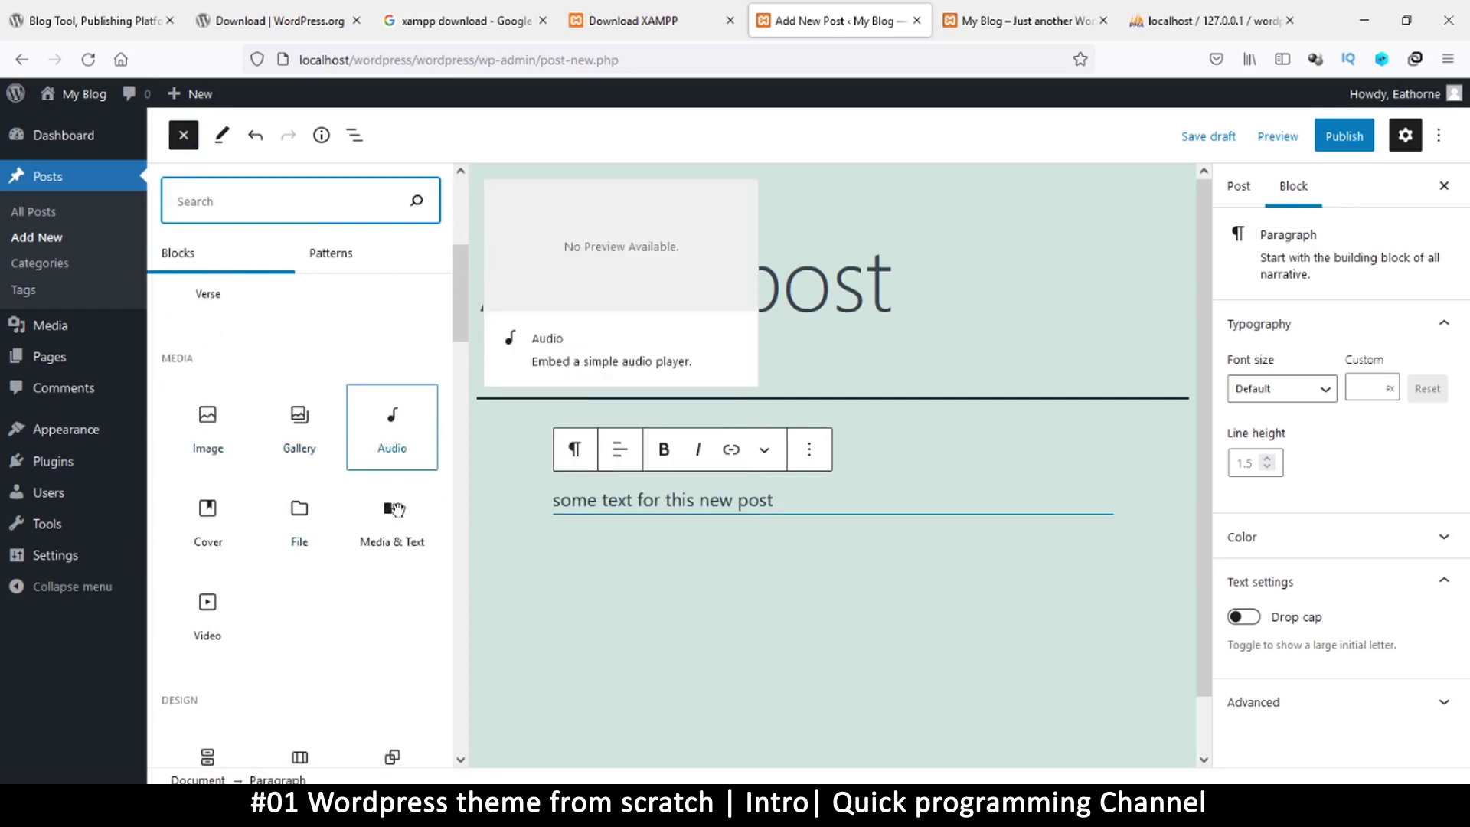
scroll(364, 558, "down", 3)
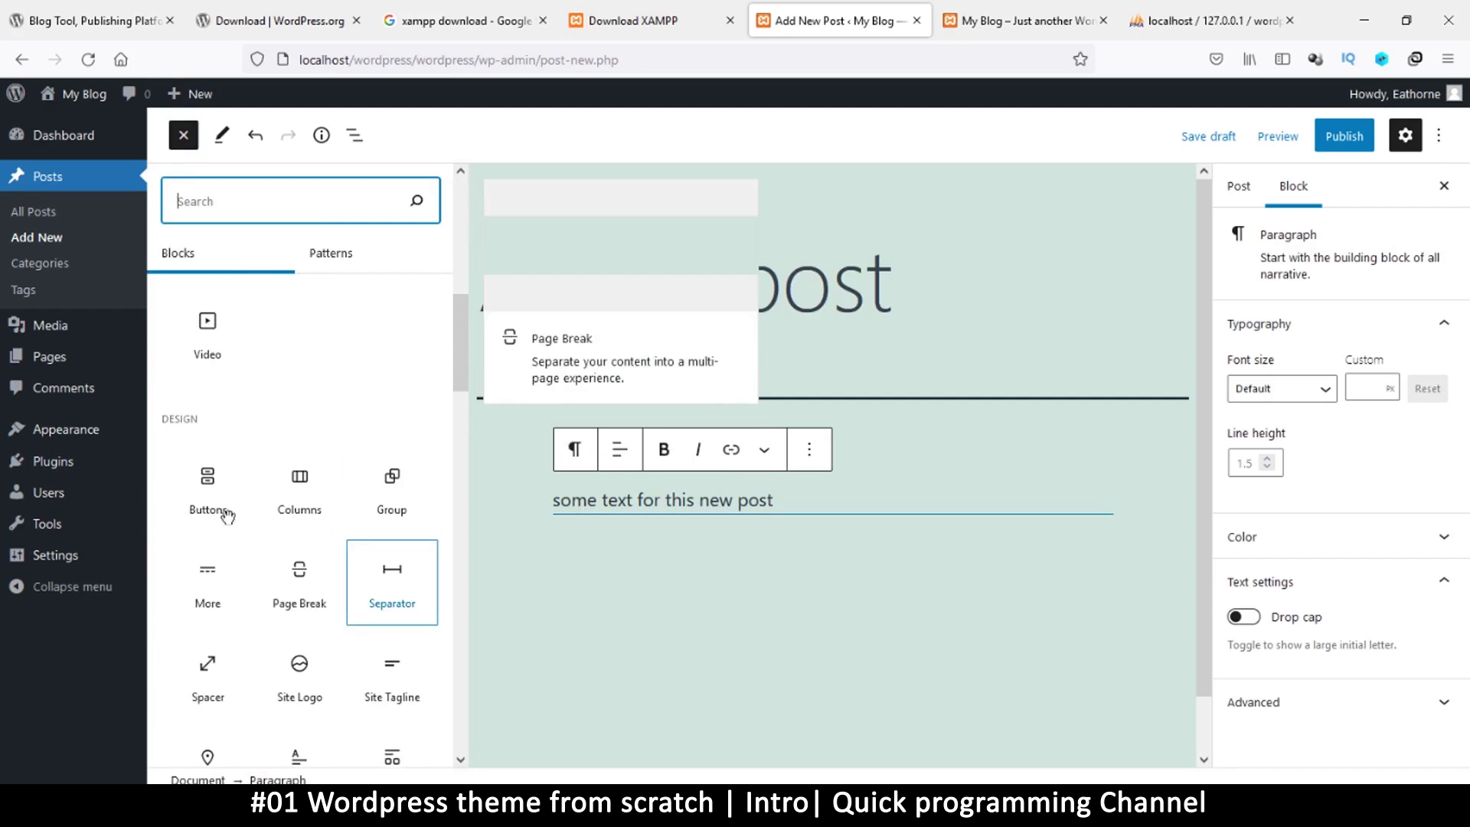
scroll(203, 475, "up", 2)
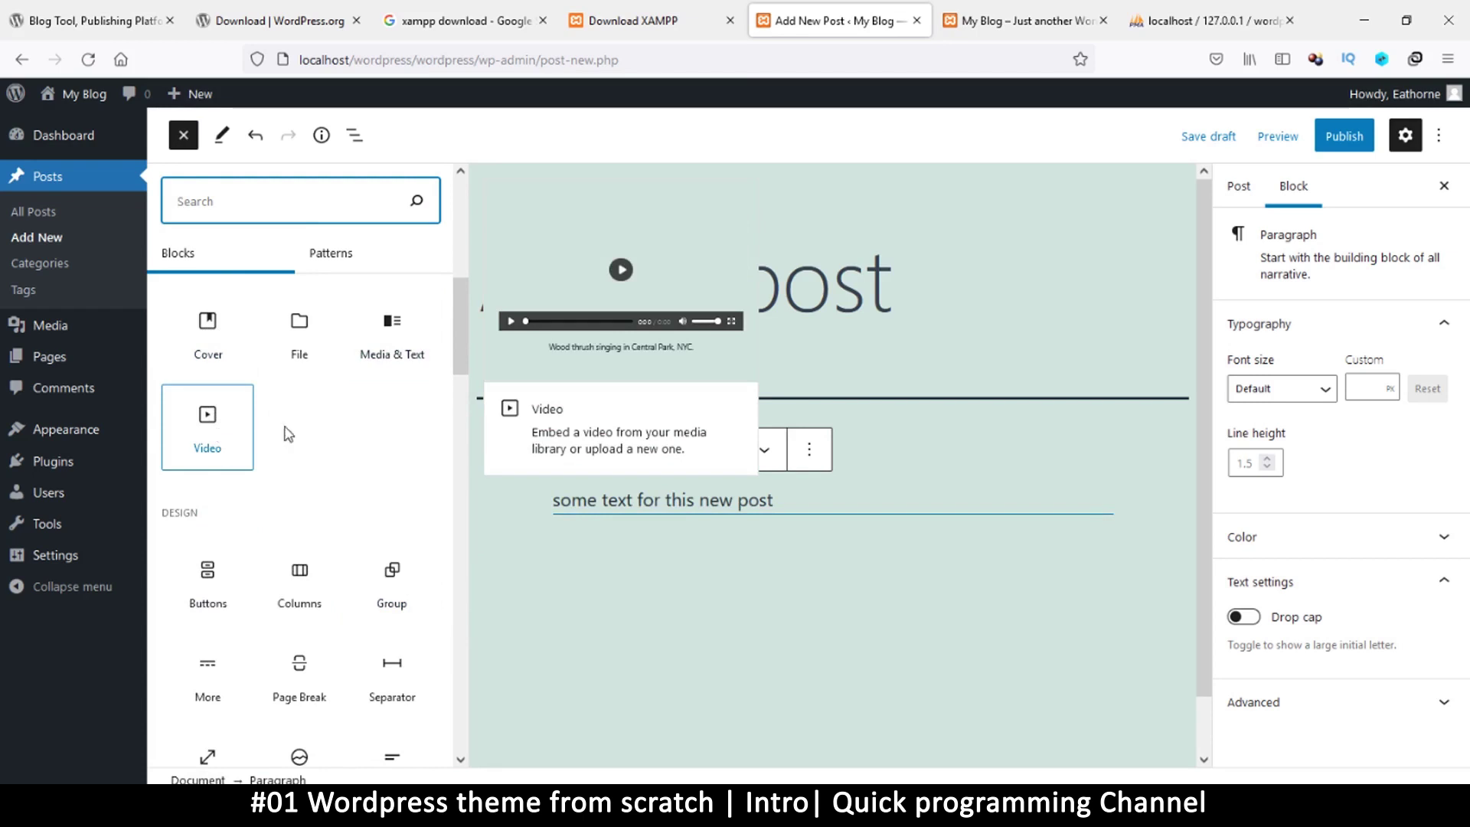
scroll(333, 429, "up", 4)
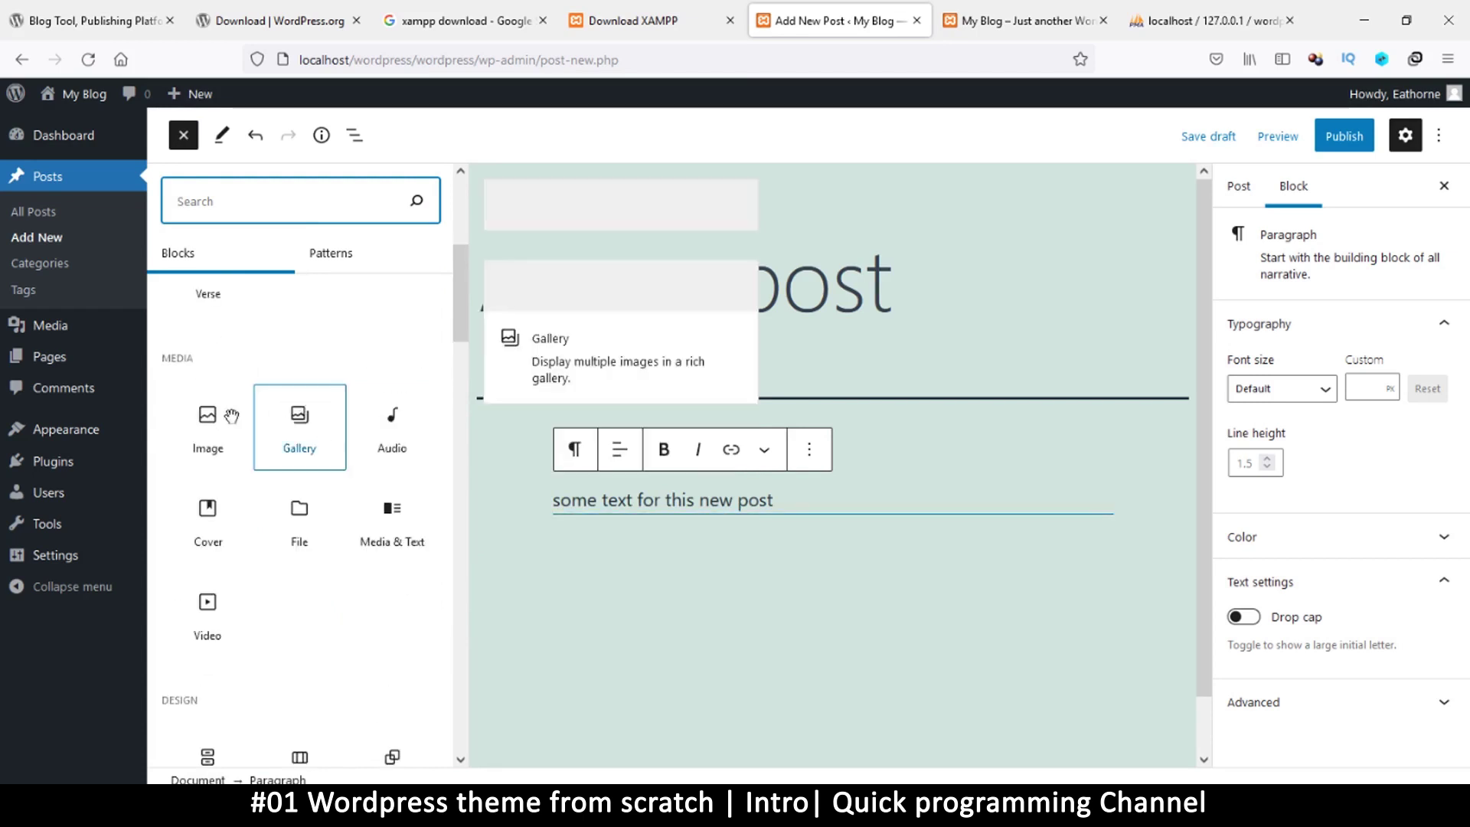
left_click(210, 436)
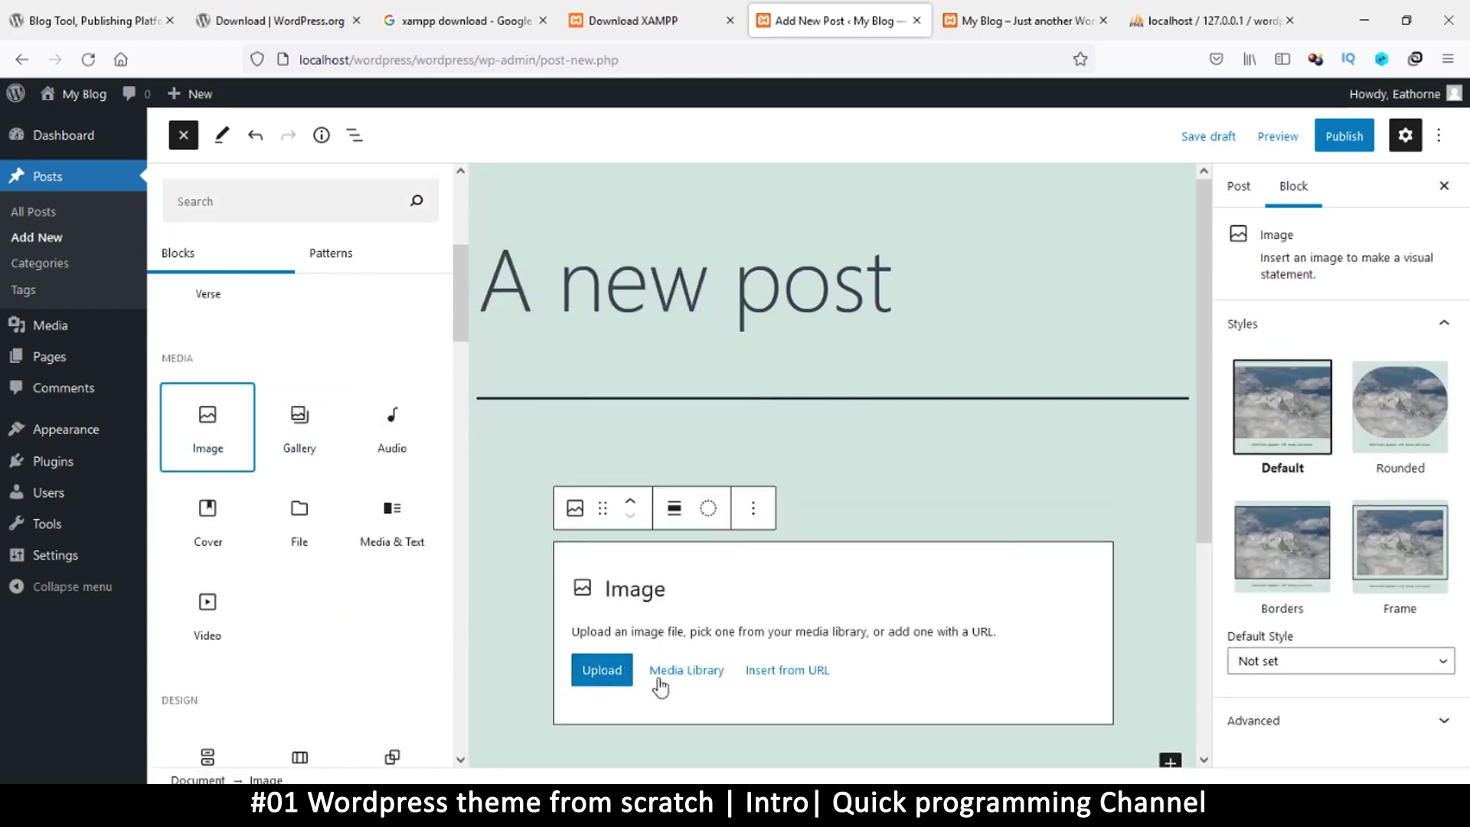
- Upload 191010_nature.jpg from the computer and insert it into the Image block
key("Escape")
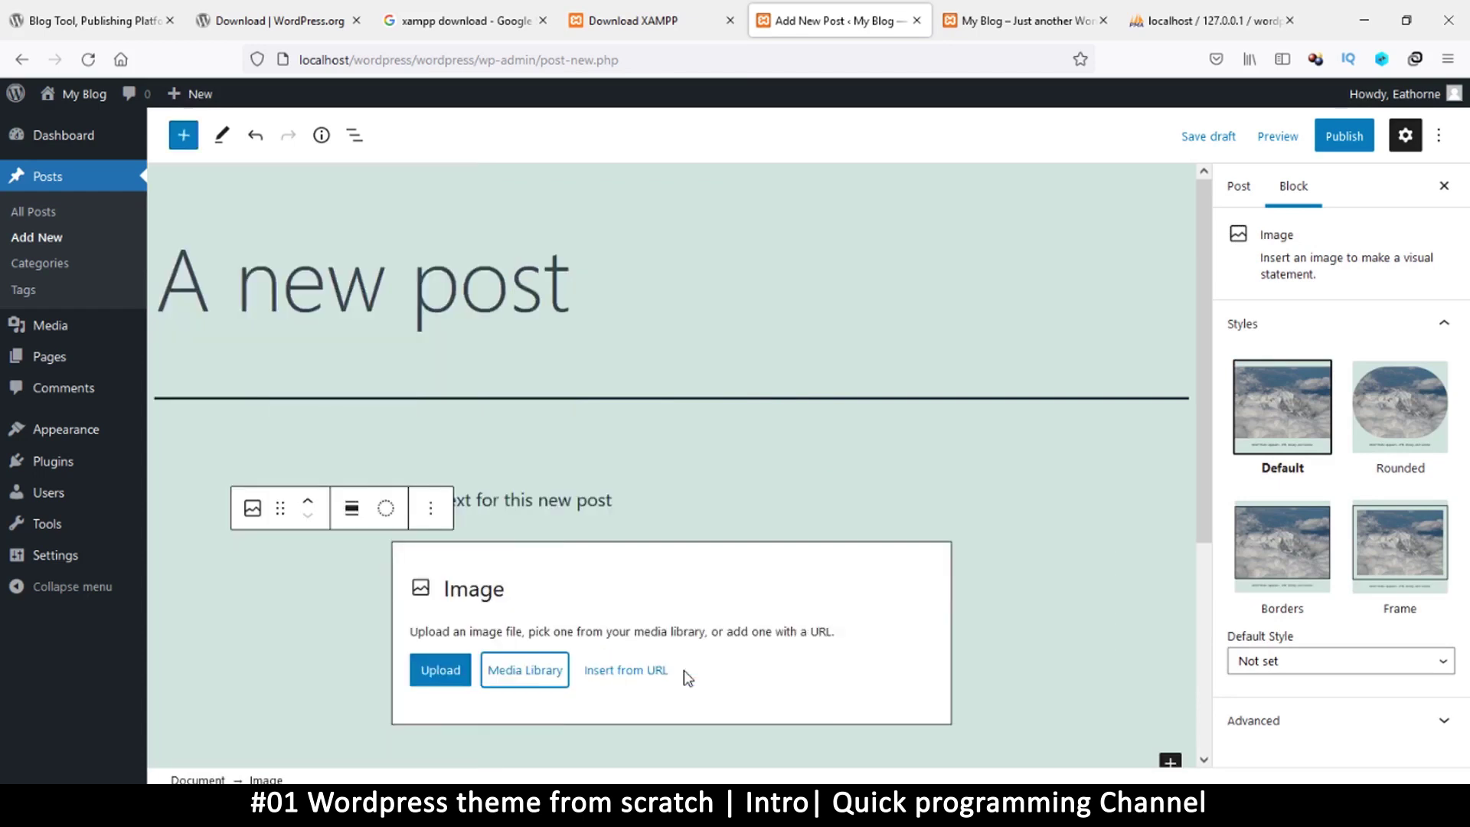
left_click(503, 677)
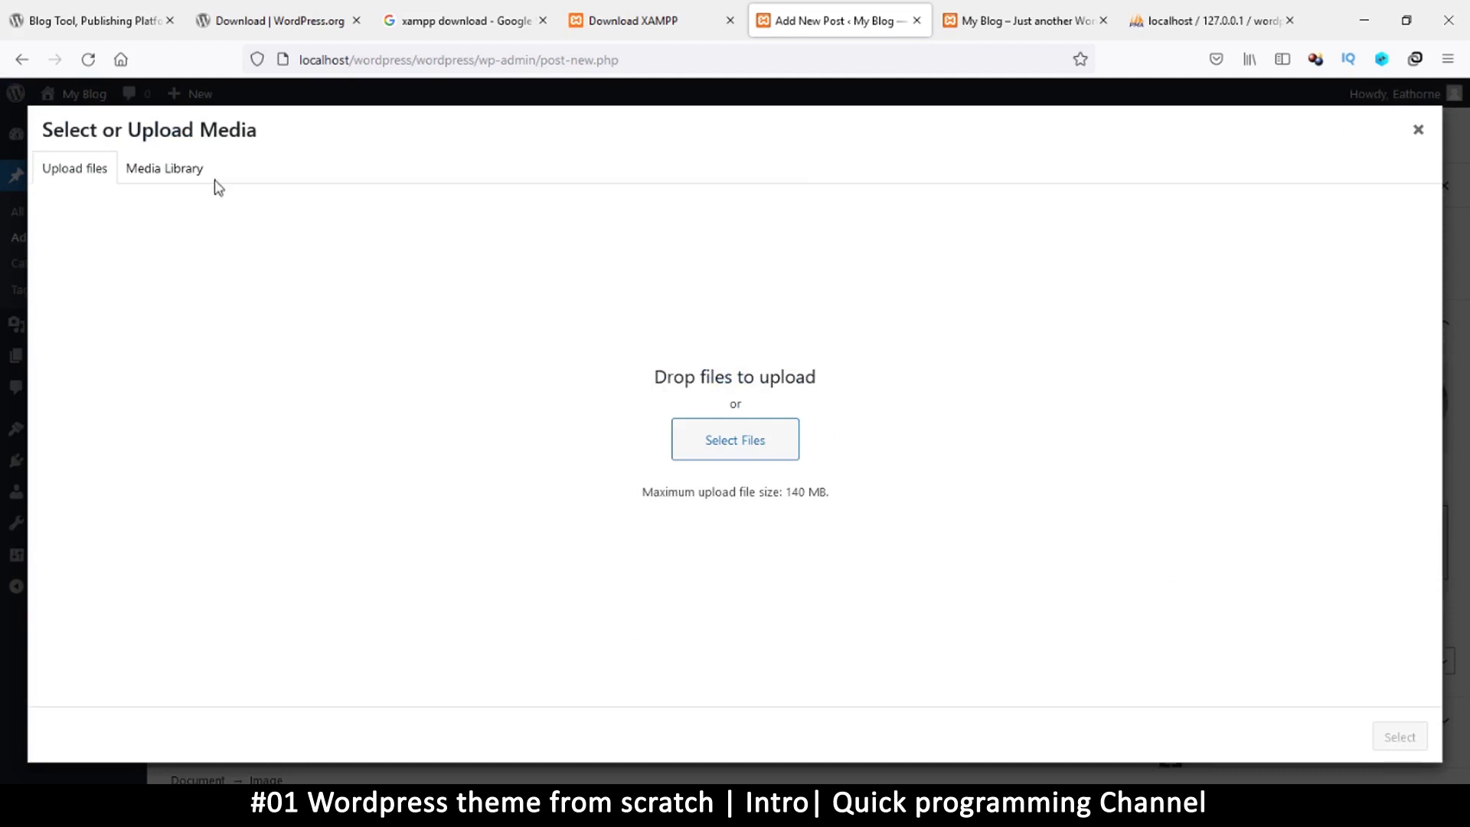
left_click(727, 449)
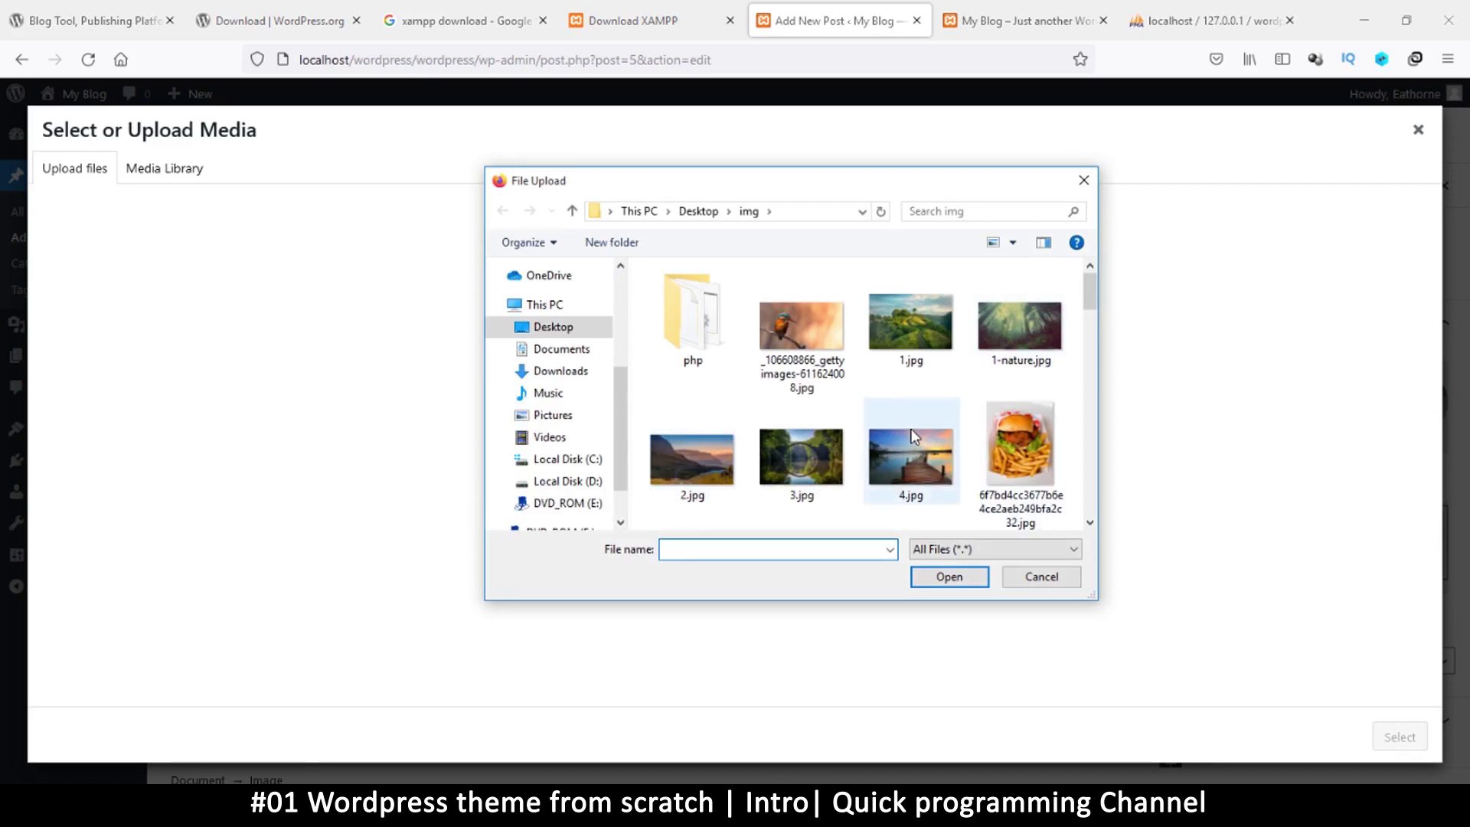
scroll(916, 437, "down", 1)
scroll(913, 433, "down", 1)
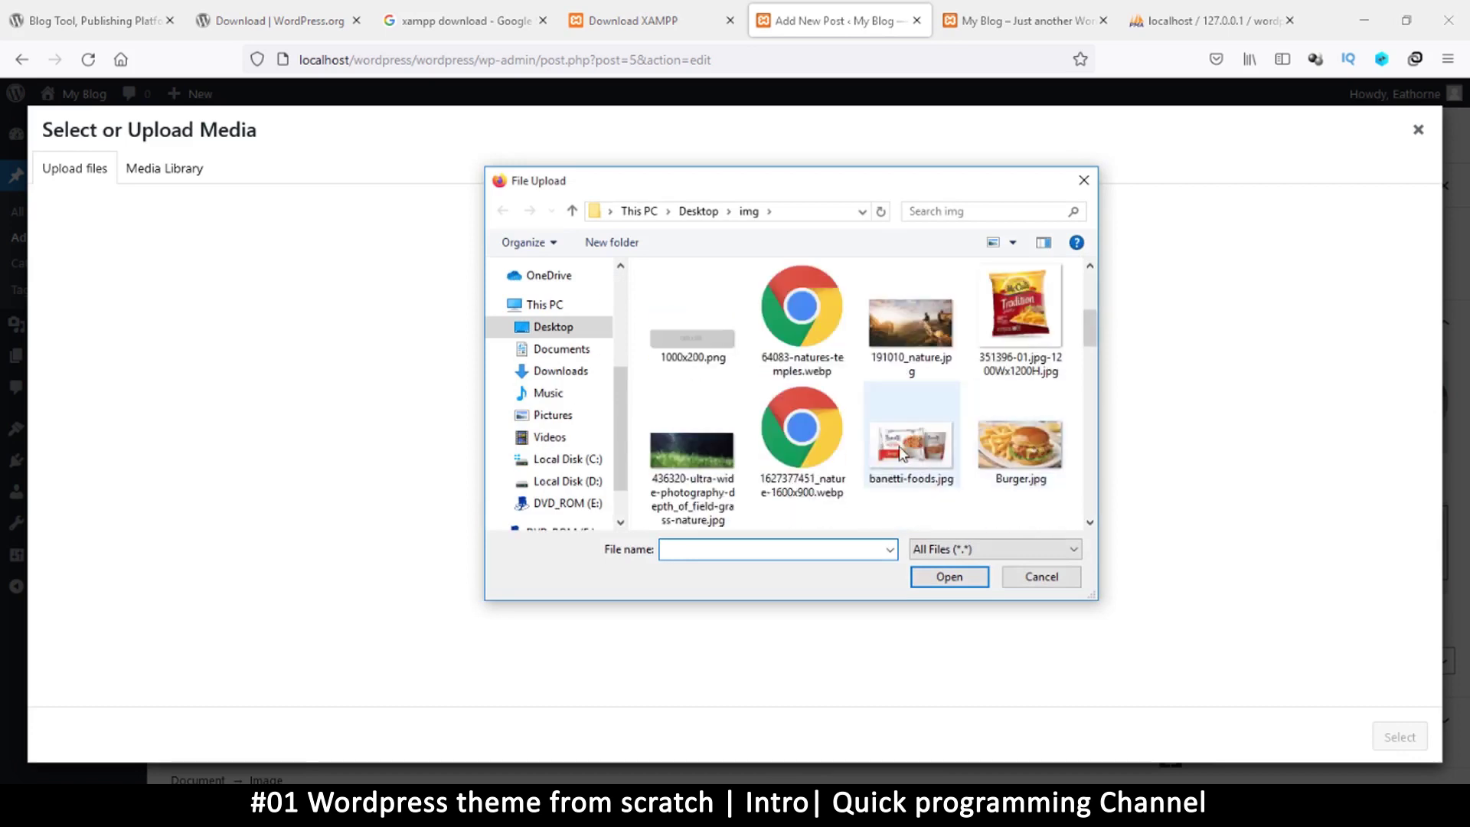
double_click(903, 320)
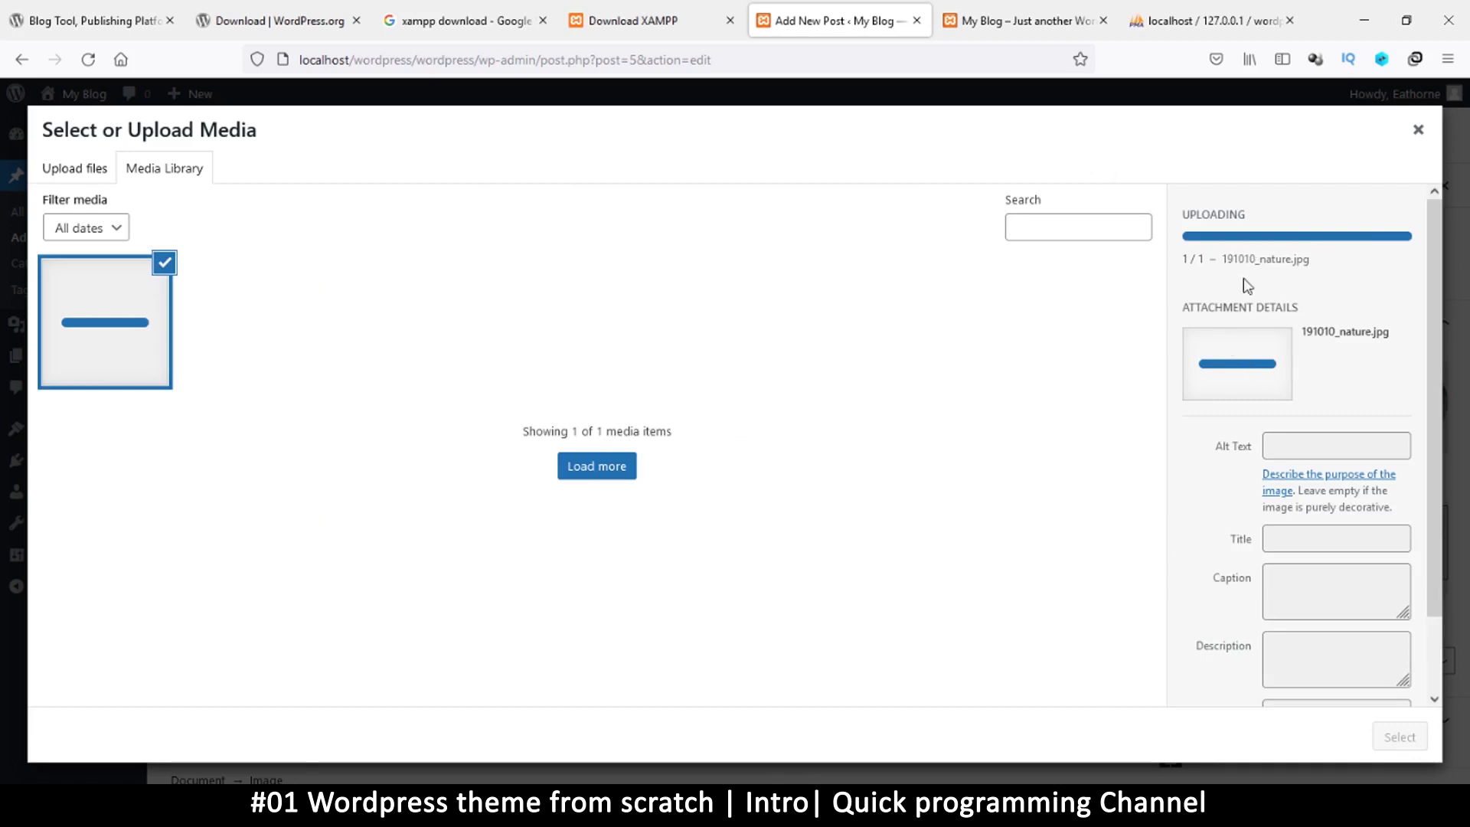
left_click(1399, 737)
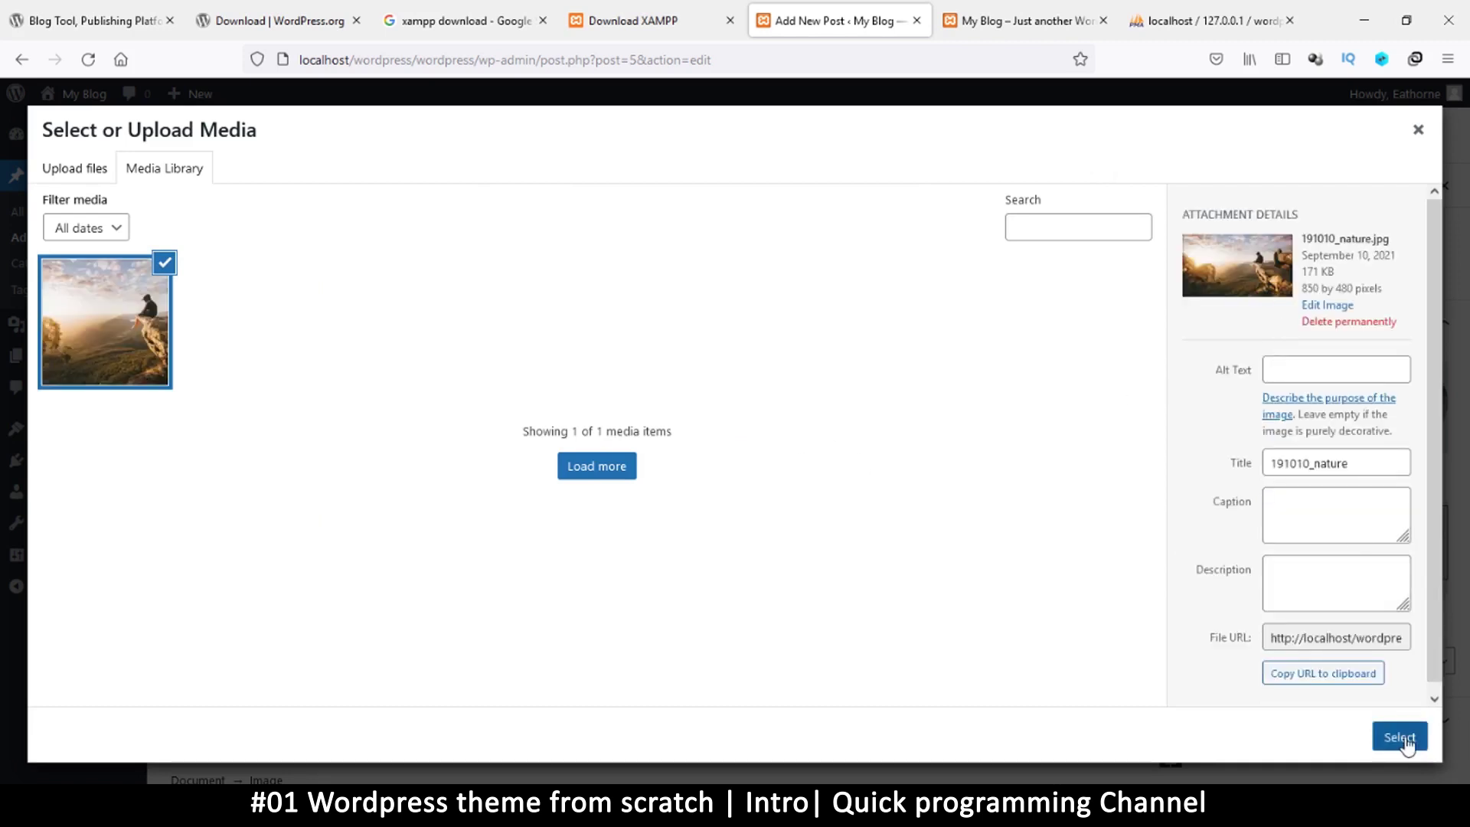
scroll(673, 627, "down", 3)
scroll(673, 541, "down", 2)
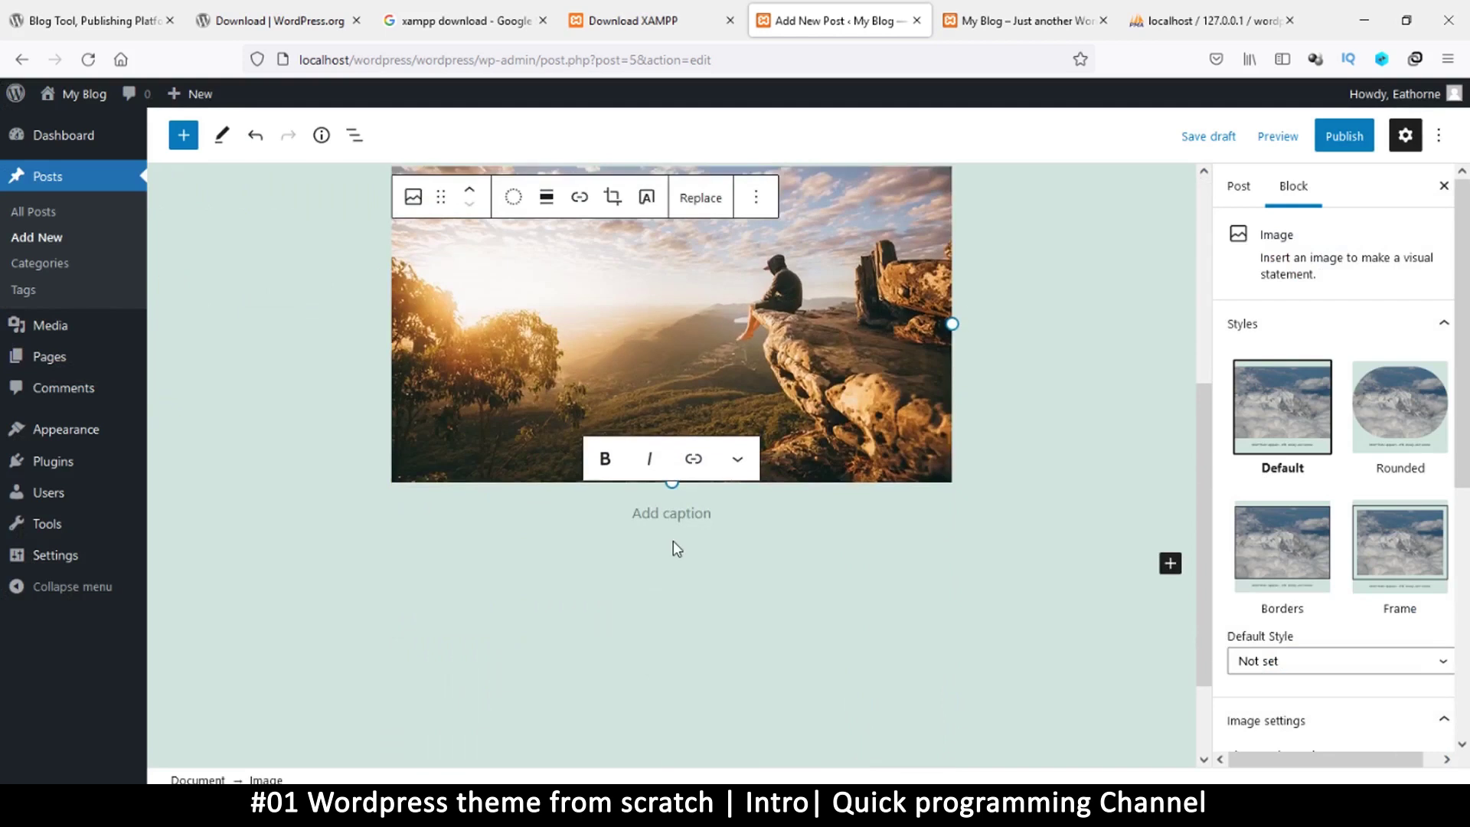
scroll(674, 541, "up", 3)
scroll(825, 426, "up", 2)
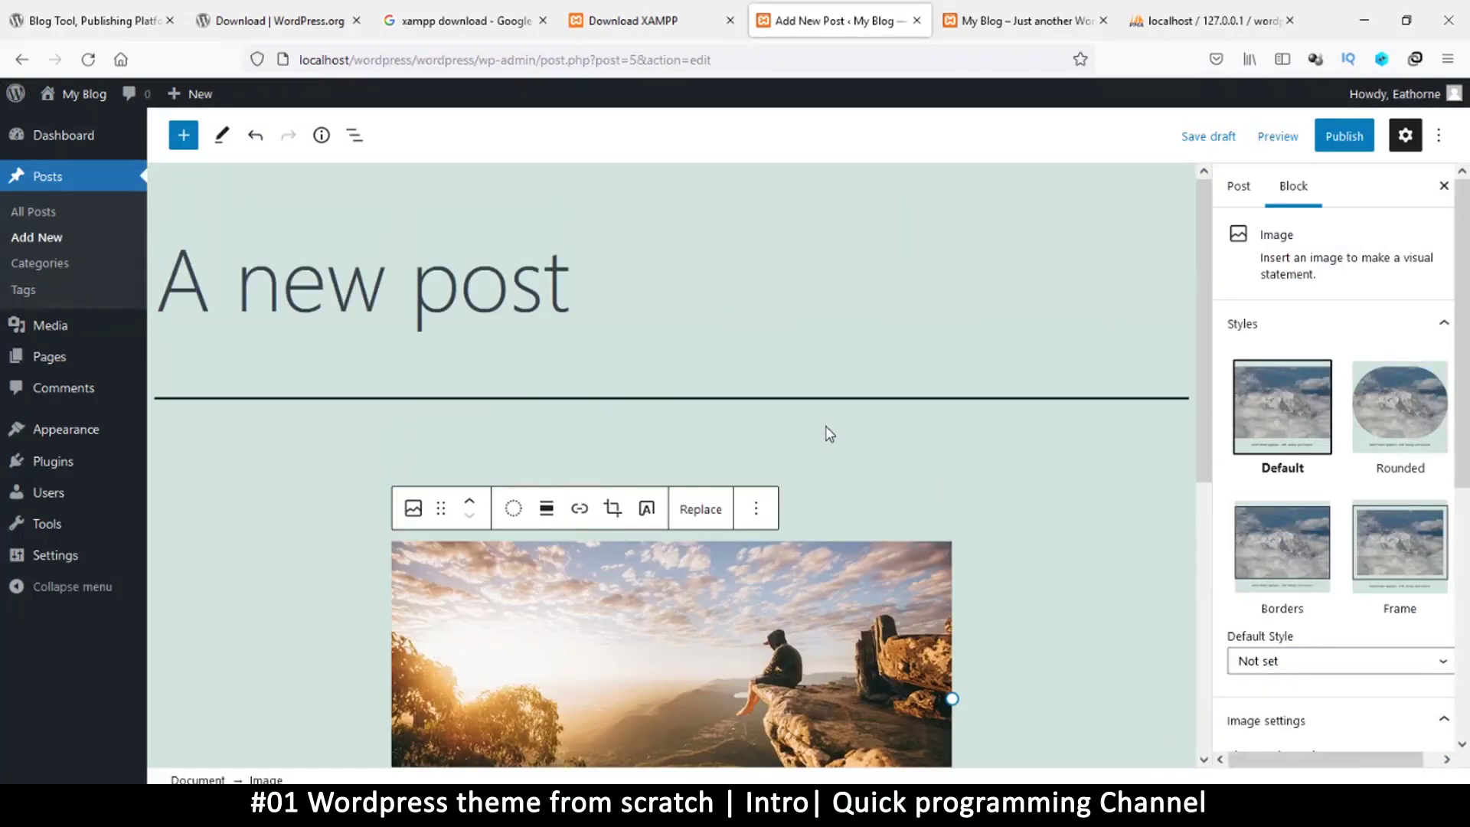
- Publish 'A new post' and confirm it appears above Hello world! on the reloaded front page
left_click(1339, 144)
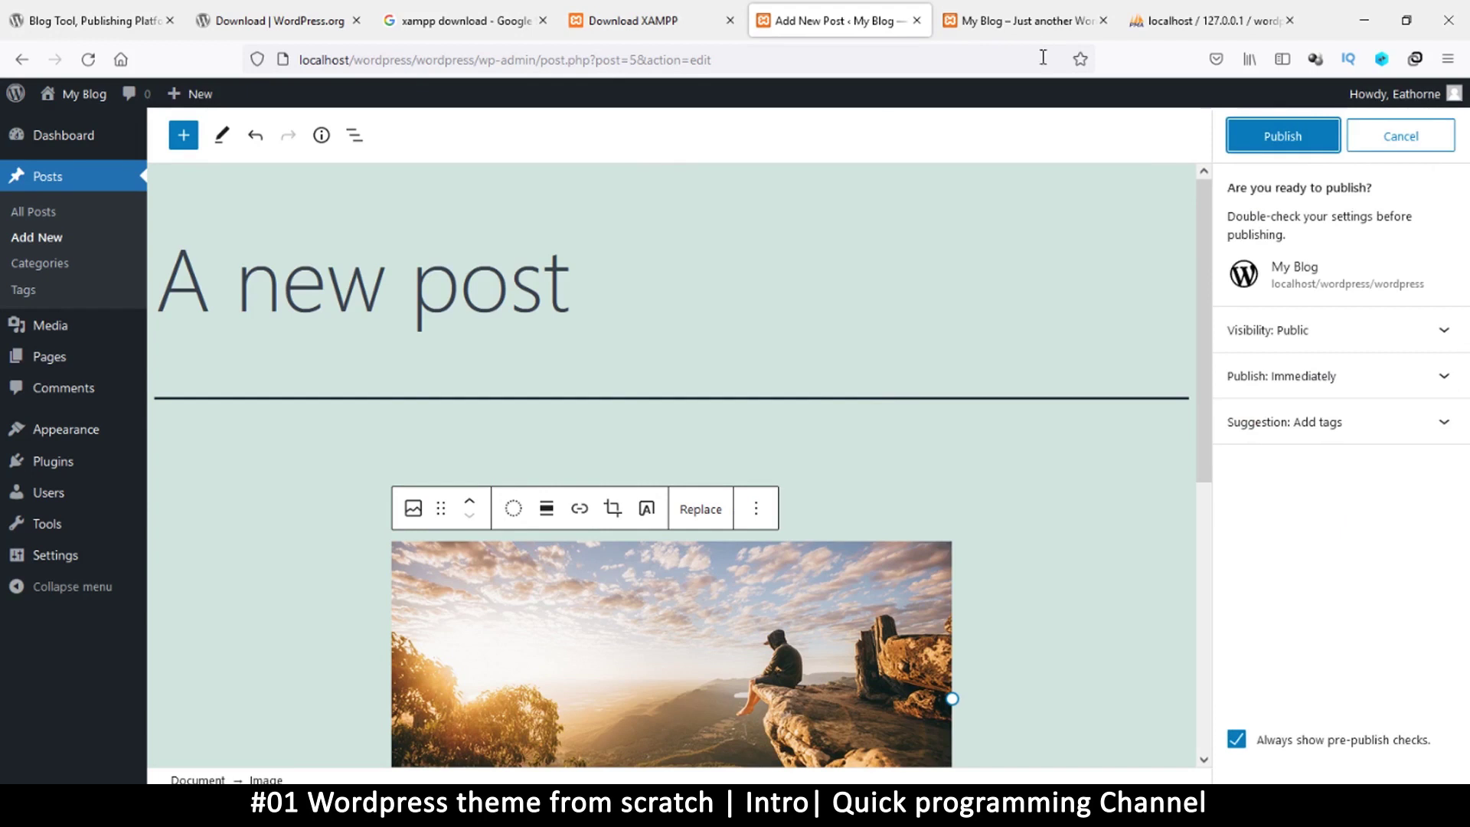
left_click(1280, 135)
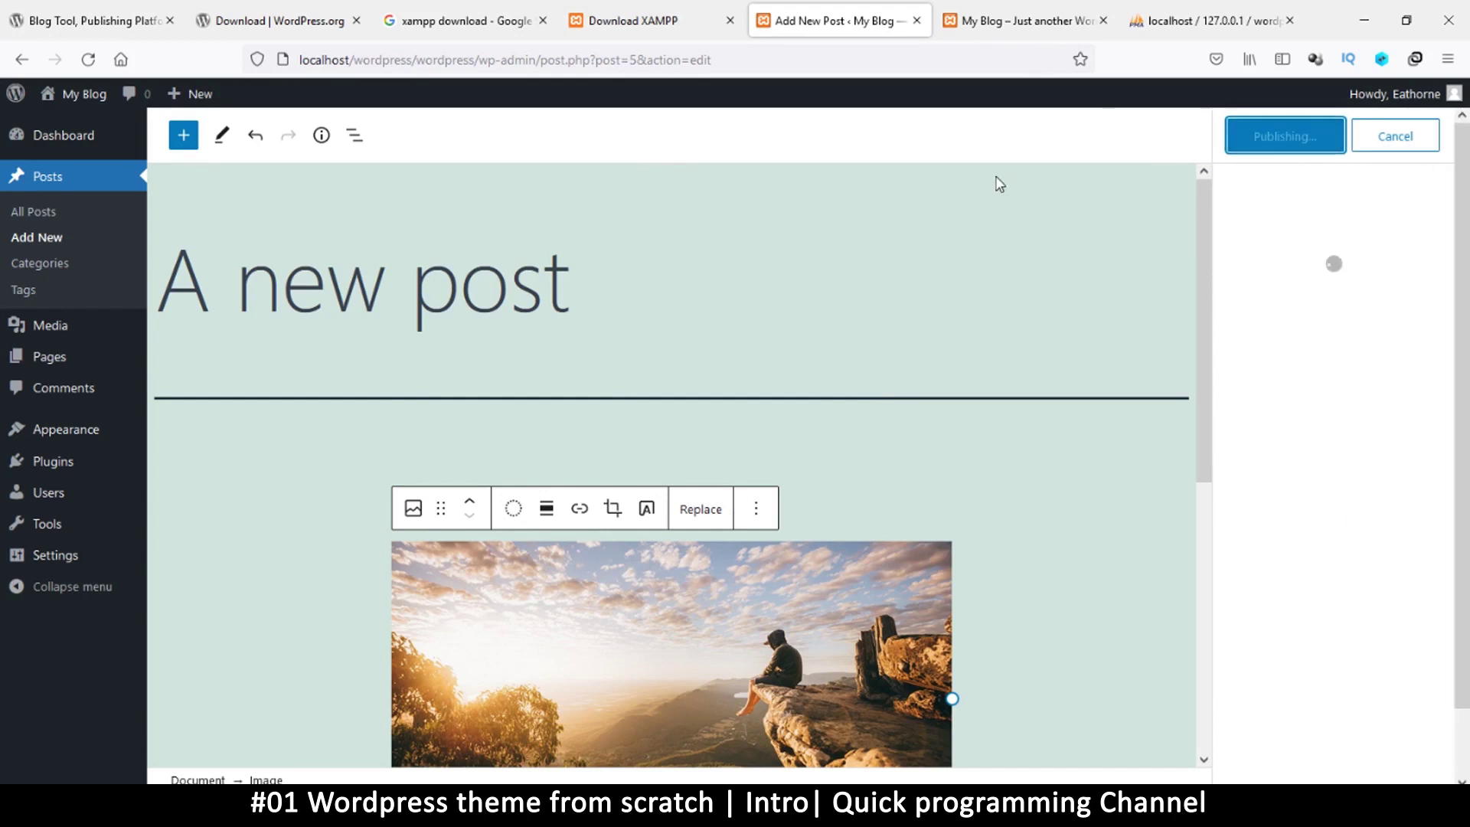
left_click(990, 10)
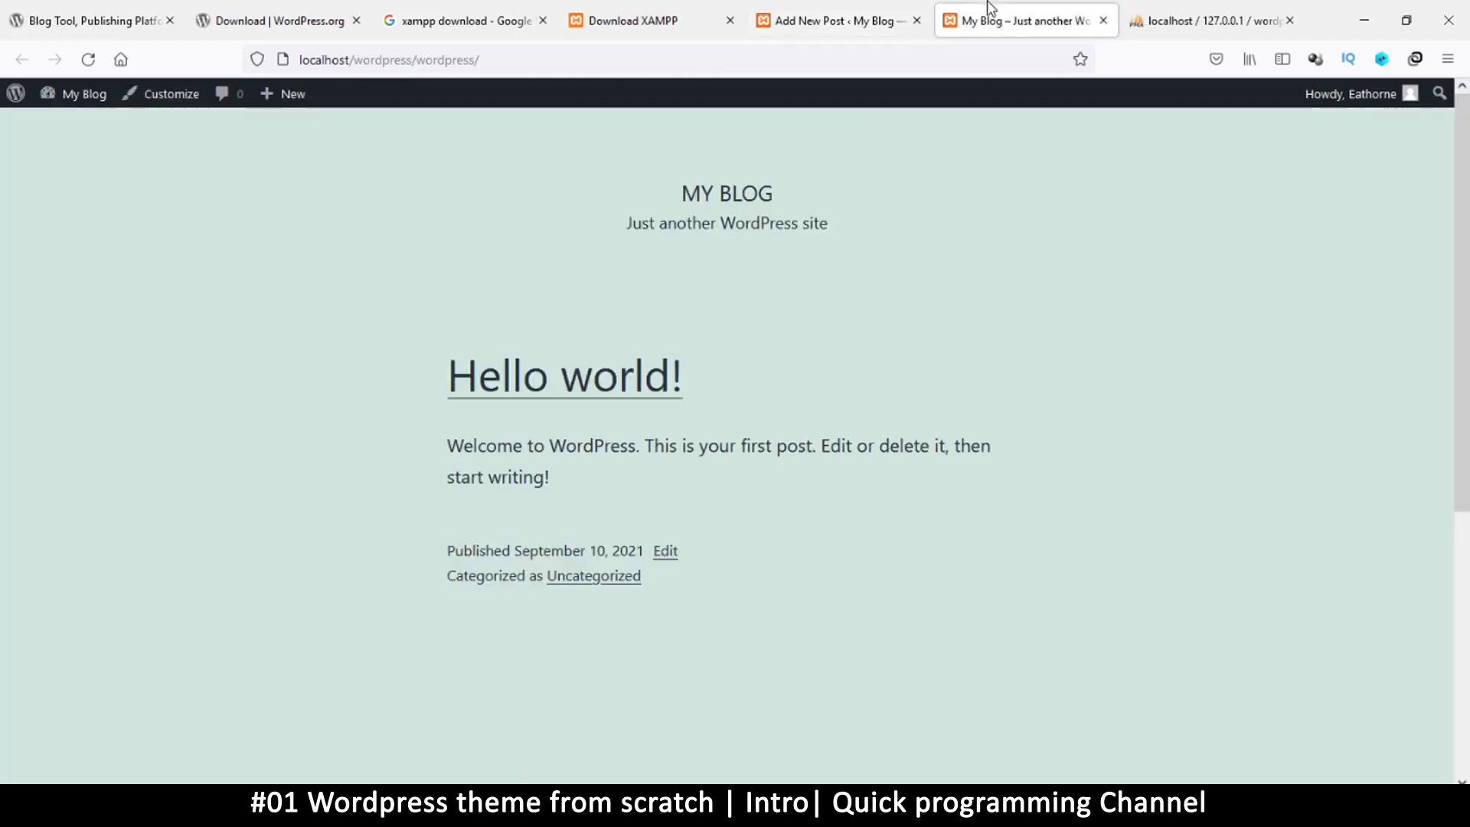
left_click(88, 59)
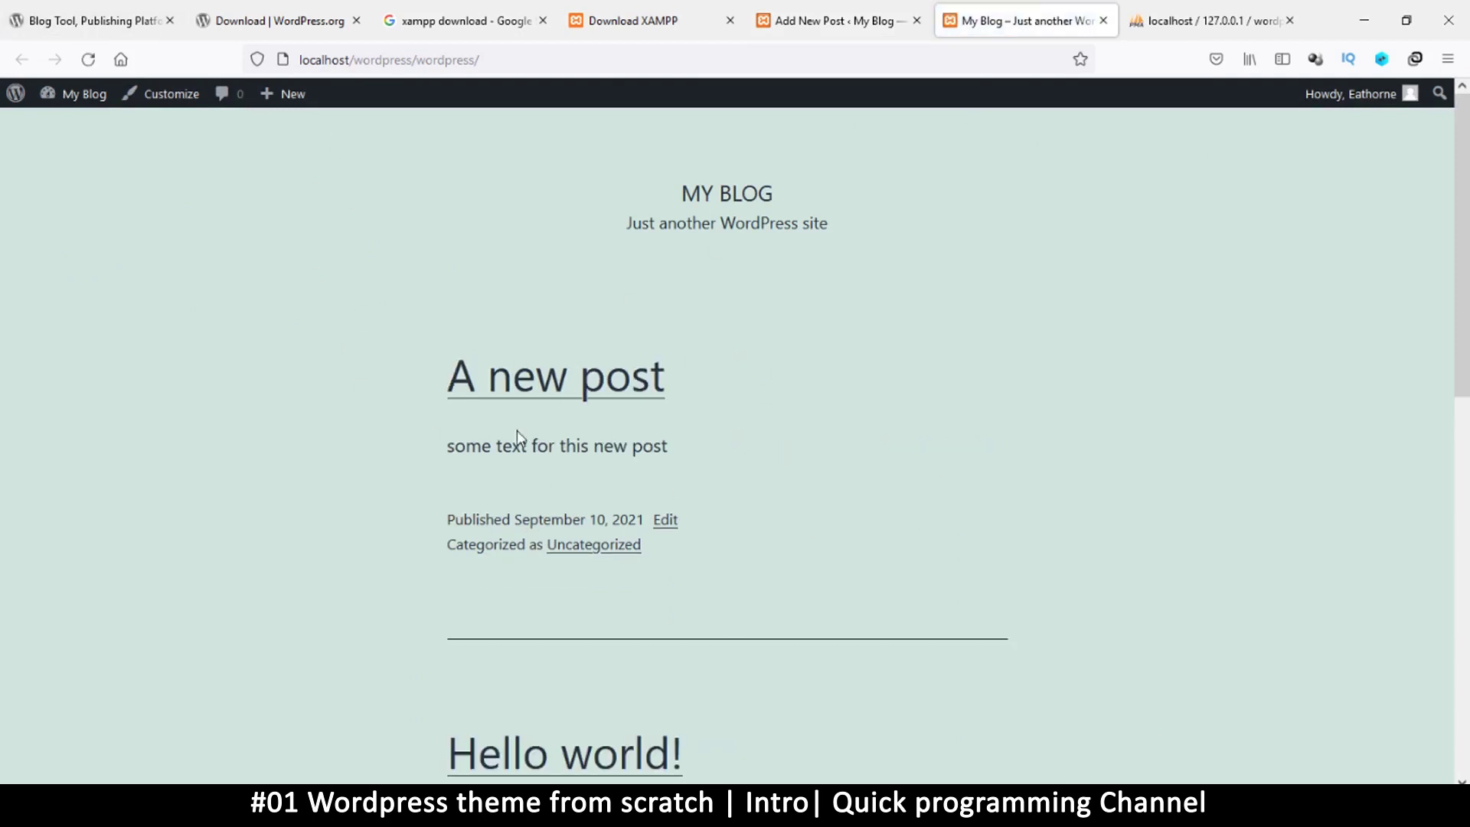
scroll(535, 443, "down", 2)
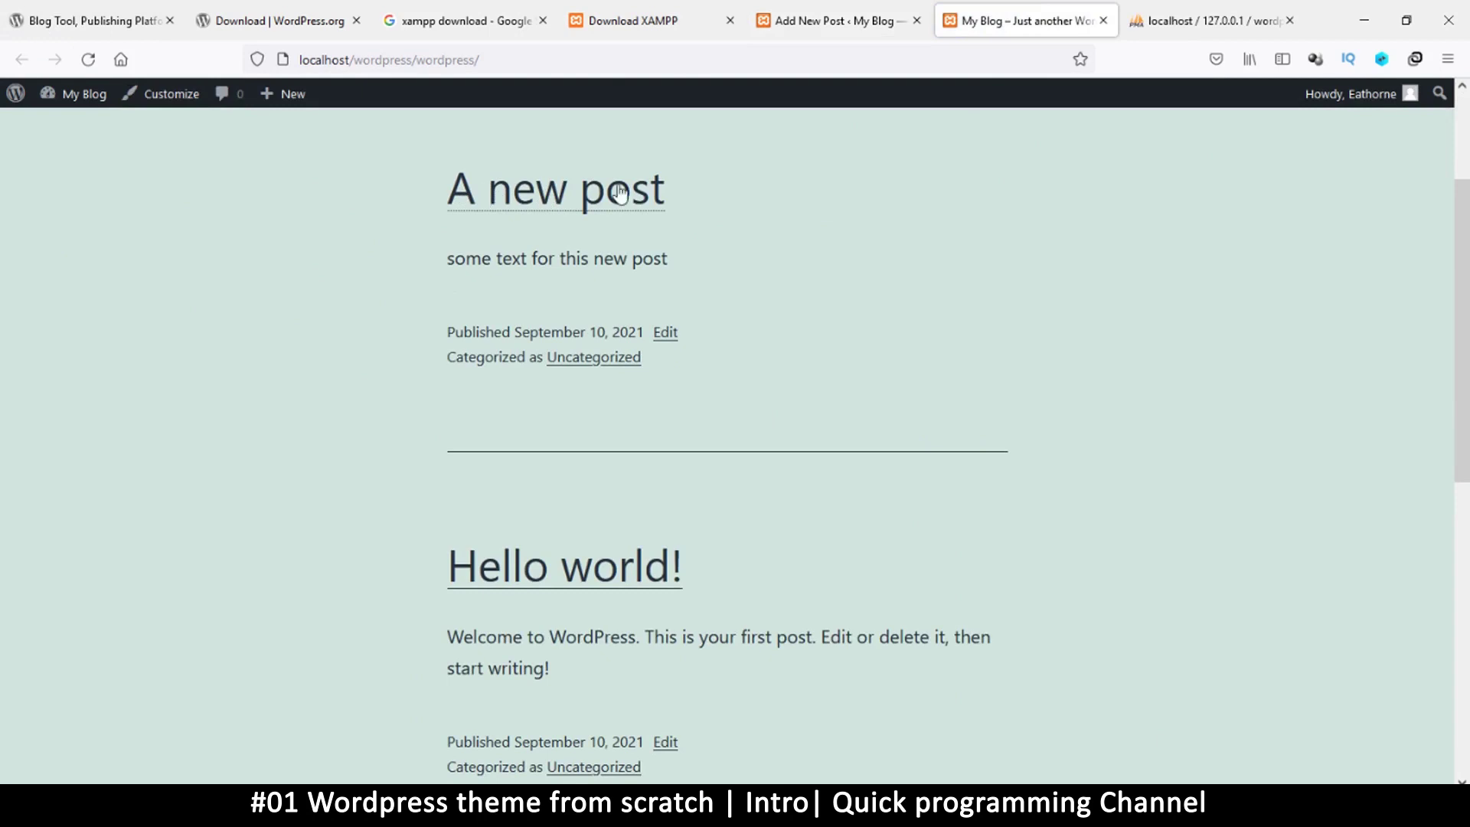
scroll(742, 352, "down", 3)
scroll(595, 310, "up", 3)
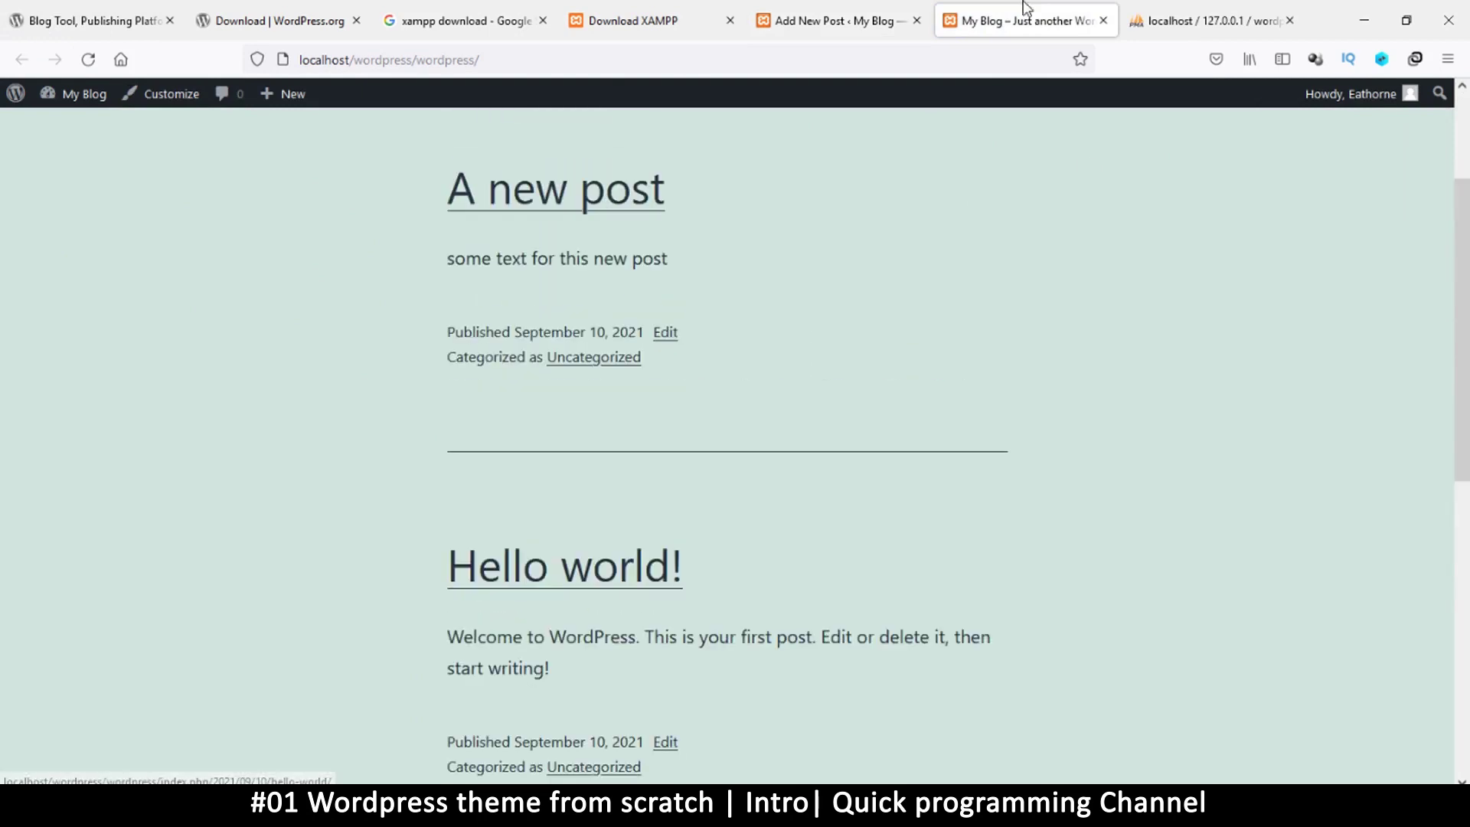
scroll(880, 237, "up", 2)
left_click(830, 19)
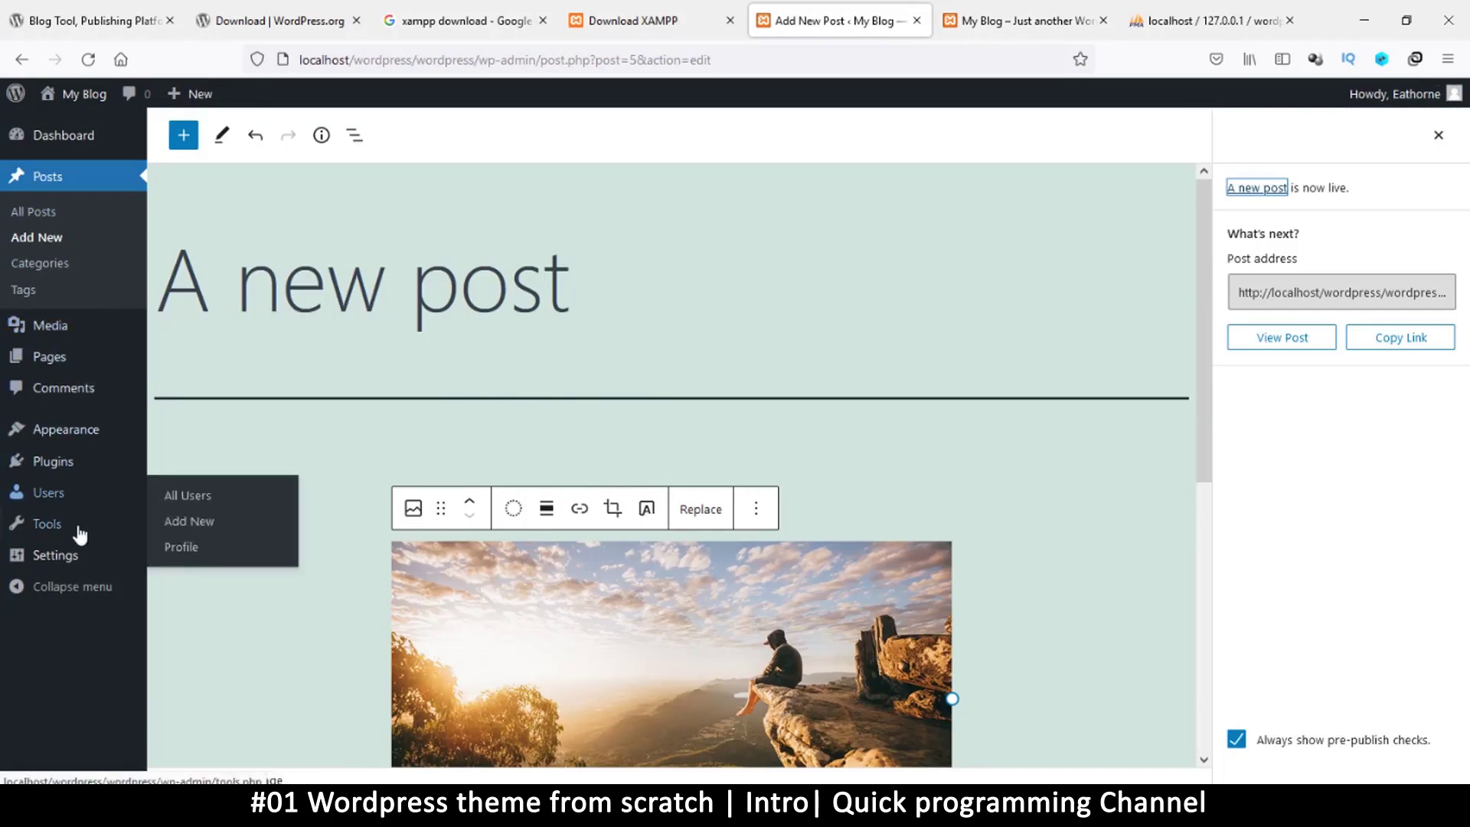
- Activate the Twenty Twenty theme from Appearance > Themes in place of Twenty Twenty-One
mouse_move(94, 444)
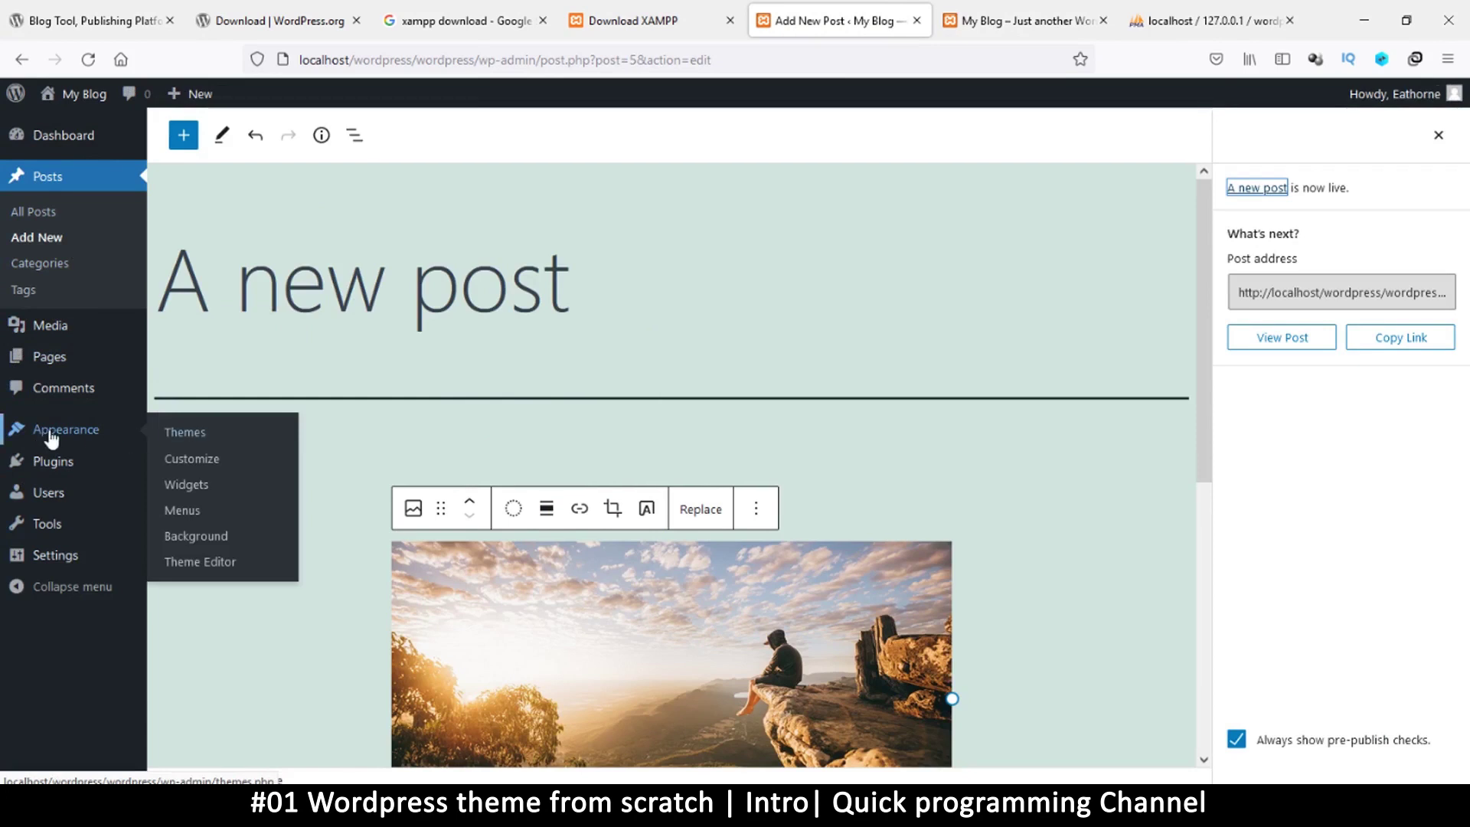
left_click(203, 437)
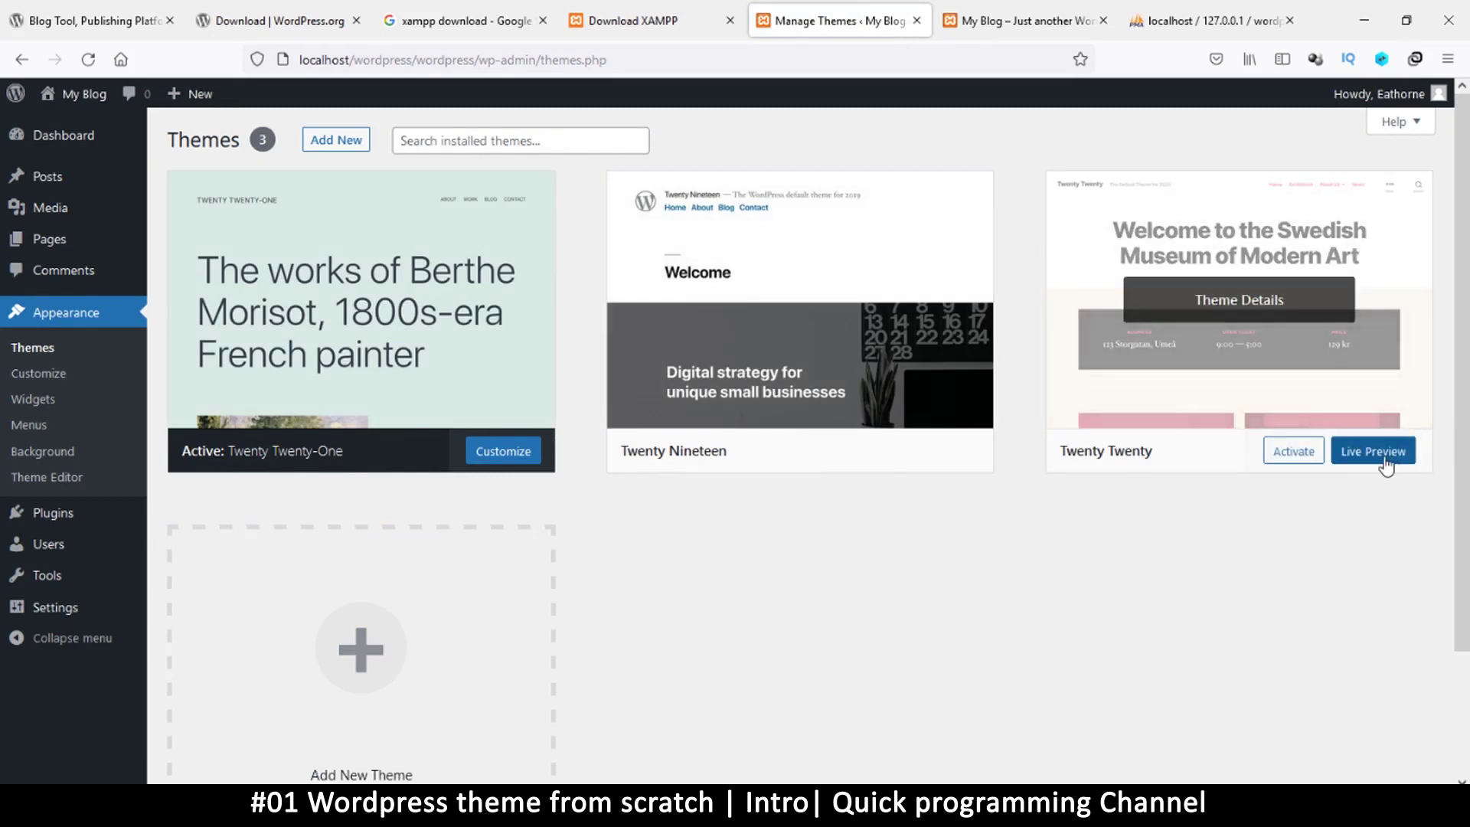
left_click(1294, 452)
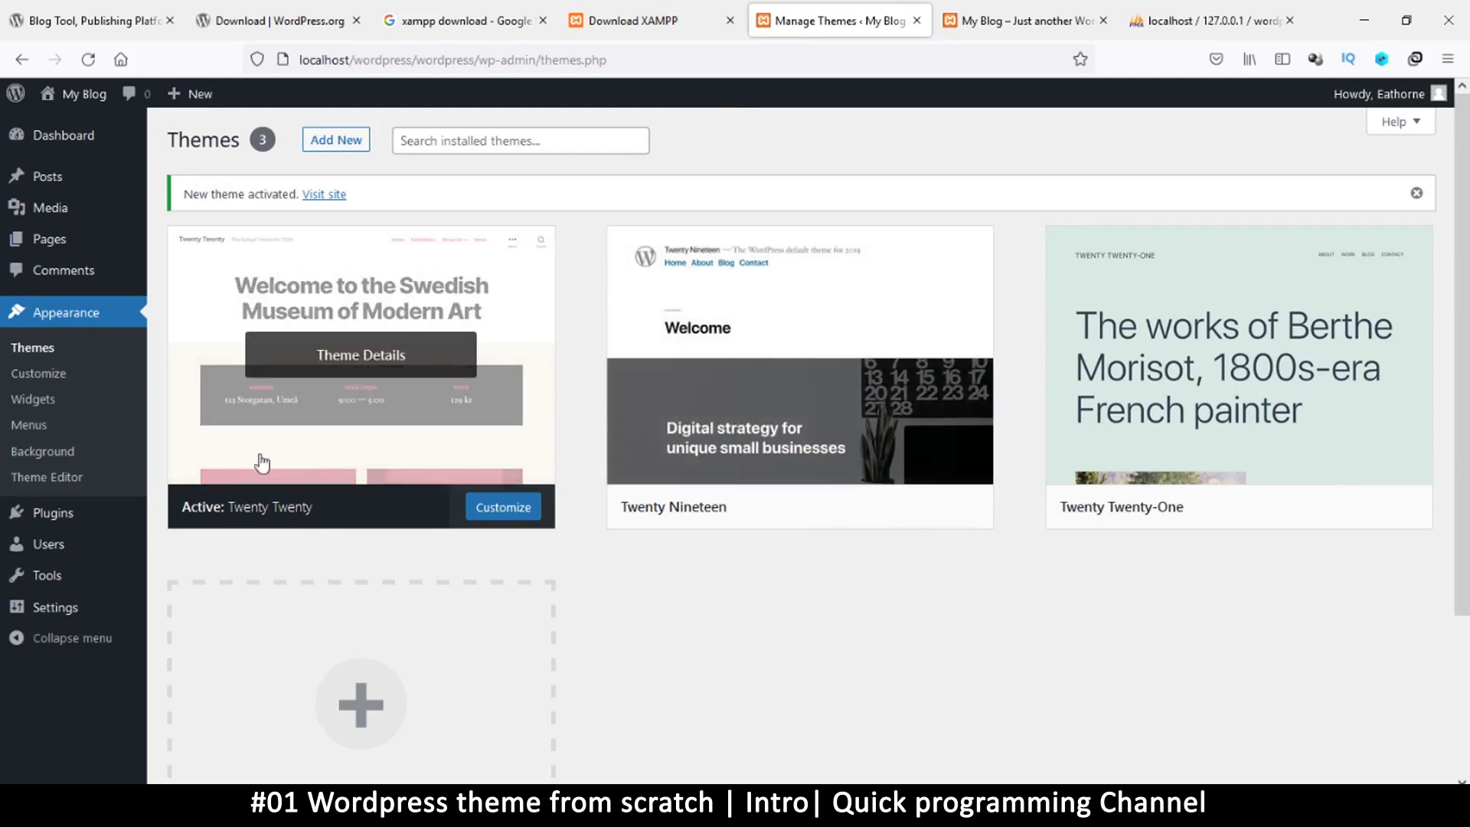
left_click(1000, 21)
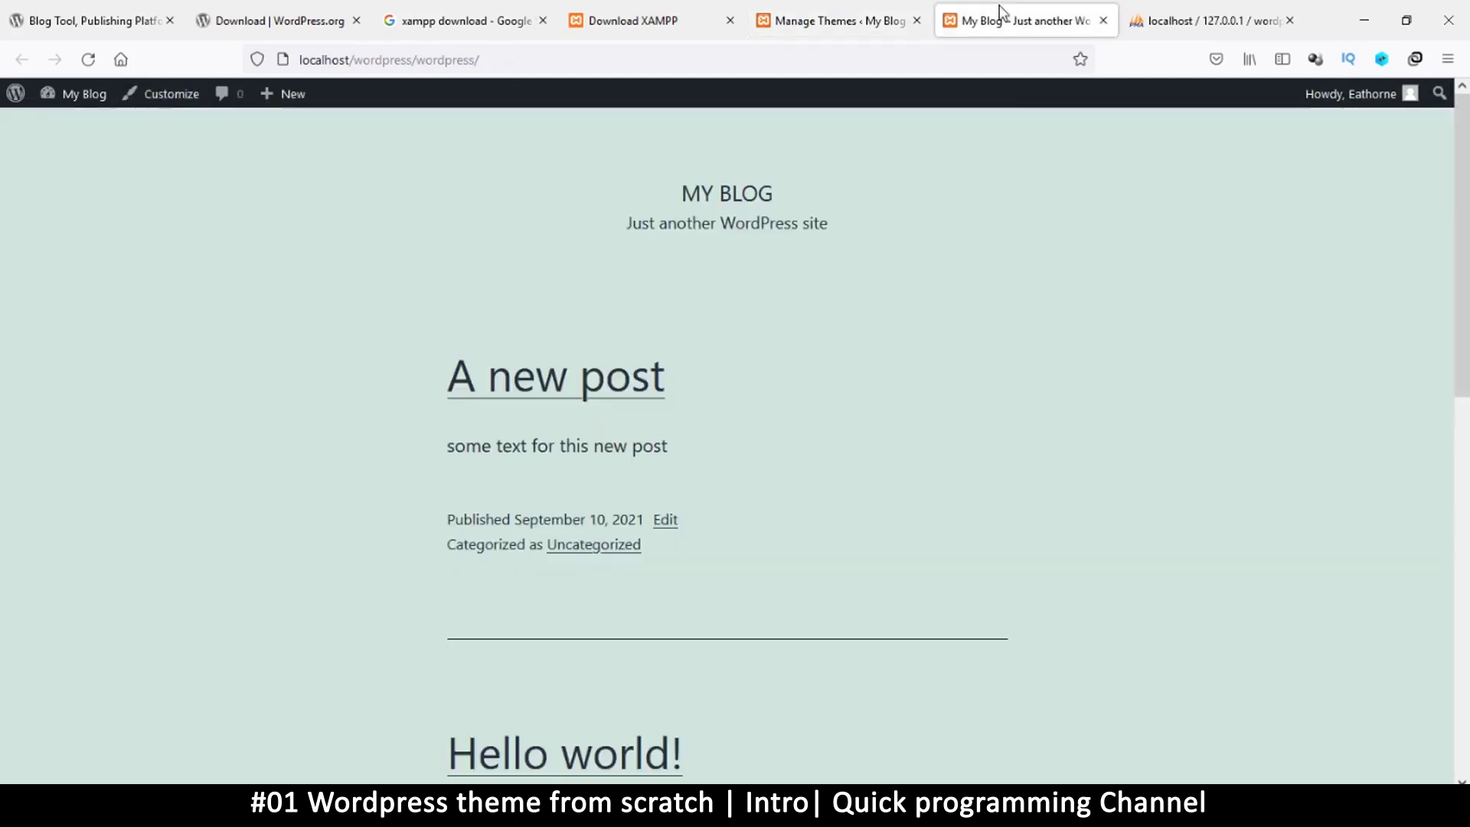
left_click(83, 62)
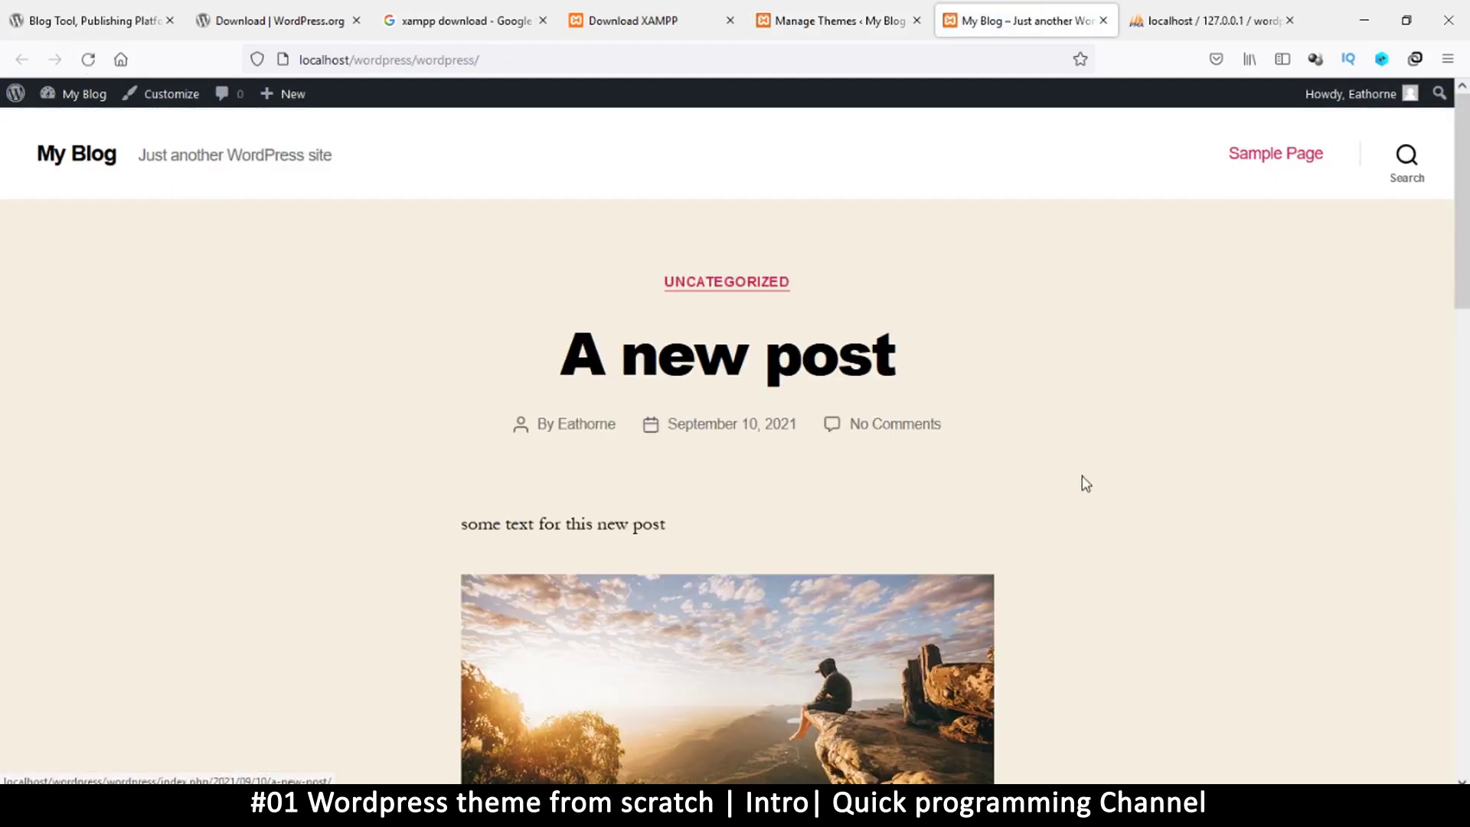
scroll(1023, 505, "down", 10)
scroll(1026, 507, "down", 5)
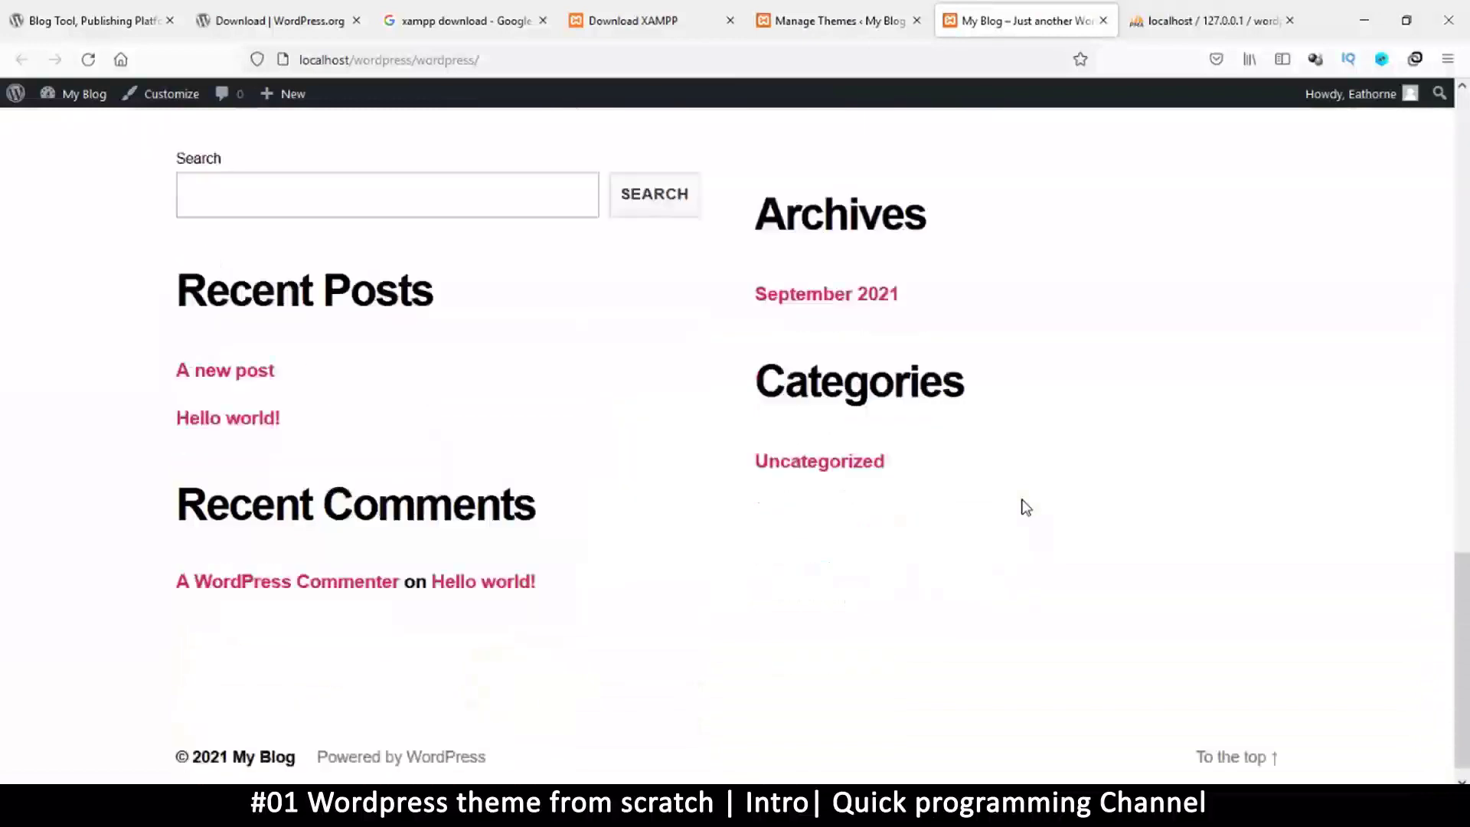
scroll(1026, 507, "up", 10)
scroll(1026, 507, "up", 4)
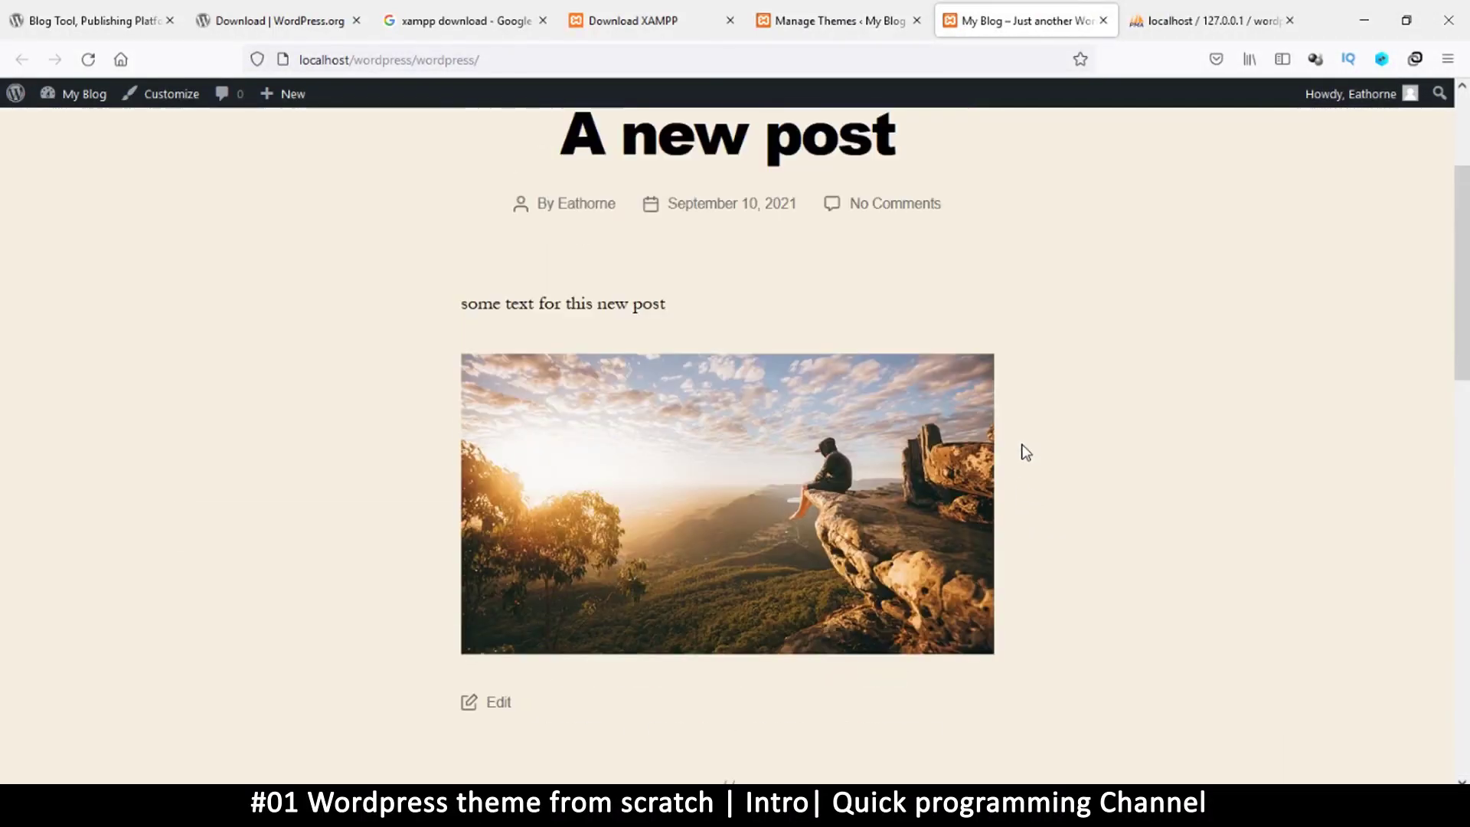
scroll(1027, 448, "up", 3)
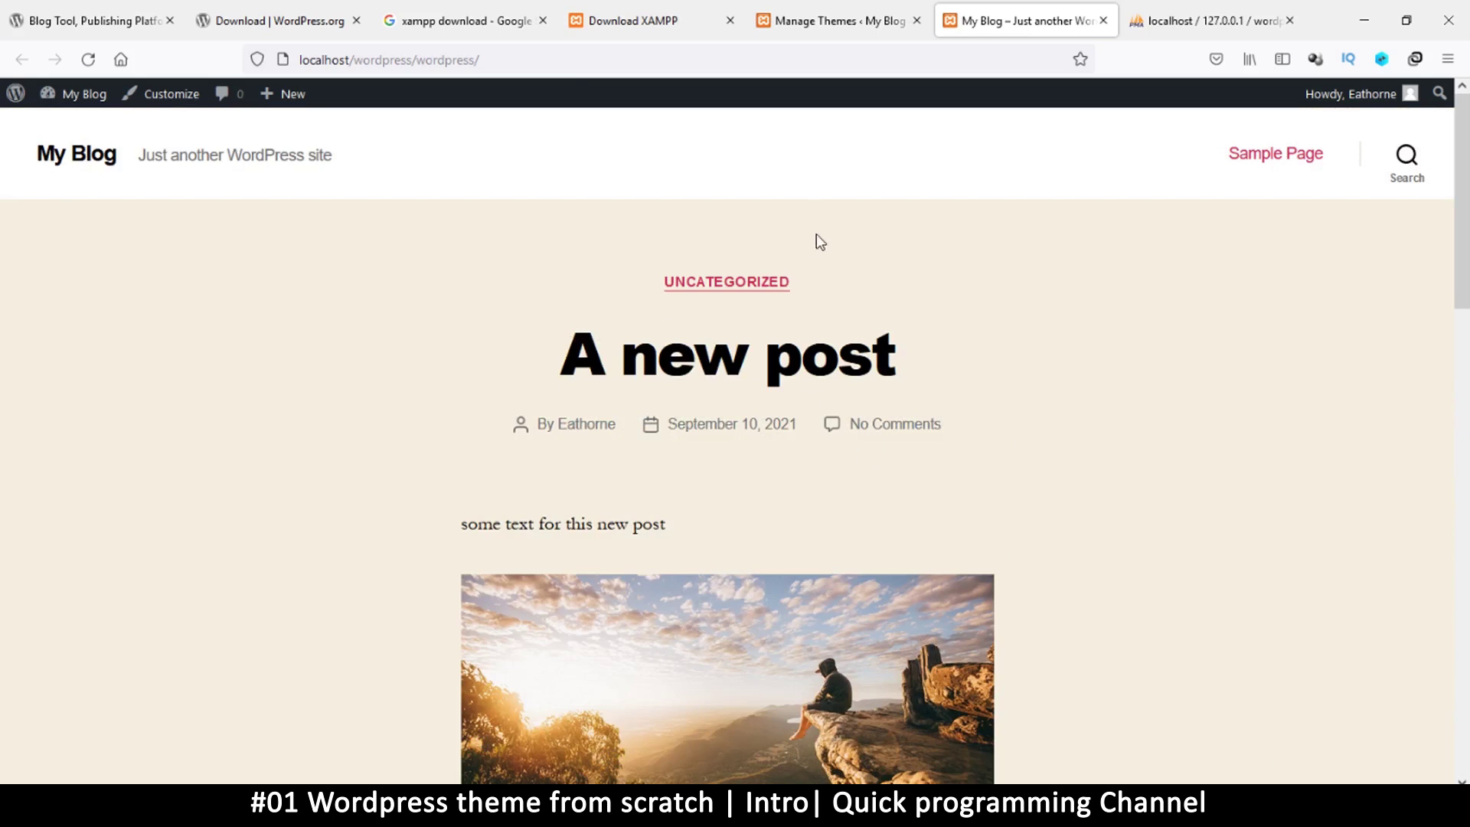
left_click(846, 11)
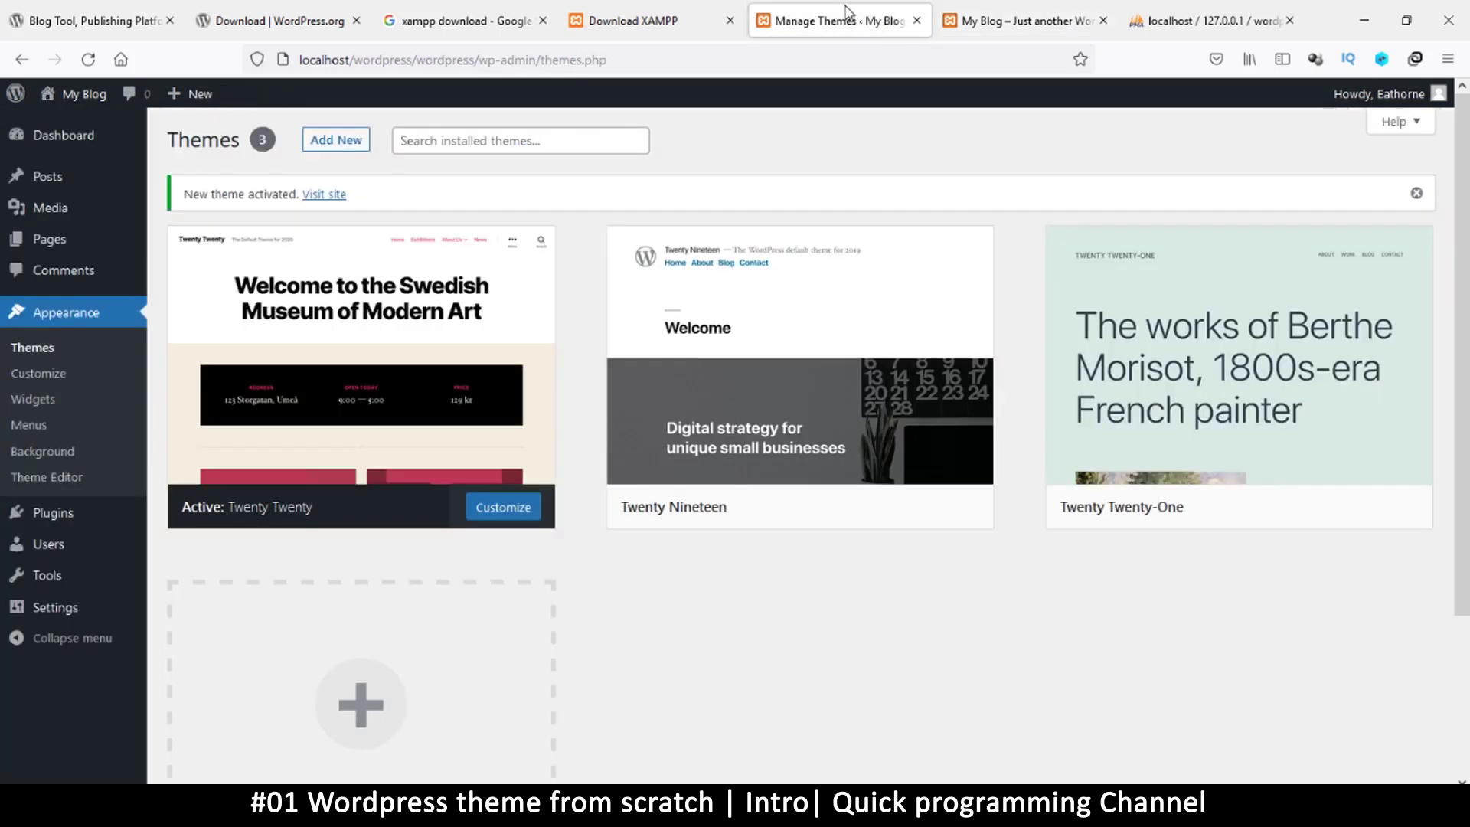
- In Site Identity, add a '2' to the site title and tagline, then remove both
left_click(969, 21)
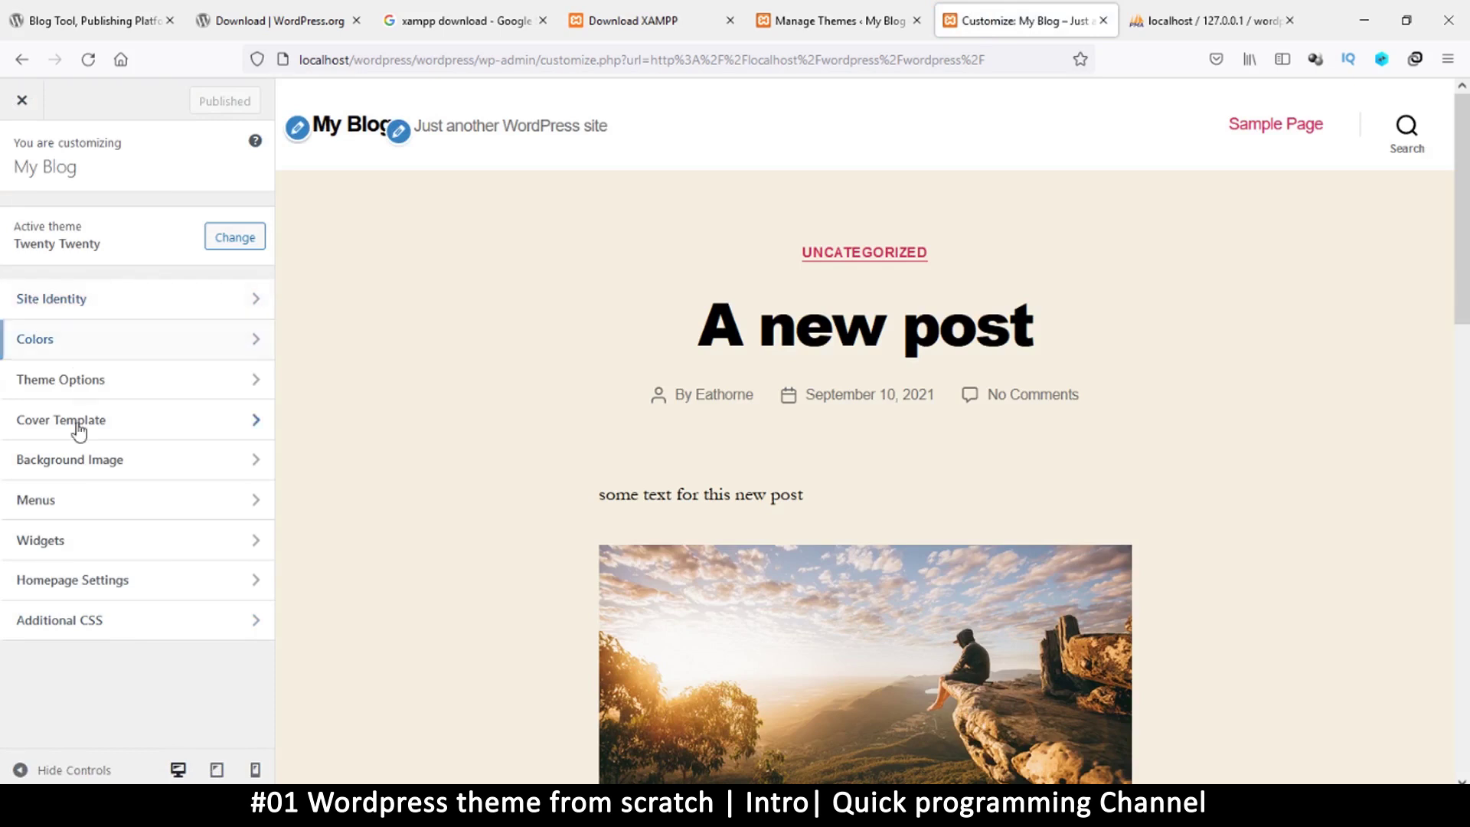
left_click(73, 301)
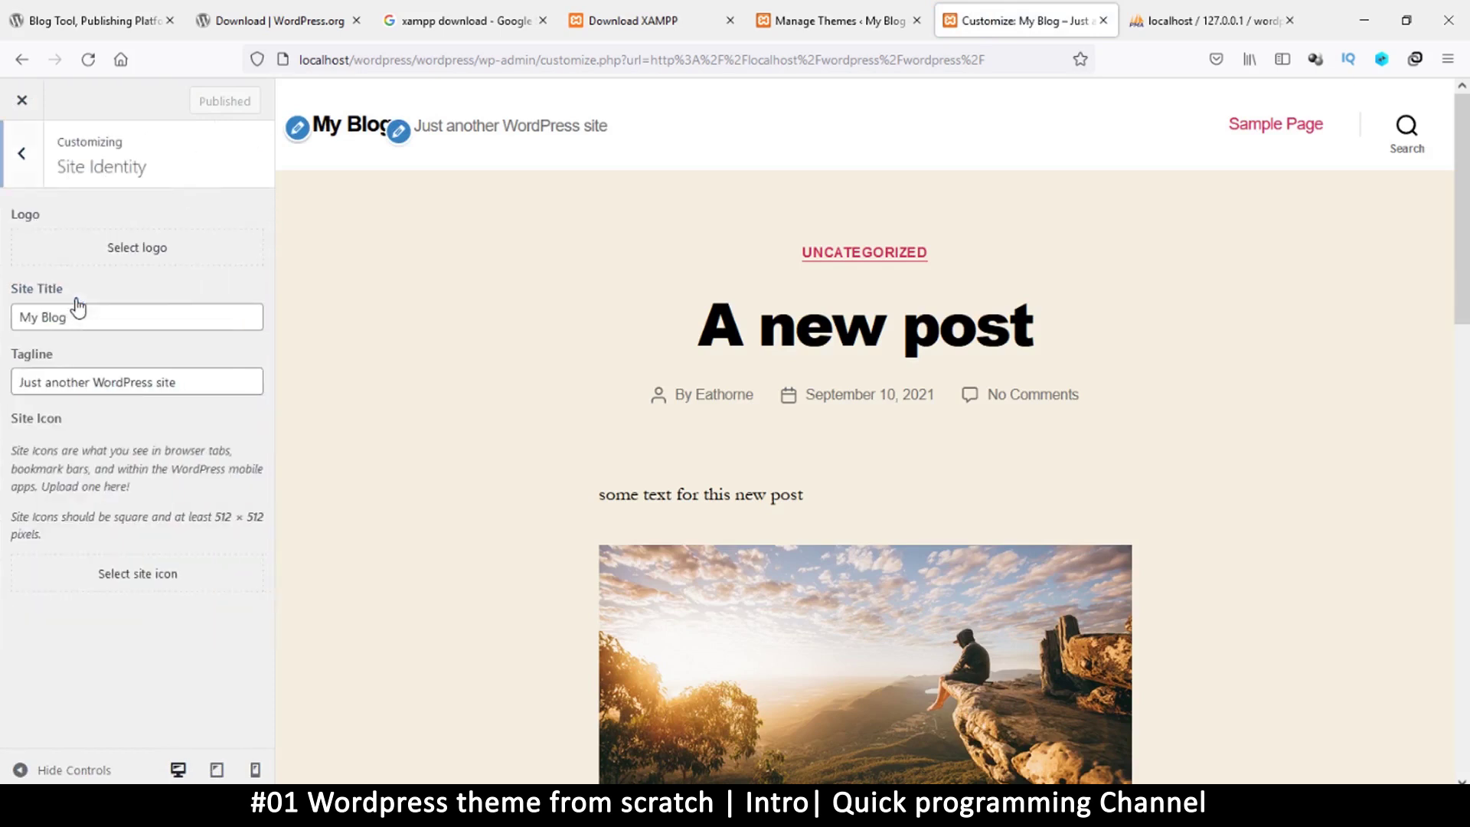
left_click(84, 316)
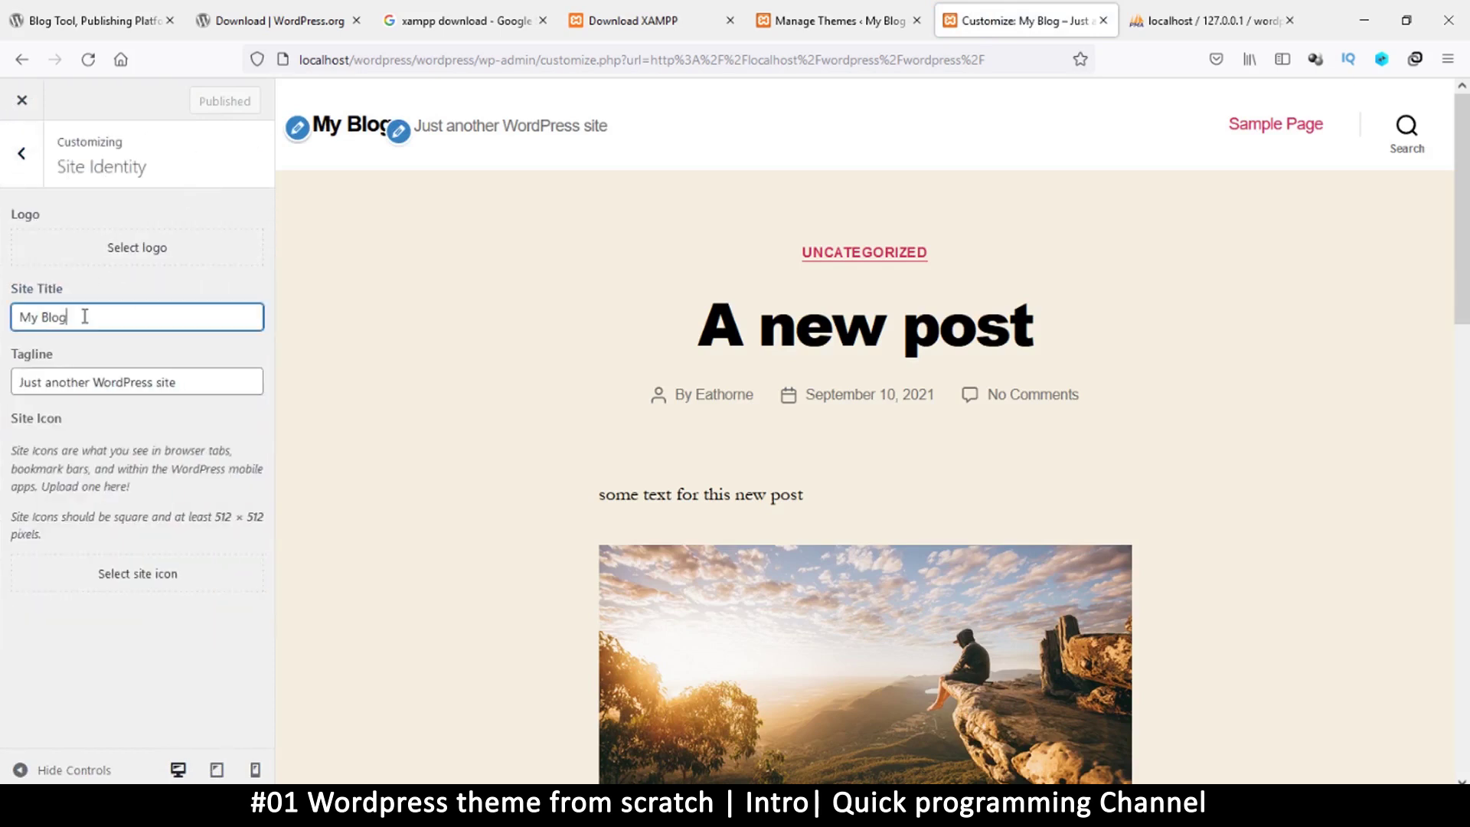
type("2")
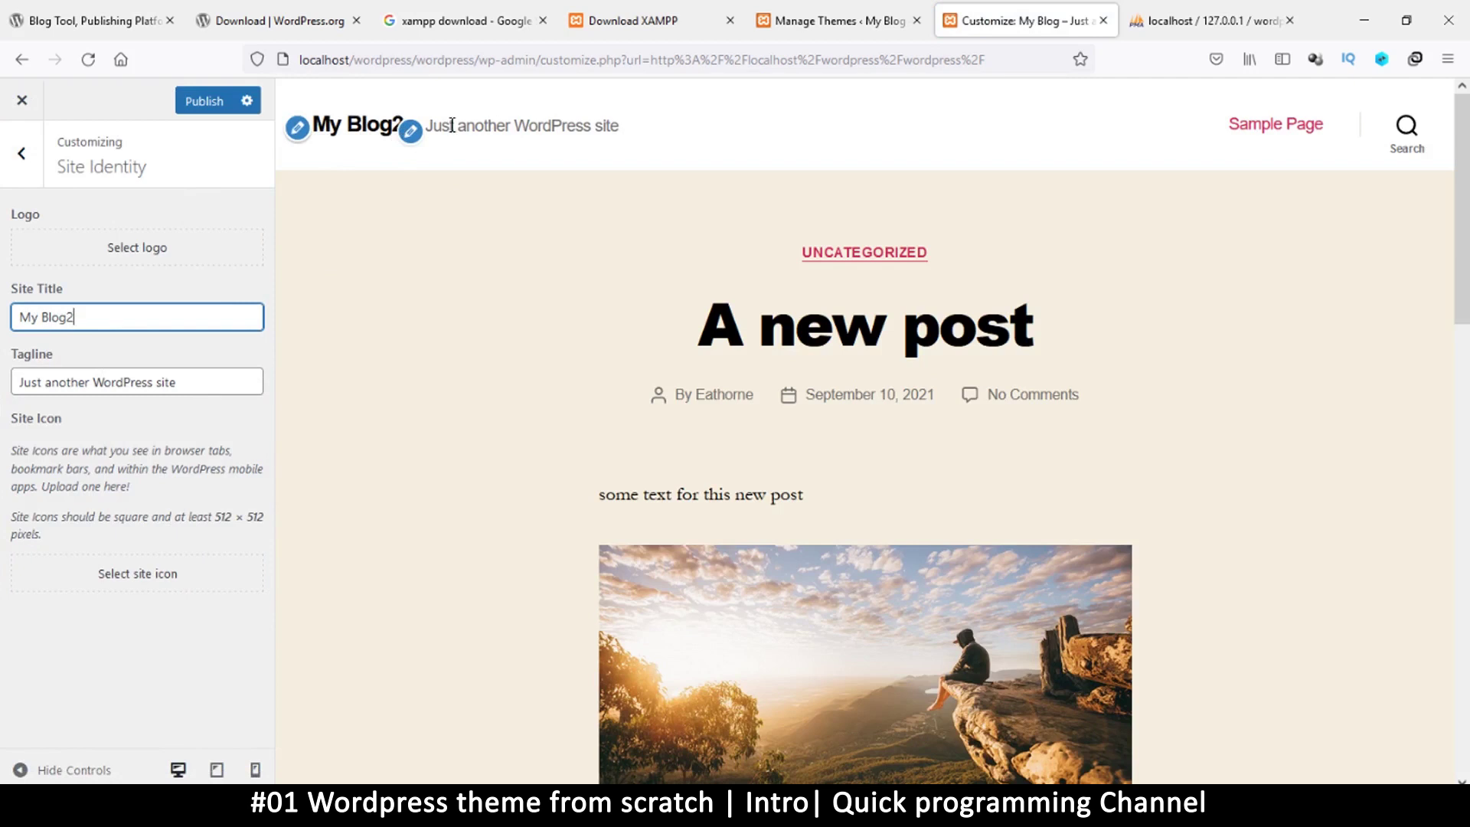
left_click(186, 389)
type("2")
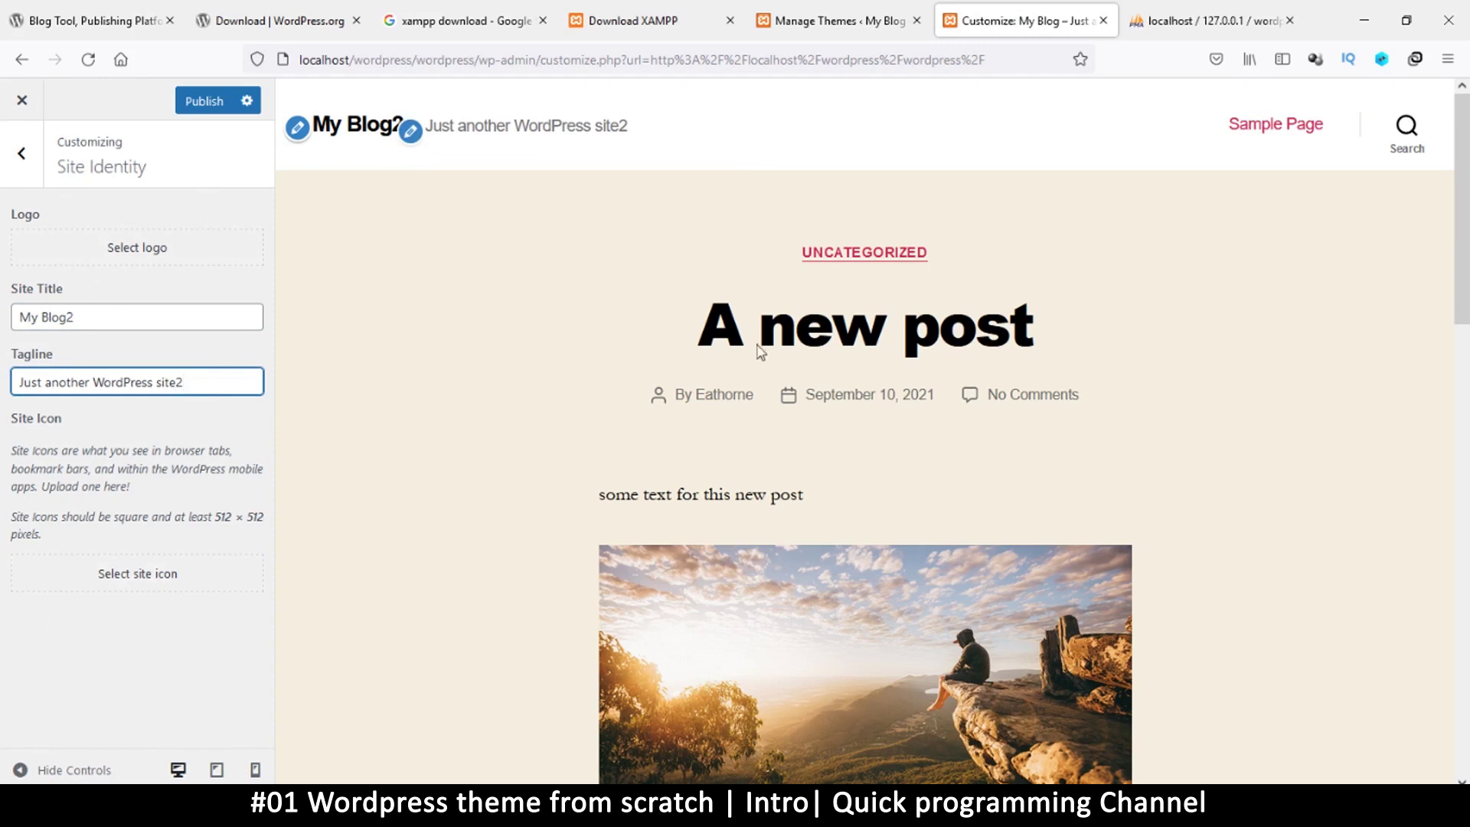
key("BackSpace")
left_click(108, 314)
key("BackSpace")
left_click(23, 153)
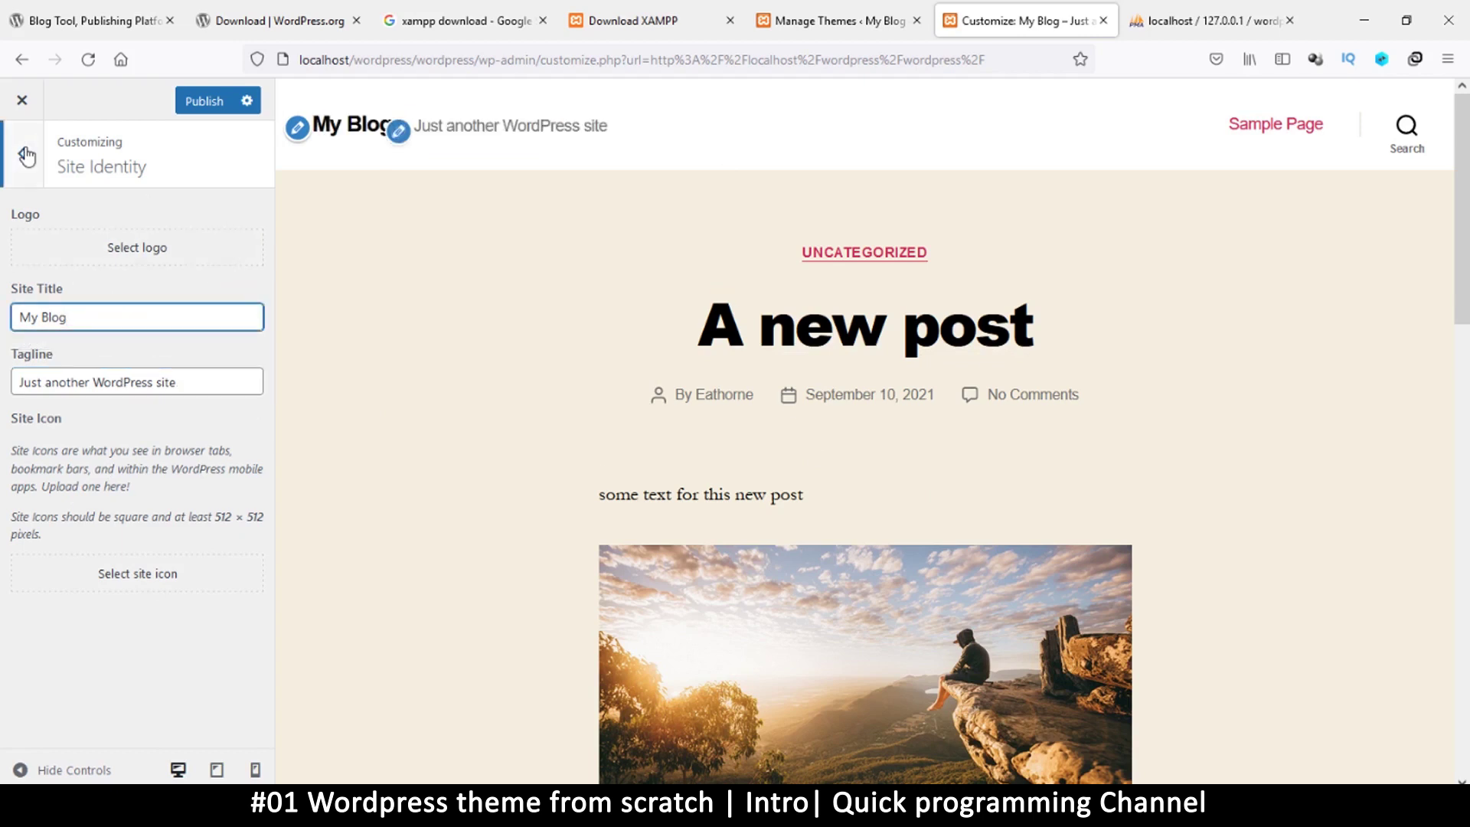
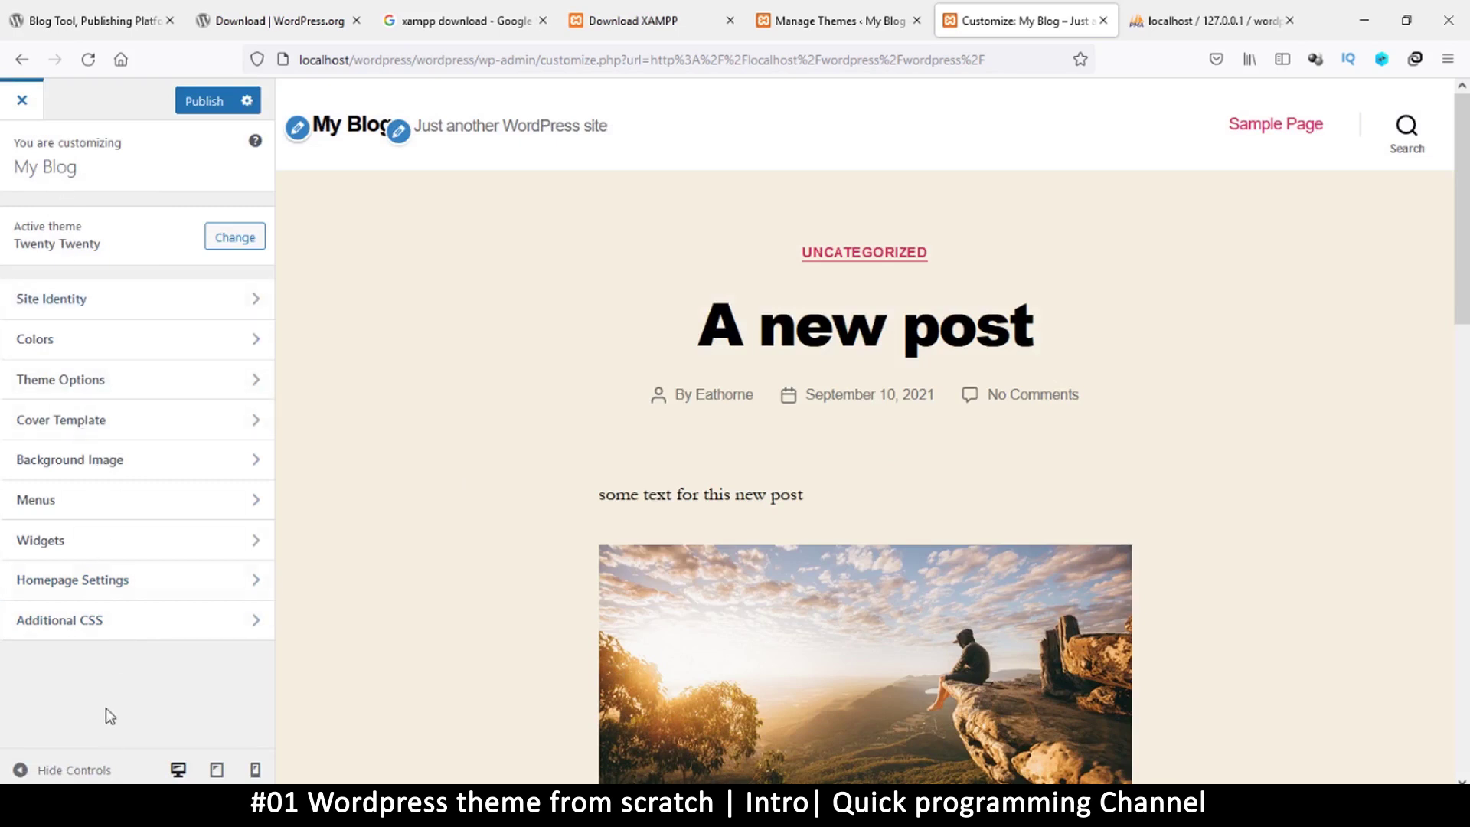
- Scroll through the Customizer preview, then close the Customizer without publishing
scroll(869, 500, "down", 4)
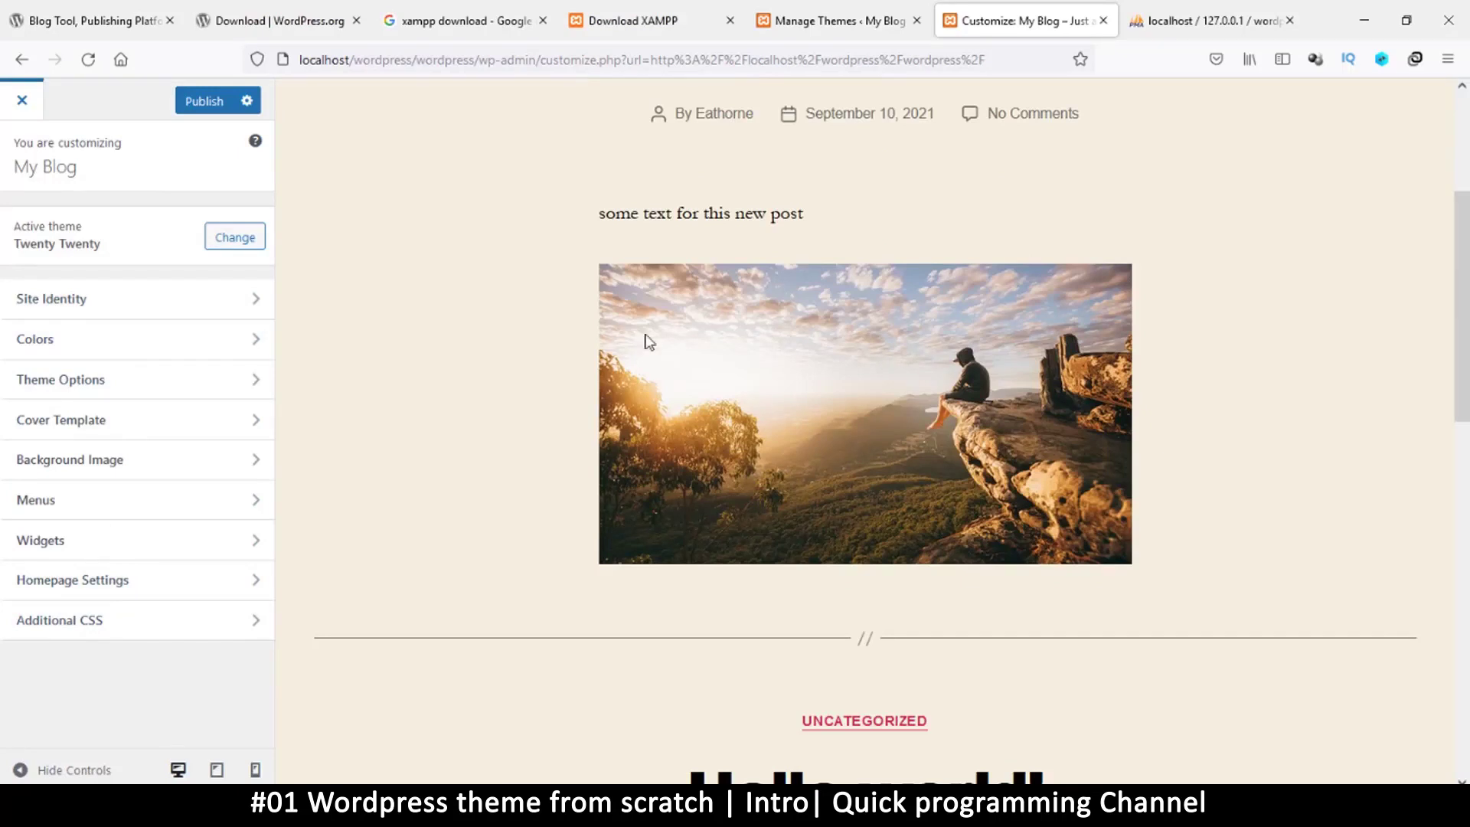
scroll(703, 594, "down", 3)
scroll(920, 589, "up", 7)
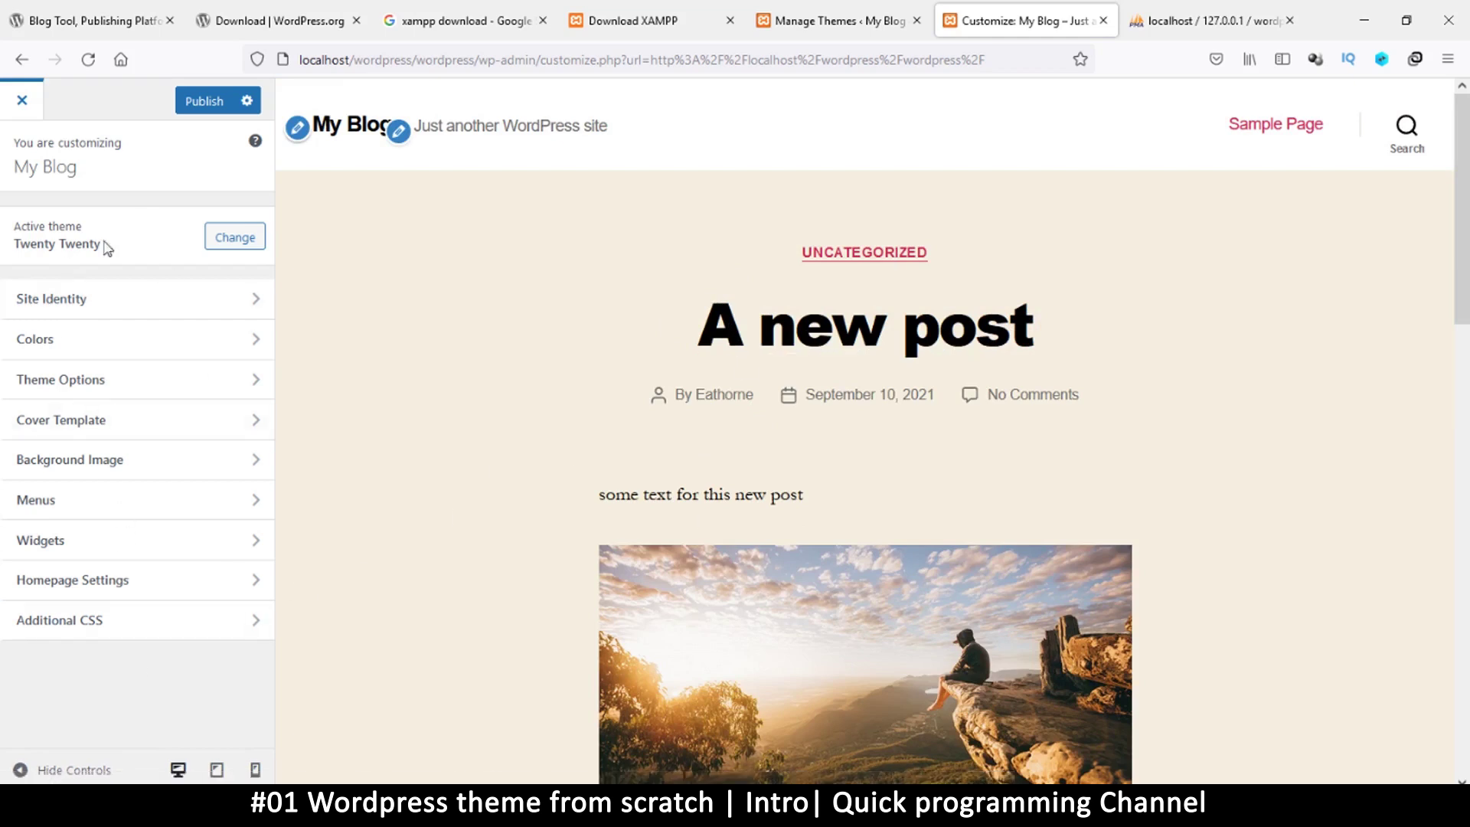
left_click(21, 99)
- Discard unsaved changes and review Twenty Twenty, Twenty Nineteen and Twenty Twenty-One on the Themes page
left_click(820, 464)
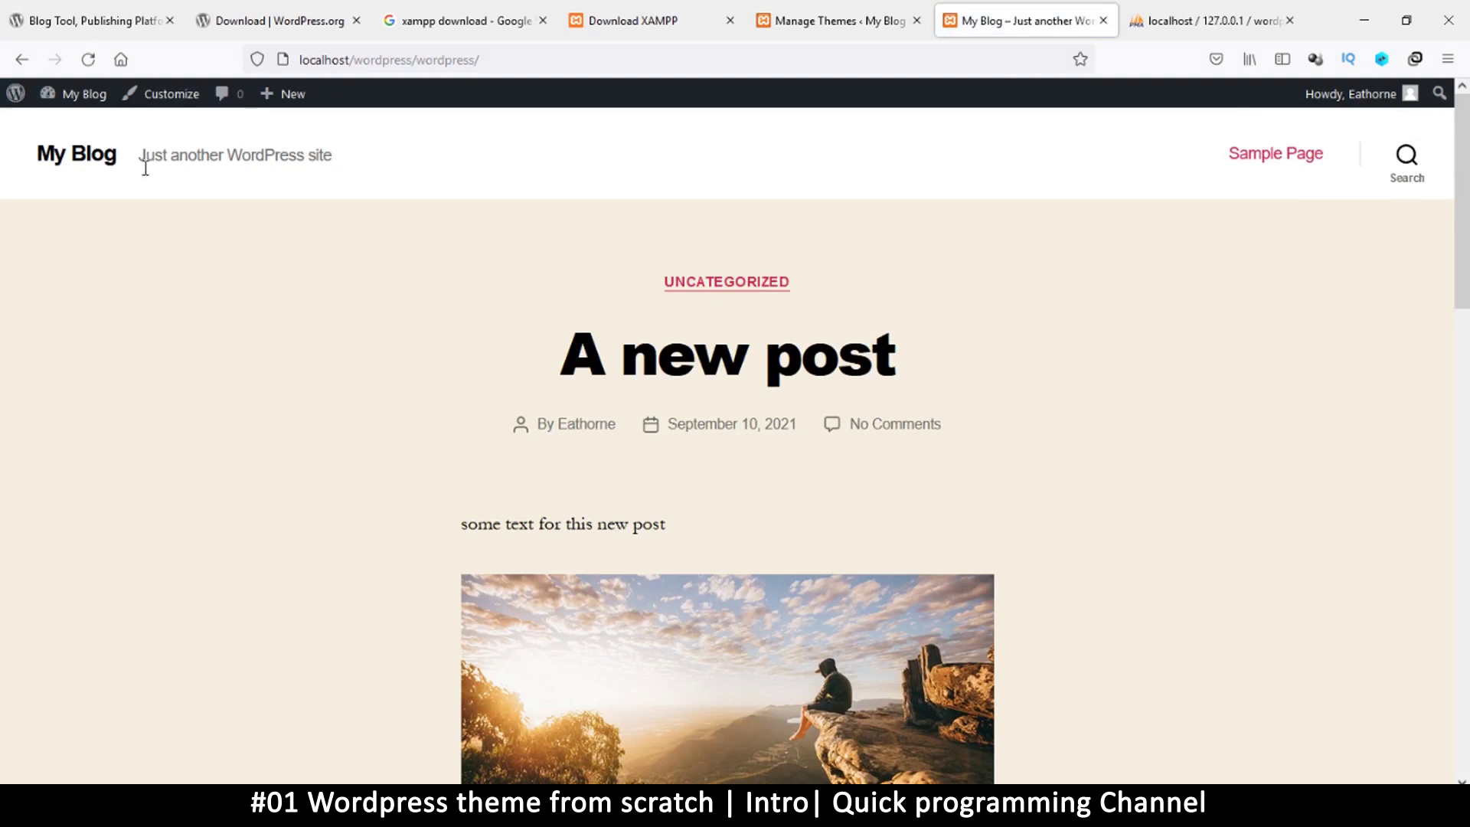
left_click(842, 21)
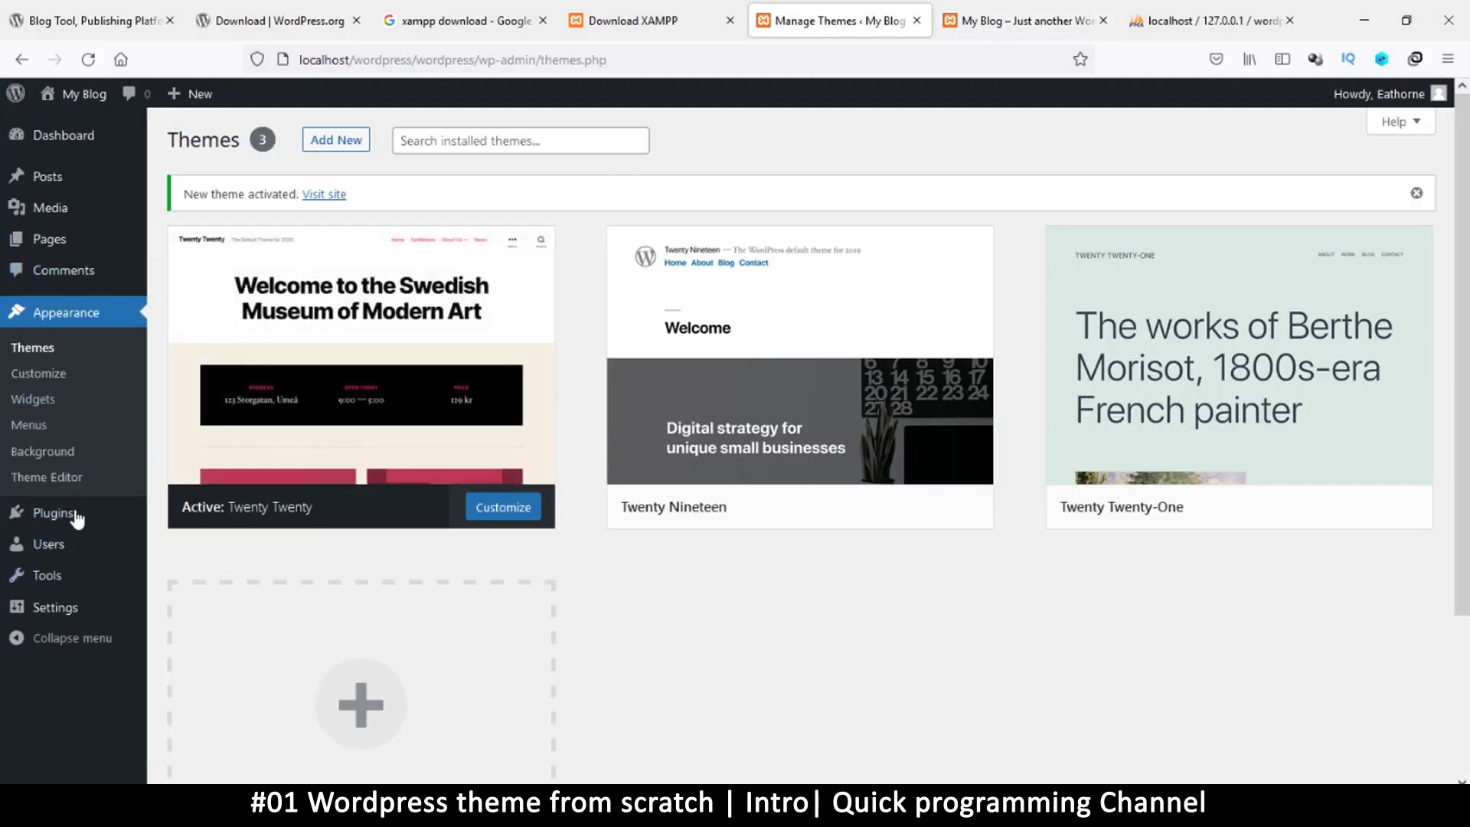
mouse_move(46, 183)
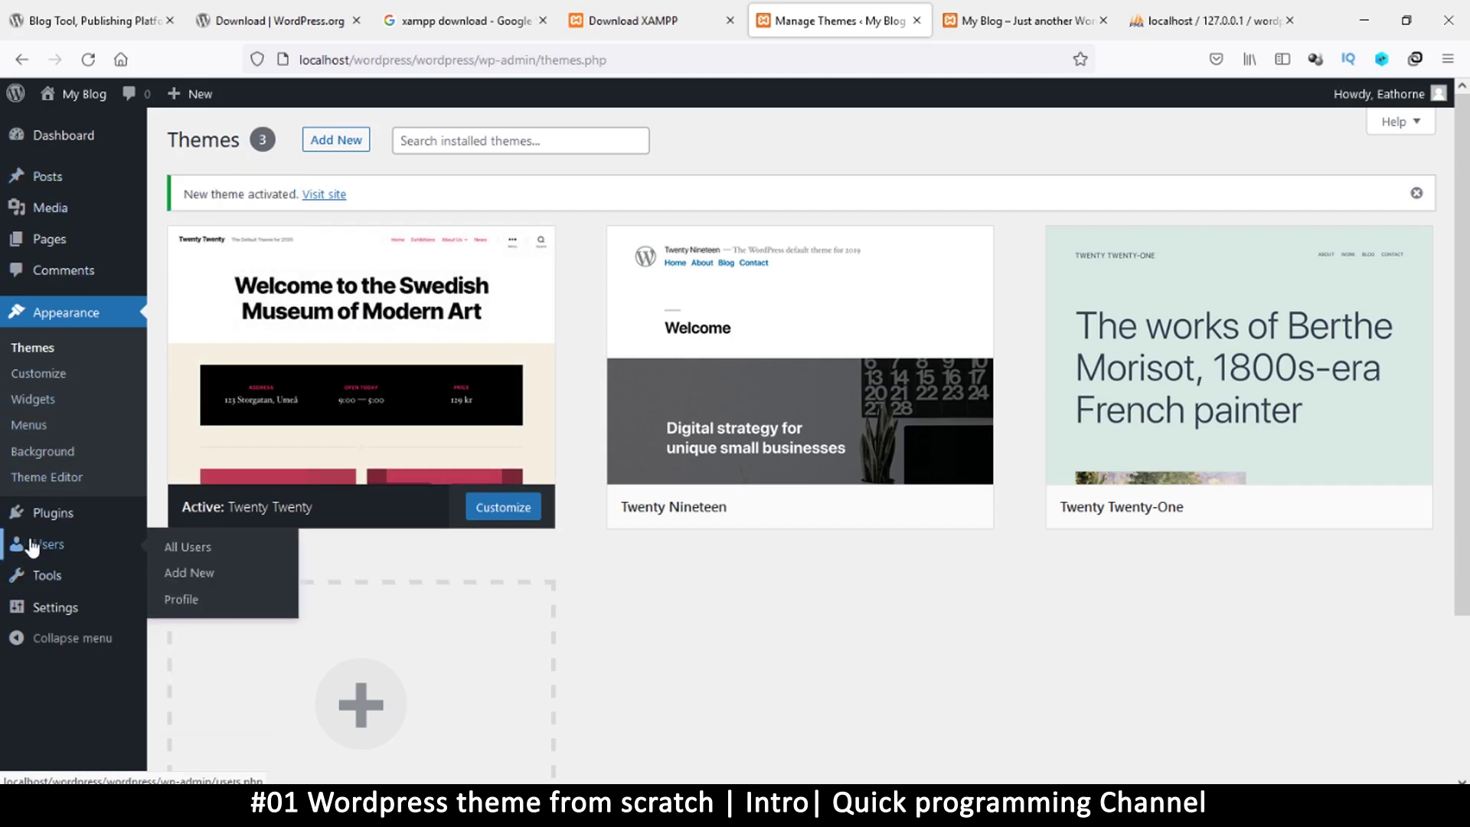
mouse_move(52, 528)
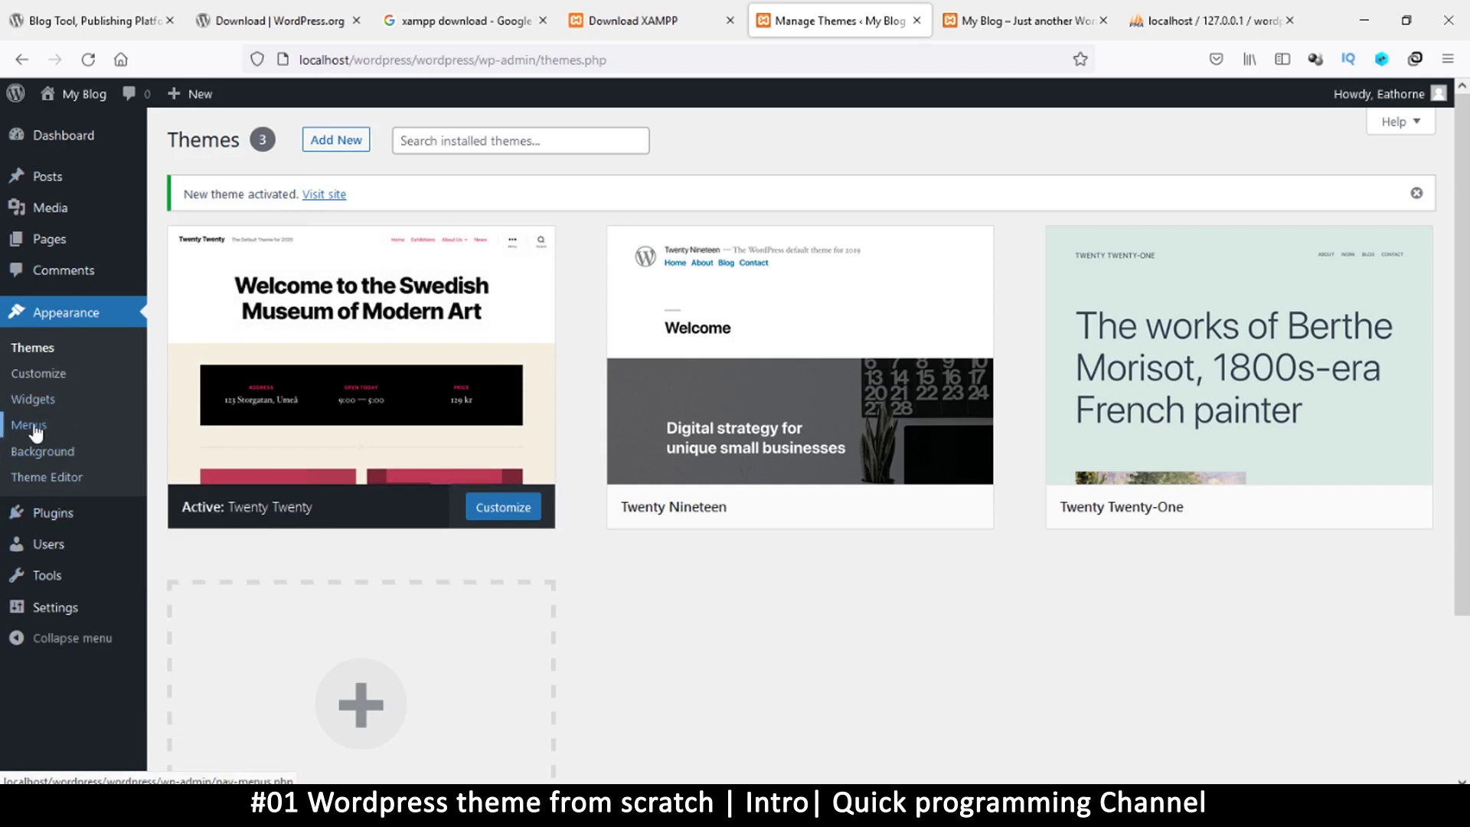
mouse_move(382, 302)
mouse_move(1069, 268)
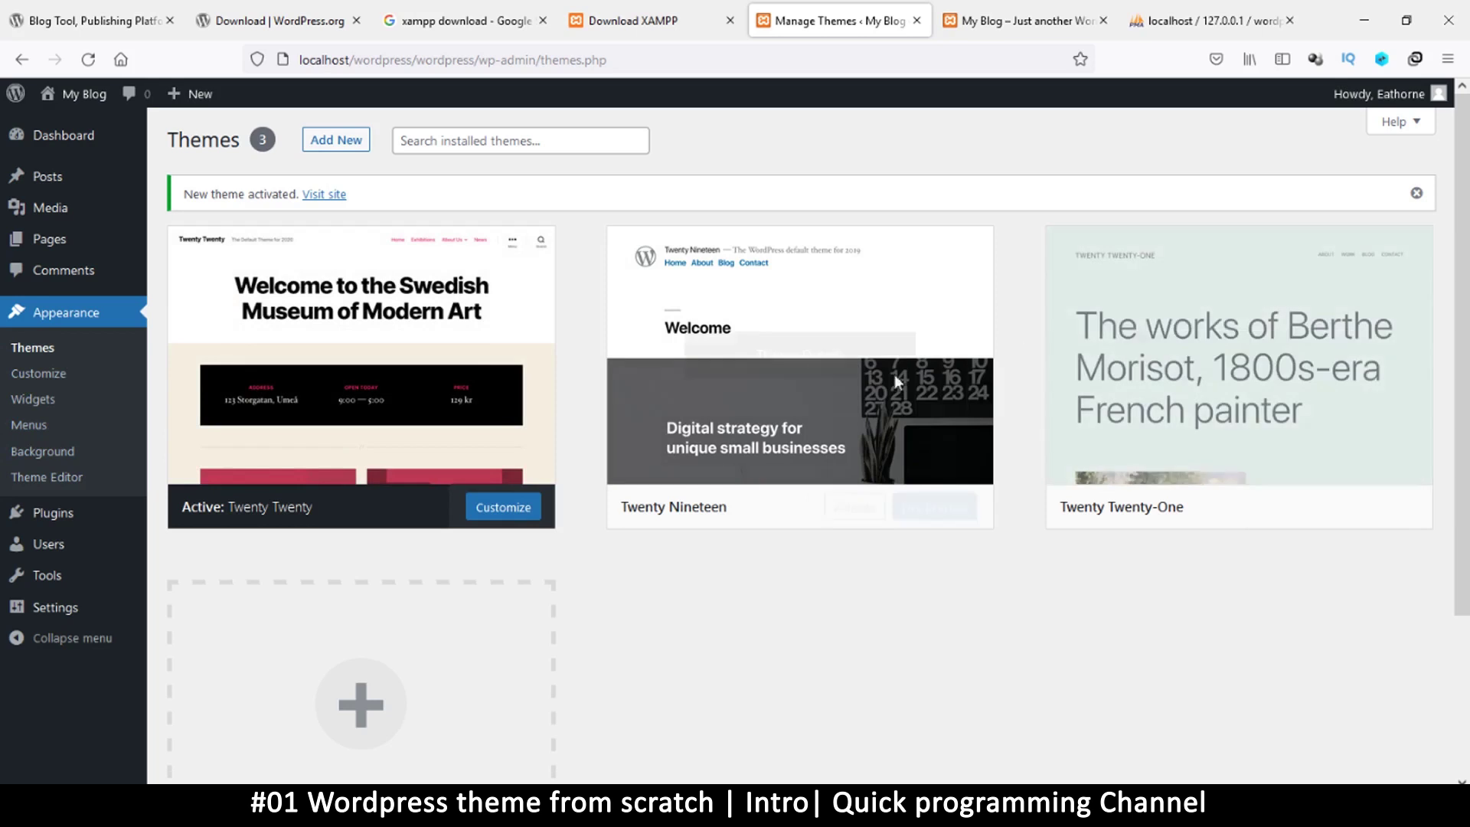
mouse_move(847, 382)
mouse_move(394, 339)
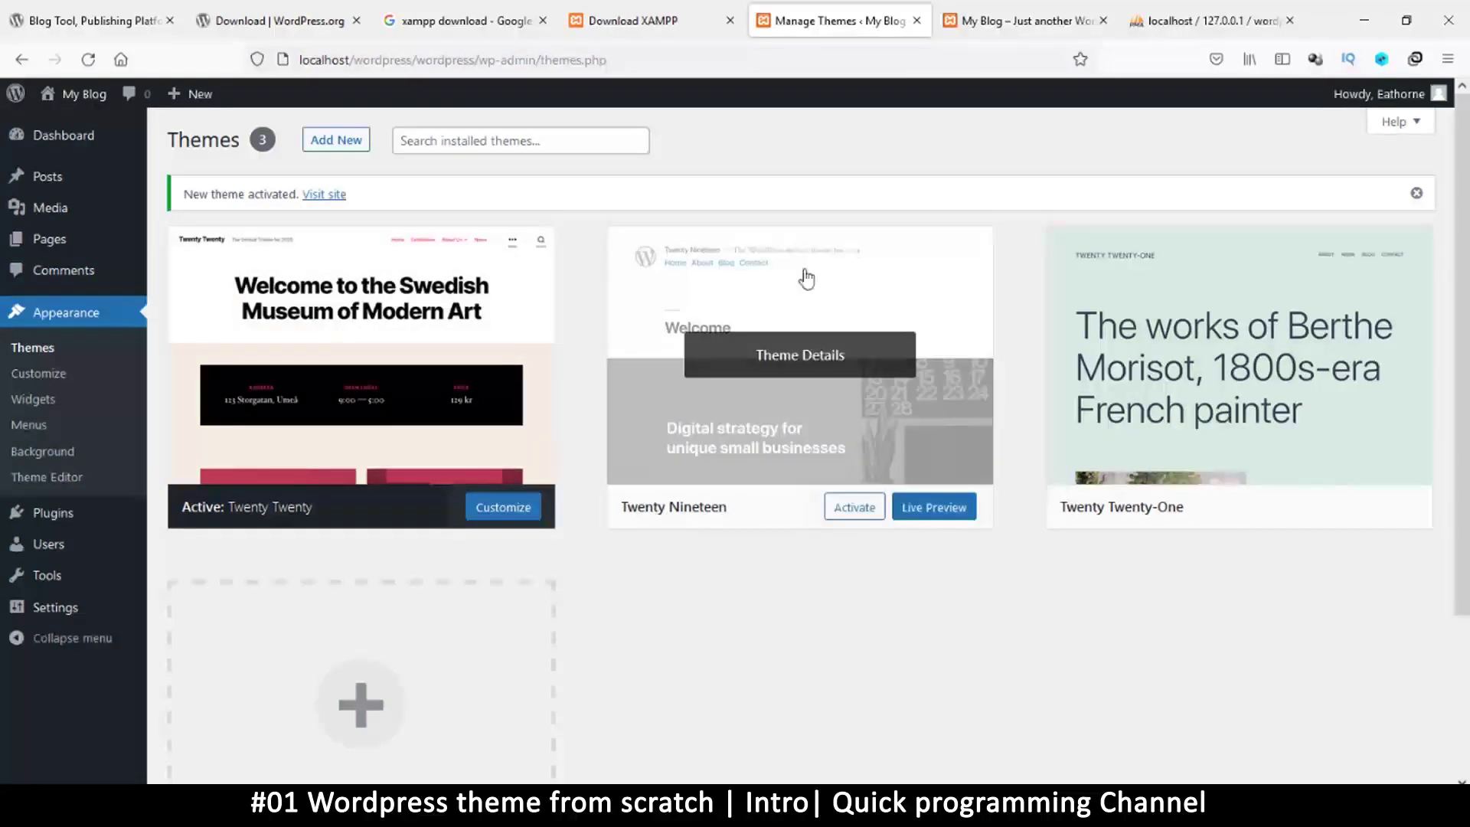
- View the My Blog front page with 'A new post', scrolling to the footer widgets and back
left_click(1011, 9)
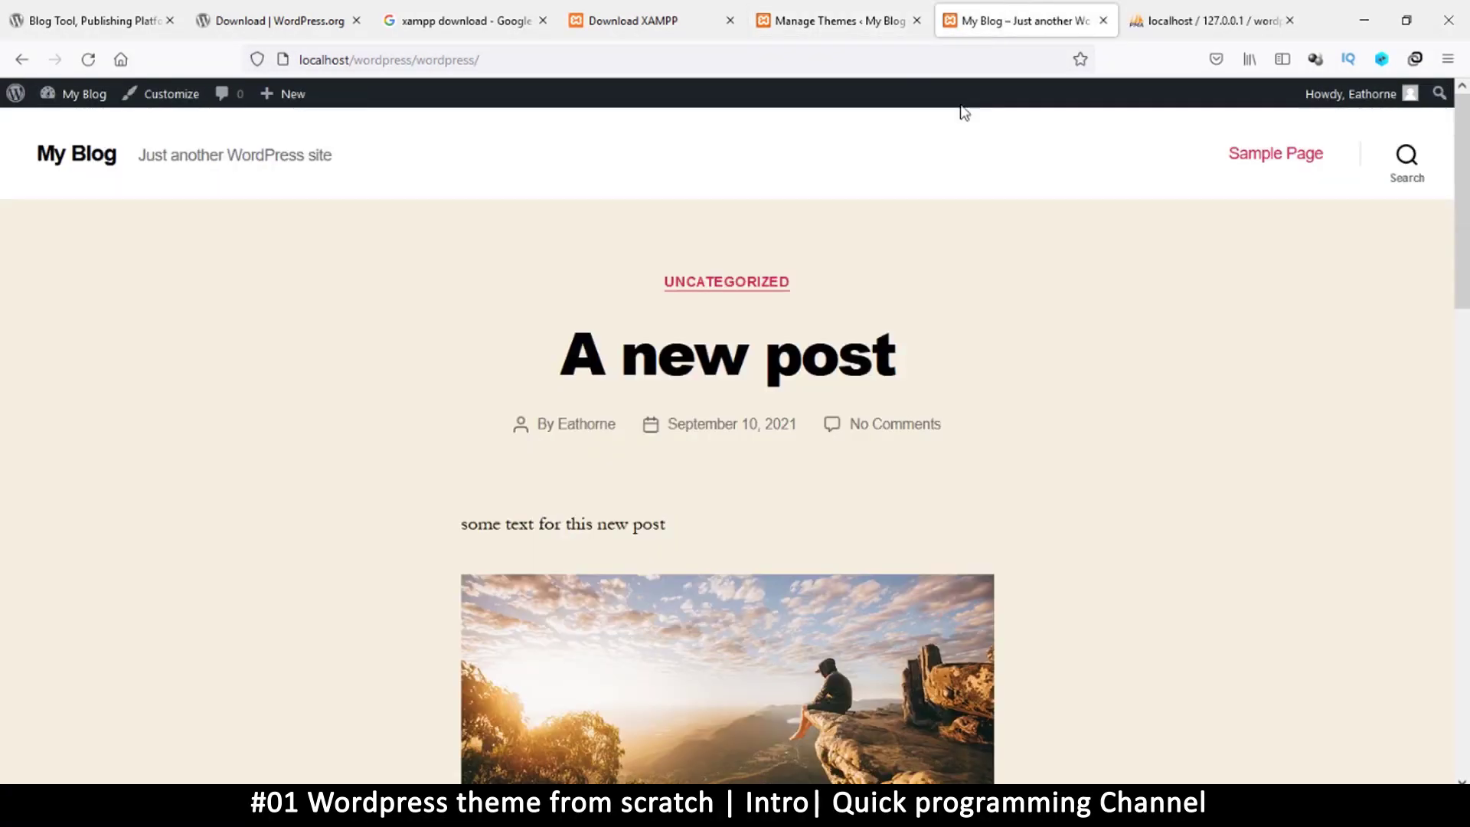
scroll(923, 468, "down", 1)
scroll(924, 468, "down", 15)
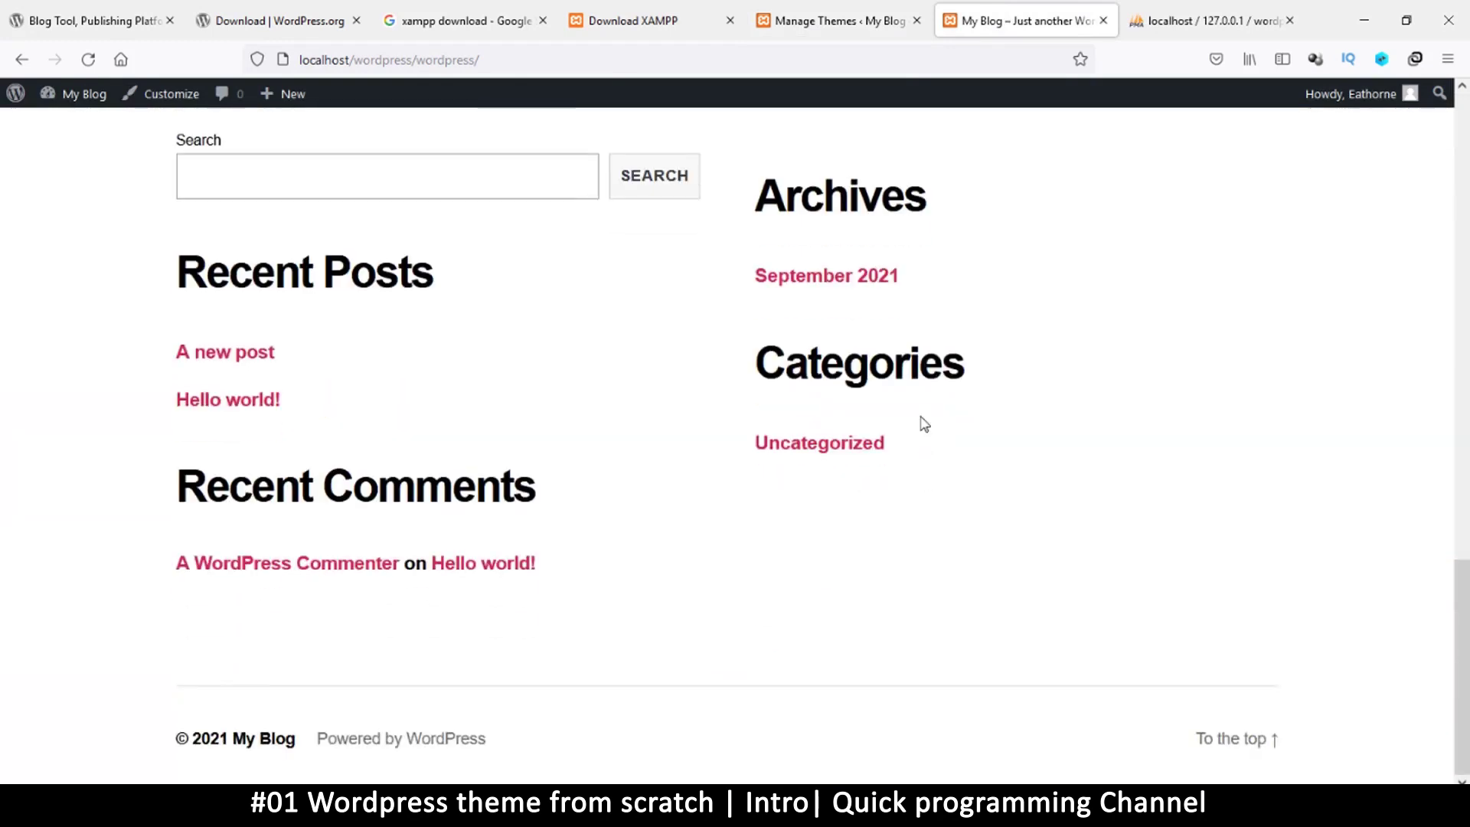
scroll(947, 498, "up", 15)
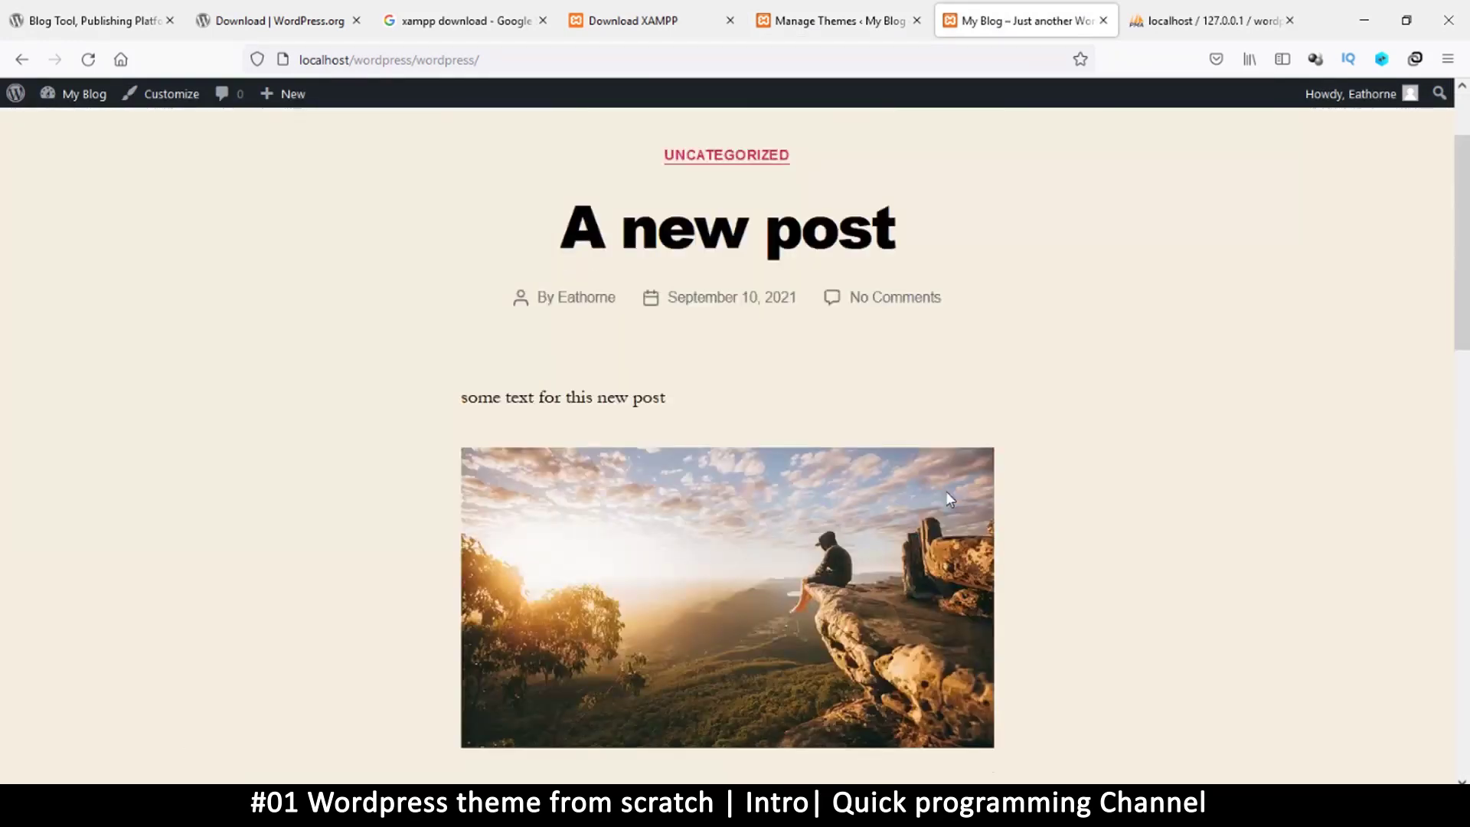